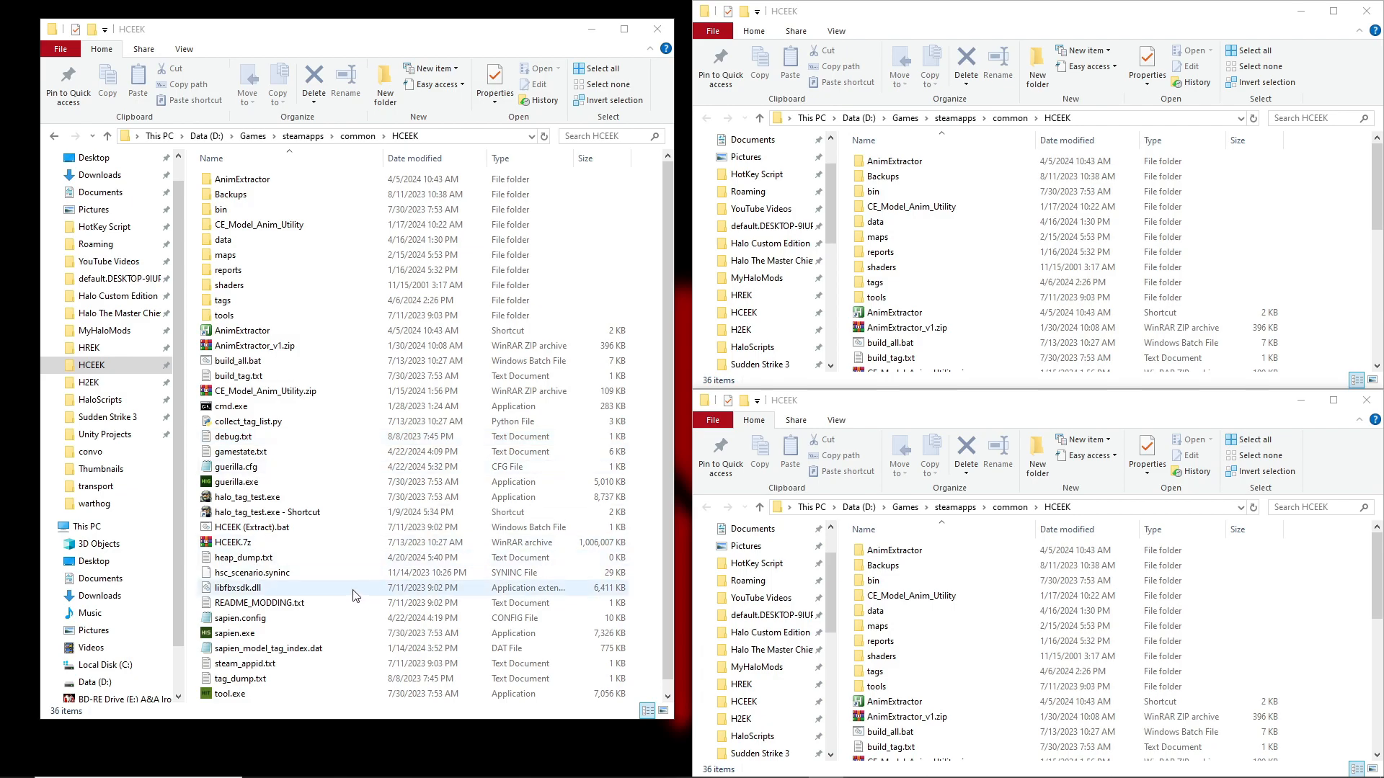
Launch guerilla.exe from the HCEEK folder and widen the tag editor's window
left_click(250, 528)
left_click(246, 499)
left_click(249, 512)
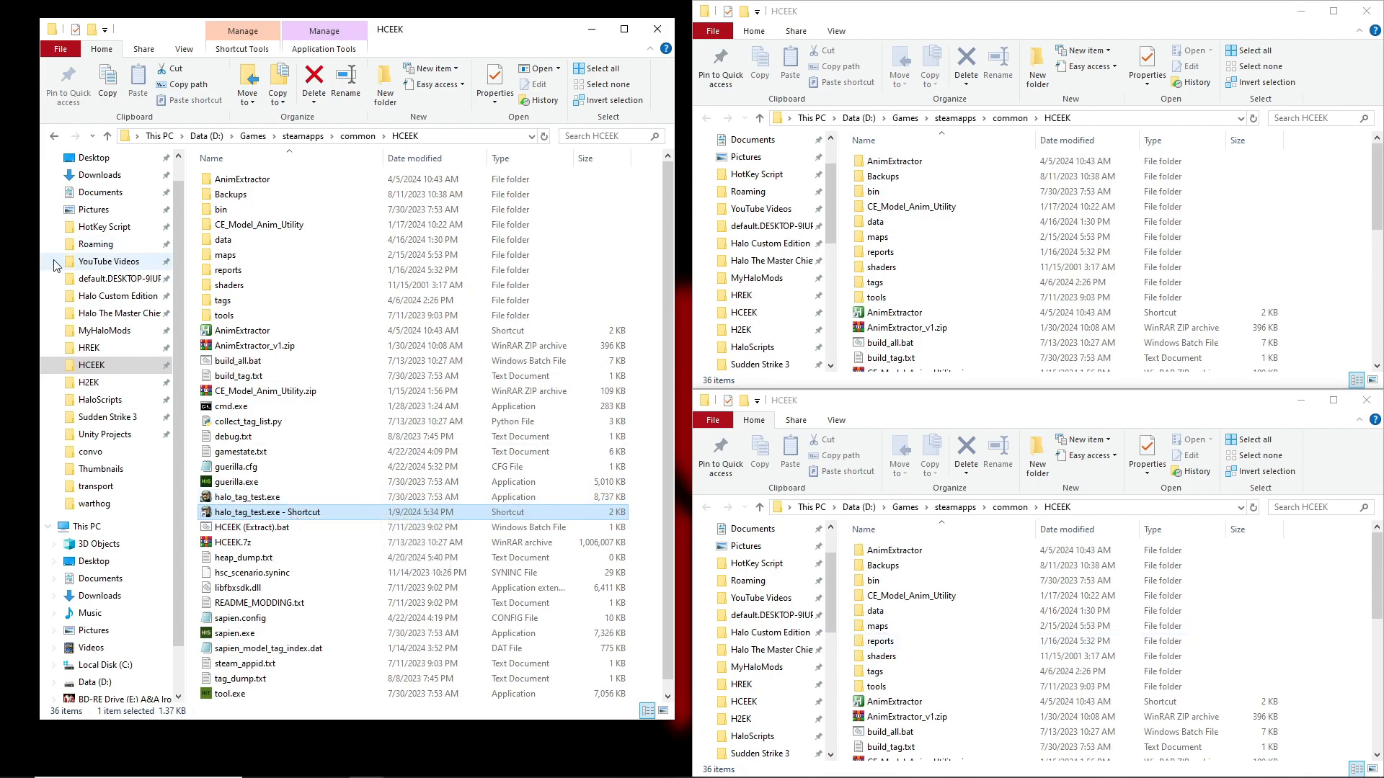
double_click(258, 483)
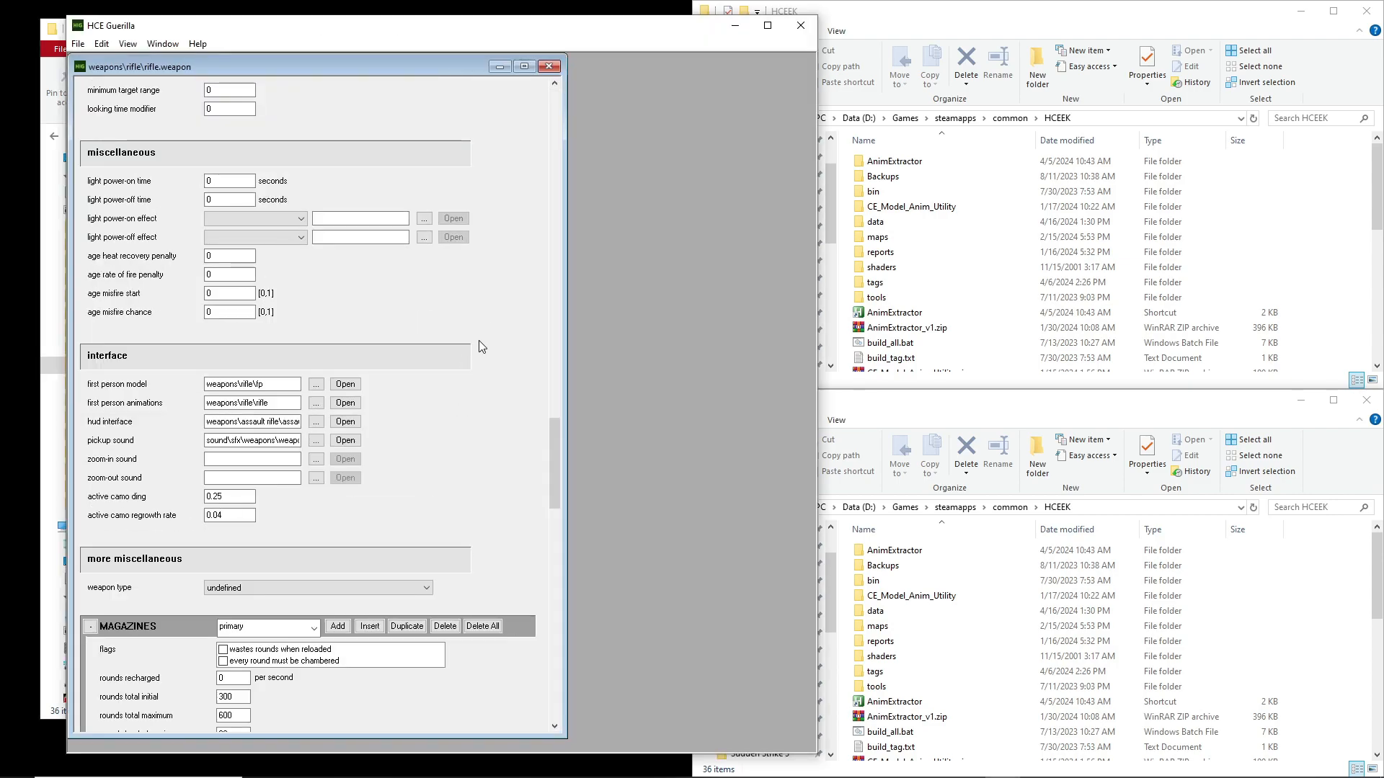
left_click_drag(818, 238, 1272, 245)
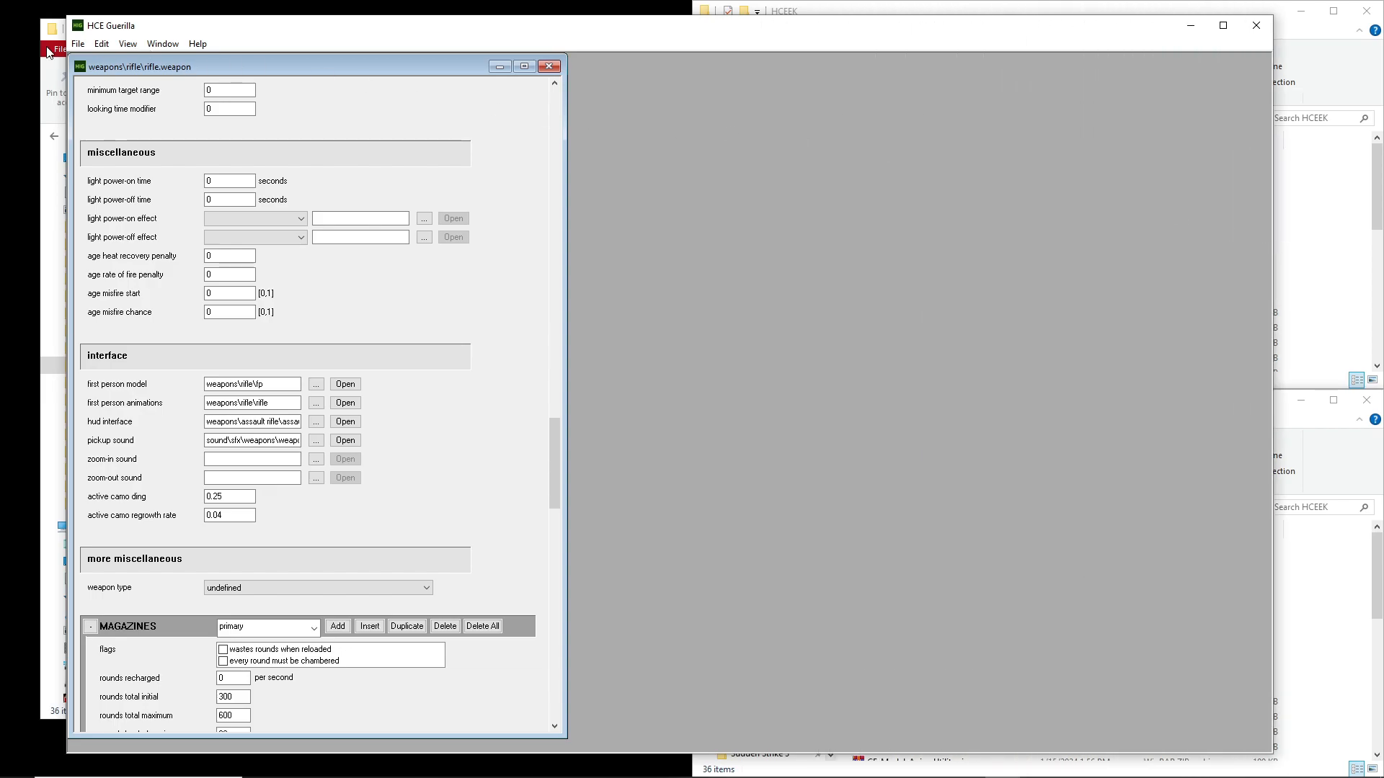
Close the open rifle weapon tag and reopen rifle.weapon from the tags\weapons\rifle folder
left_click_drag(554, 451, 547, 97)
left_click(549, 65)
left_click(78, 44)
left_click(109, 78)
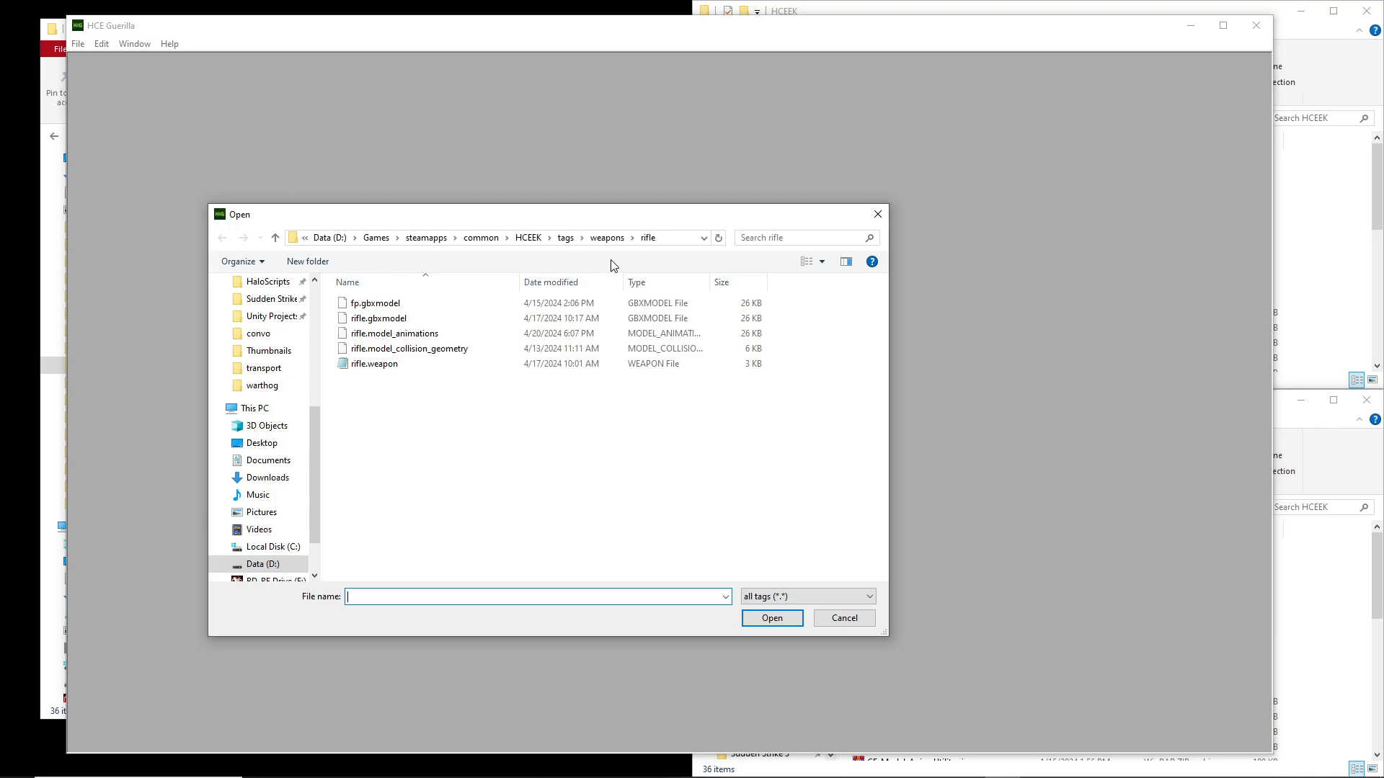
double_click(398, 365)
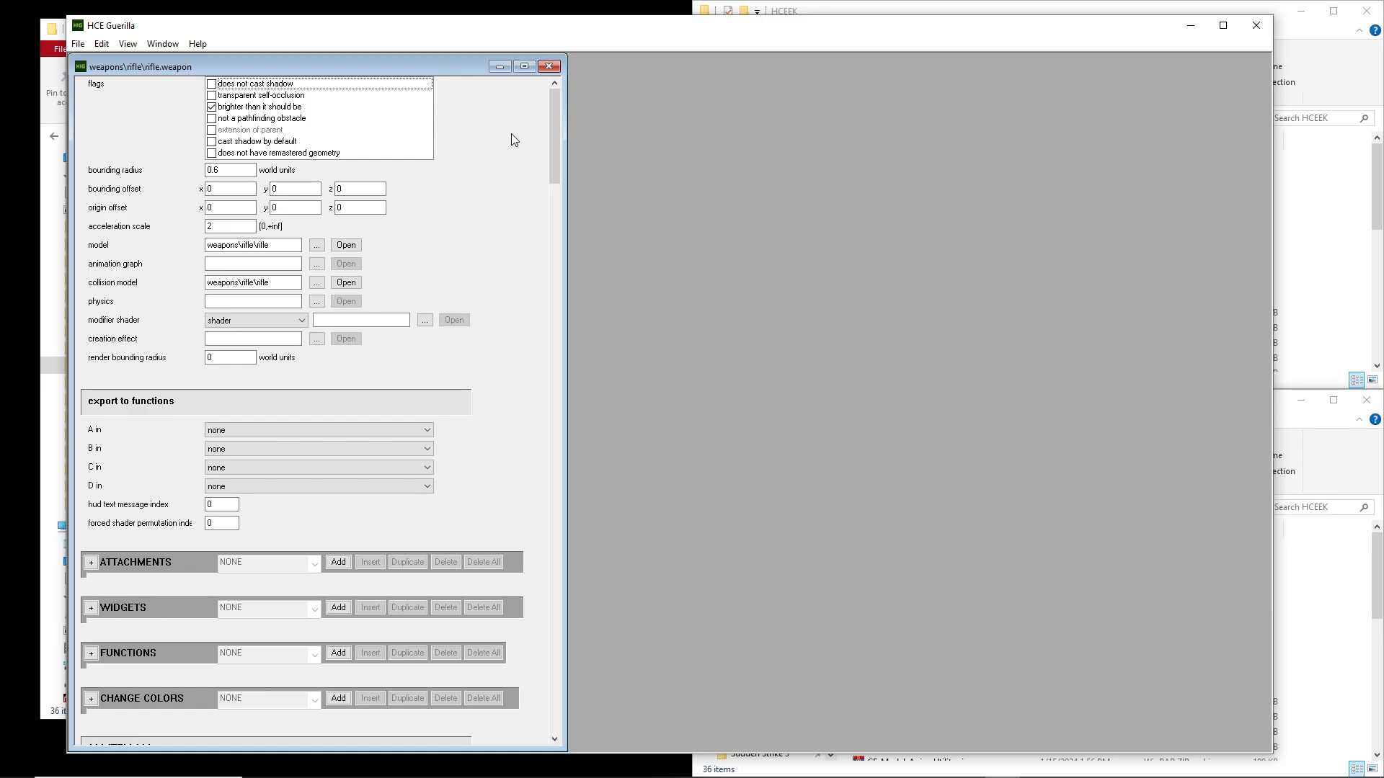
Check the model and collision model references in the rifle weapon tag
double_click(252, 245)
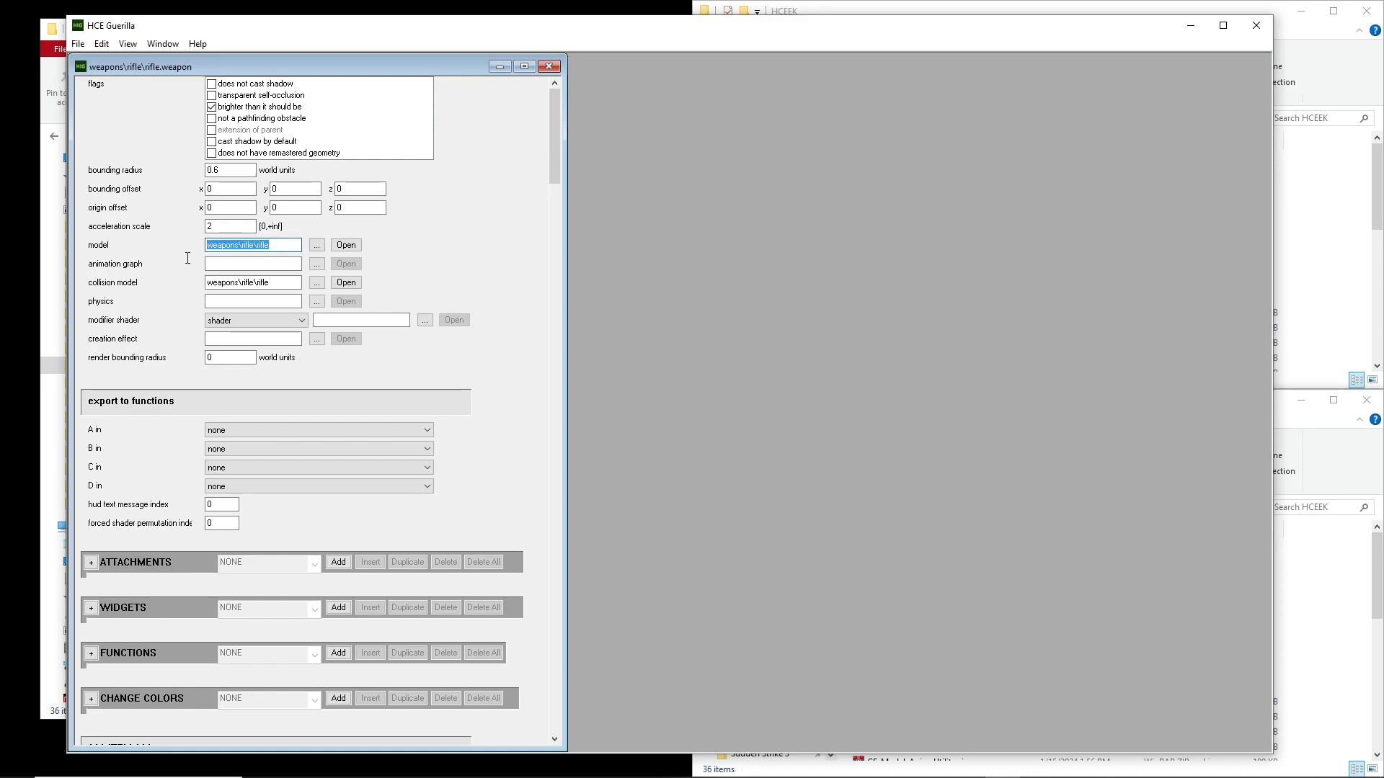
double_click(265, 287)
left_click(274, 283)
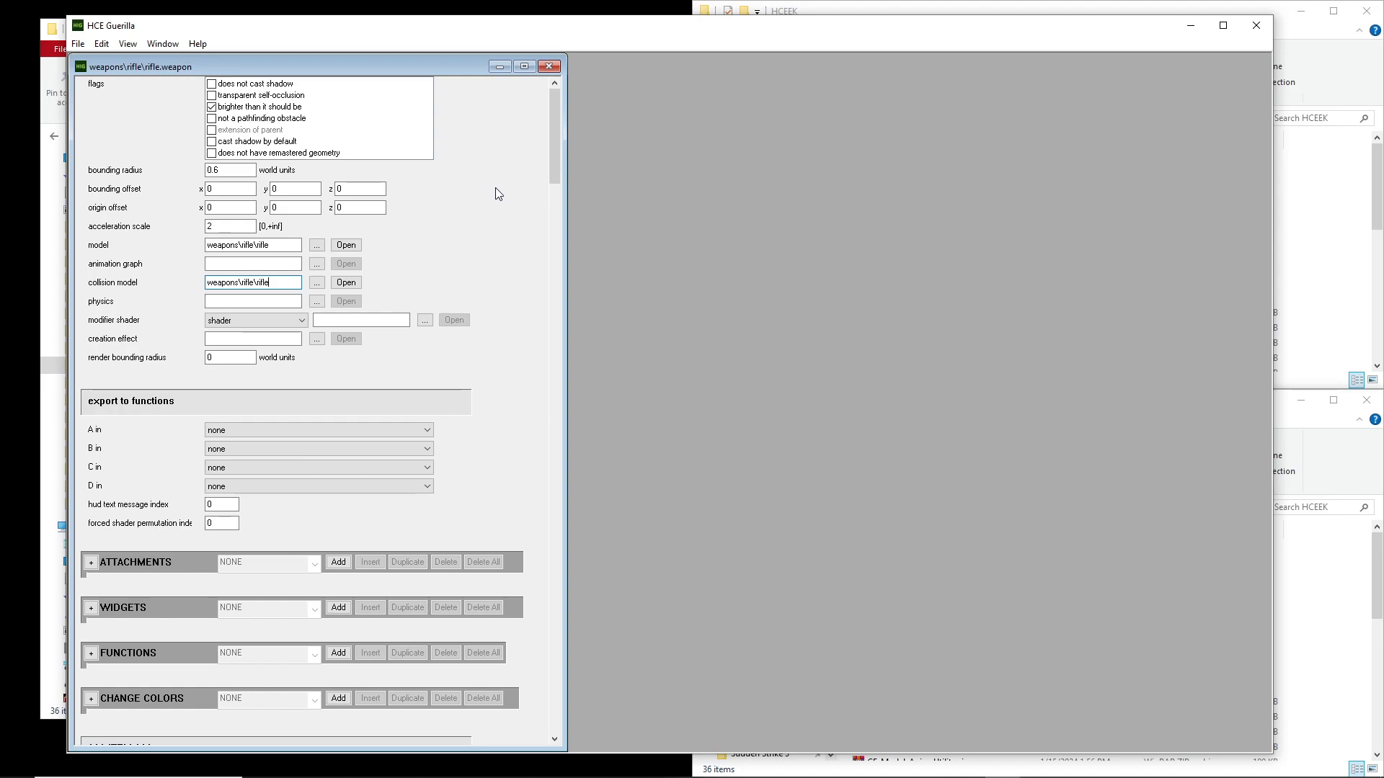
Open assault rifle.weapon from the weapons\assault rifle folder and place it beside the rifle weapon tag
left_click(78, 44)
left_click(54, 80)
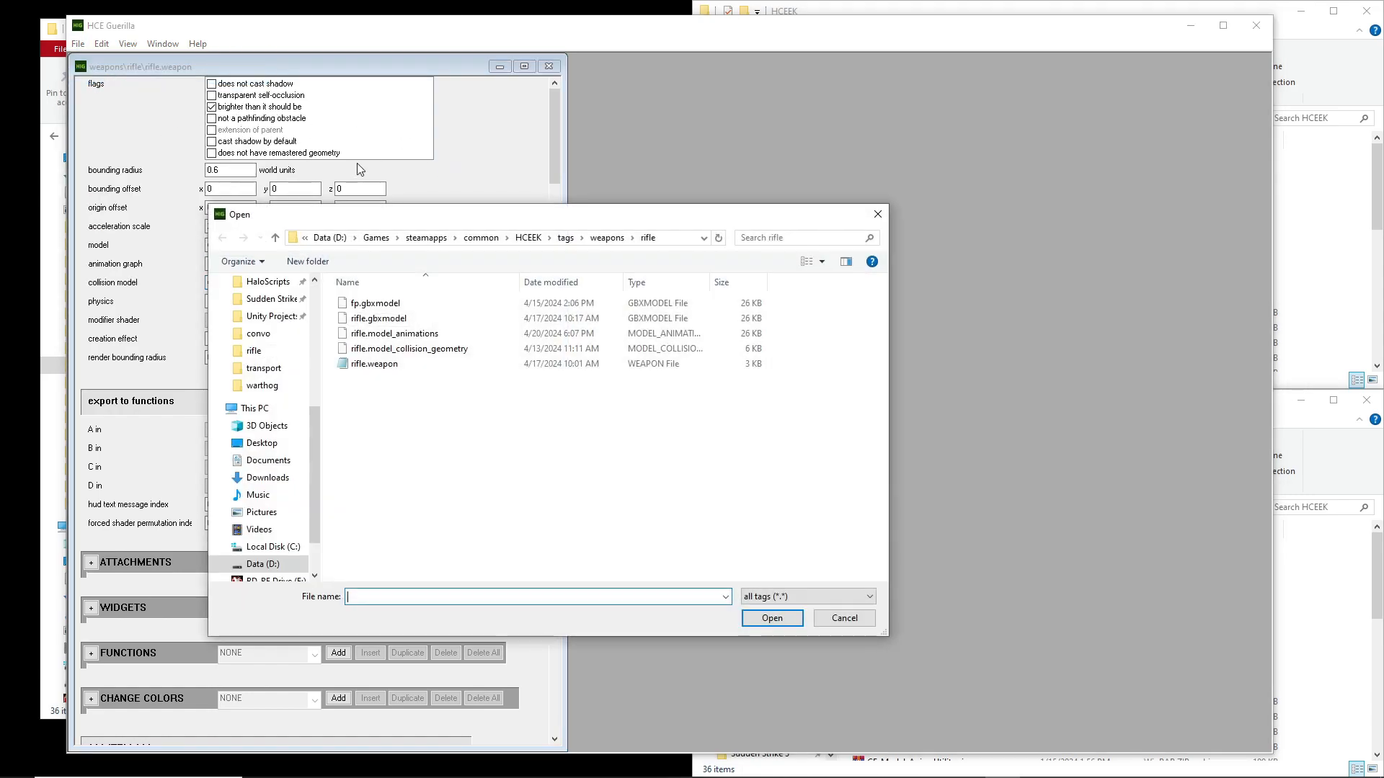
left_click(607, 238)
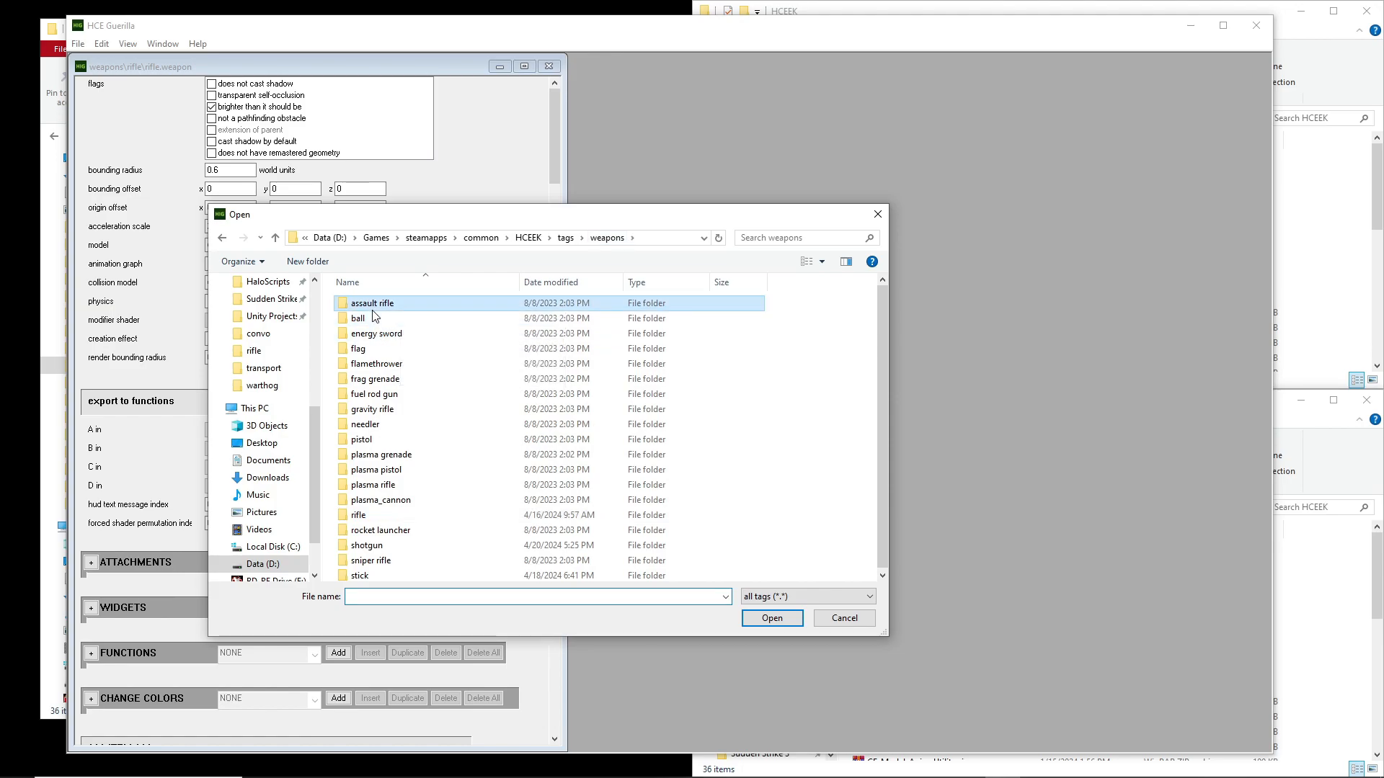
double_click(372, 308)
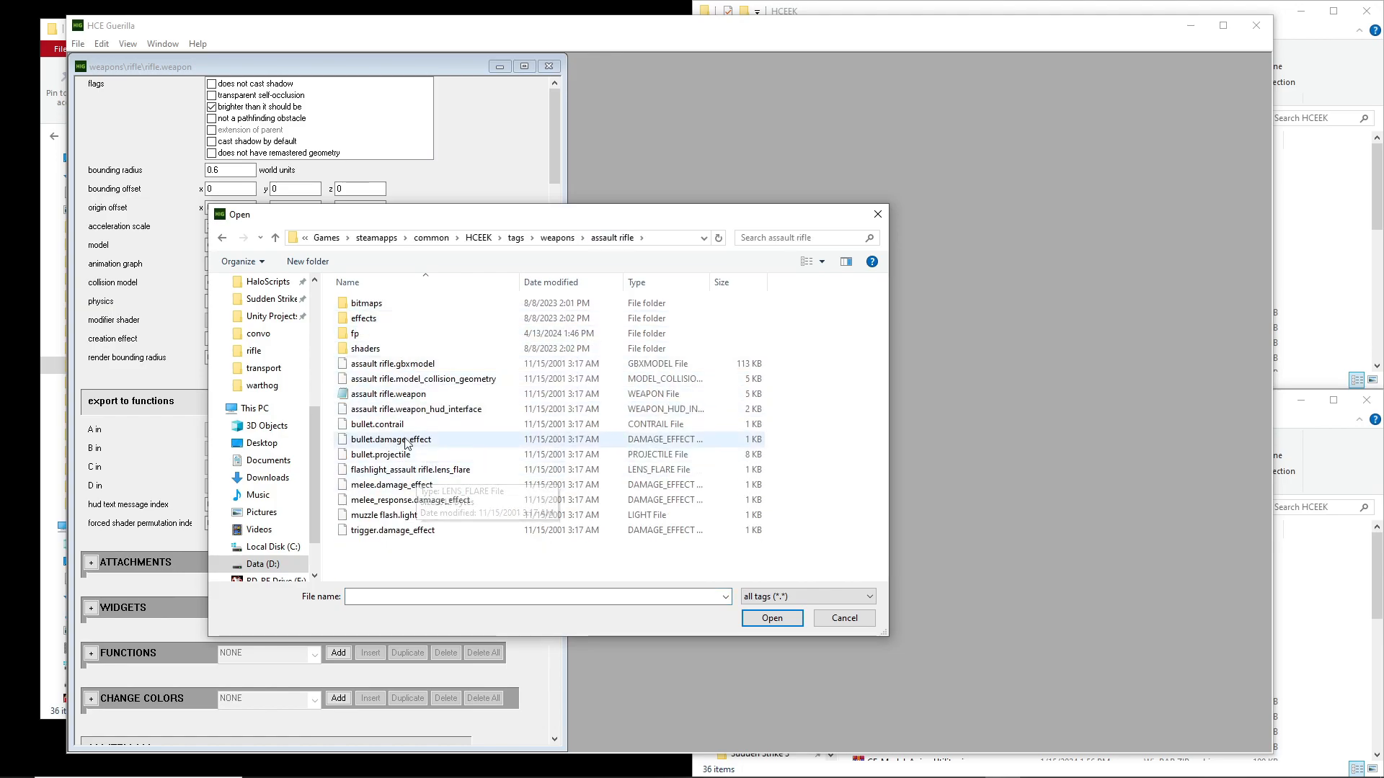
double_click(429, 398)
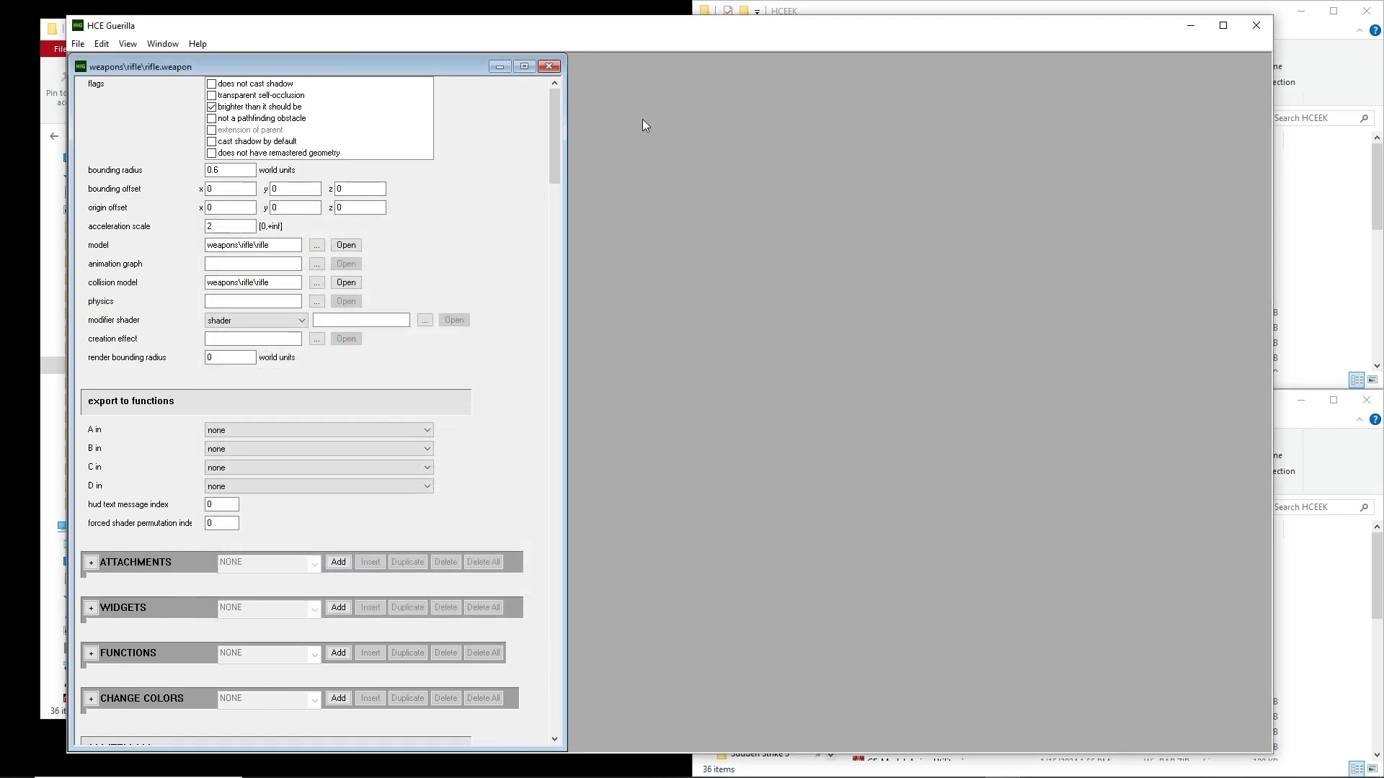
left_click_drag(427, 108, 875, 66)
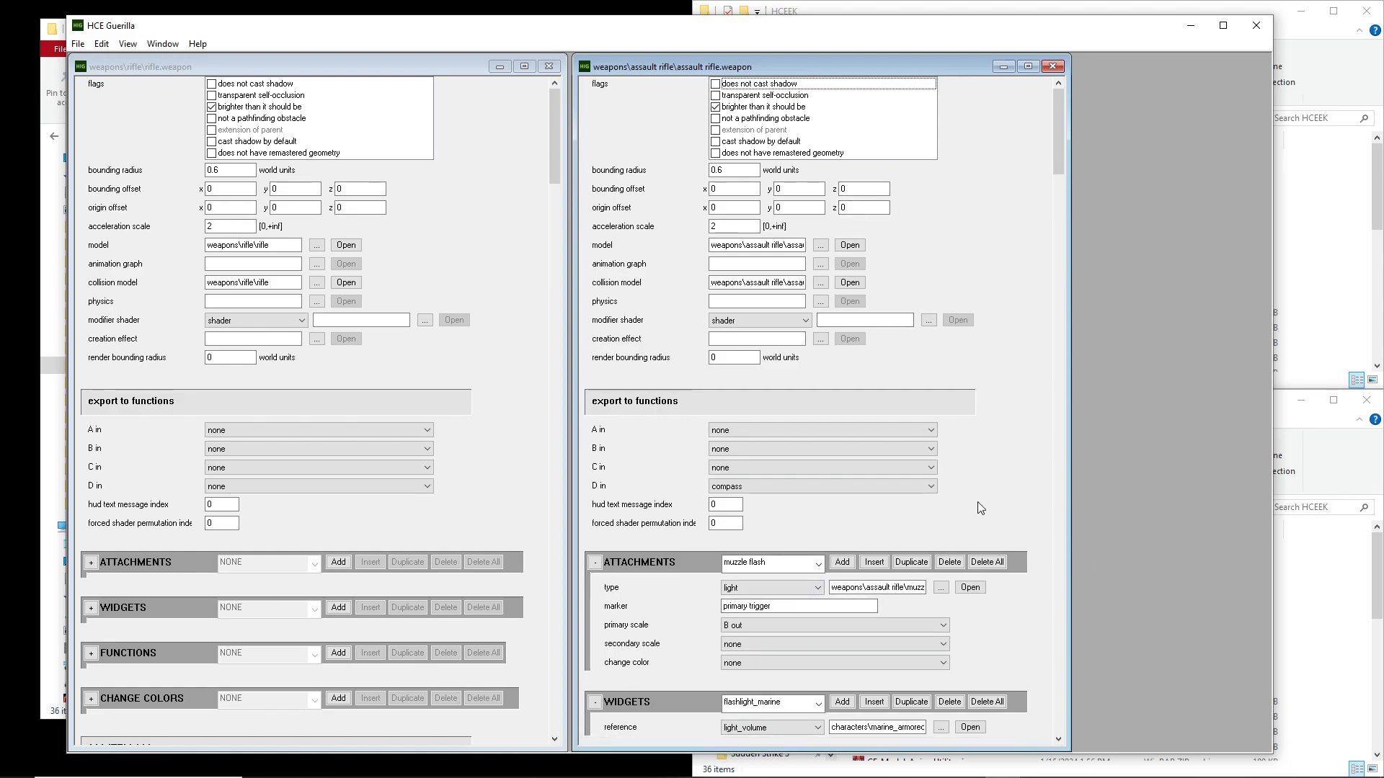
Inspect the attachments and widgets blocks of the assault rifle weapon tag
scroll(974, 504, "down", 3)
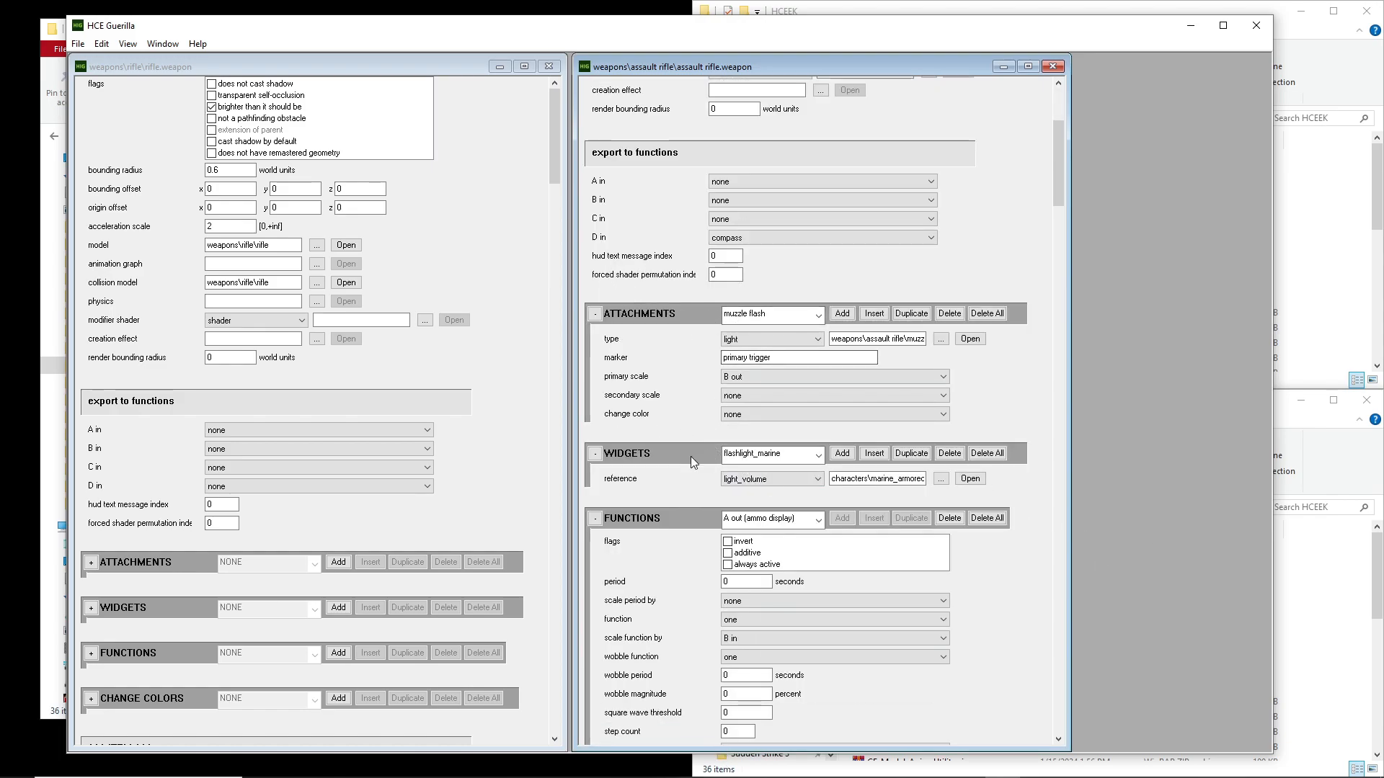
left_click(777, 454)
left_click(776, 469)
left_click(757, 314)
left_click(758, 312)
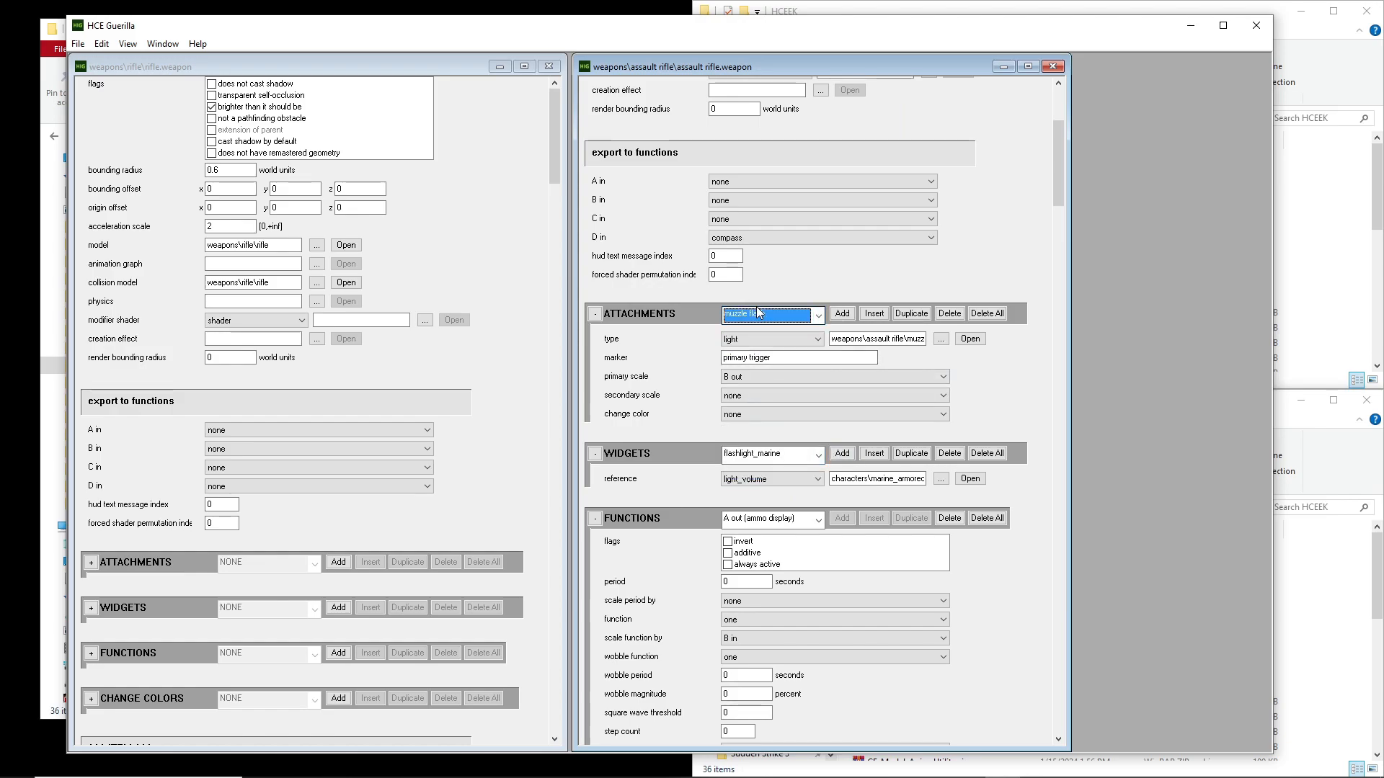
scroll(643, 445, "up", 3)
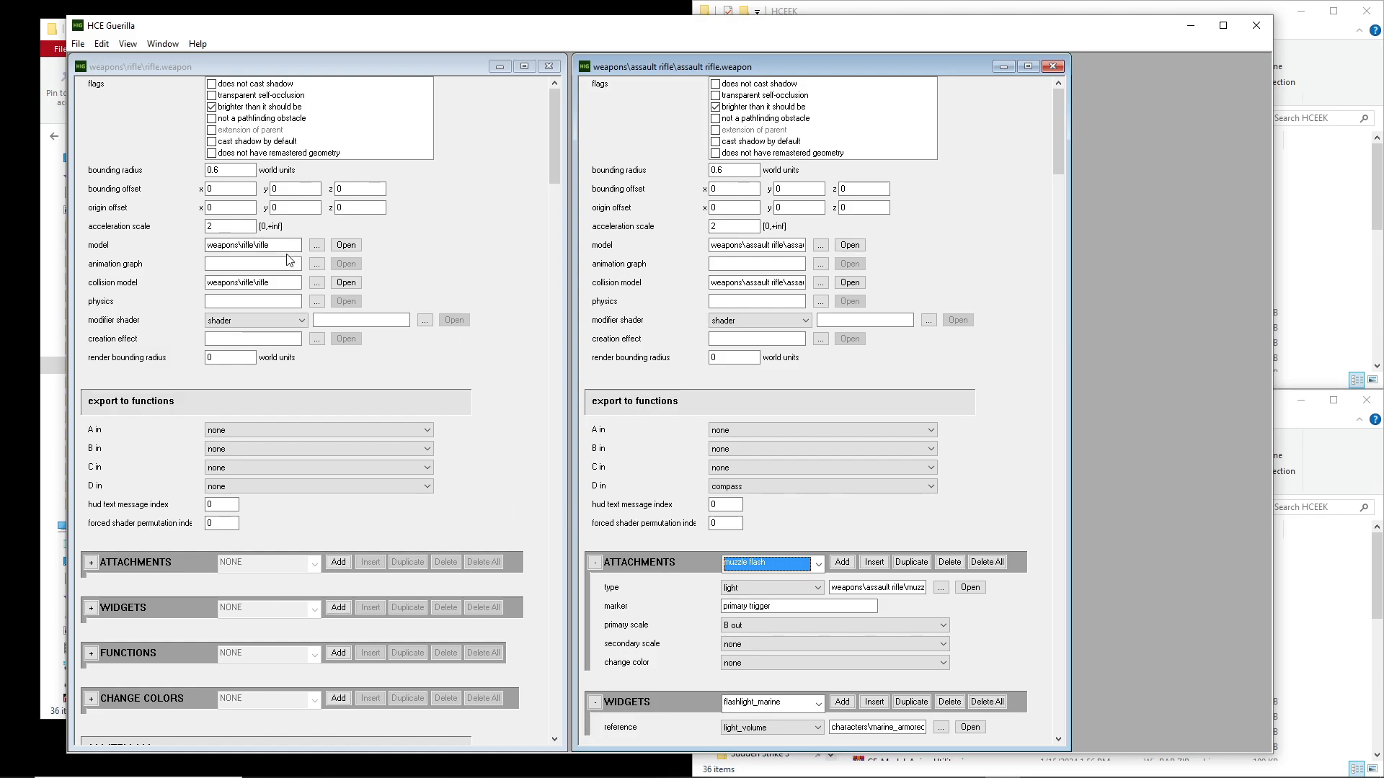
Review the rifle tag's model and collision model references along with its item and message-index settings
left_click(276, 243)
left_click(280, 244)
left_click_drag(281, 244, 178, 242)
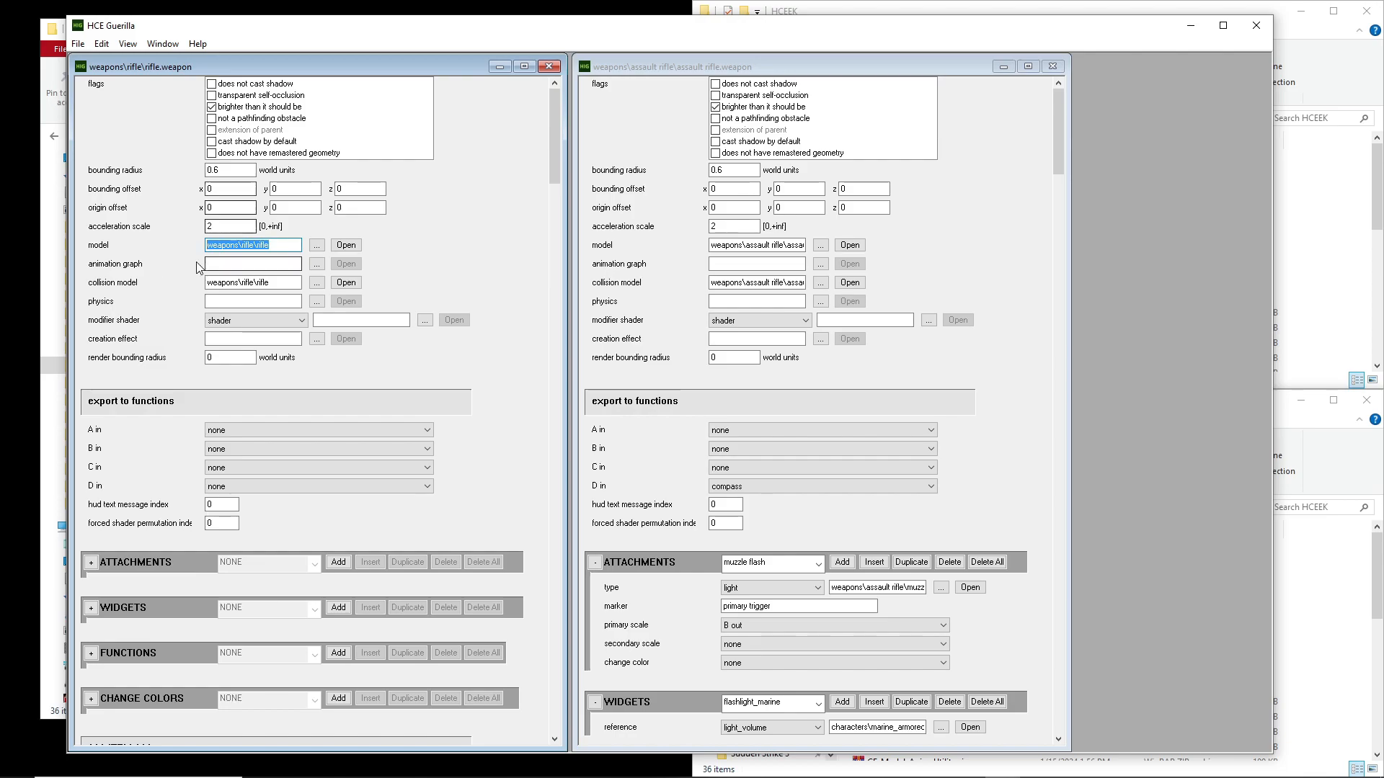
left_click(252, 279)
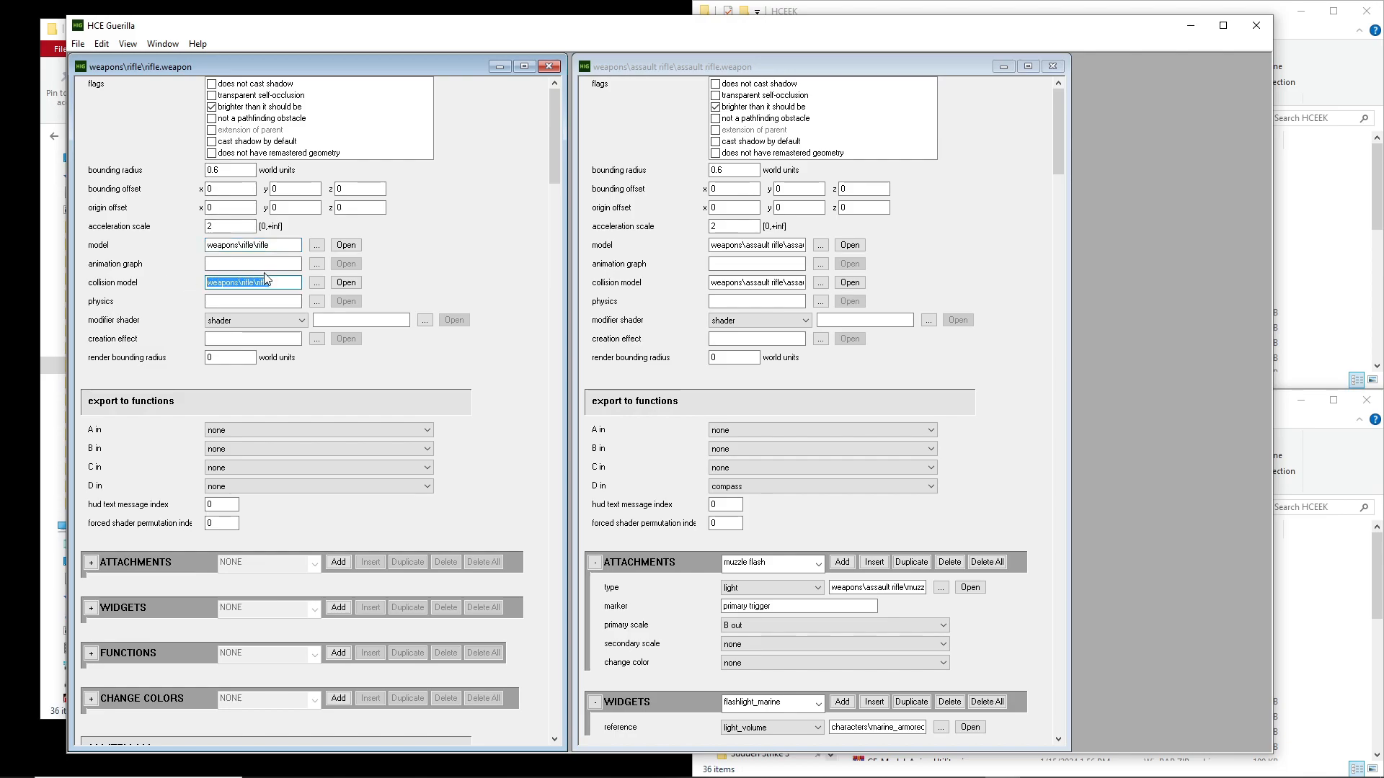
left_click(276, 280)
scroll(521, 292, "down", 6)
scroll(522, 292, "up", 4)
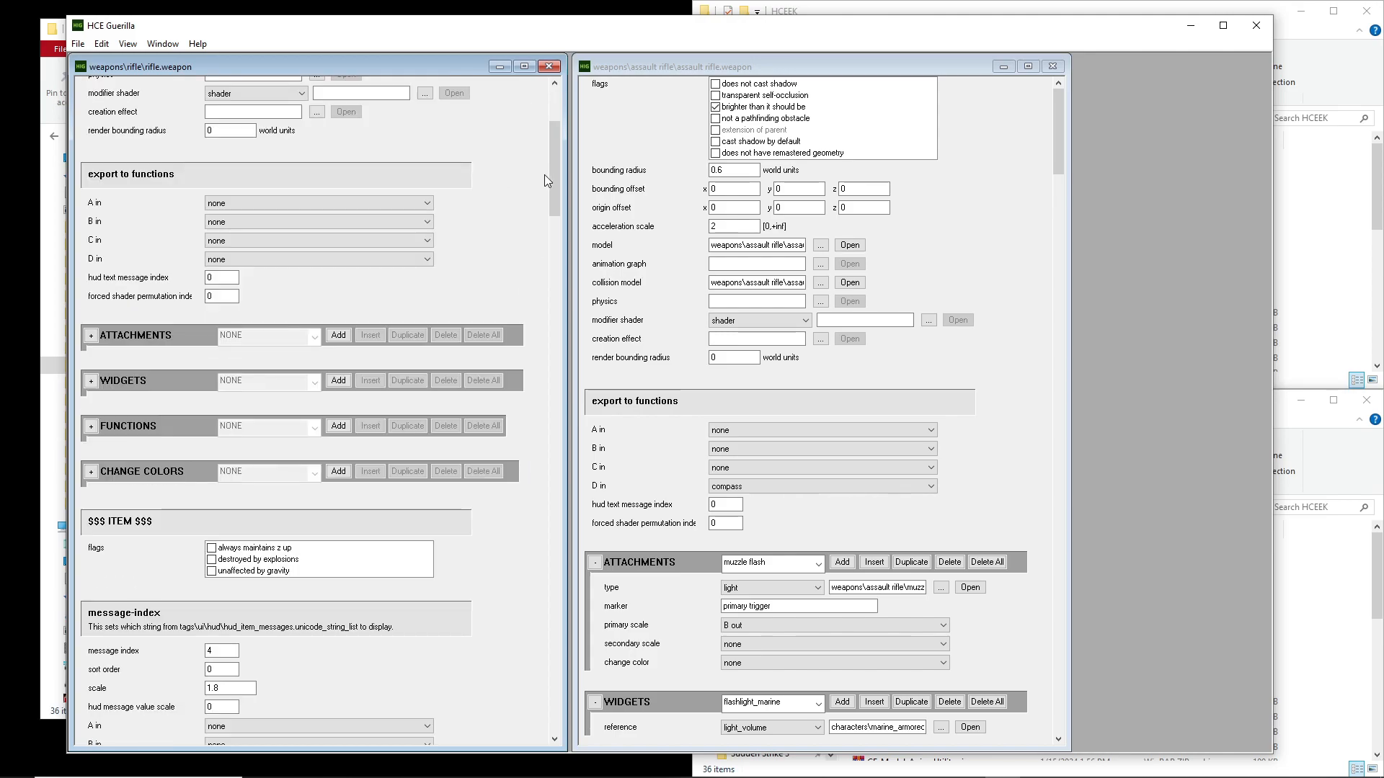
left_click_drag(549, 162, 555, 208)
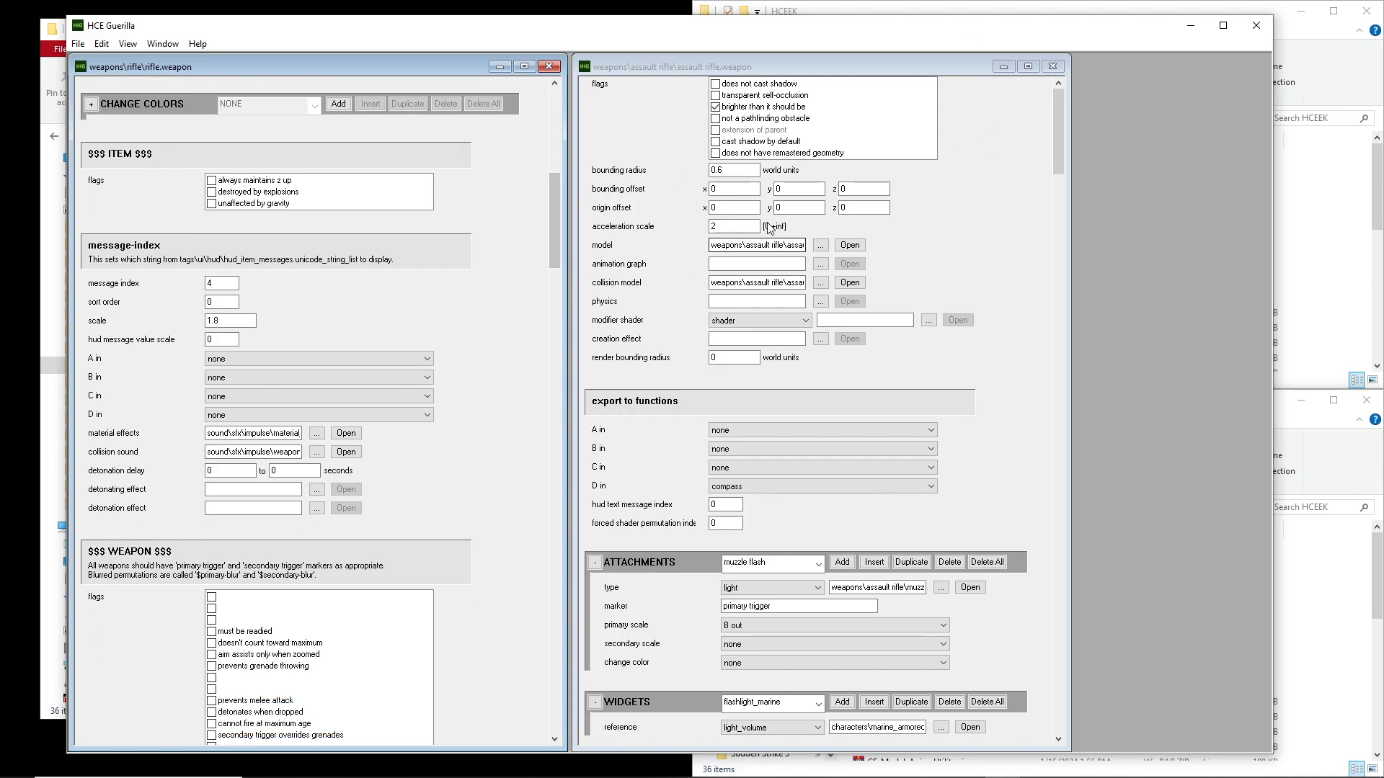
left_click(984, 192)
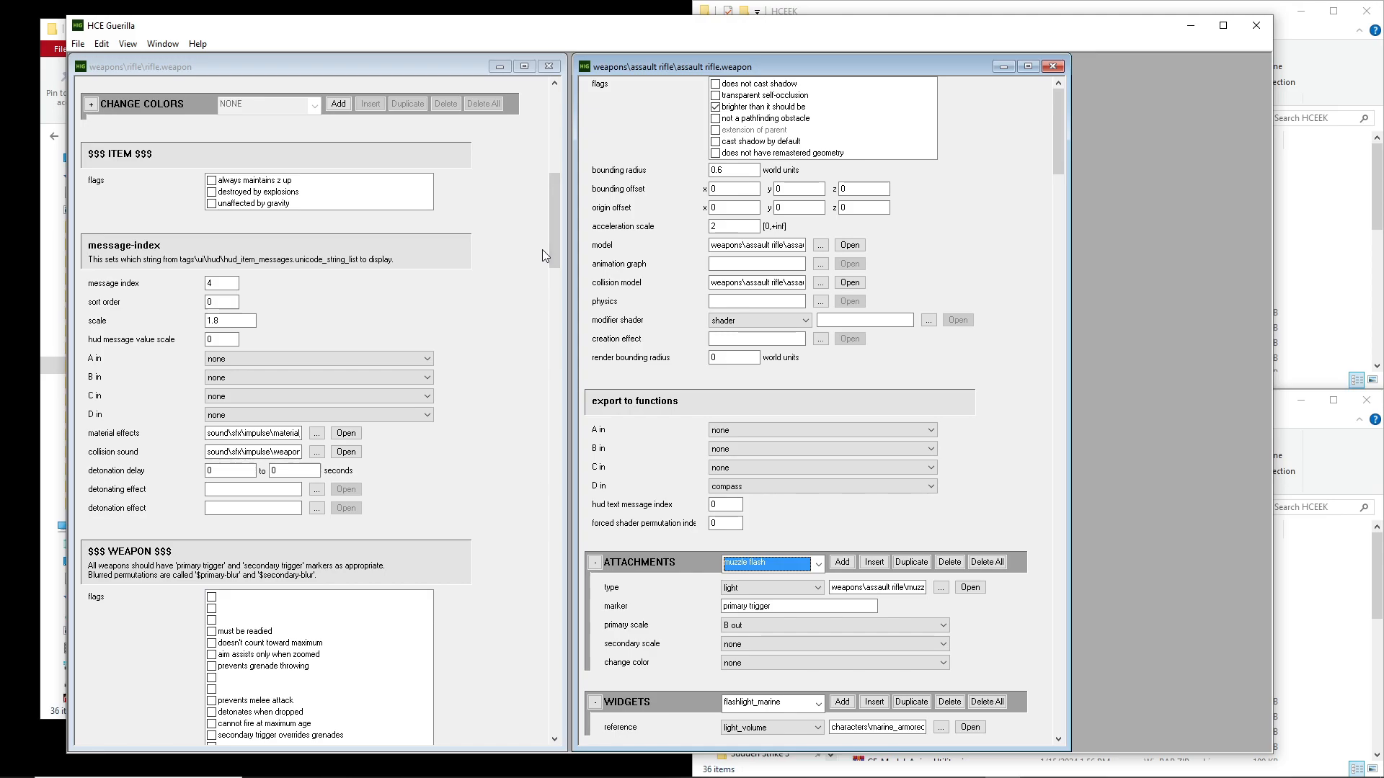
left_click_drag(555, 241, 552, 271)
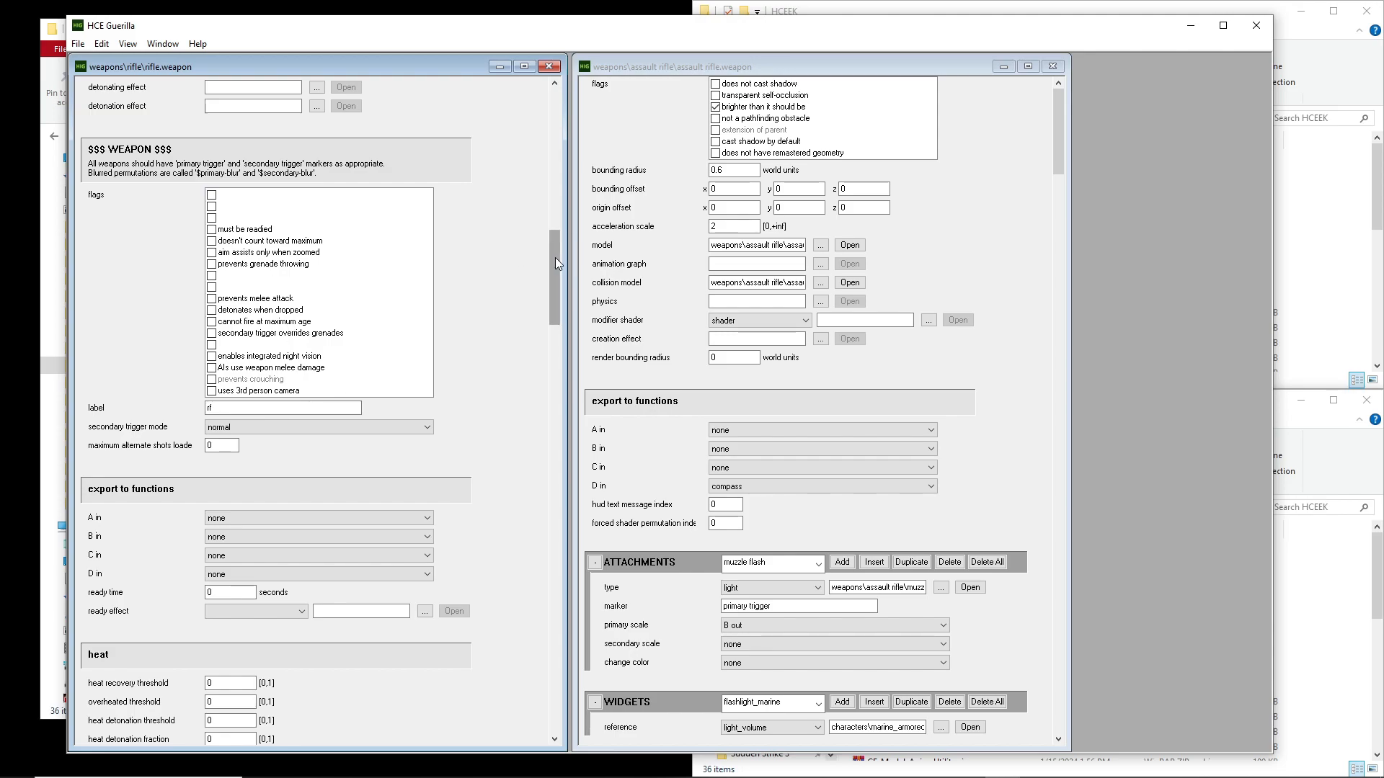
left_click_drag(555, 258, 581, 84)
left_click_drag(271, 245, 206, 247)
left_click_drag(275, 284, 218, 286)
Examine the label field in the weapon section of the rifle tag
left_click_drag(551, 155, 547, 283)
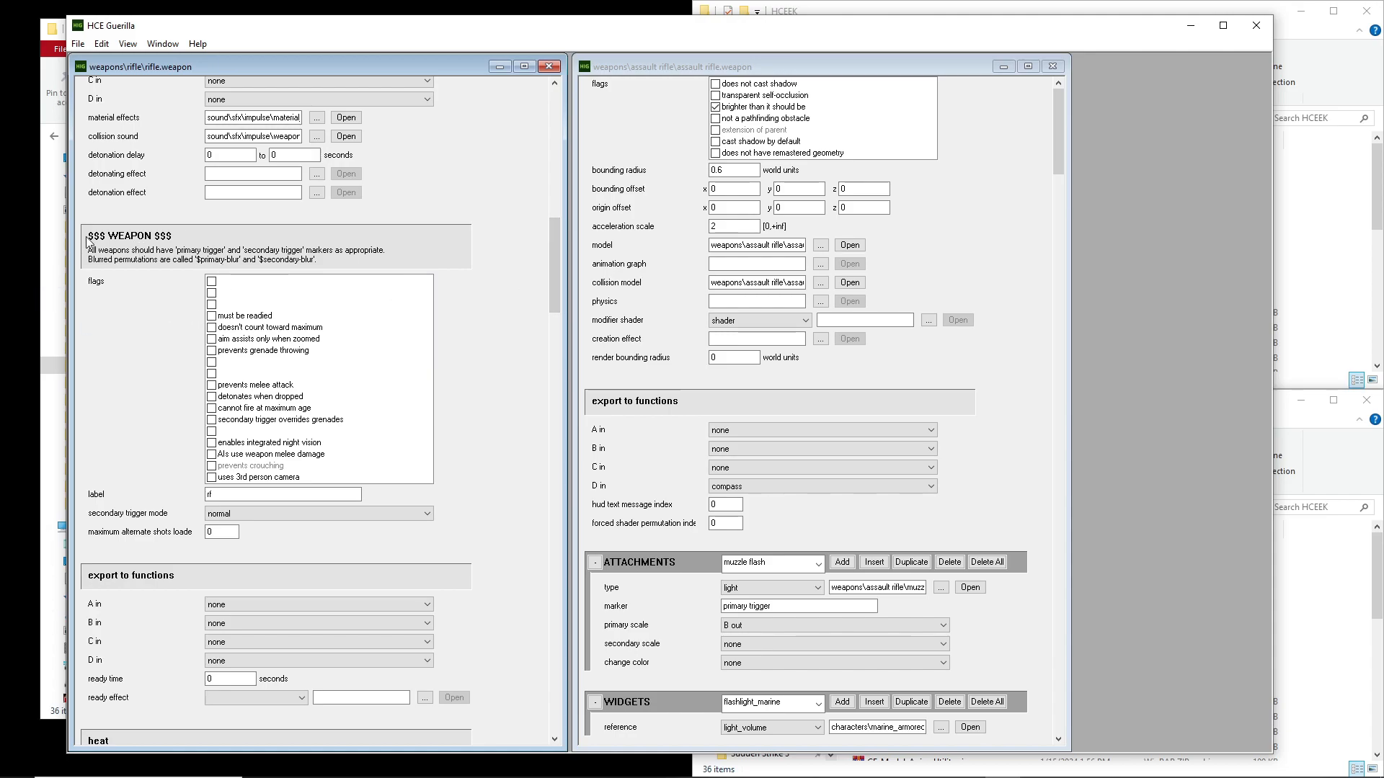
left_click(260, 498)
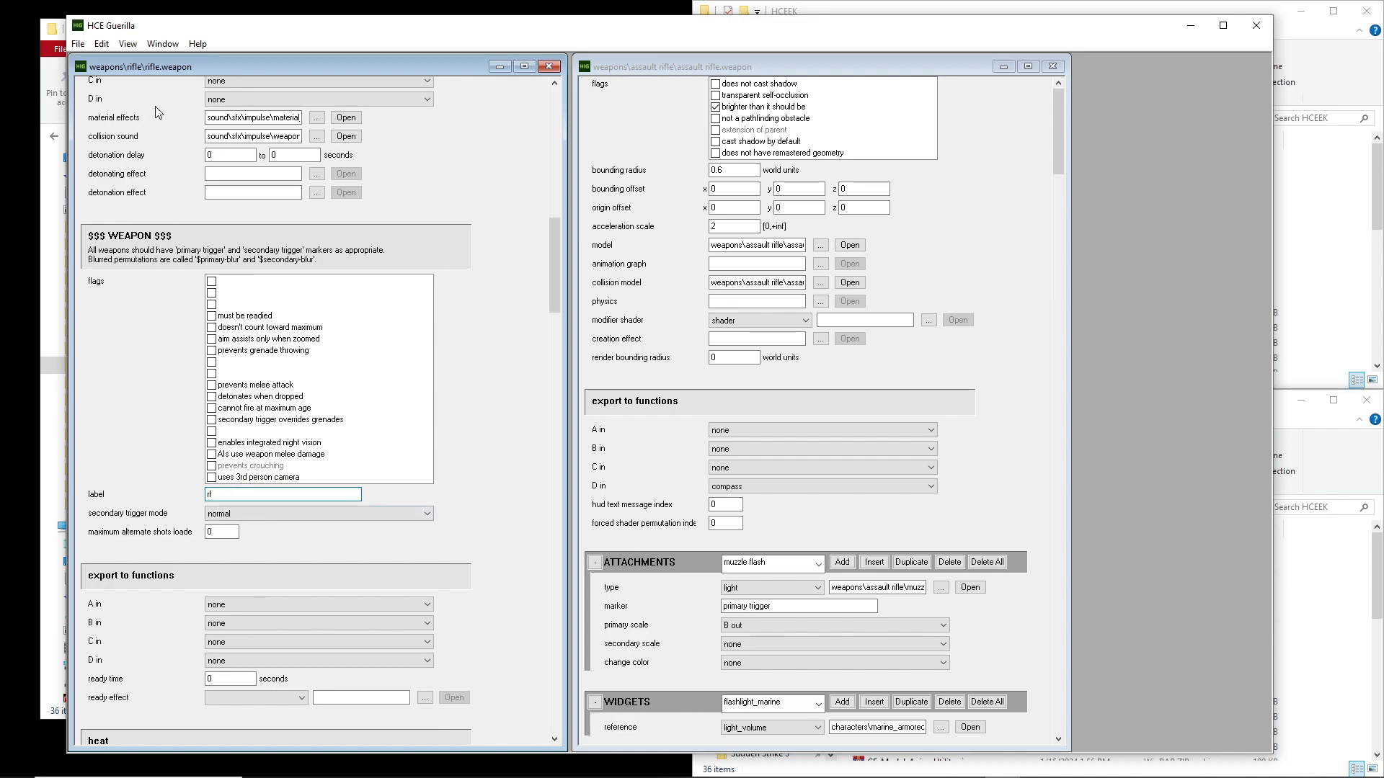
left_click(230, 495)
left_click(237, 497)
double_click(224, 492)
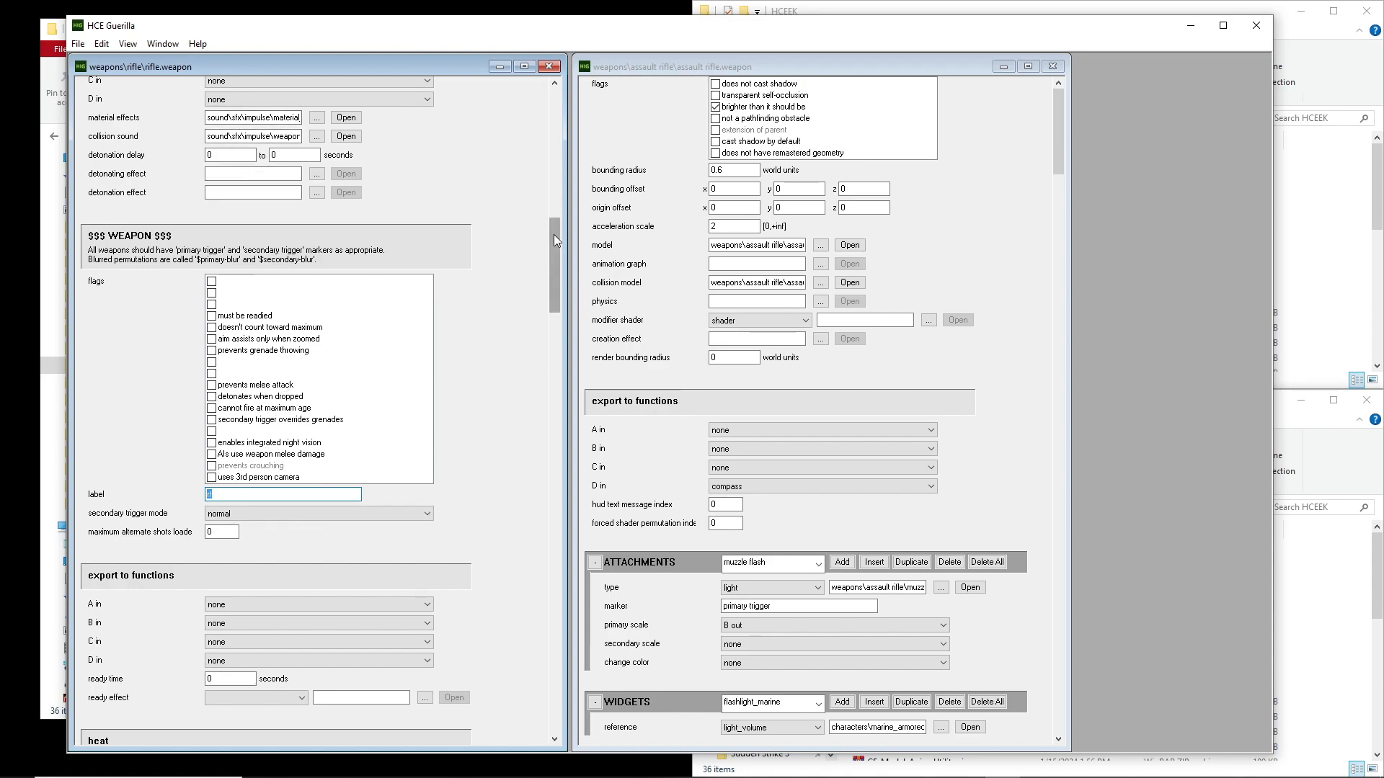
Examine the rifle's interface references for first person model, first person animations, hud interface and pickup sound
left_click_drag(552, 268, 501, 476)
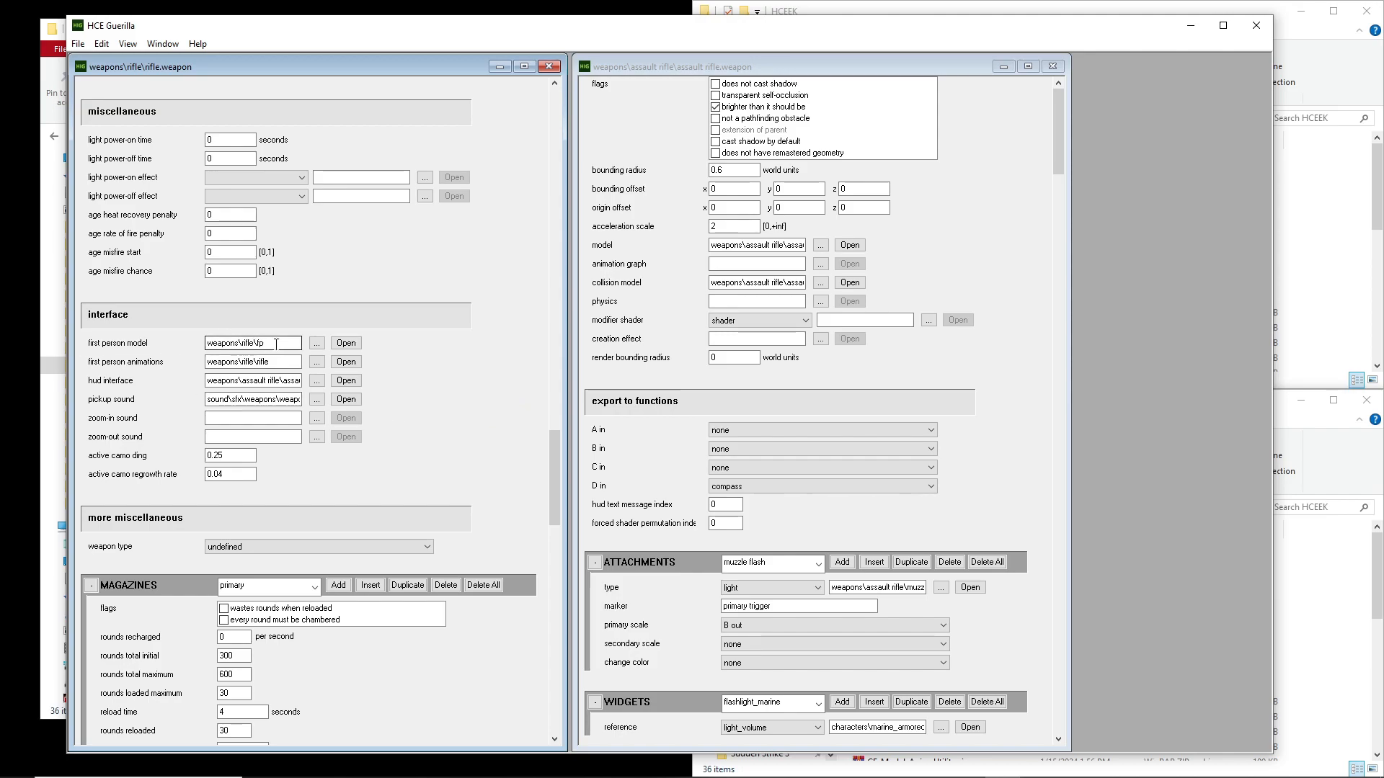
left_click_drag(276, 344, 149, 341)
left_click(149, 340)
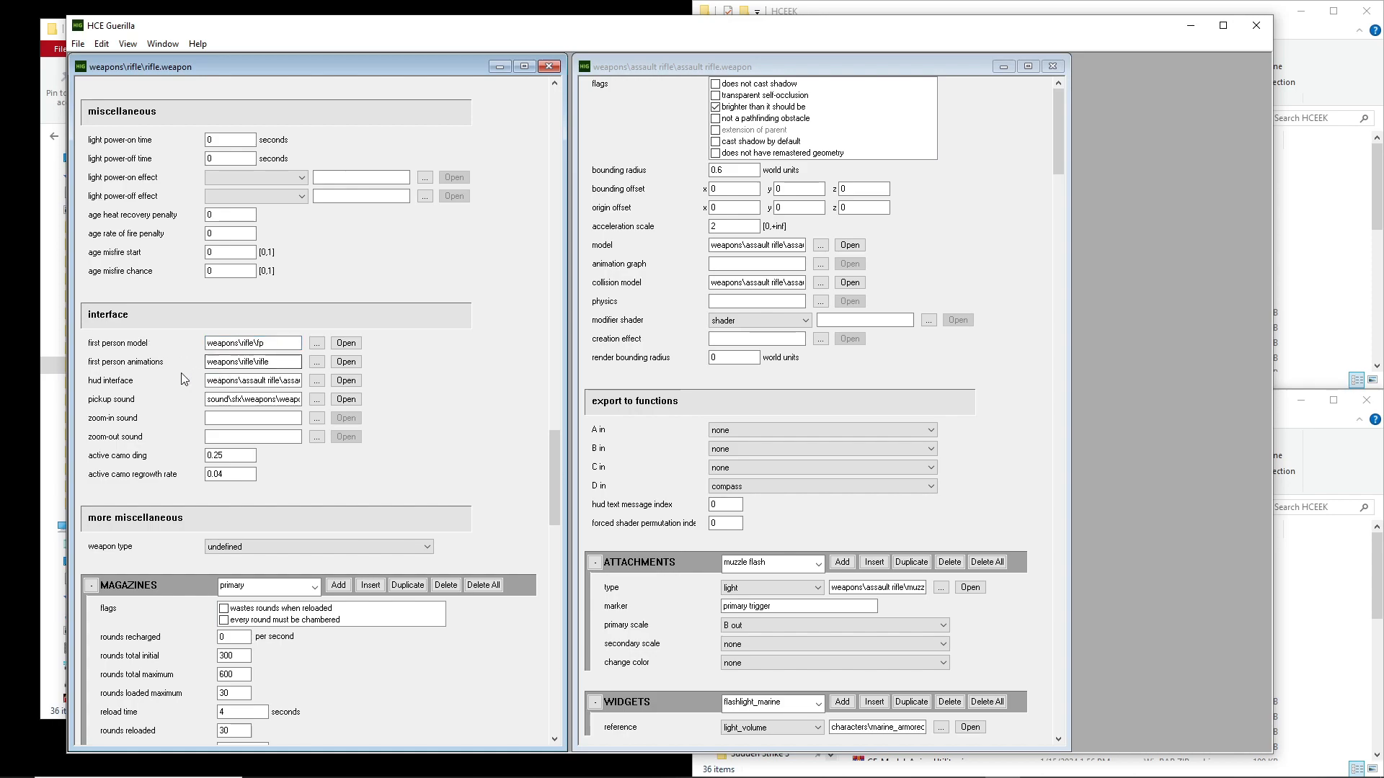
left_click_drag(285, 362, 211, 362)
left_click(270, 367)
left_click_drag(225, 381, 368, 366)
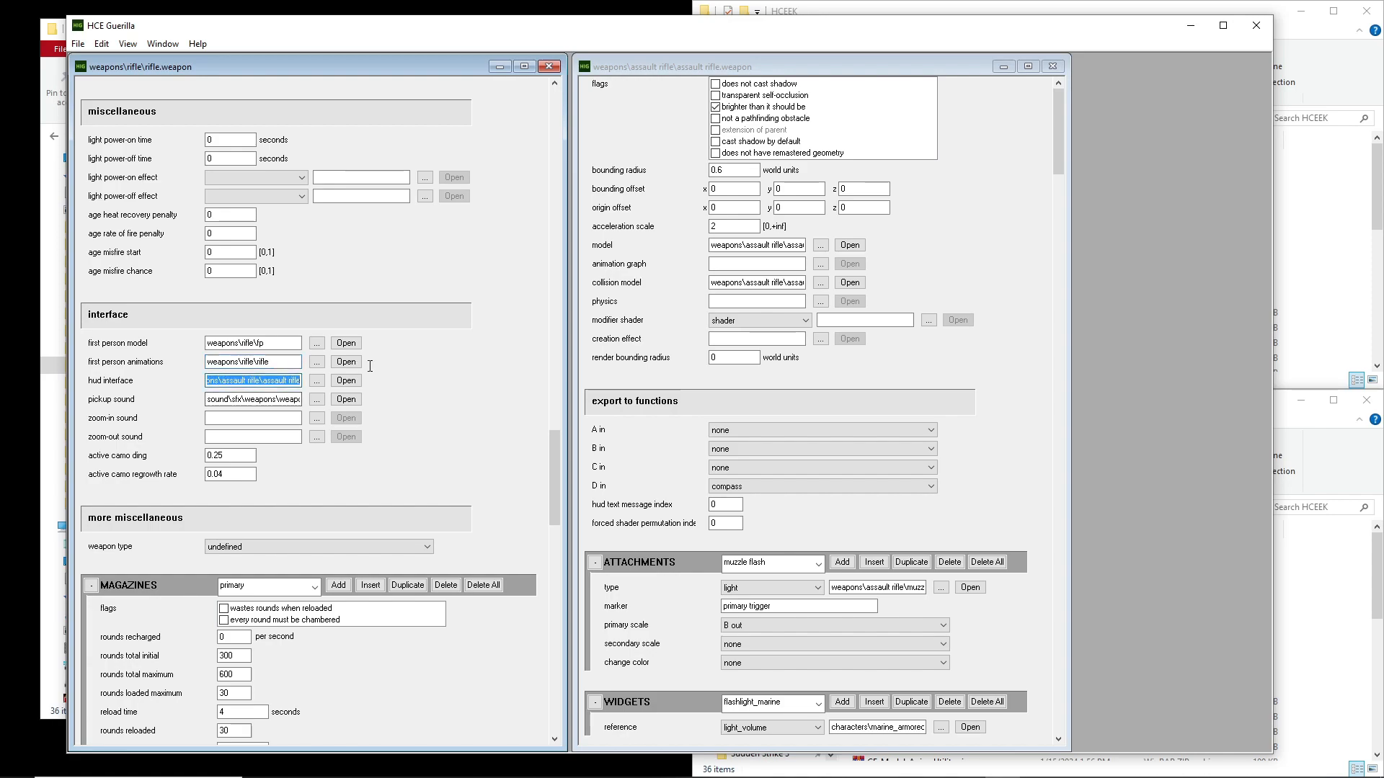
left_click(276, 383)
left_click_drag(217, 399, 415, 394)
left_click(263, 399)
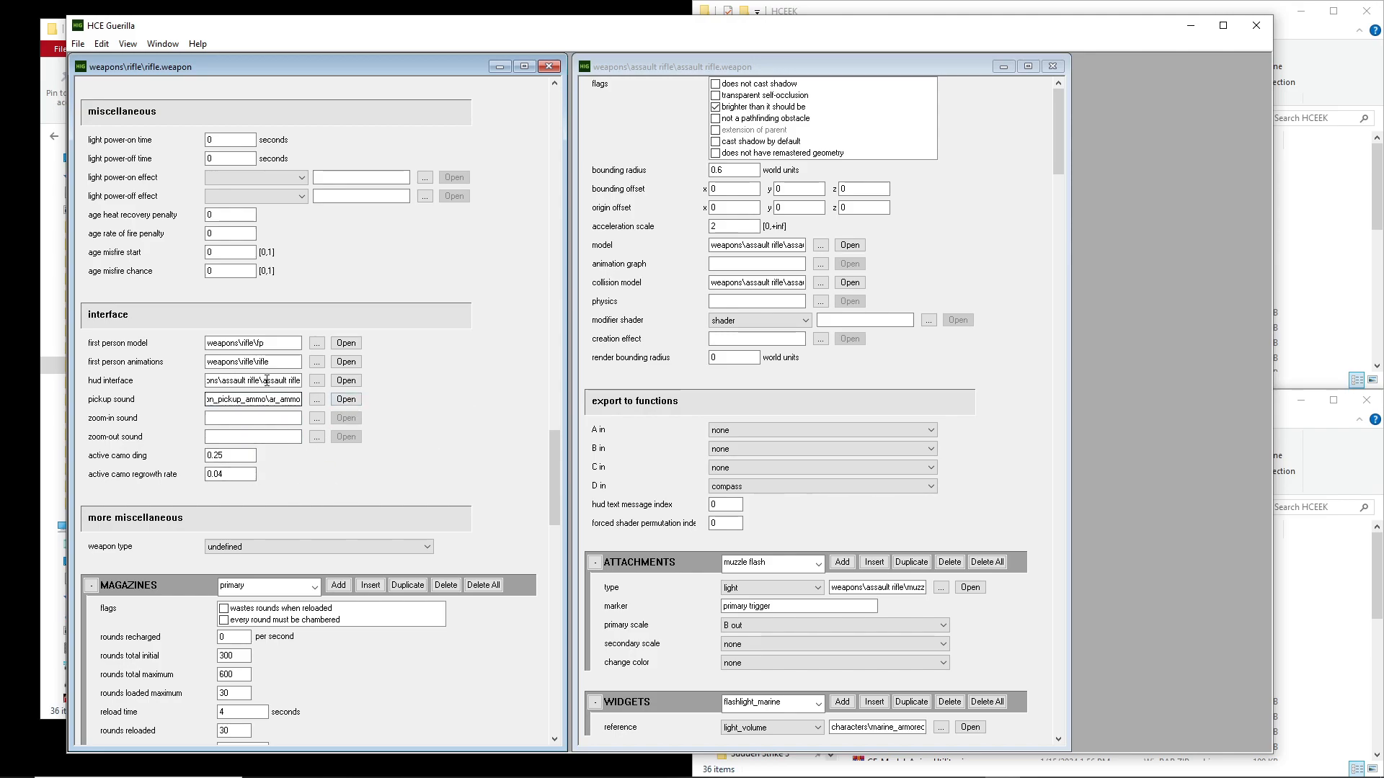
left_click_drag(266, 343, 154, 346)
left_click(263, 343)
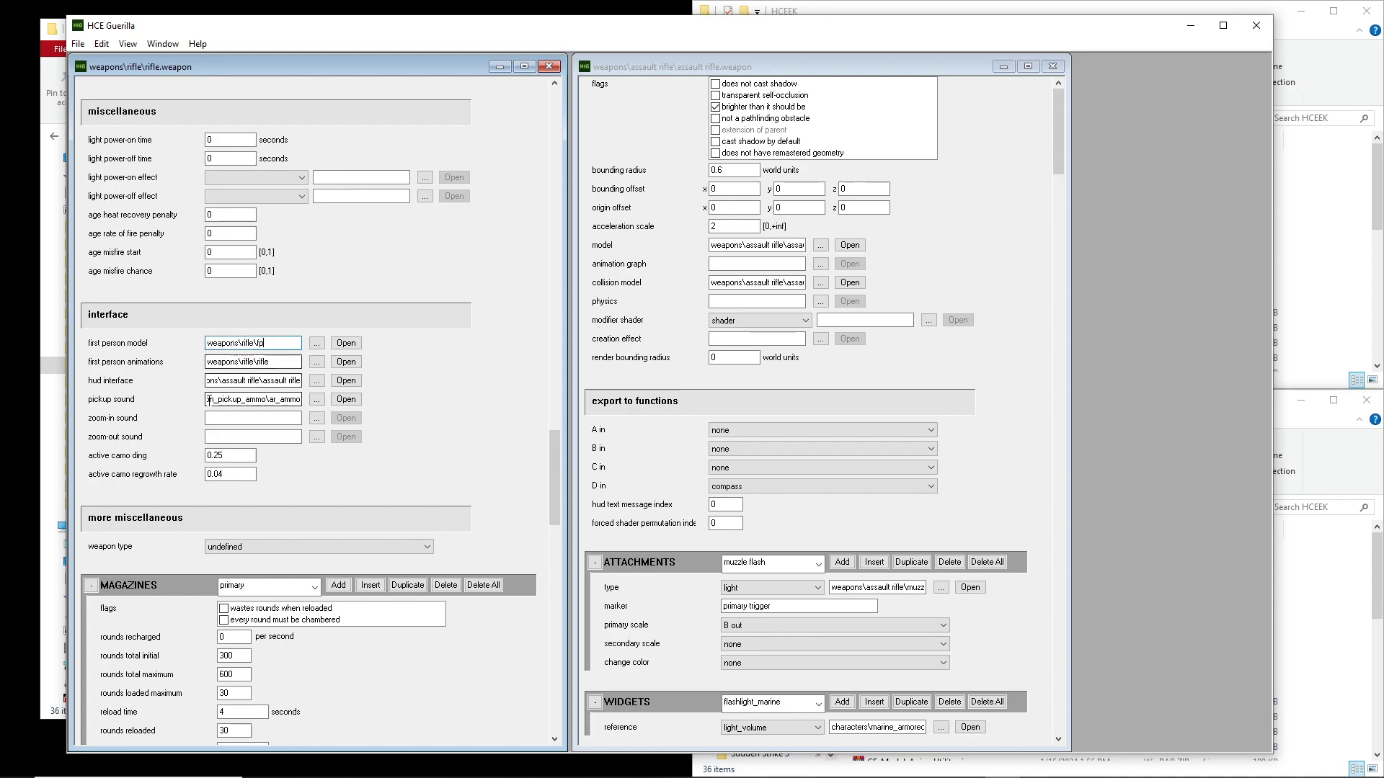
left_click_drag(210, 381, 296, 394)
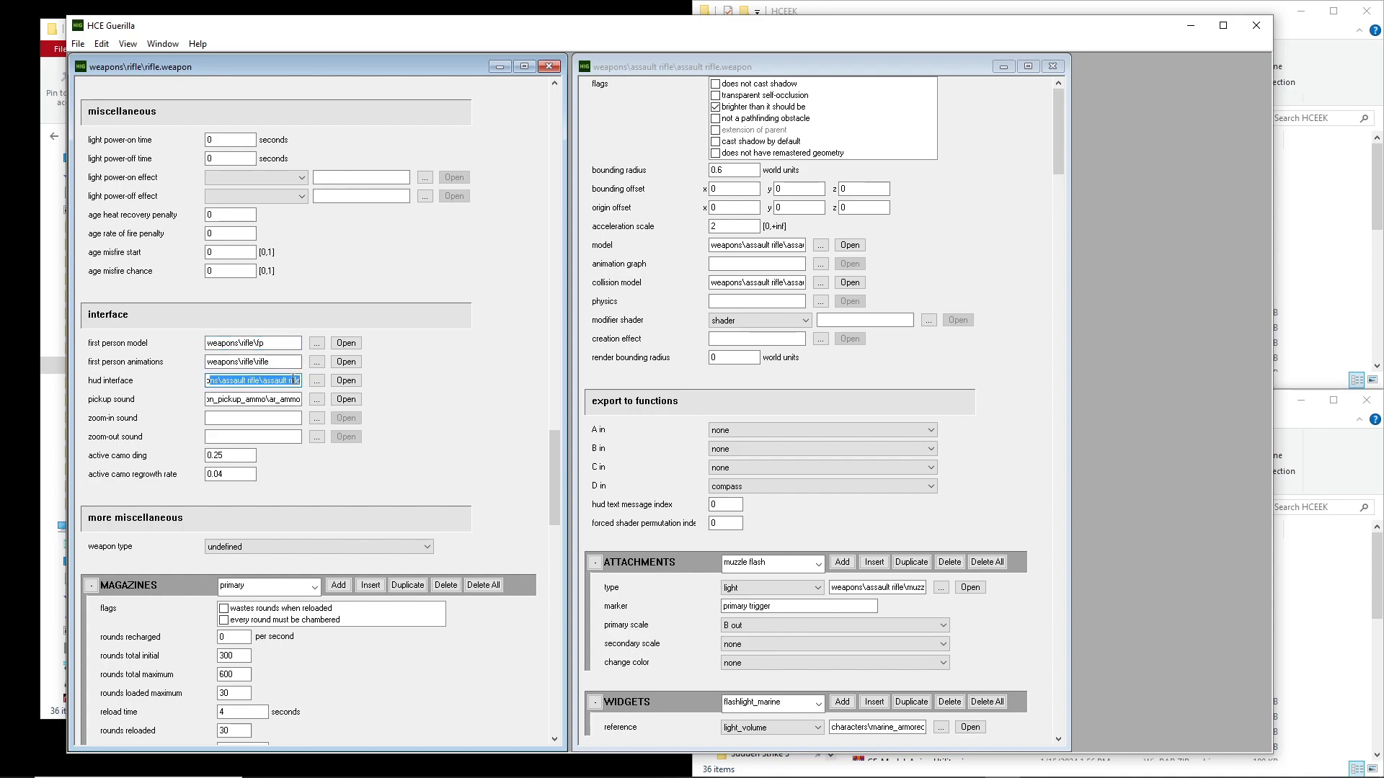
left_click(292, 379)
left_click_drag(291, 380, 120, 366)
left_click(247, 380)
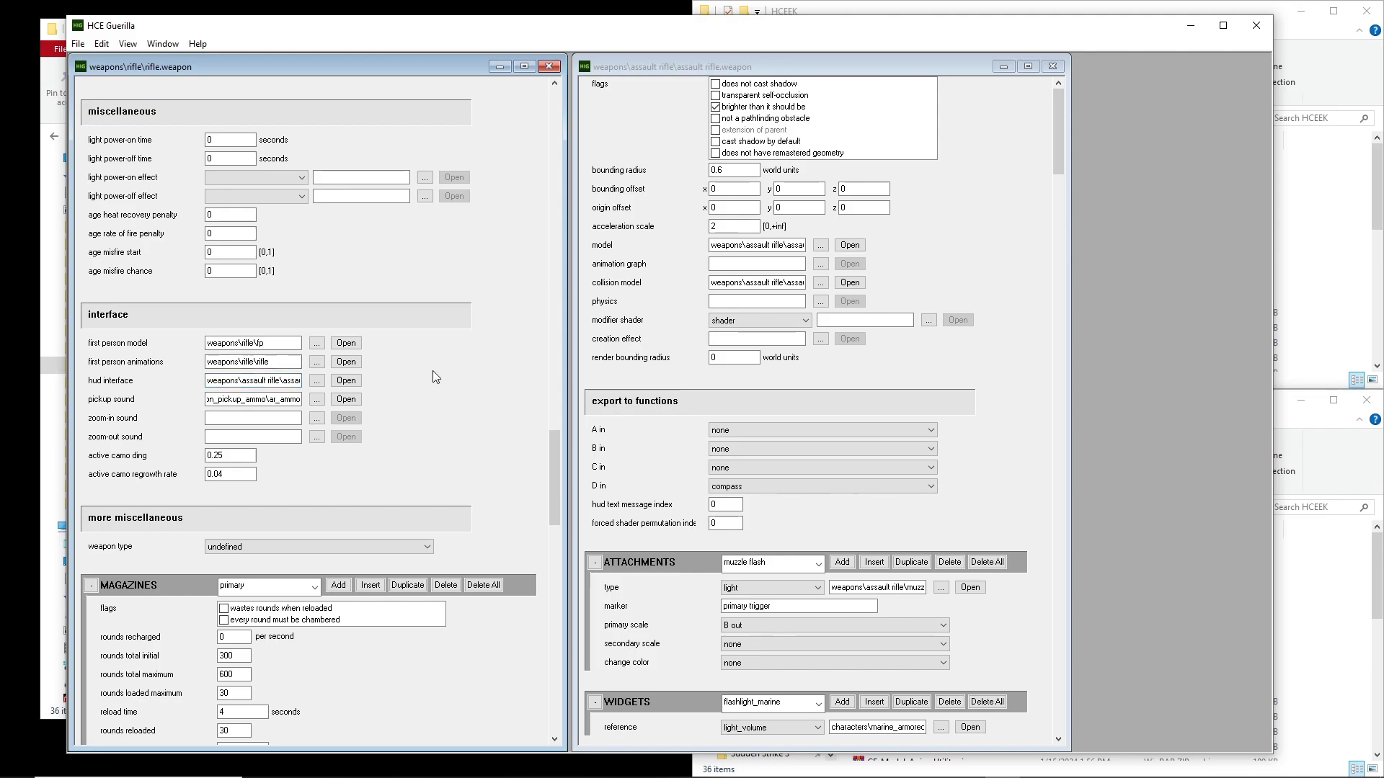
Examine the rifle's primary magazine block and the rounds and equipment reference in its nested magazines block
left_click_drag(555, 457, 544, 510)
left_click(91, 194)
left_click(91, 194)
left_click(103, 435)
left_click(103, 435)
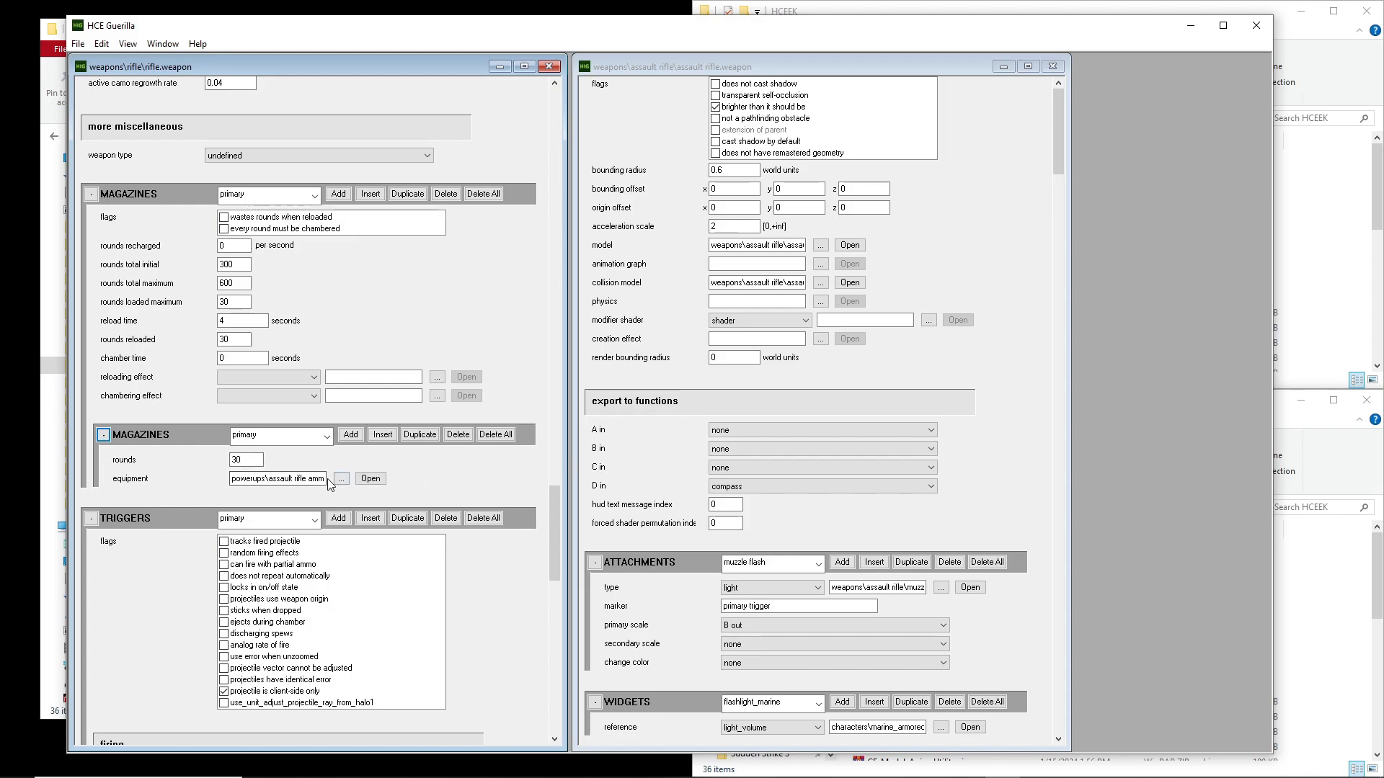
left_click_drag(233, 479, 465, 474)
left_click_drag(284, 478, 197, 491)
left_click(247, 479)
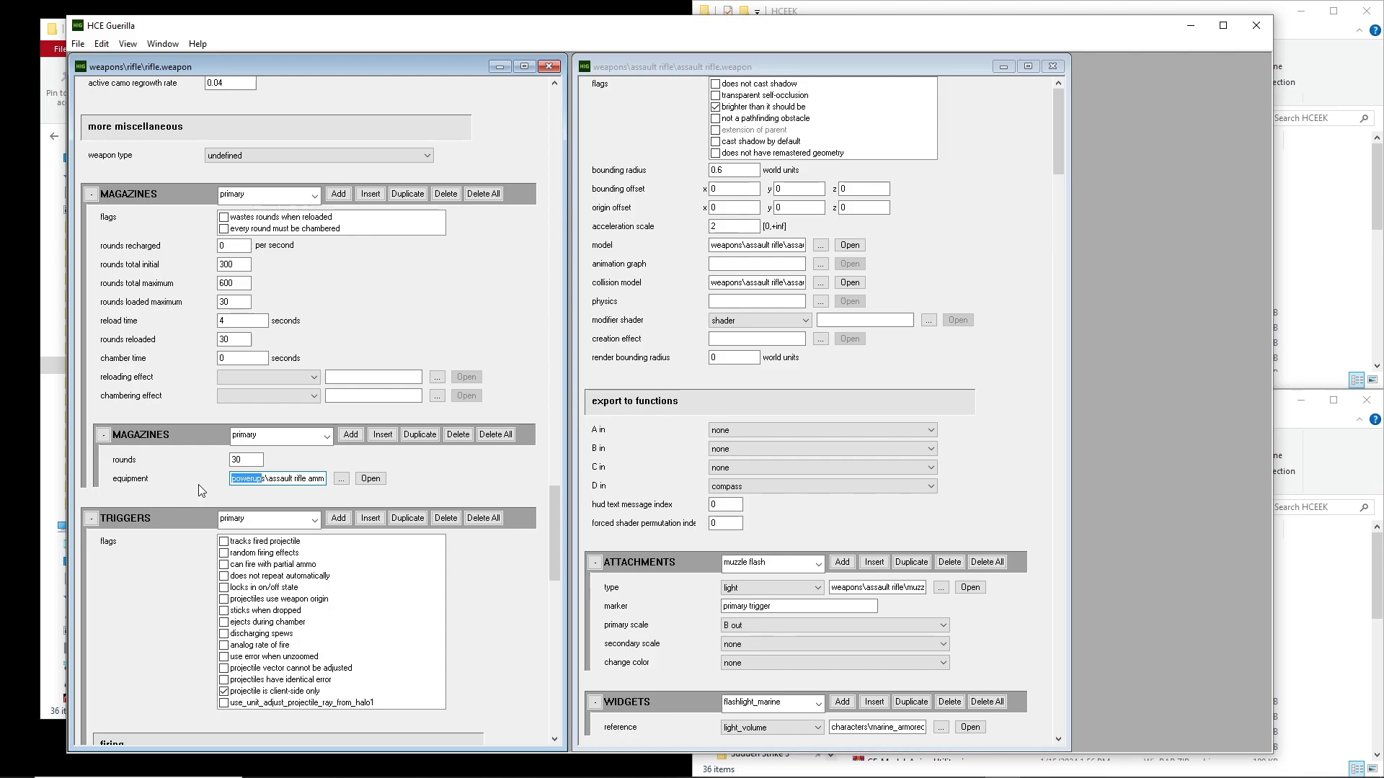
left_click_drag(234, 479, 346, 478)
left_click(295, 480)
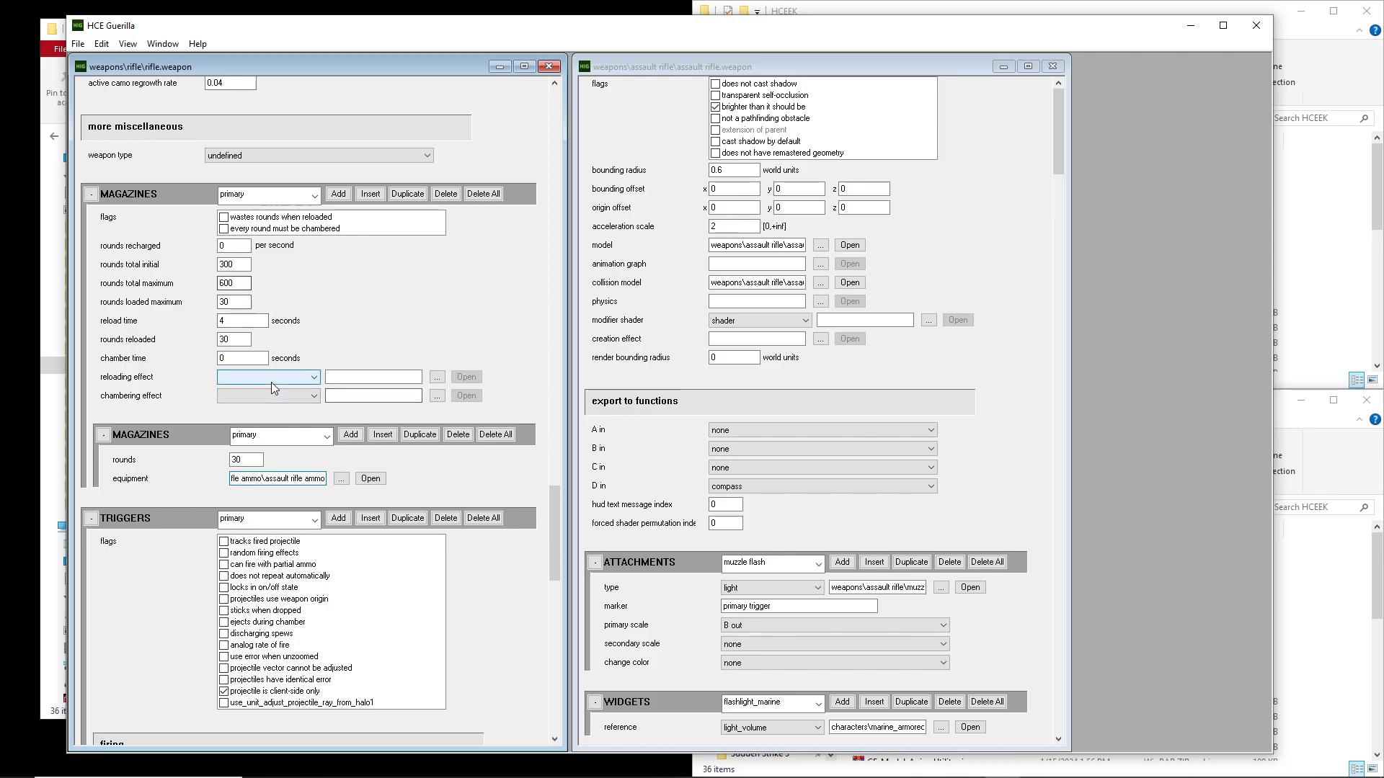
key("shift+Tab")
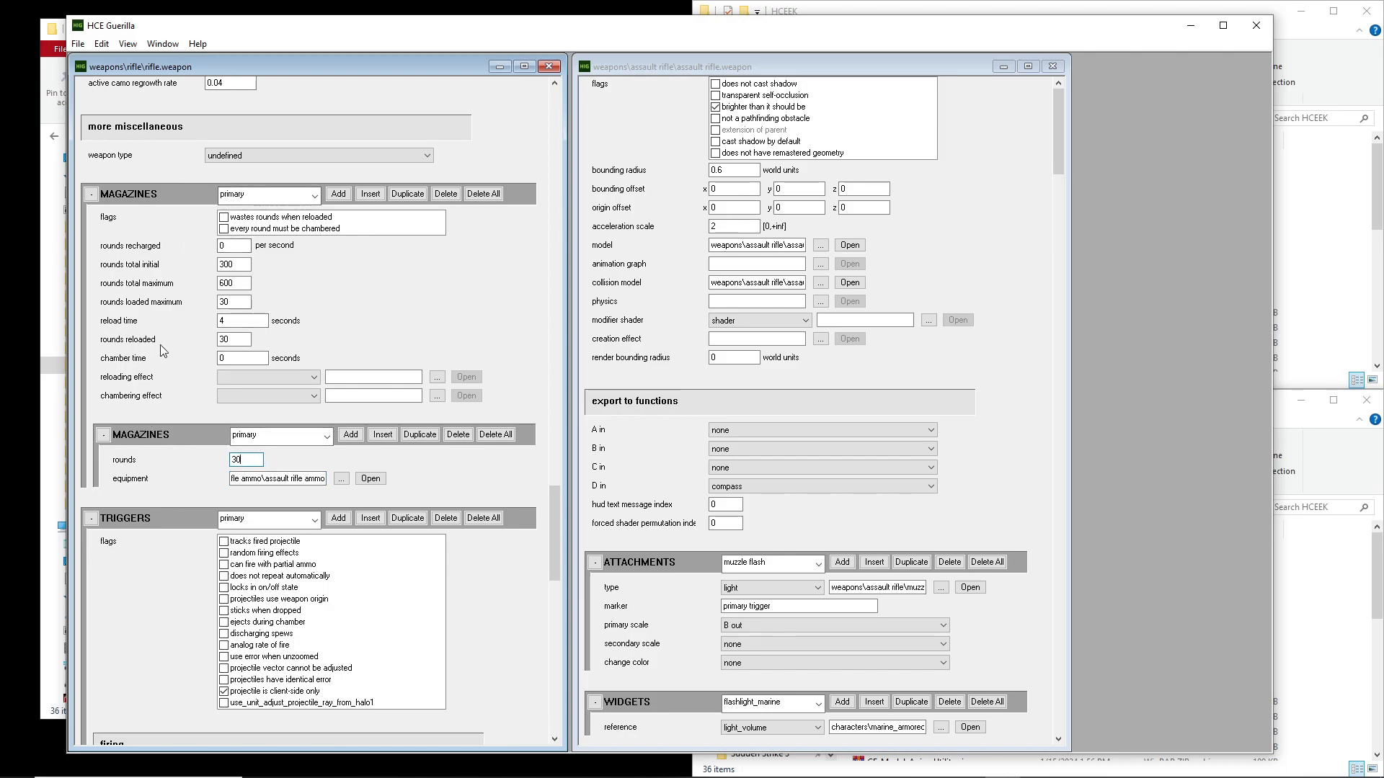
left_click(242, 199)
left_click(260, 435)
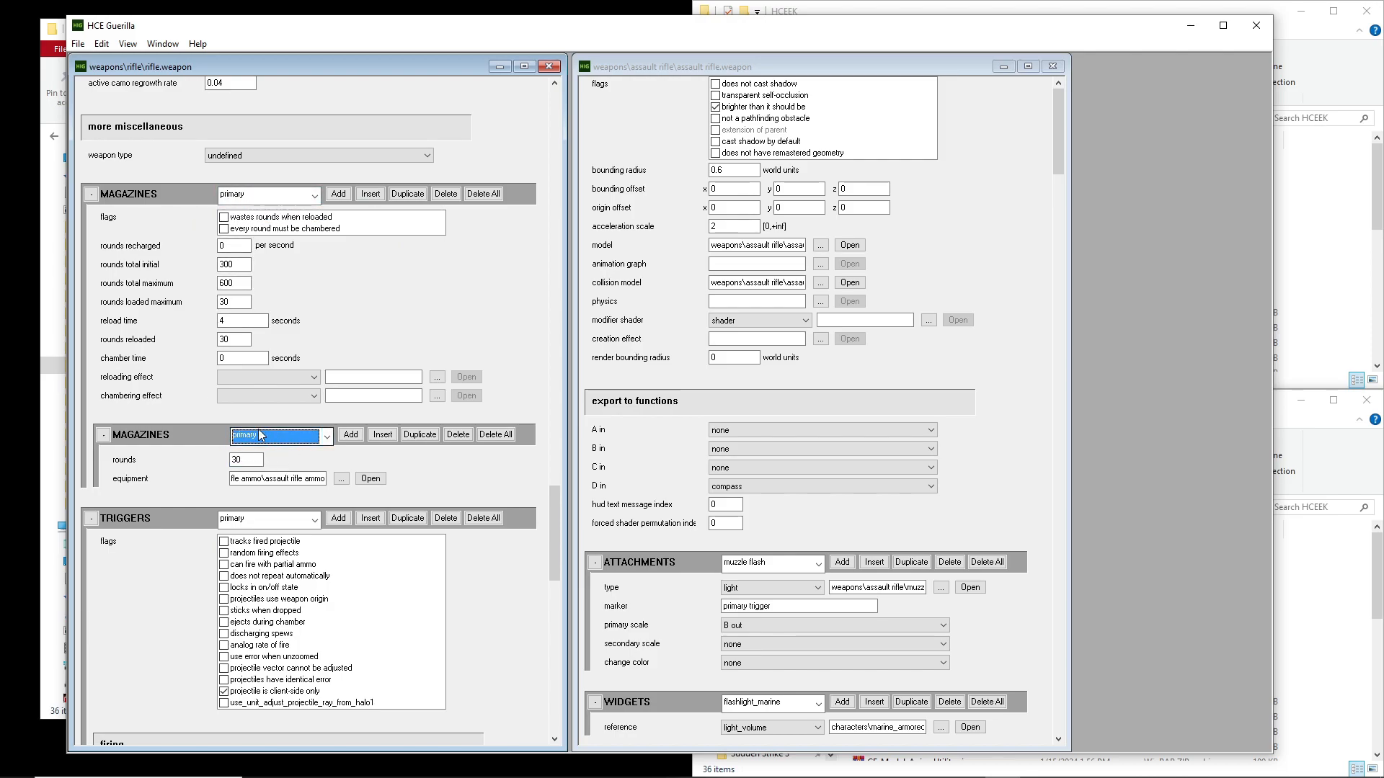
Examine the primary magazine's reload time and rounds reloaded fields and the primary entry in the rifle's triggers block
left_click_drag(235, 323, 215, 321)
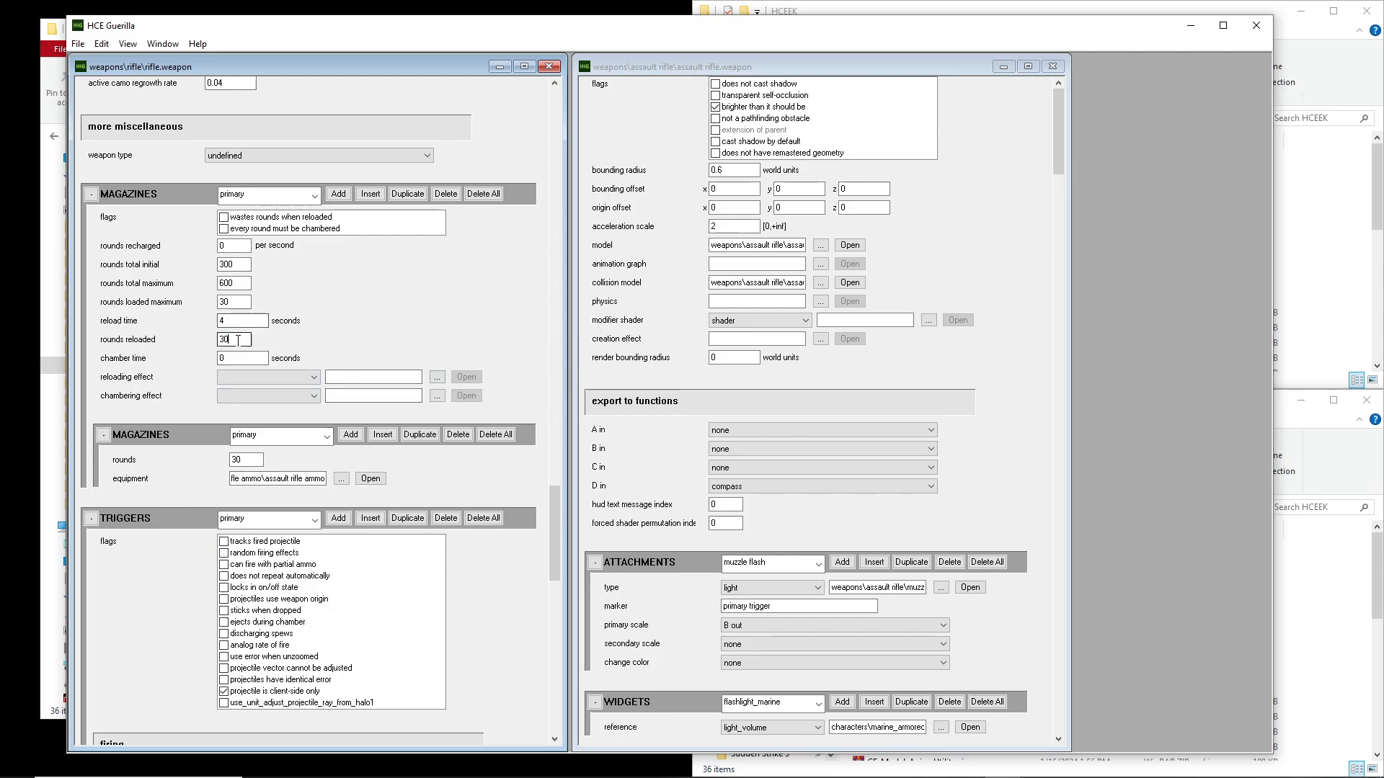
left_click(222, 304)
left_click_drag(556, 502, 556, 528)
left_click(268, 305)
left_click(268, 305)
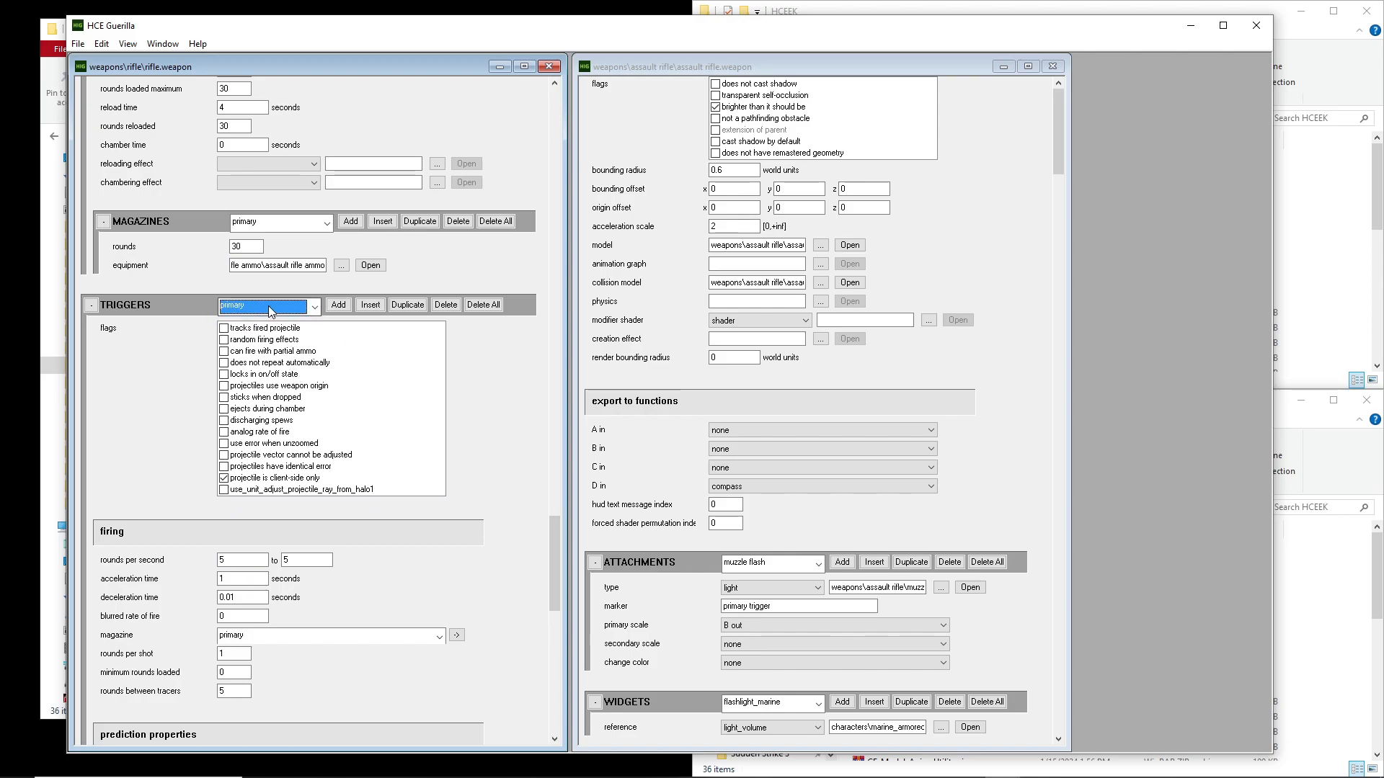
Examine the primary trigger's firing section: rounds per second, acceleration time and the choices for its magazine
left_click_drag(552, 516, 559, 559)
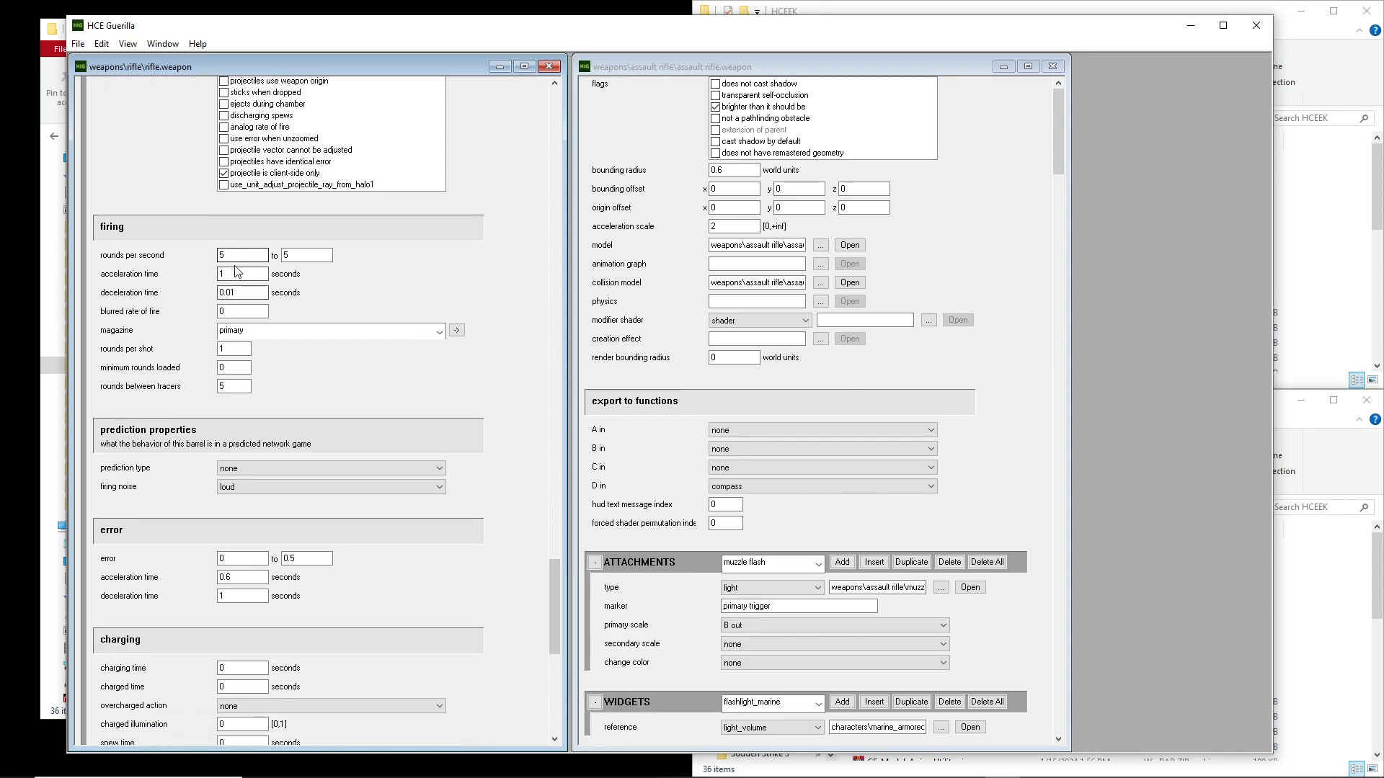
double_click(222, 256)
double_click(246, 275)
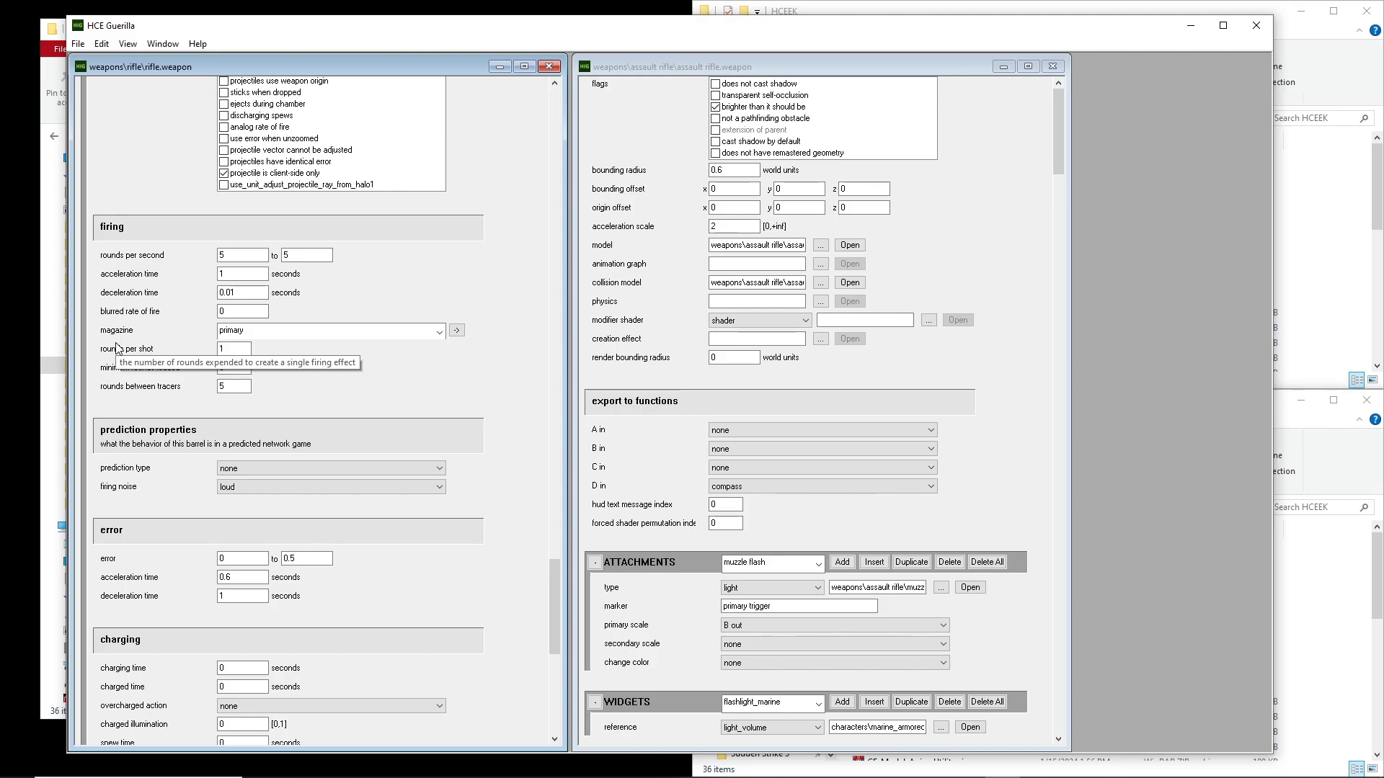
left_click(243, 333)
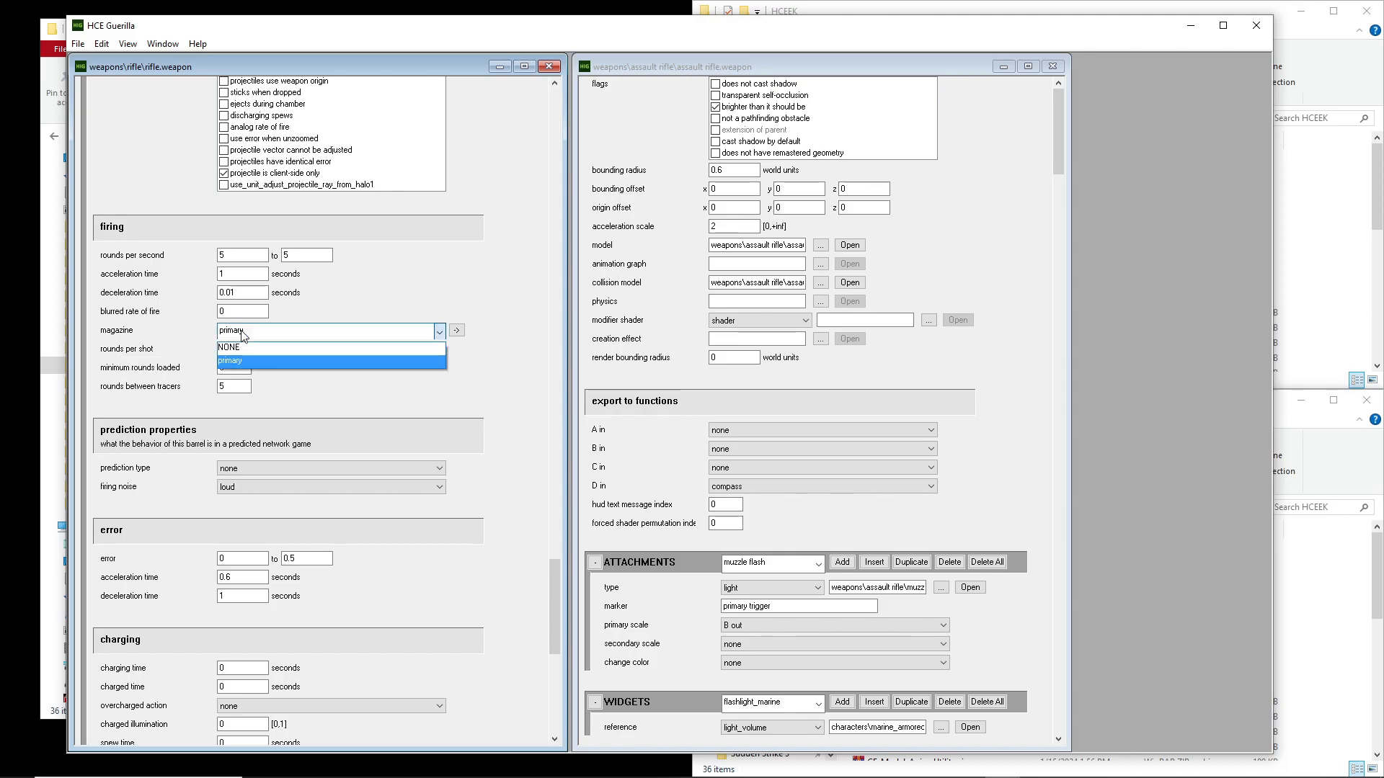
left_click(242, 346)
Review the rest of the rifle's primary trigger block, including its projectile, misc and firing effects settings
scroll(527, 475, "up", 6)
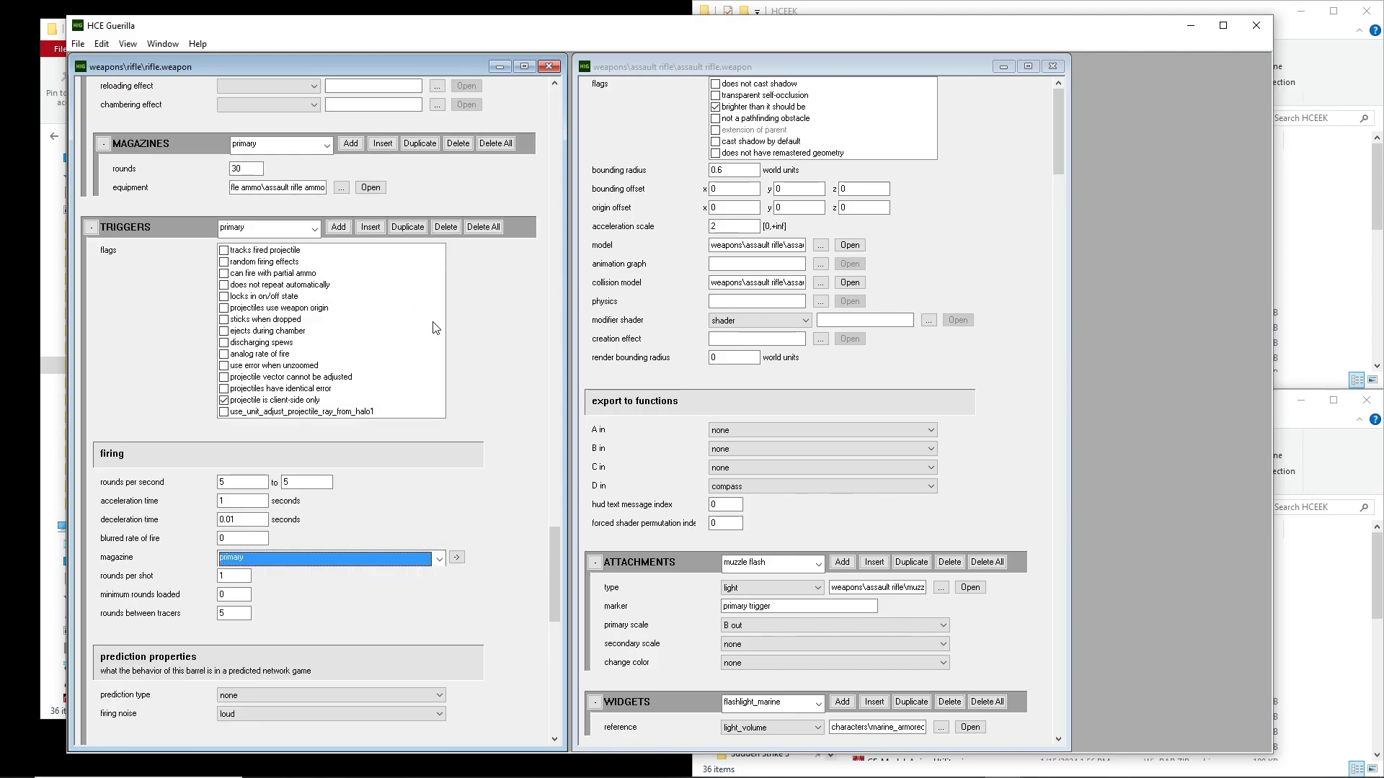
scroll(528, 475, "up", 2)
scroll(512, 431, "down", 3)
scroll(515, 398, "up", 2)
scroll(447, 414, "down", 8)
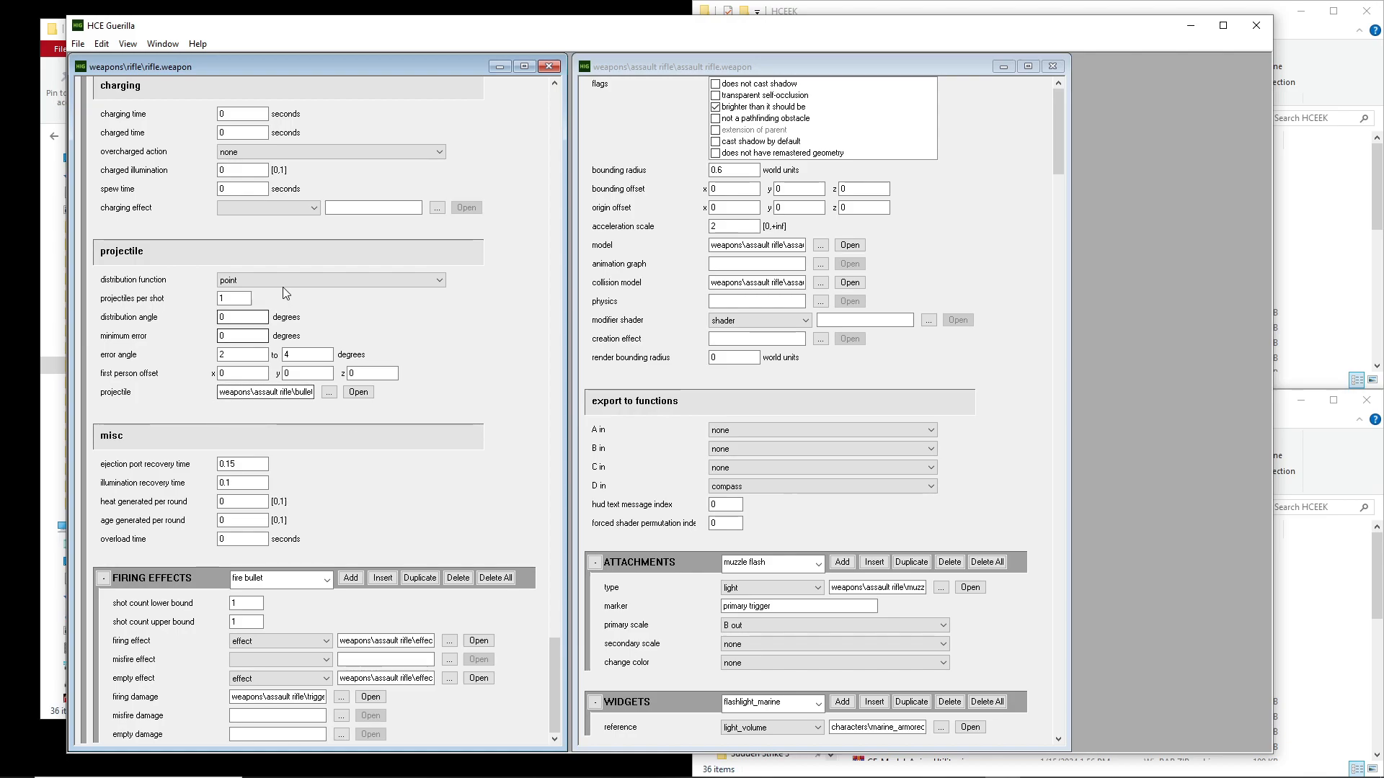
scroll(500, 373, "up", 5)
scroll(432, 348, "down", 5)
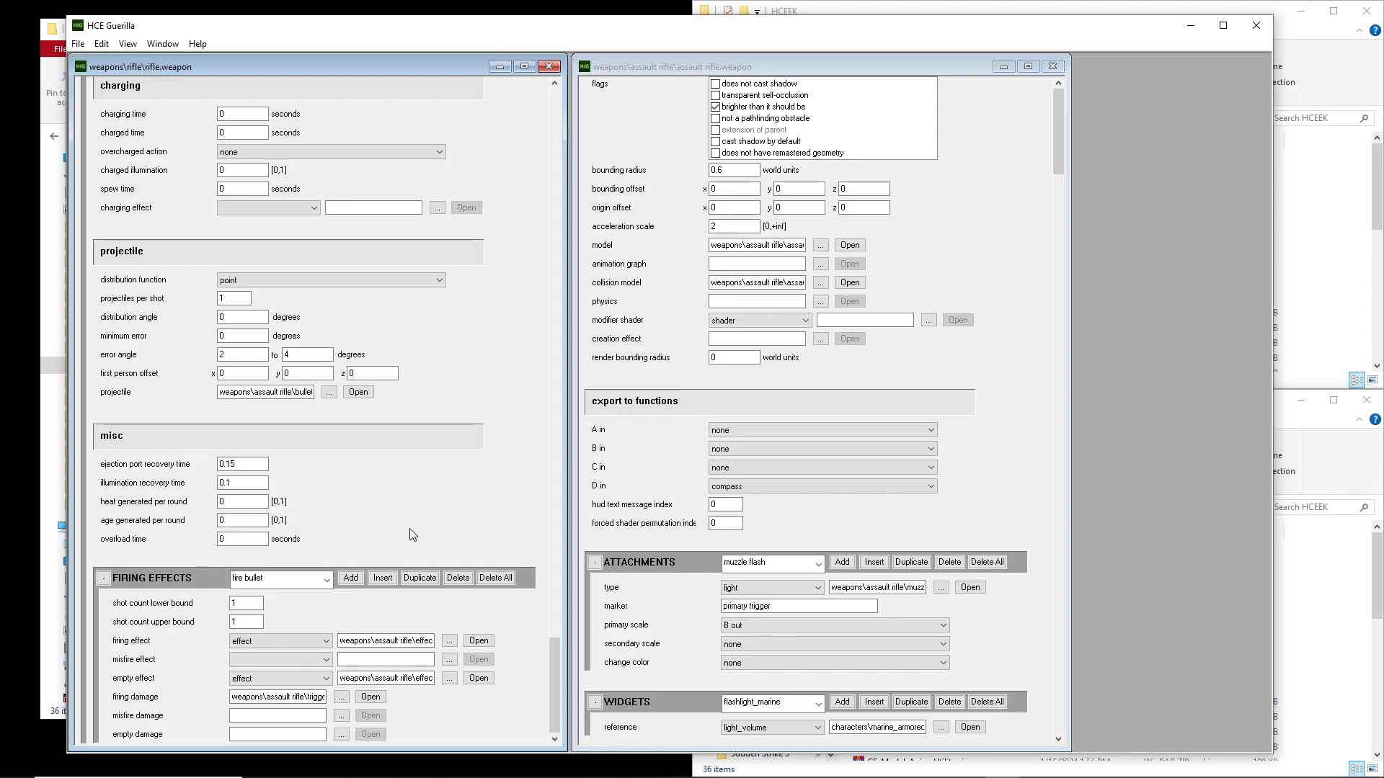
Recheck the rifle tag's model and collision model references
scroll(515, 402, "up", 10)
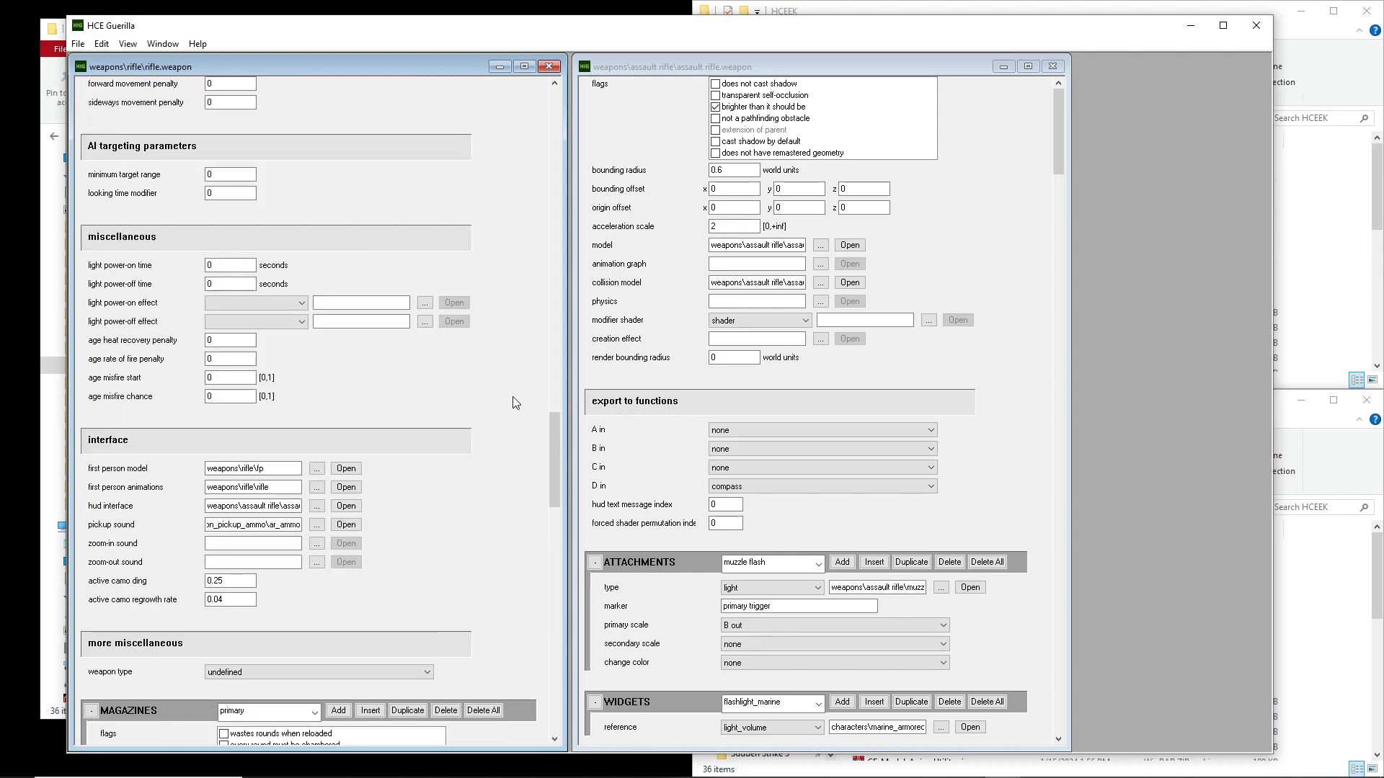
scroll(514, 402, "up", 15)
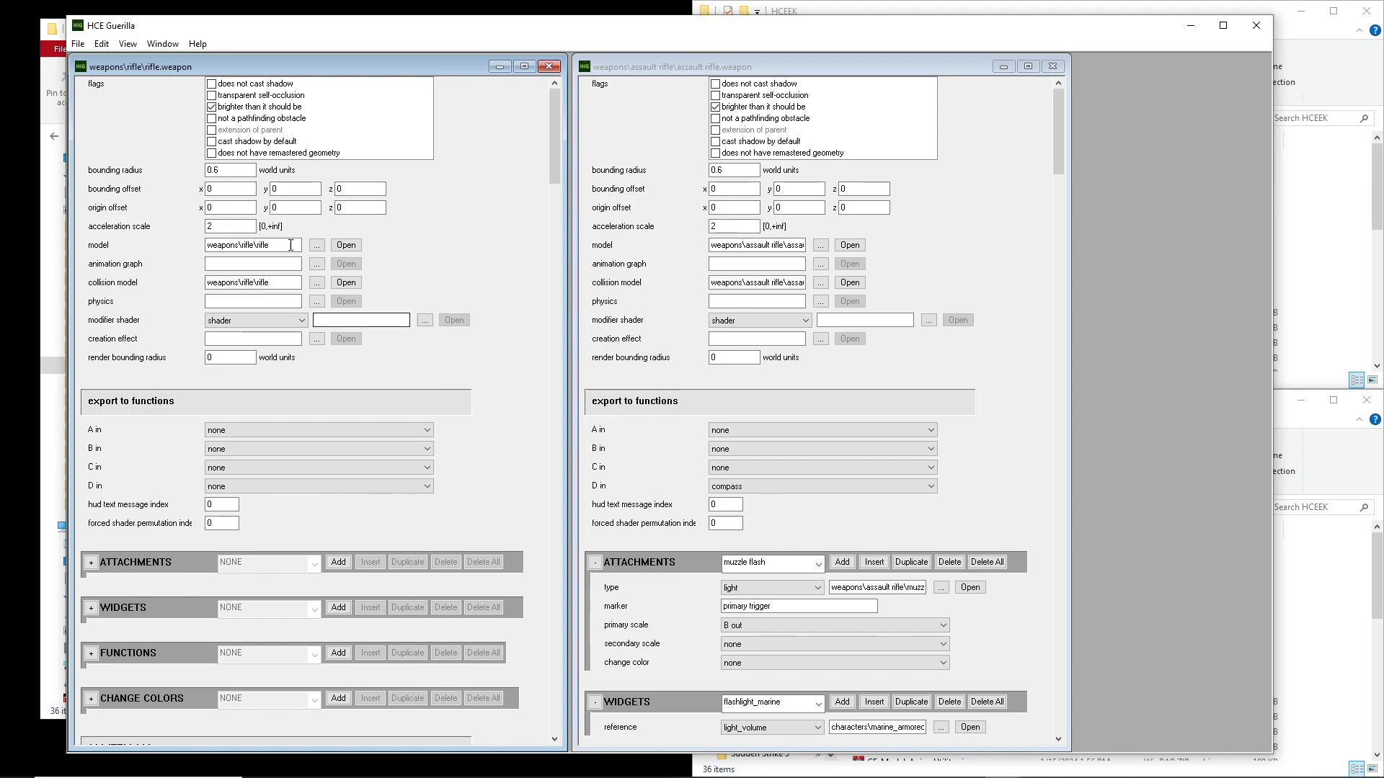
left_click_drag(277, 246, 184, 246)
left_click_drag(277, 283, 182, 282)
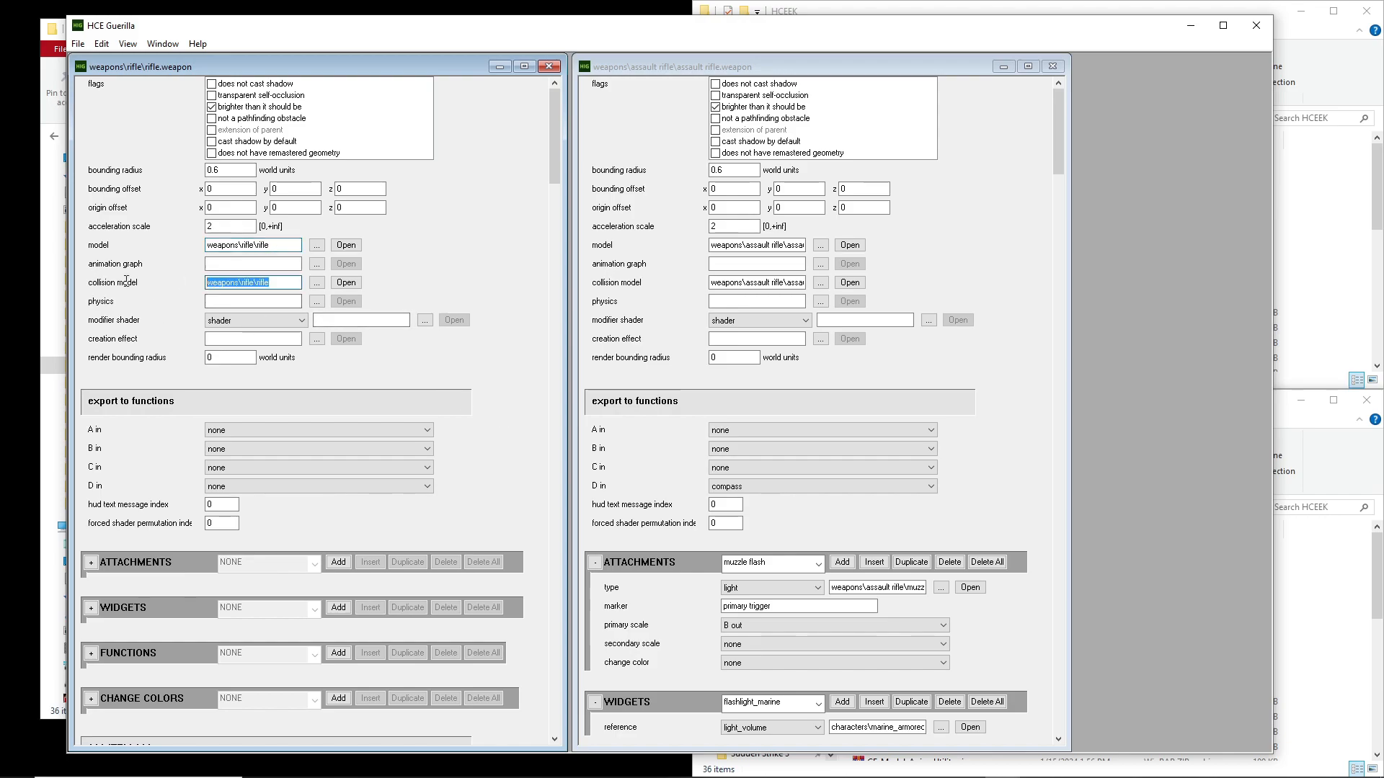
Recheck the rifle's weapon label and its first person model and first person animations references
left_click_drag(554, 104, 535, 239)
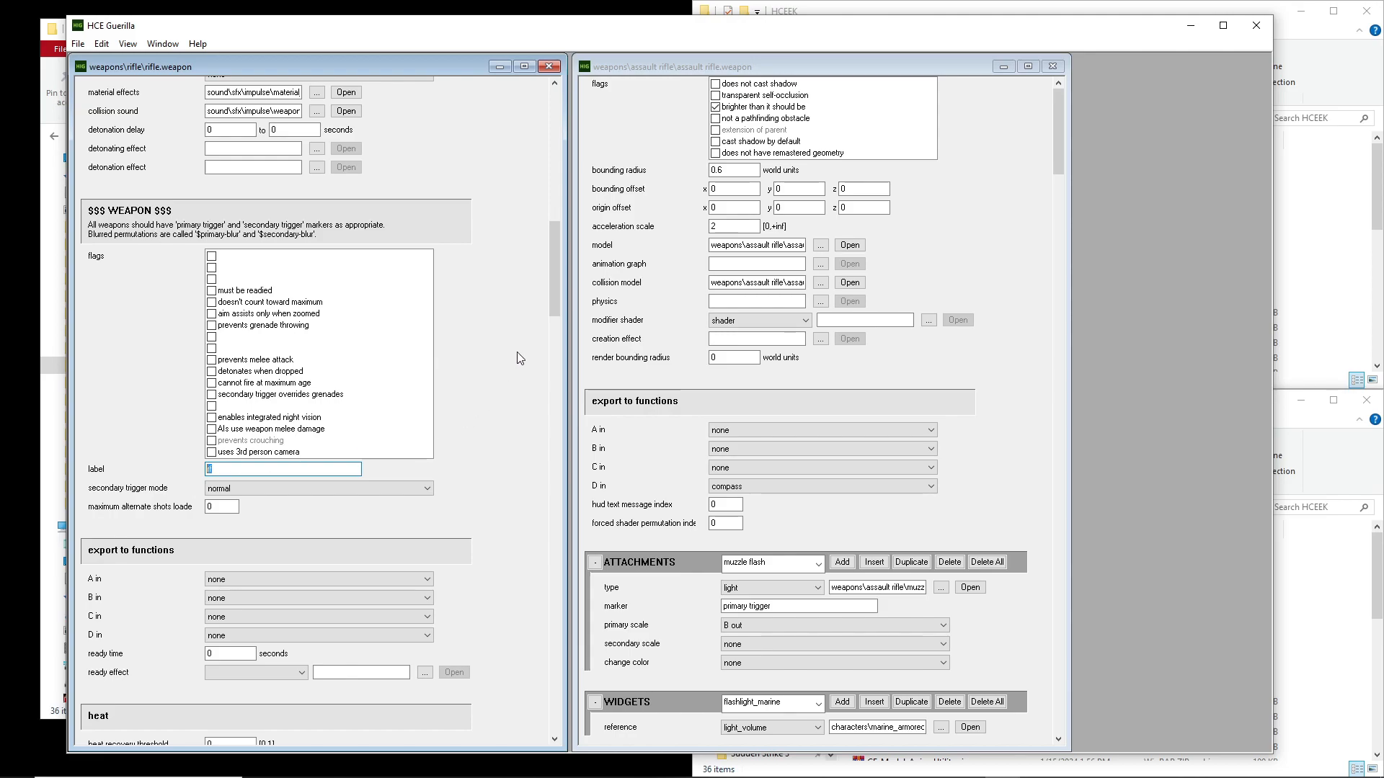
left_click_drag(555, 253, 523, 451)
left_click_drag(273, 434, 201, 436)
left_click_drag(283, 449, 189, 450)
left_click(442, 465)
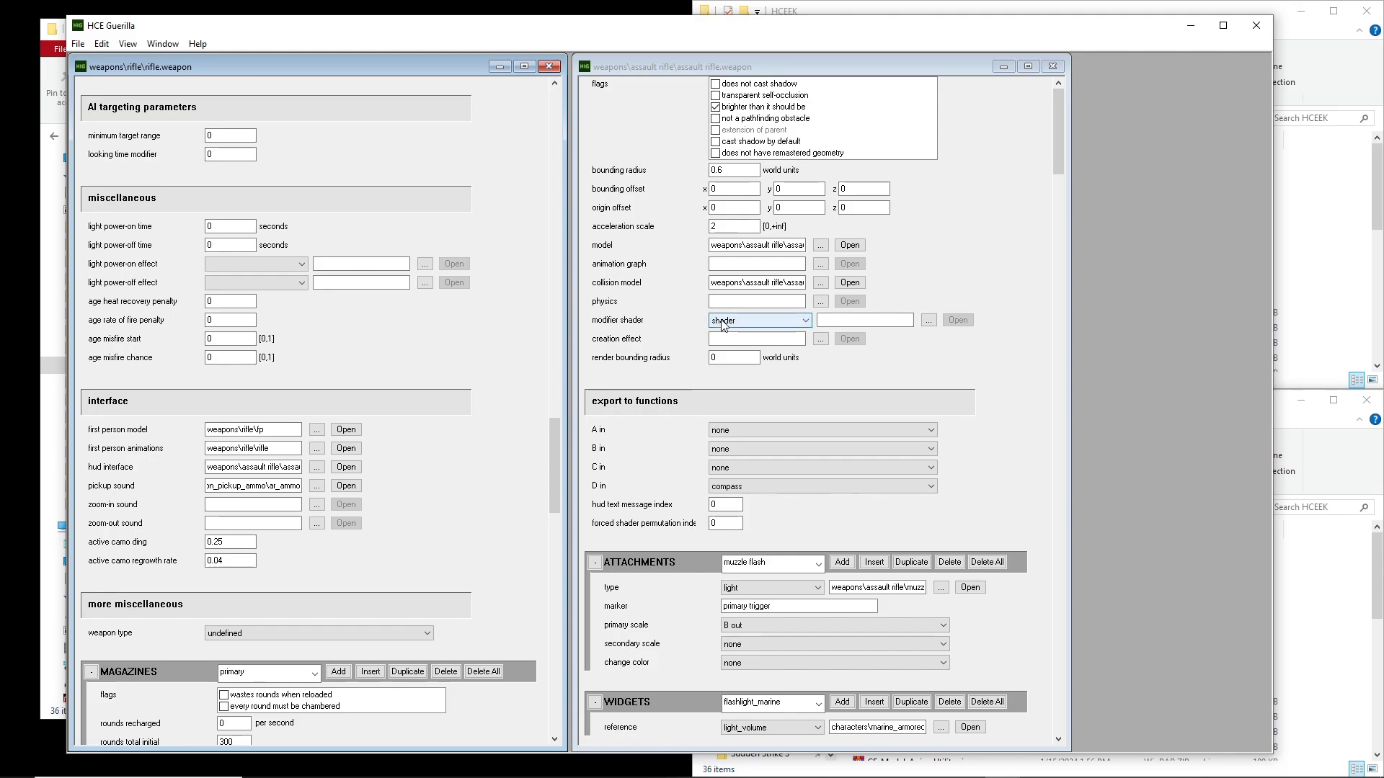
Close the assault rifle weapon tag and open cyborg.model_animations from the characters\cyborg tags folder
left_click(1051, 66)
left_click(78, 44)
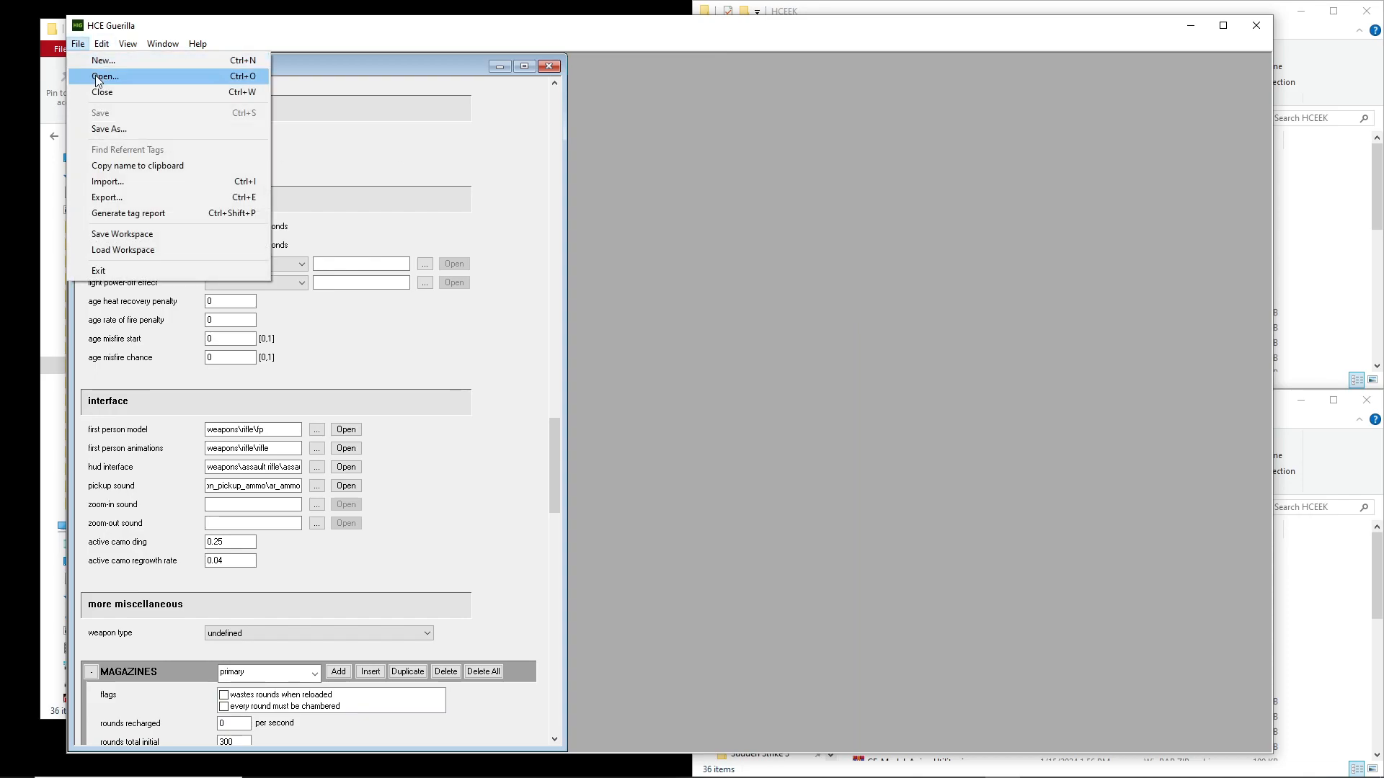
left_click(101, 82)
left_click_drag(578, 226, 796, 162)
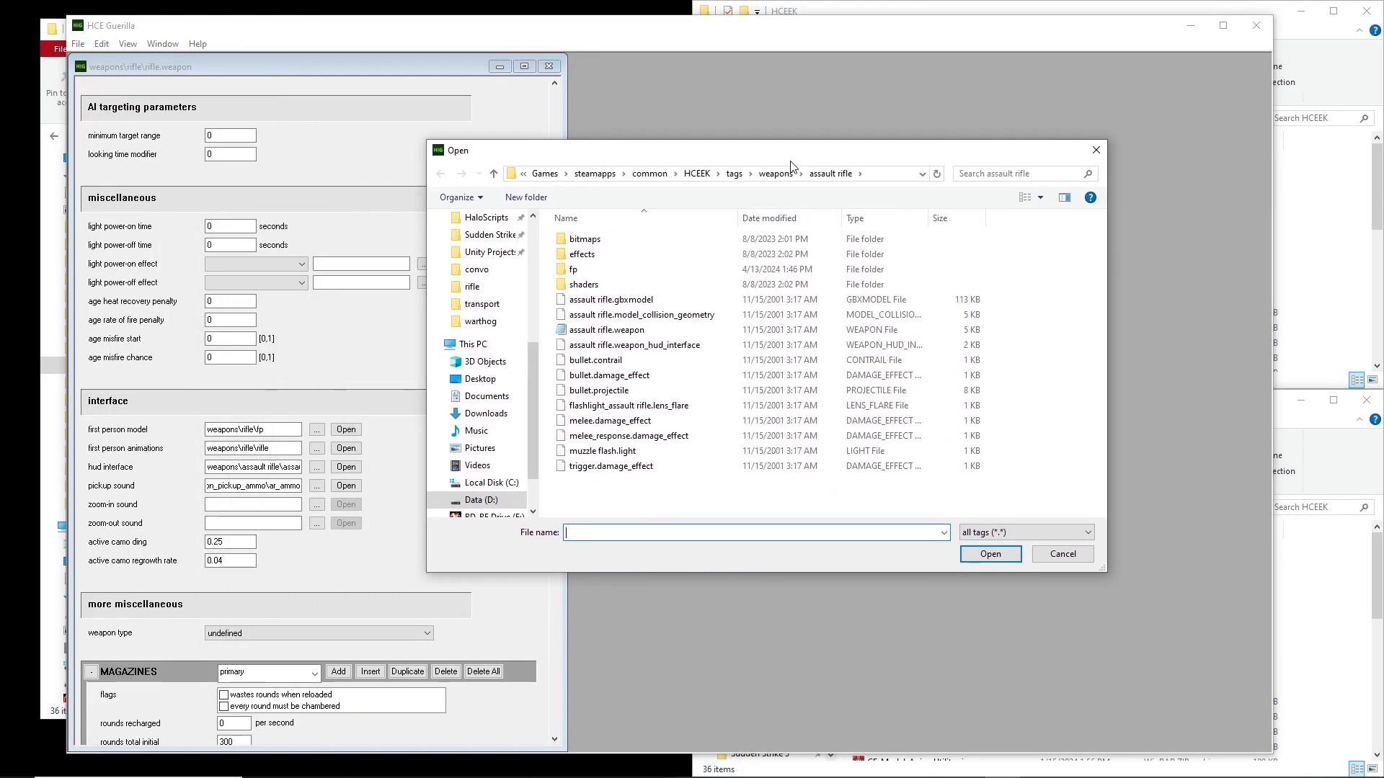
left_click(734, 174)
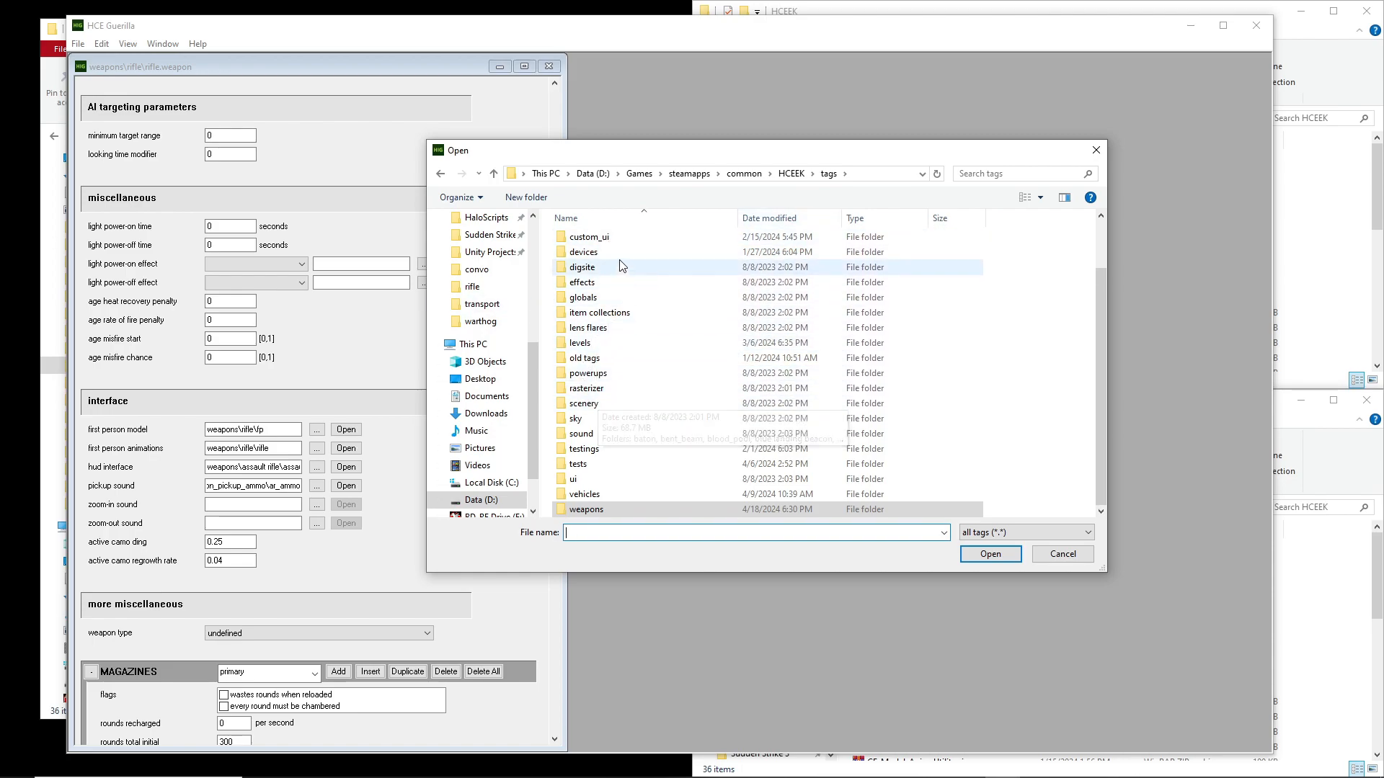
scroll(577, 265, "up", 1)
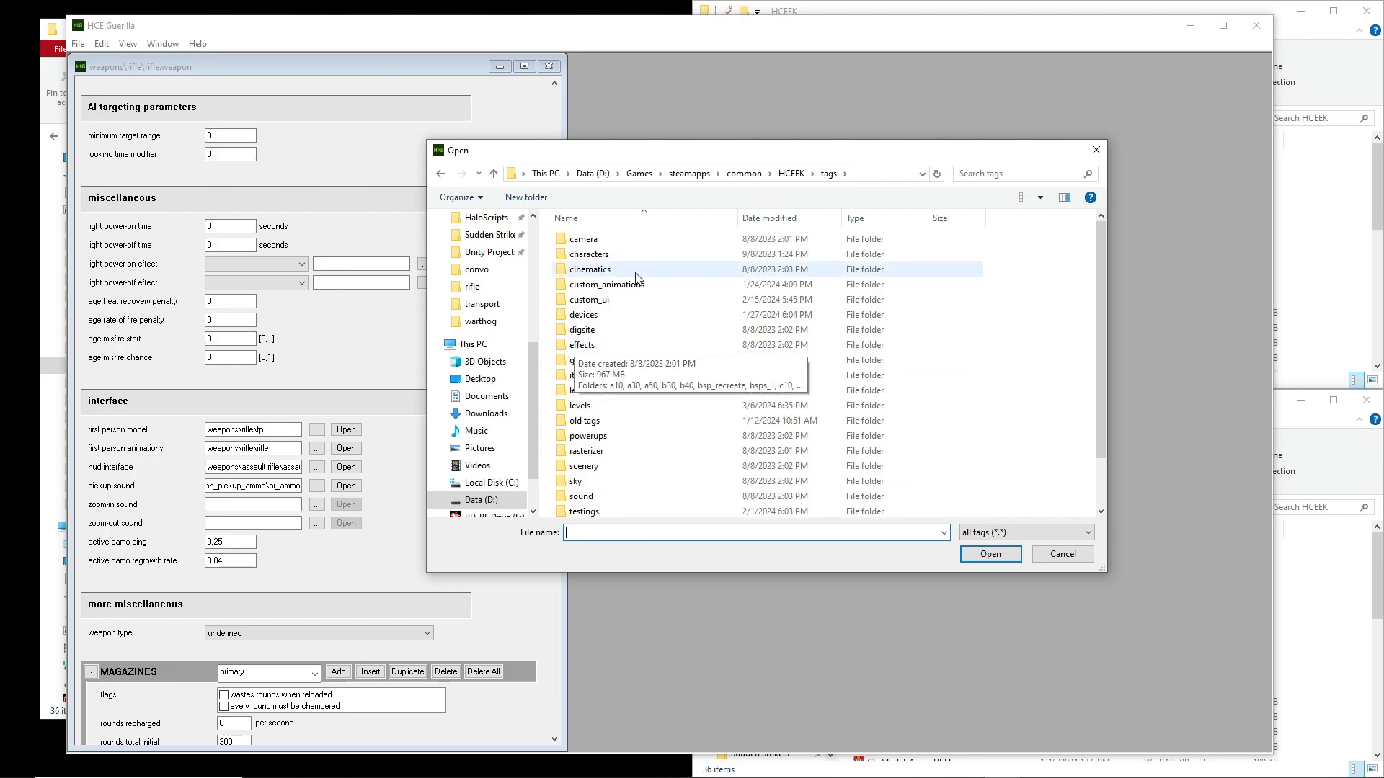
double_click(626, 255)
double_click(632, 300)
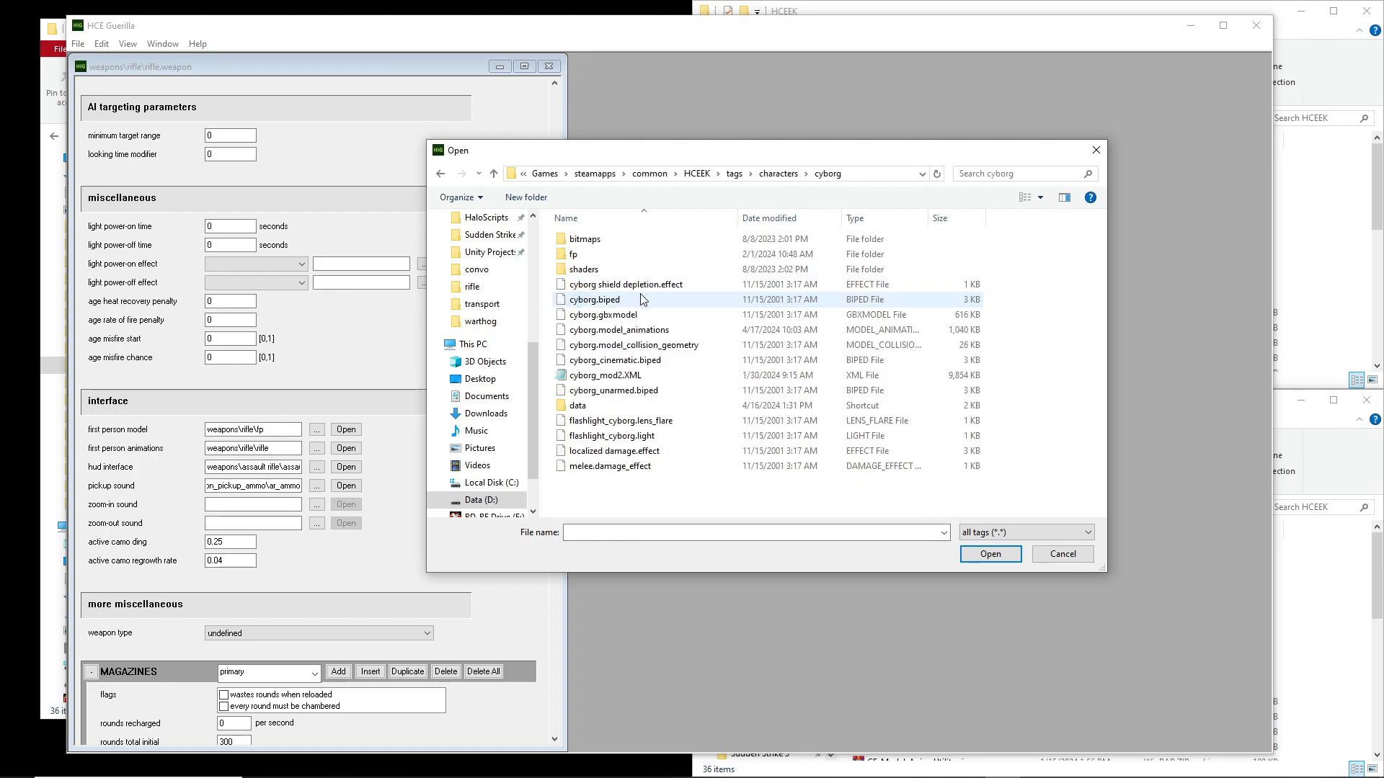
double_click(644, 343)
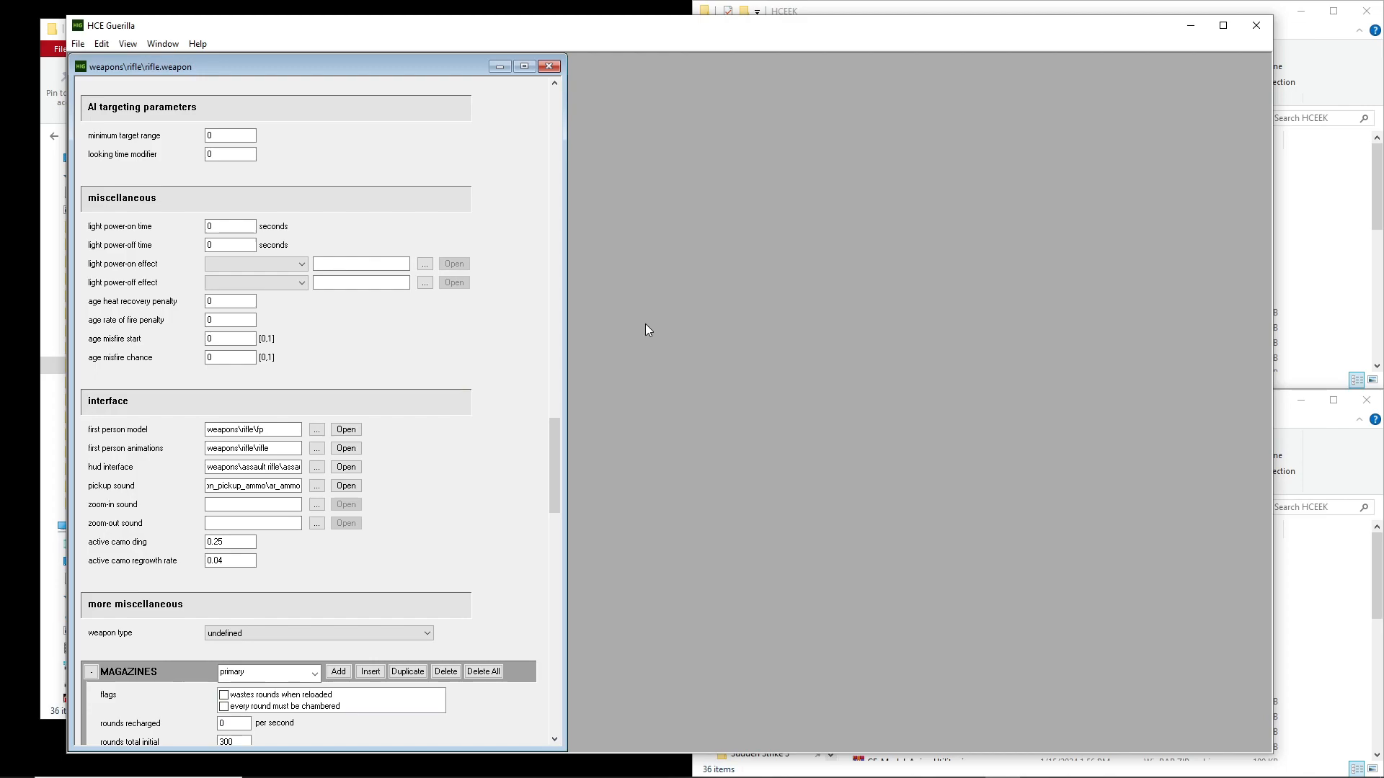
Place the cyborg model_animations window beside the rifle weapon tag and enlarge it slightly in height and width
left_click_drag(322, 111, 823, 59)
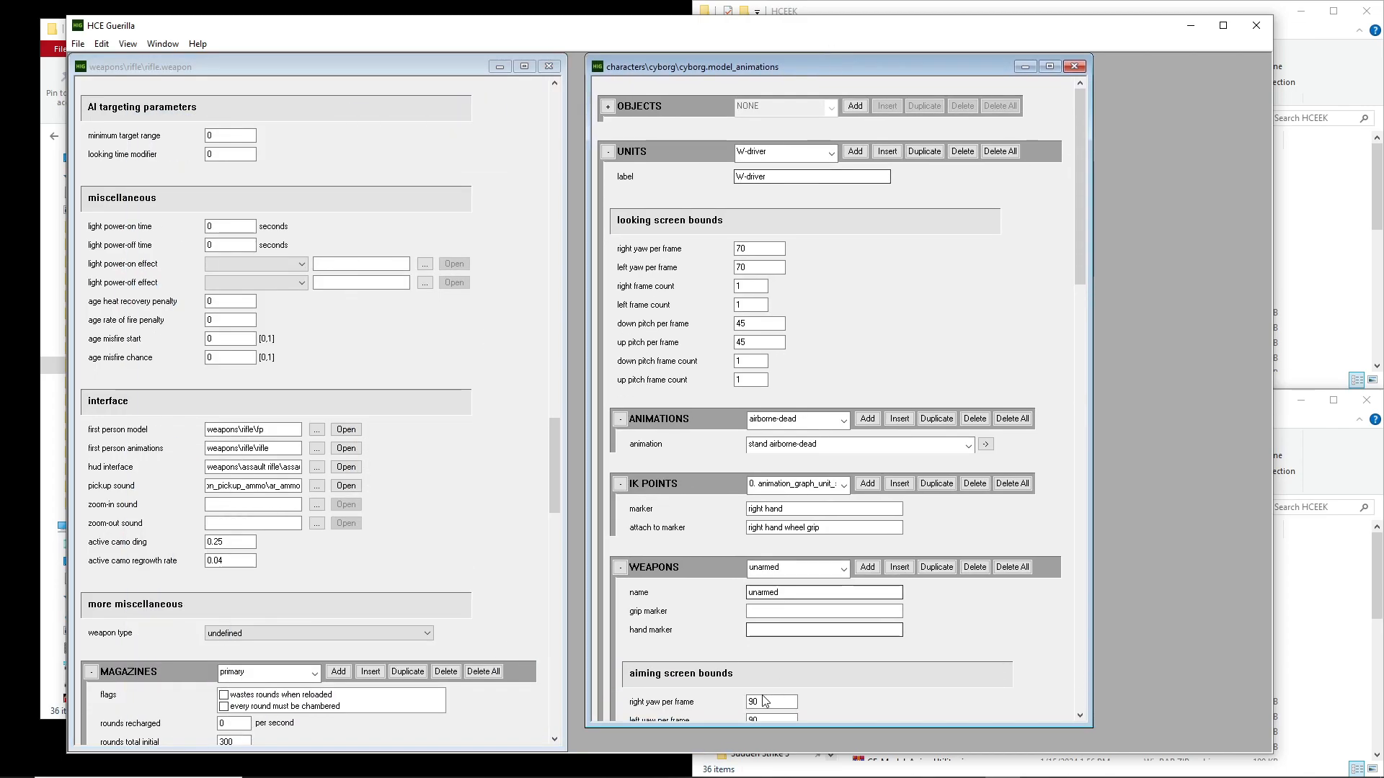
left_click_drag(858, 726, 851, 745)
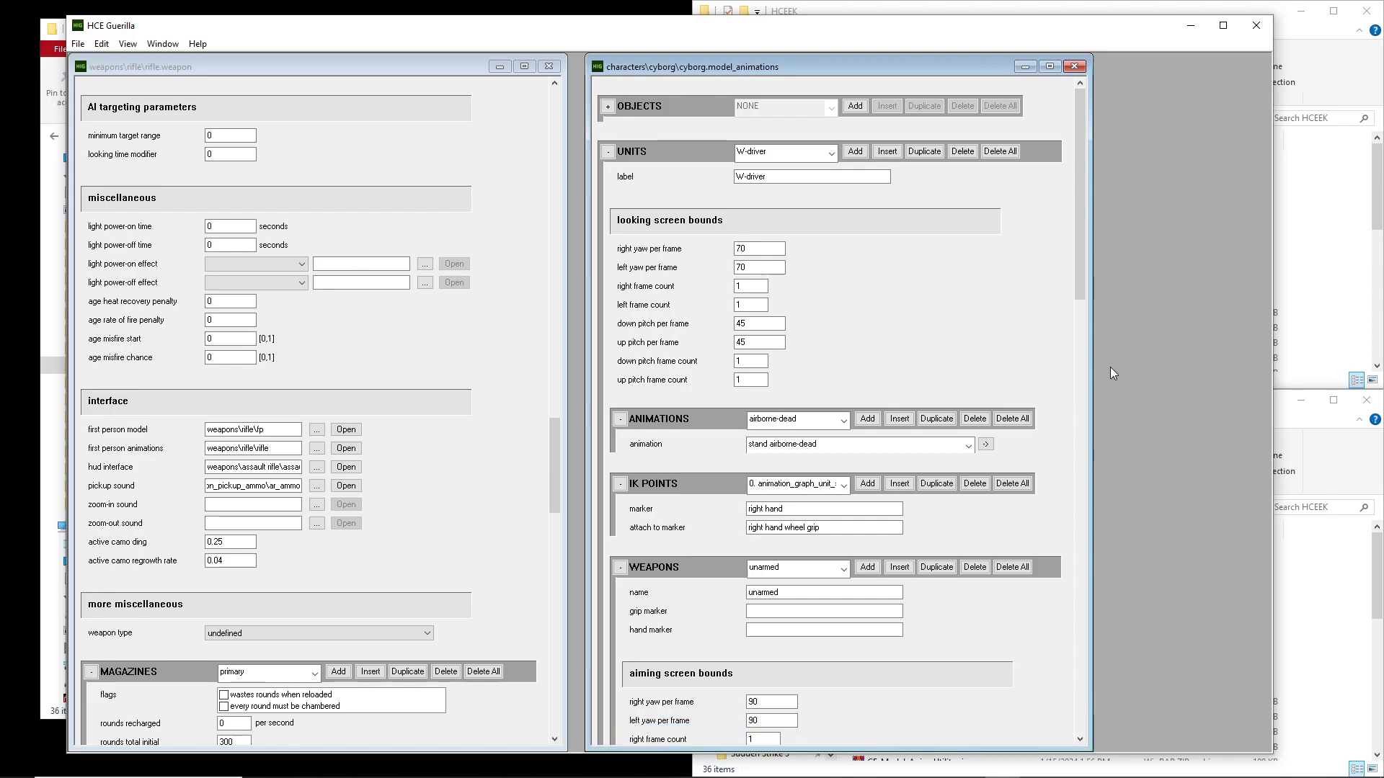
left_click_drag(1091, 347, 1117, 352)
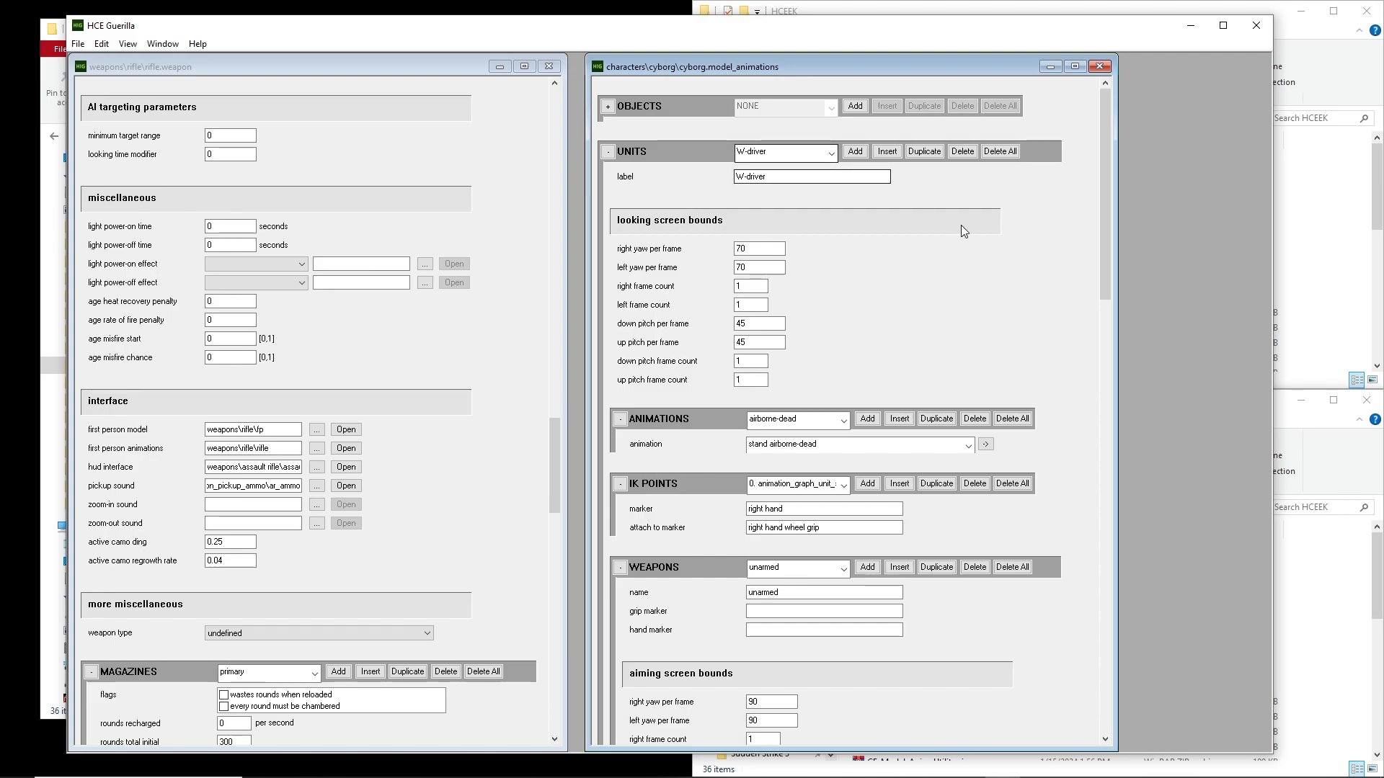
Examine the lists of entries in the cyborg tag's animations and nodes blocks
scroll(1057, 283, "down", 10)
scroll(1055, 278, "down", 8)
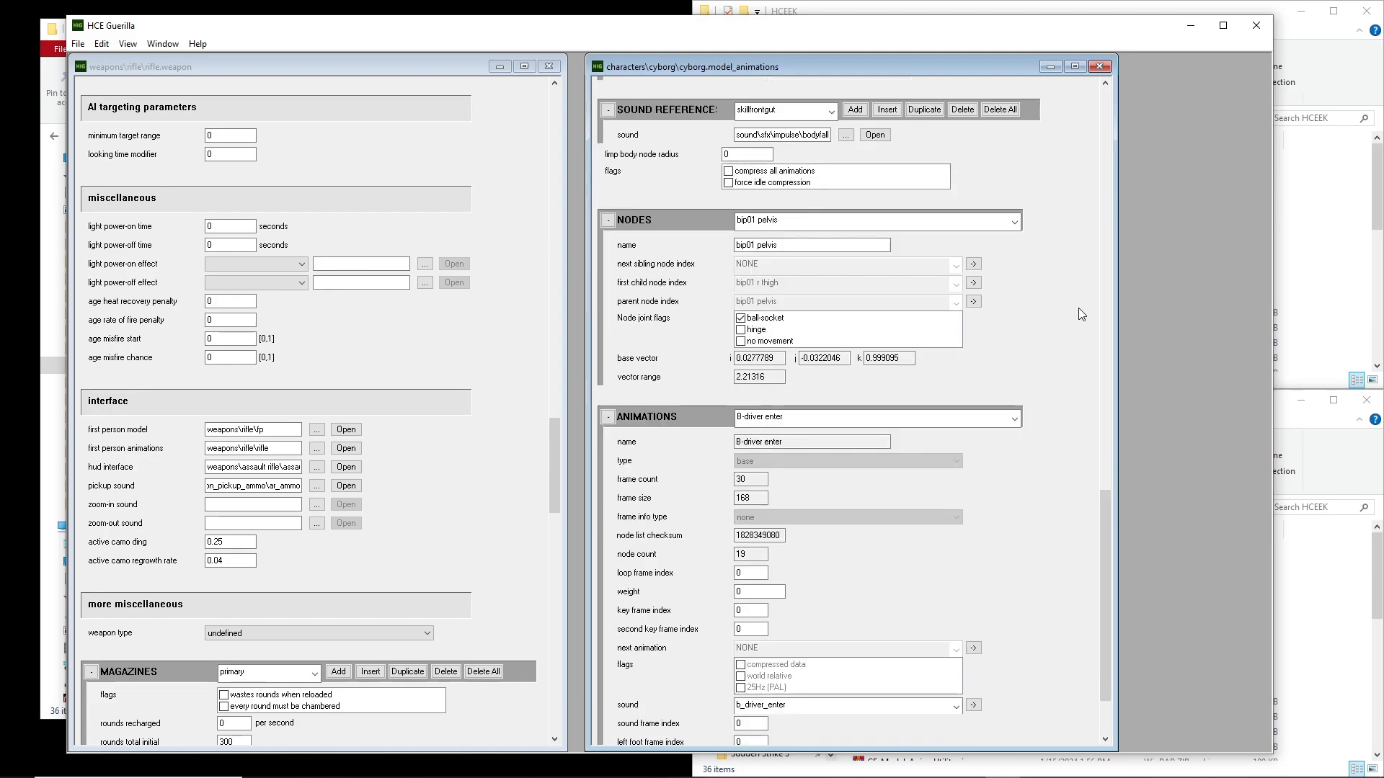
left_click(1014, 419)
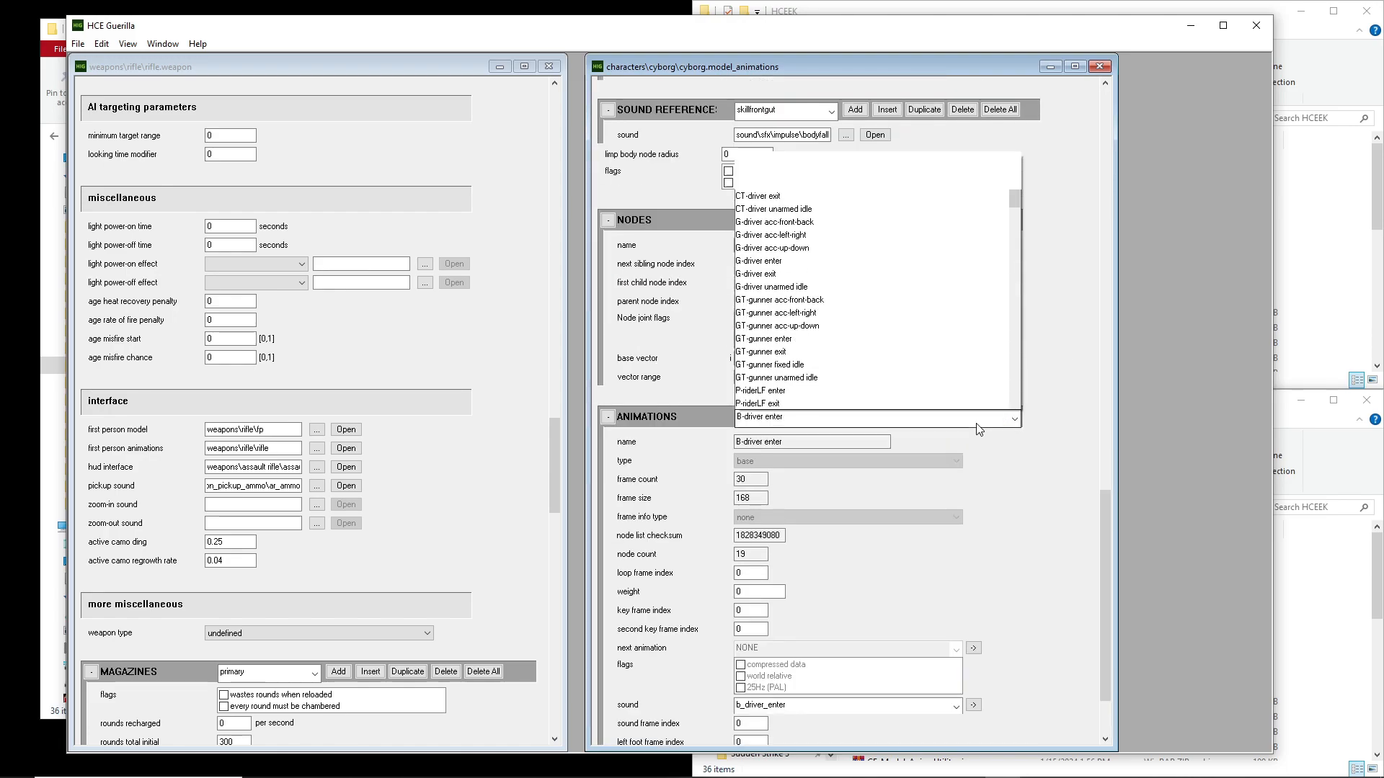
mouse_move(1014, 54)
left_mouse_down()
mouse_move(1032, 401)
mouse_move(1023, 43)
left_mouse_up()
left_click(1088, 238)
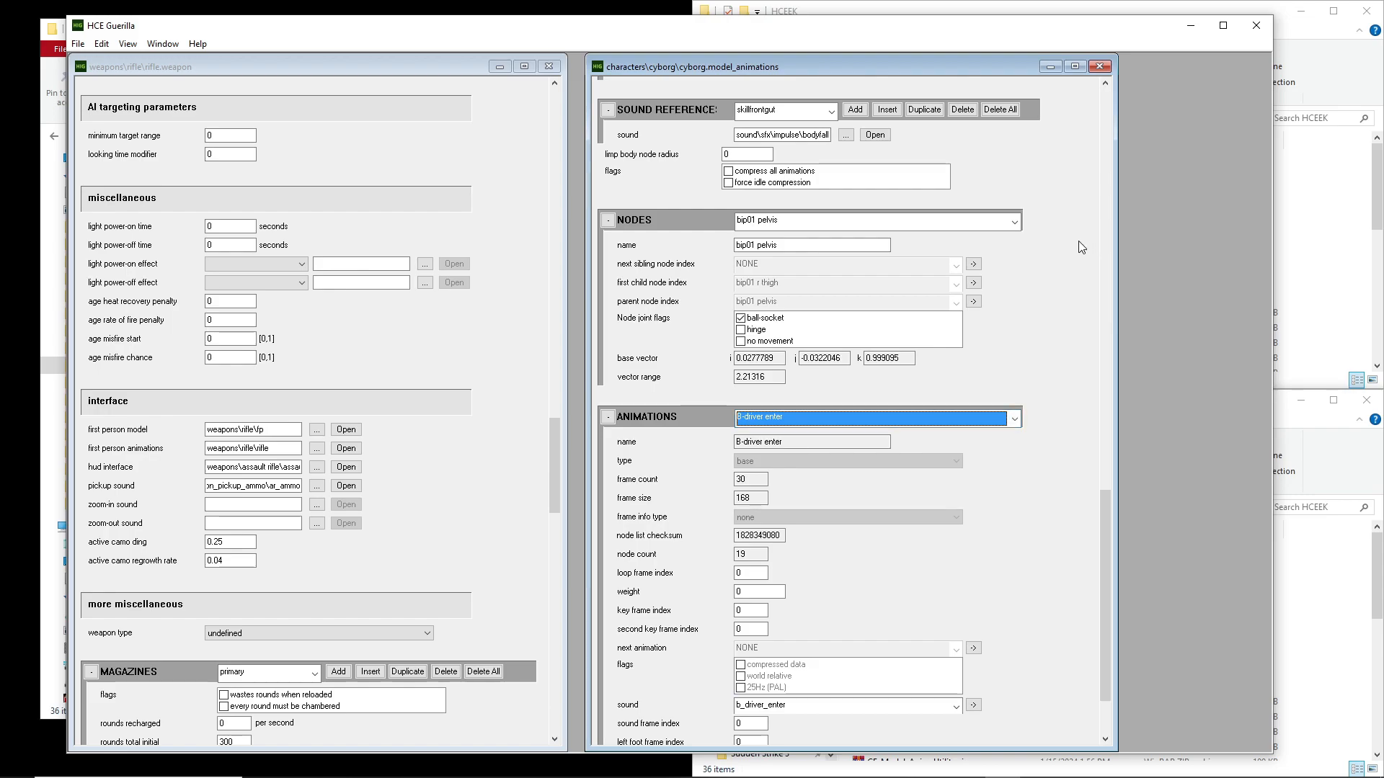
left_click(829, 221)
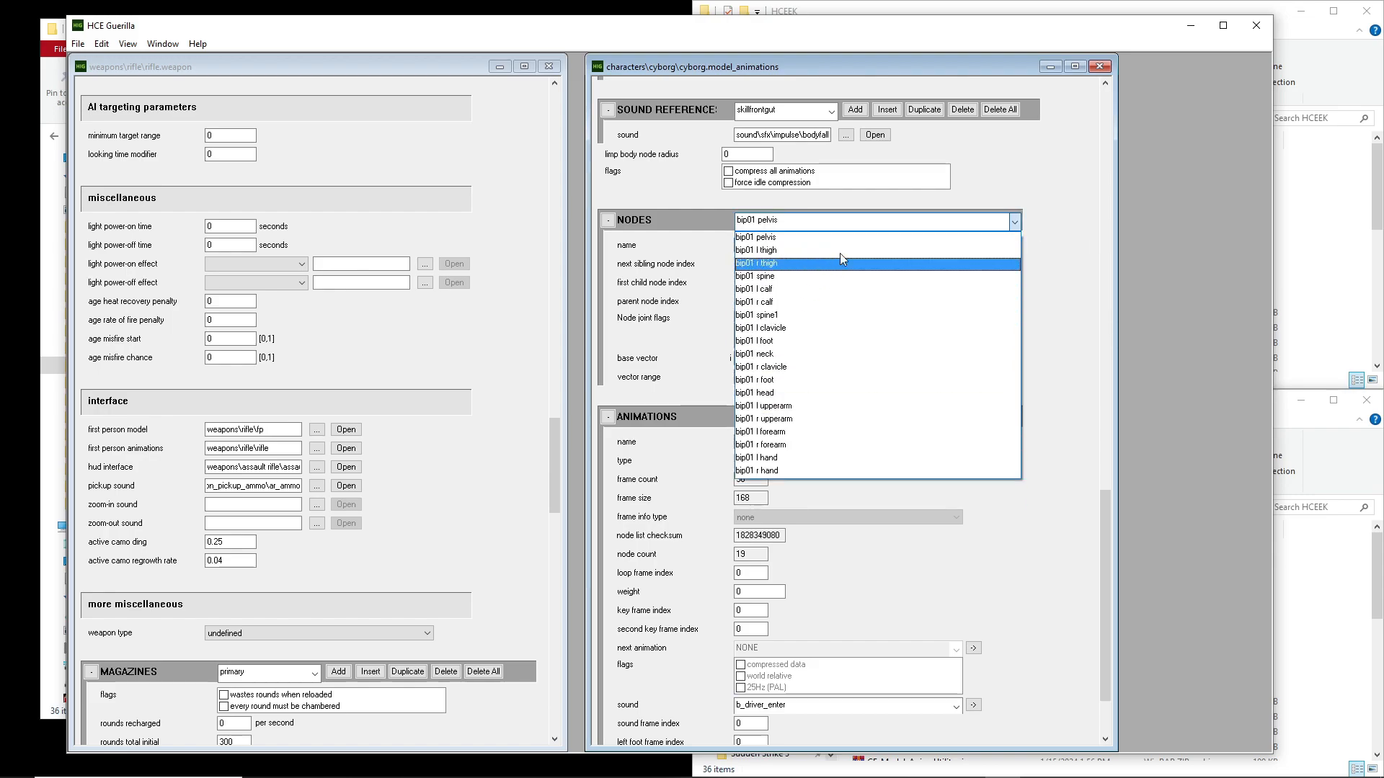
left_click(889, 236)
Select the stand entry in the units block of the cyborg animation tag
scroll(1081, 343, "up", 2)
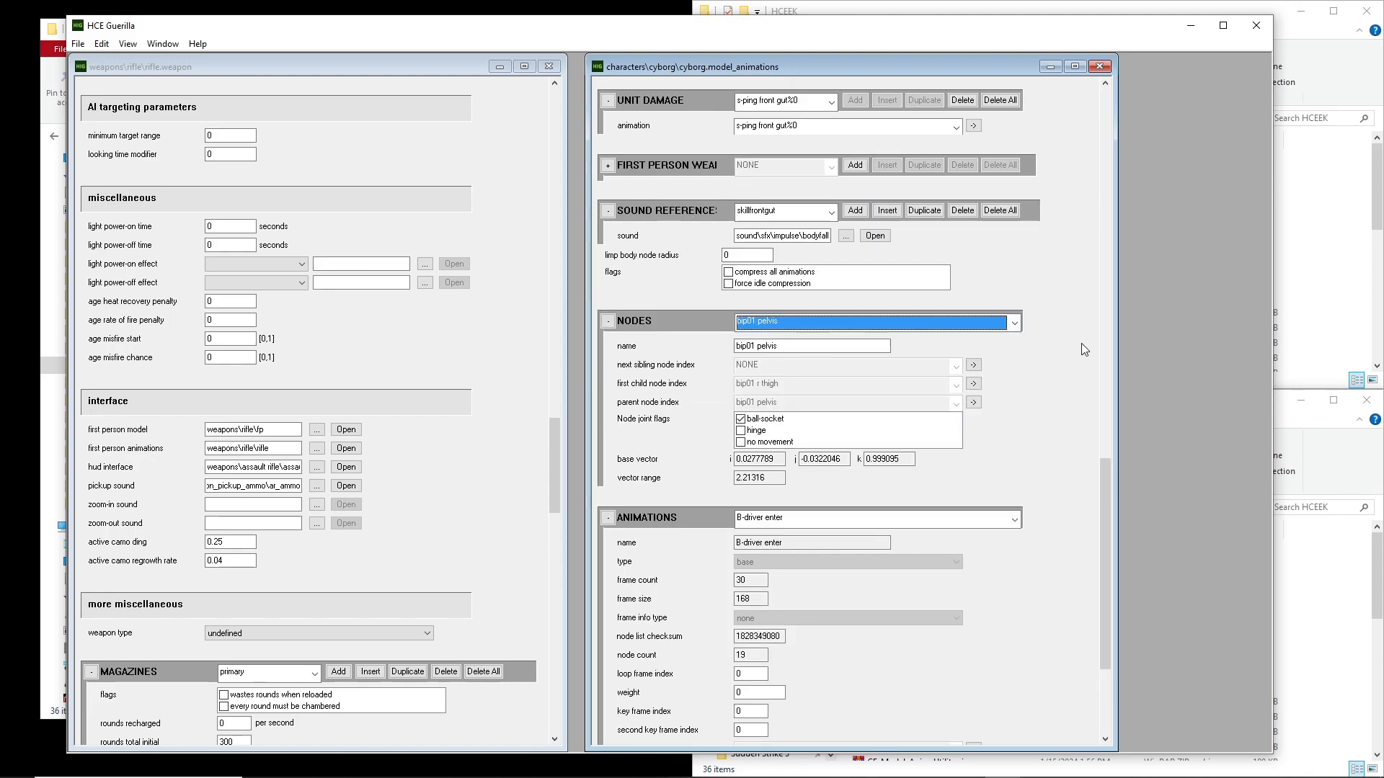
scroll(1081, 343, "up", 12)
scroll(1075, 354, "down", 4)
scroll(1075, 354, "up", 4)
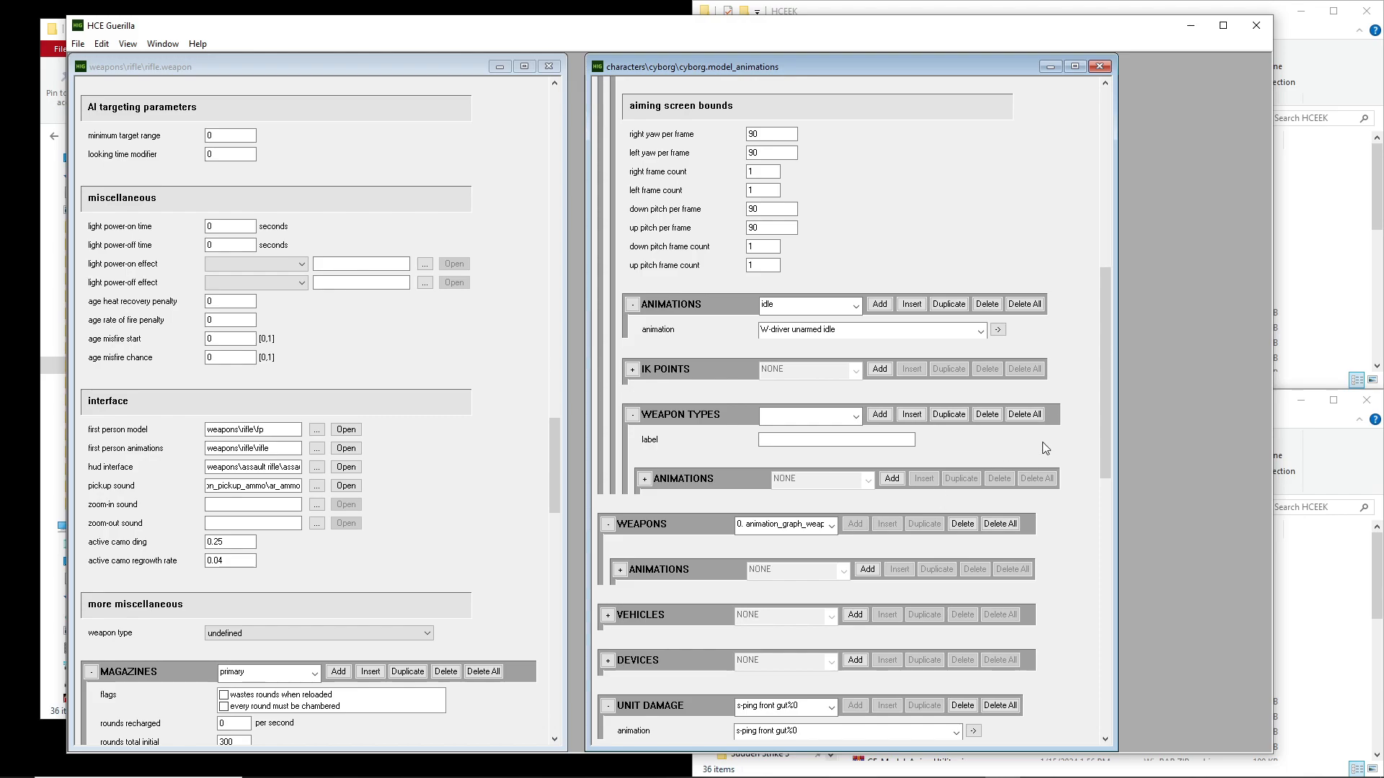
scroll(1066, 434, "up", 11)
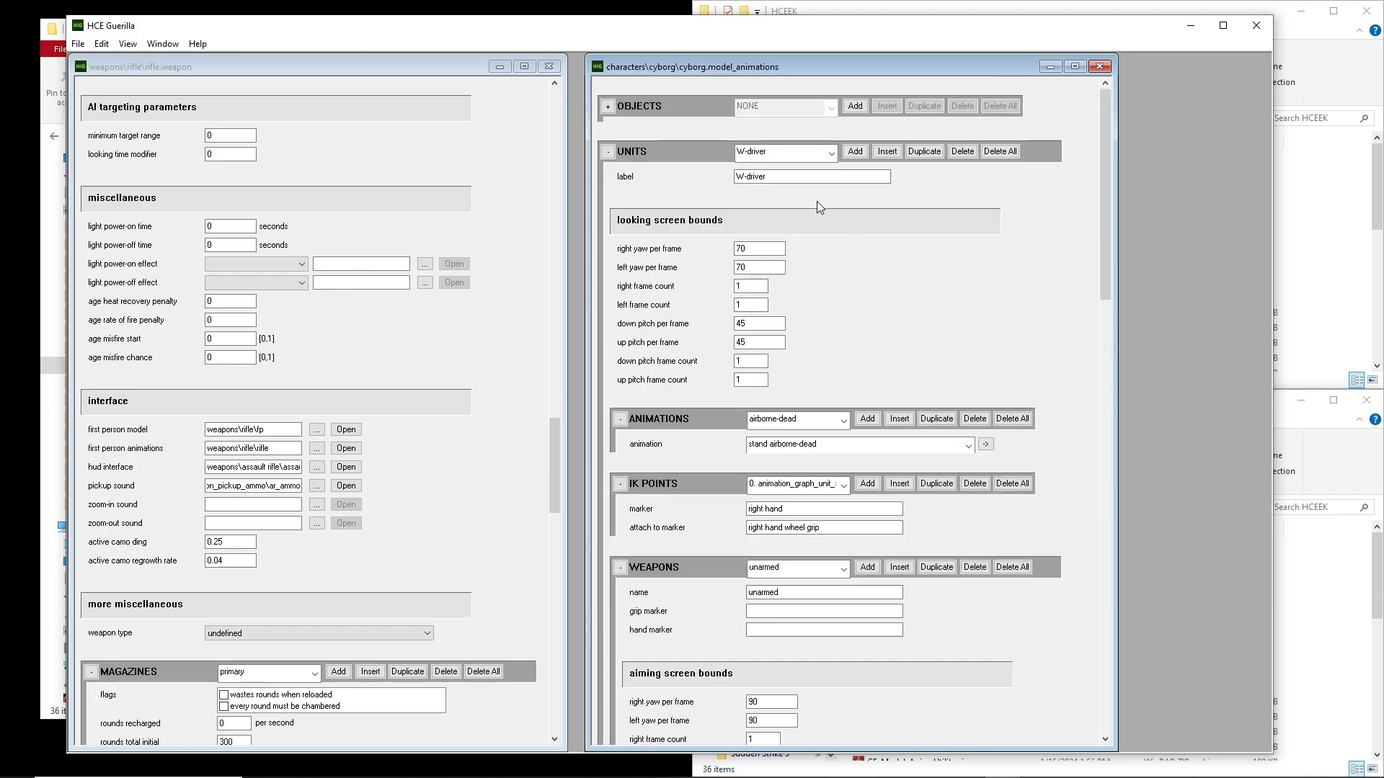
left_click(764, 153)
left_click(764, 155)
left_click(764, 155)
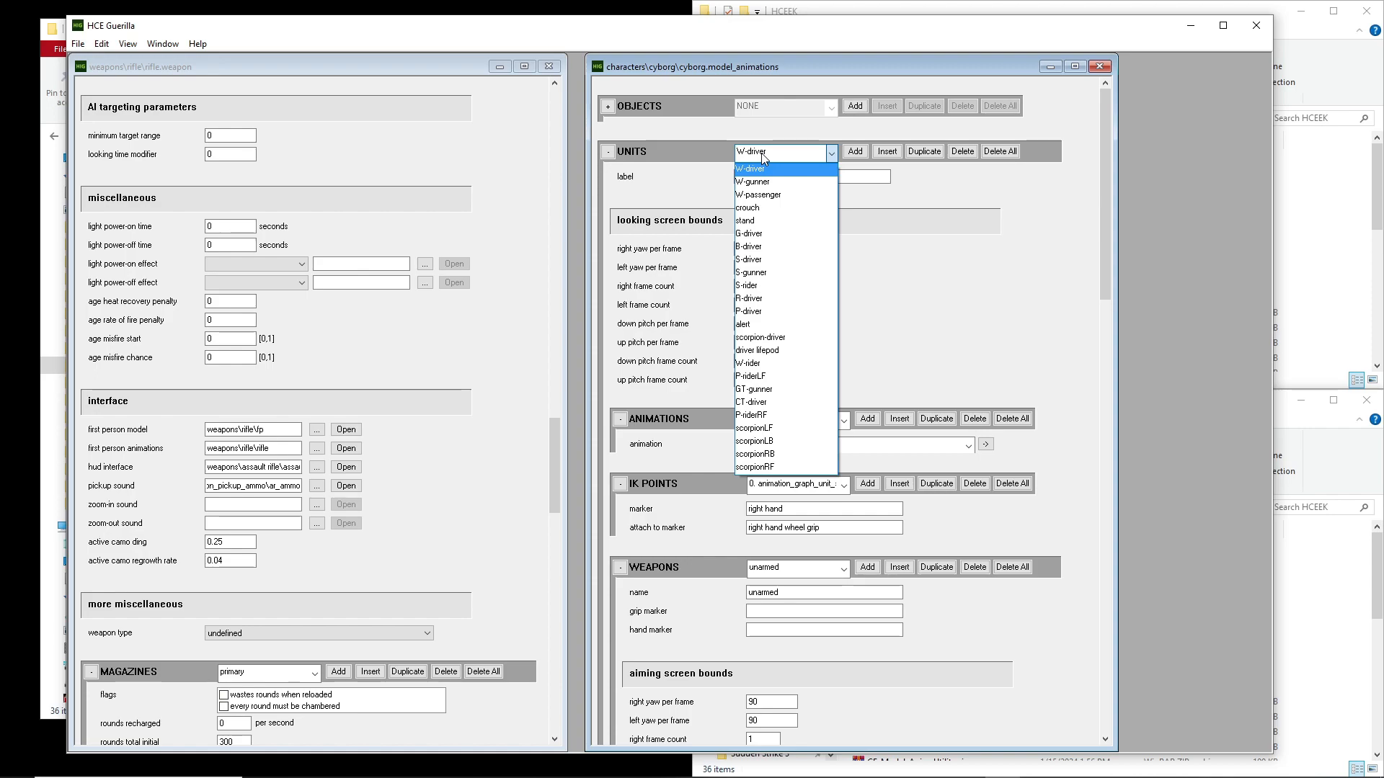
left_click(755, 221)
Review the available unit entries and the rifle entry in the stand unit's weapons block
left_click(817, 157)
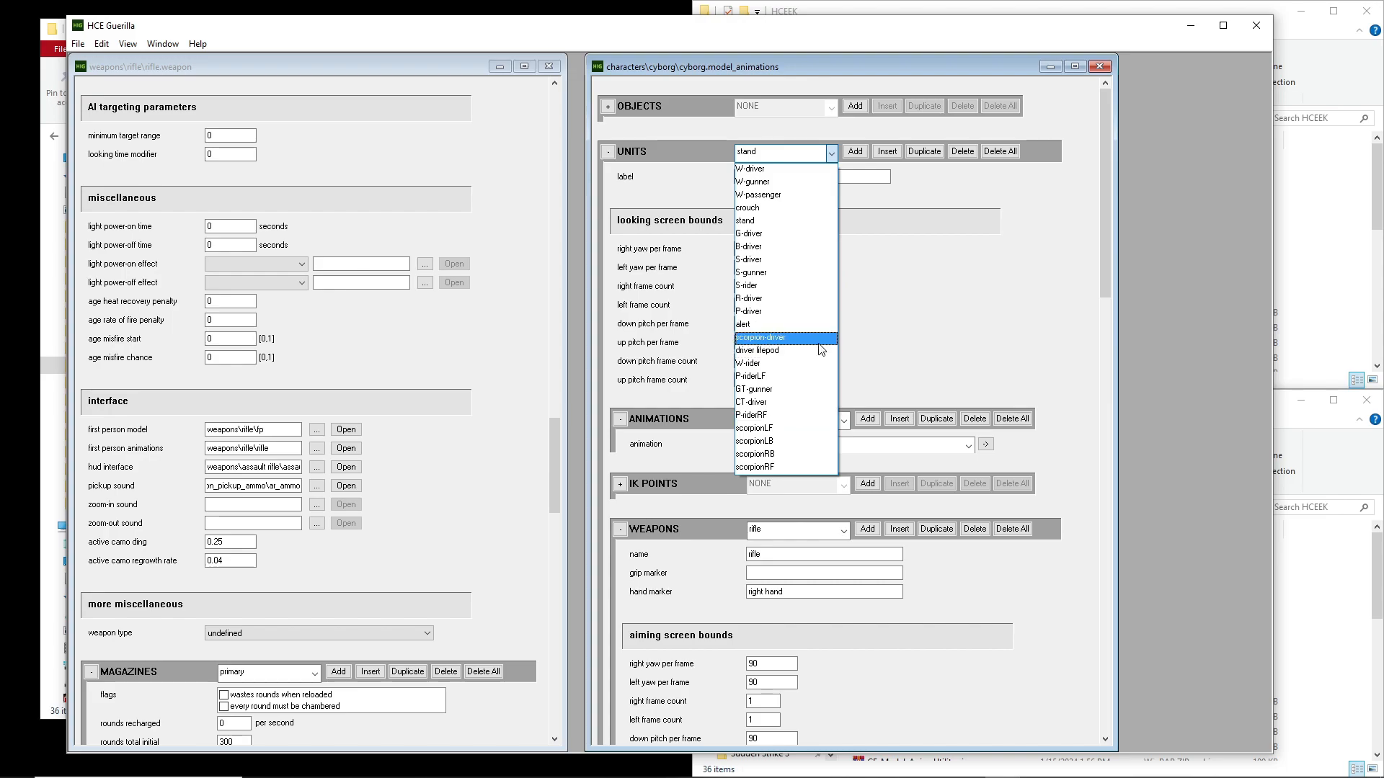
left_click(828, 153)
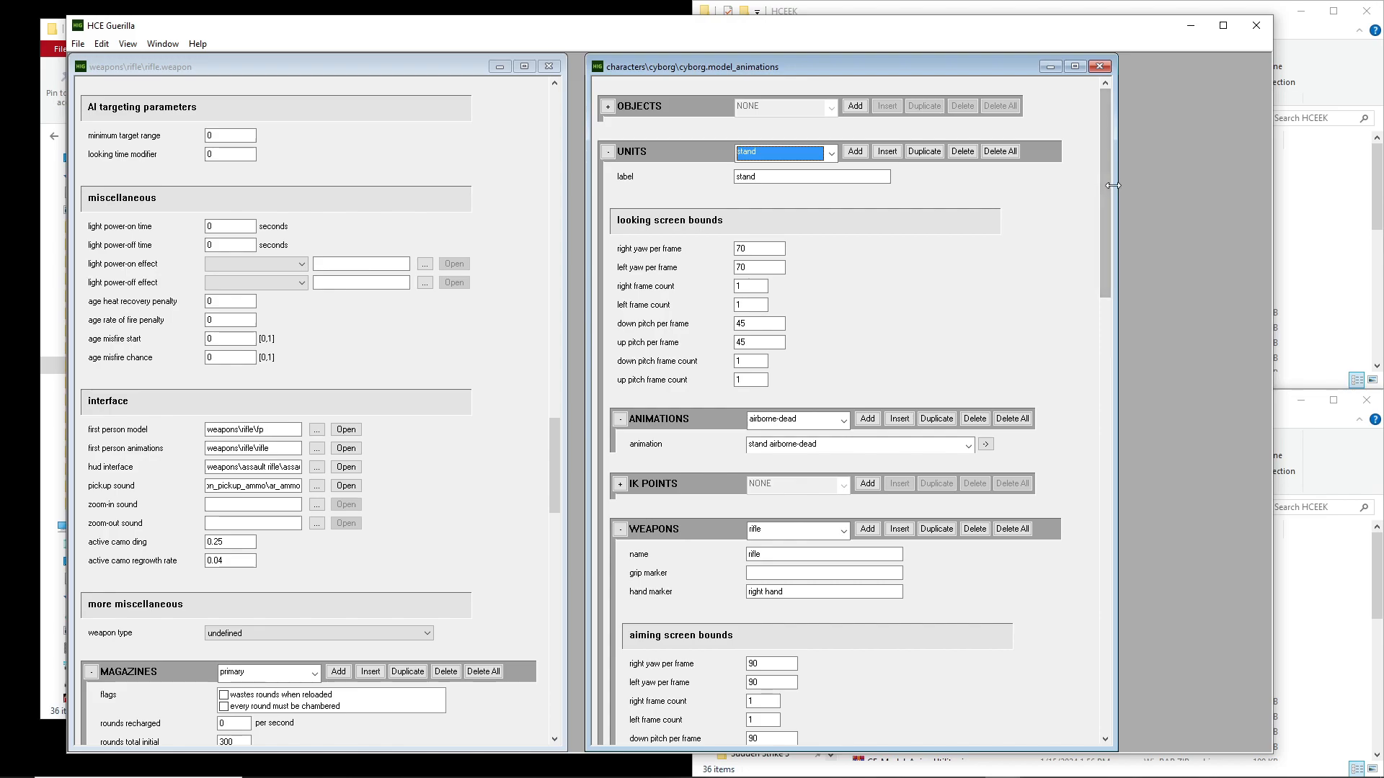
left_click_drag(1104, 123, 1121, 196)
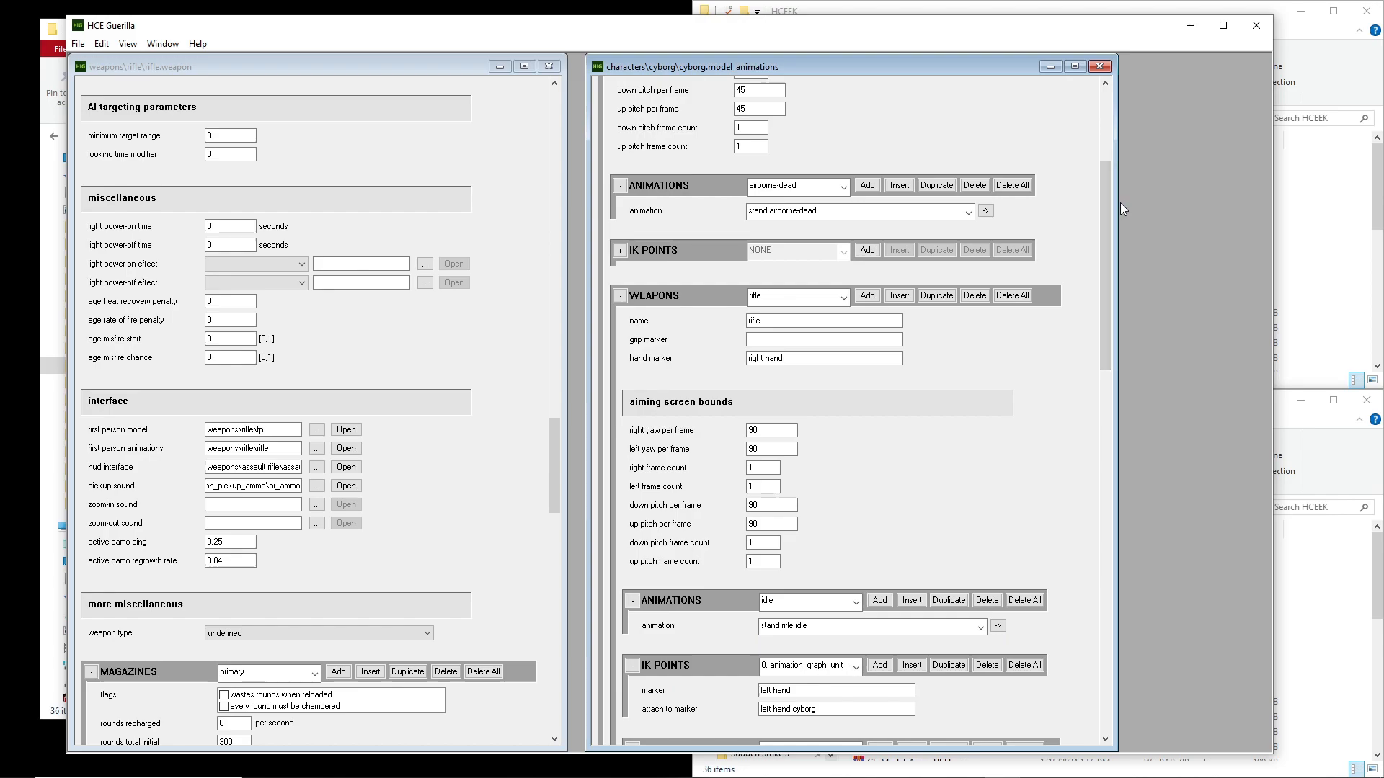
left_click(771, 295)
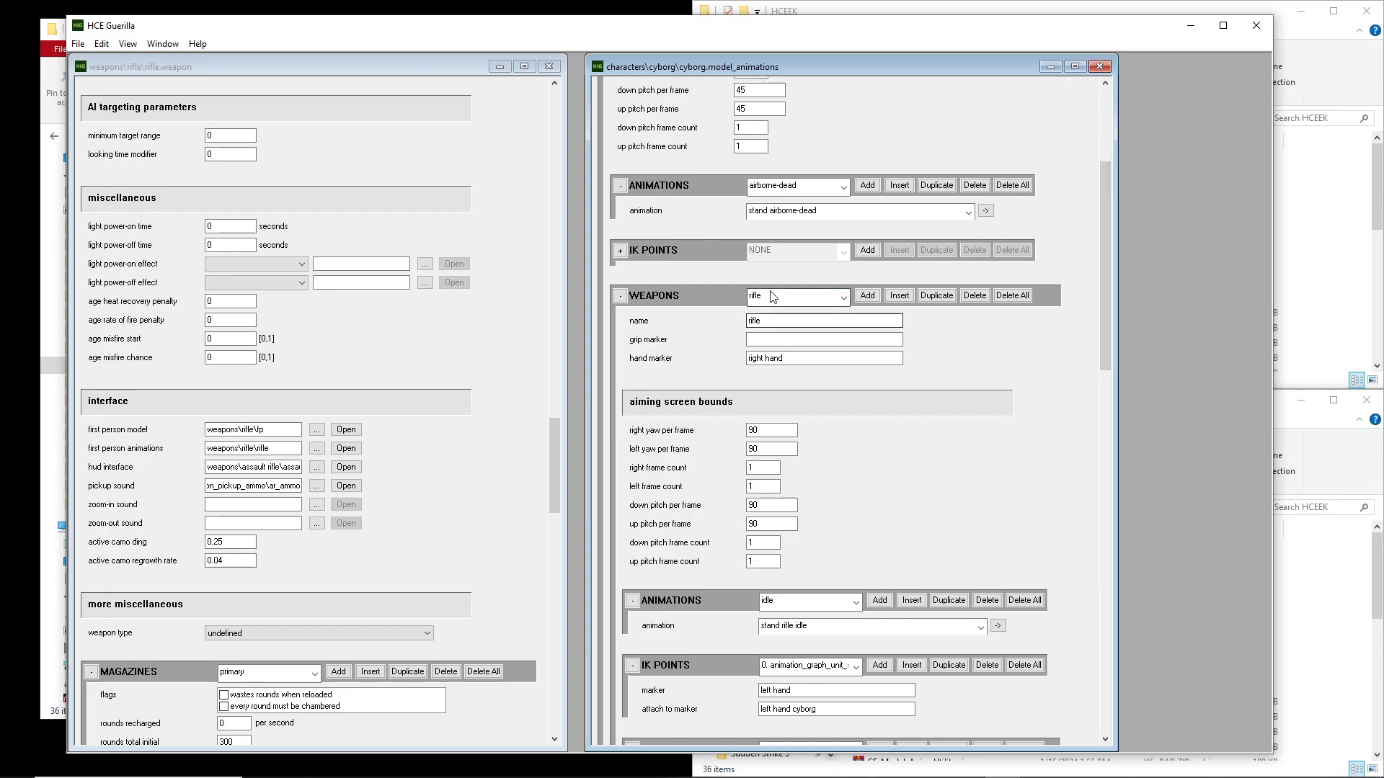
left_click(770, 313)
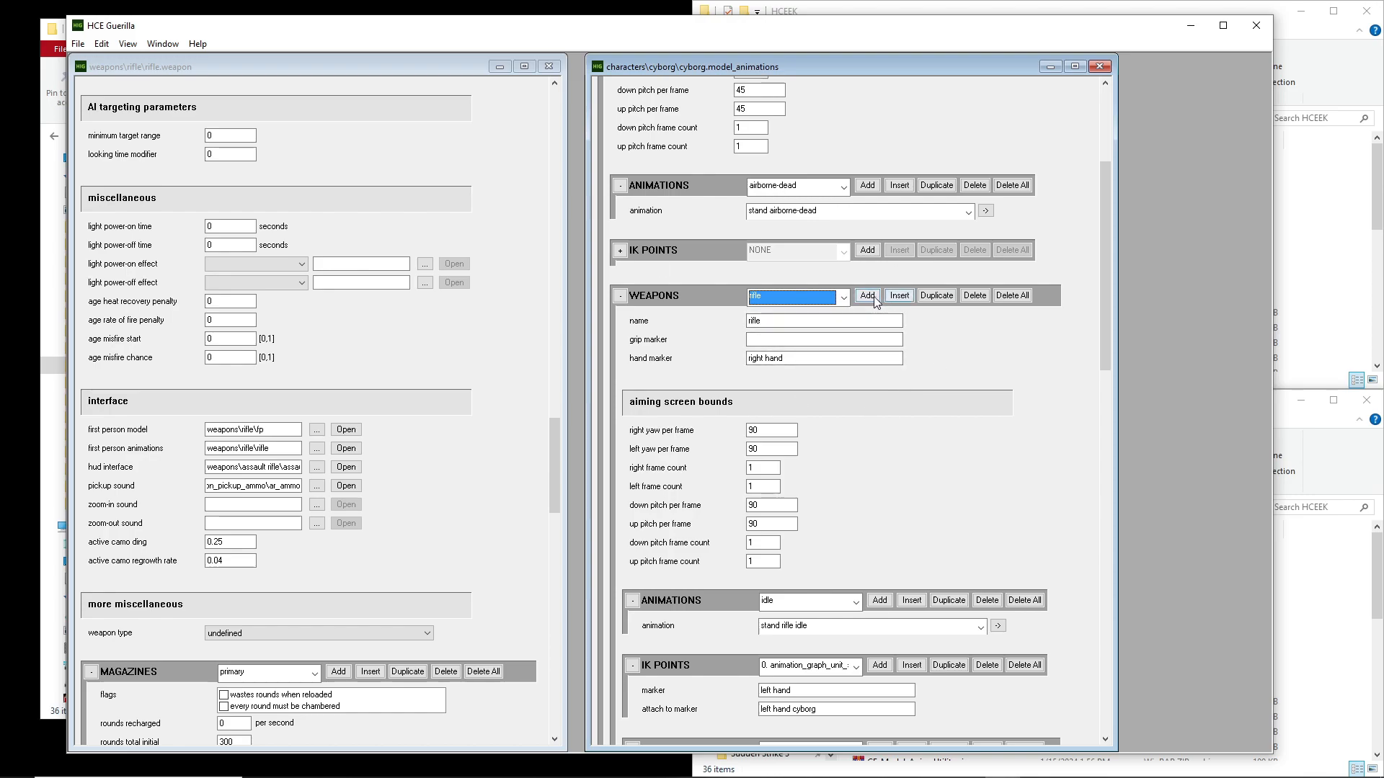
Review the weapon entries in the stand unit's weapons block, keeping the rifle entry selected
left_click(822, 299)
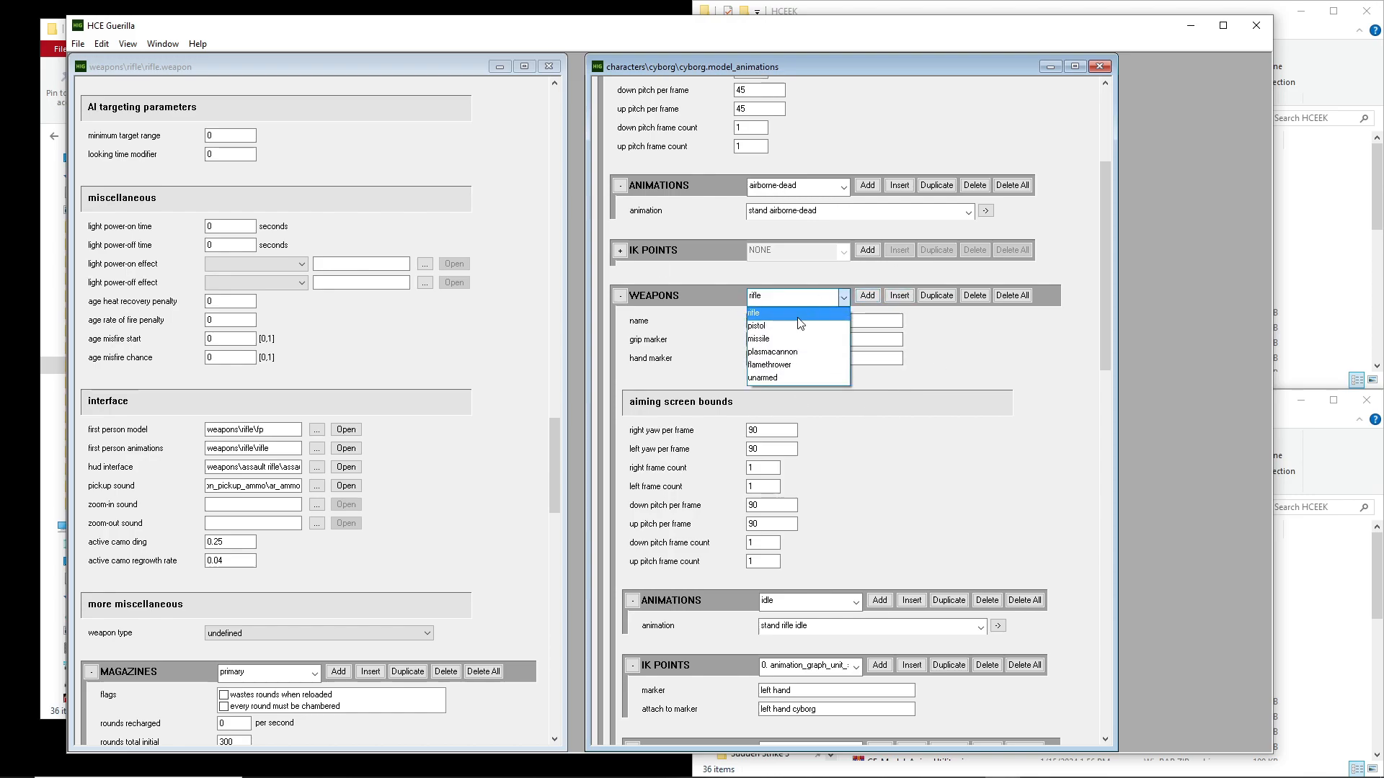
left_click(792, 313)
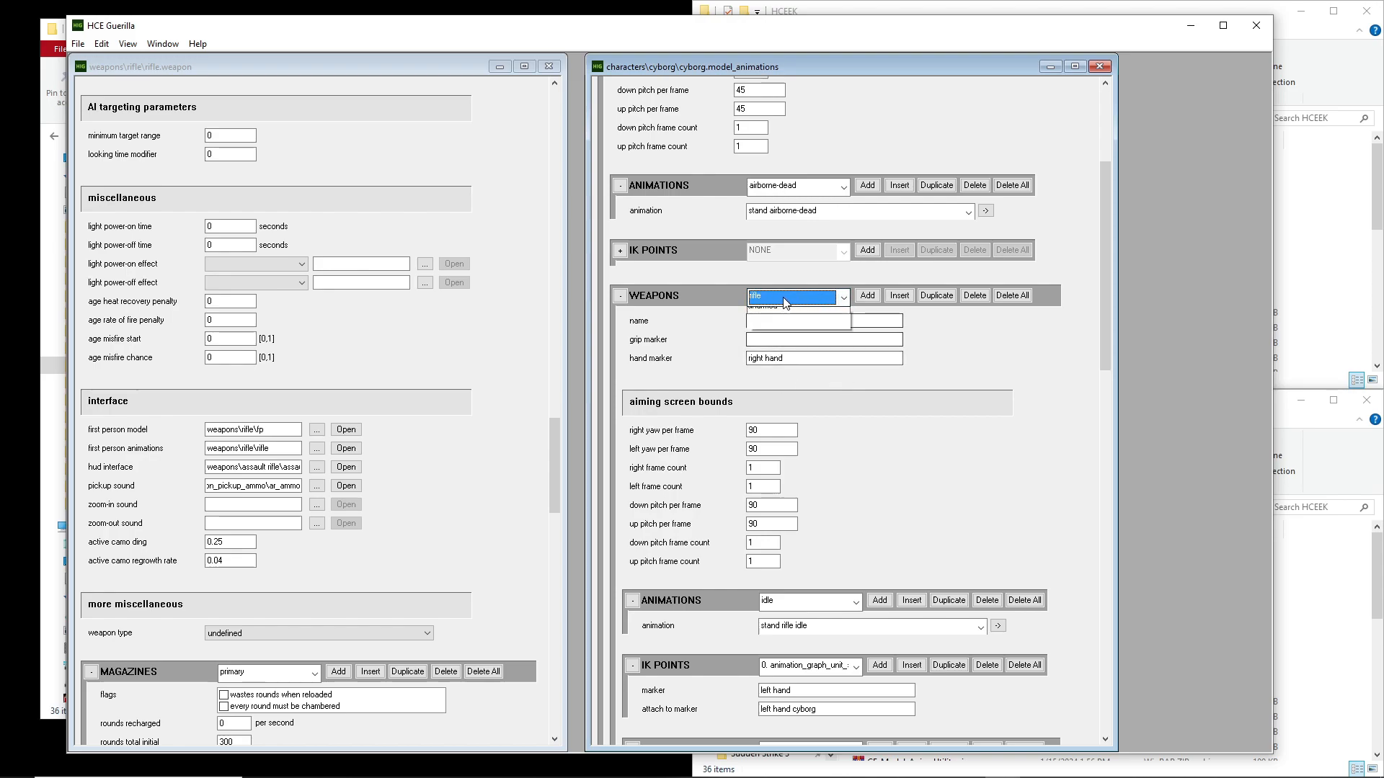
left_click(785, 298)
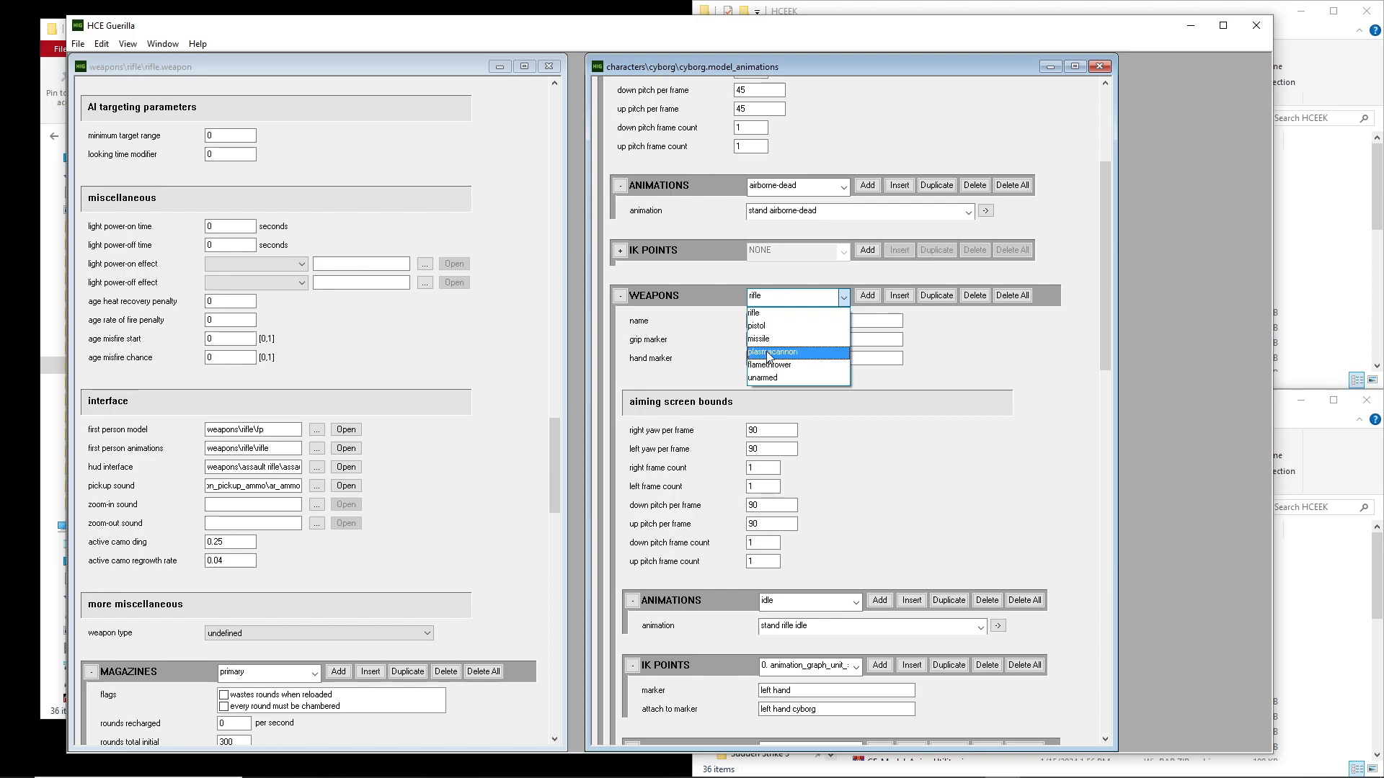
left_click(760, 312)
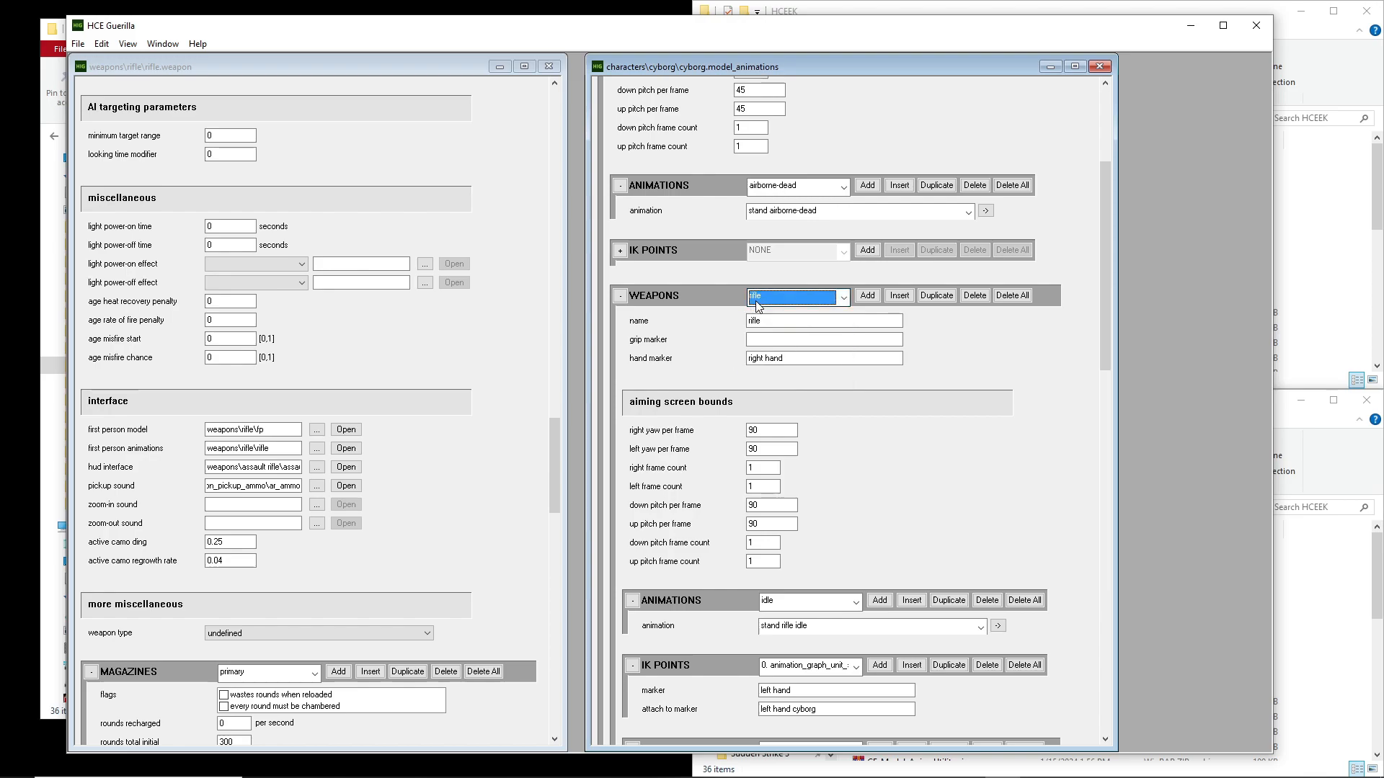
Compare the labels in the rifle entry's weapon types block with the label field of the rifle weapon tag
left_click_drag(1104, 178, 1102, 248)
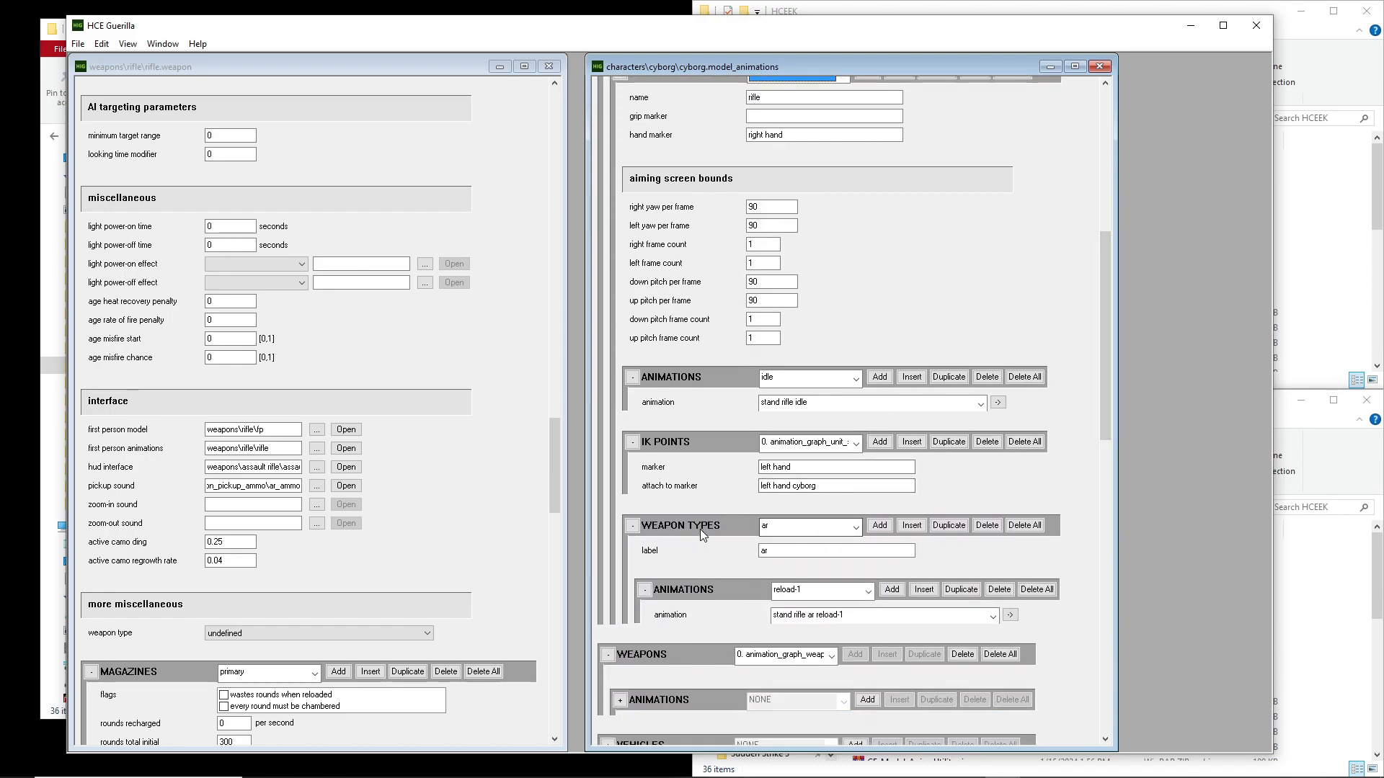
left_click(793, 527)
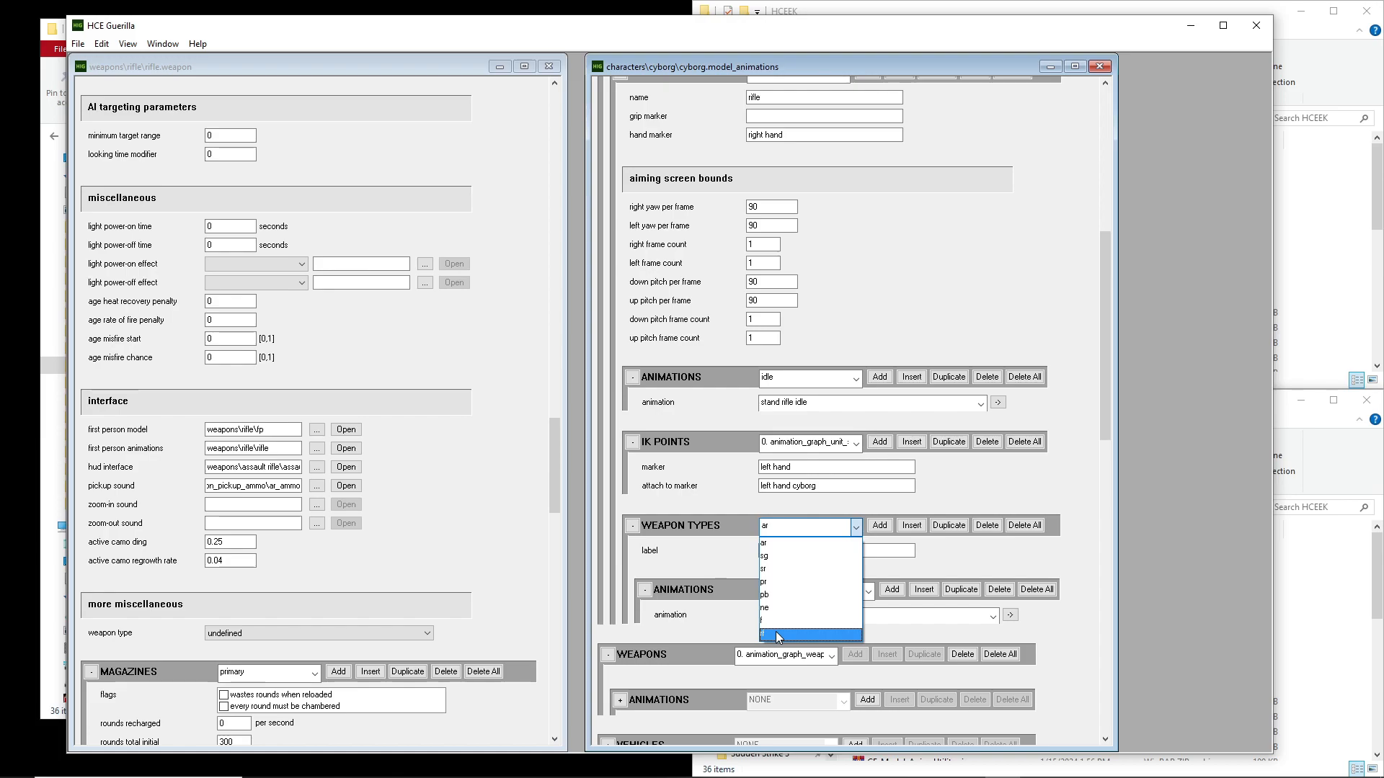
left_click(431, 529)
scroll(431, 529, "up", 5)
scroll(371, 337, "up", 1)
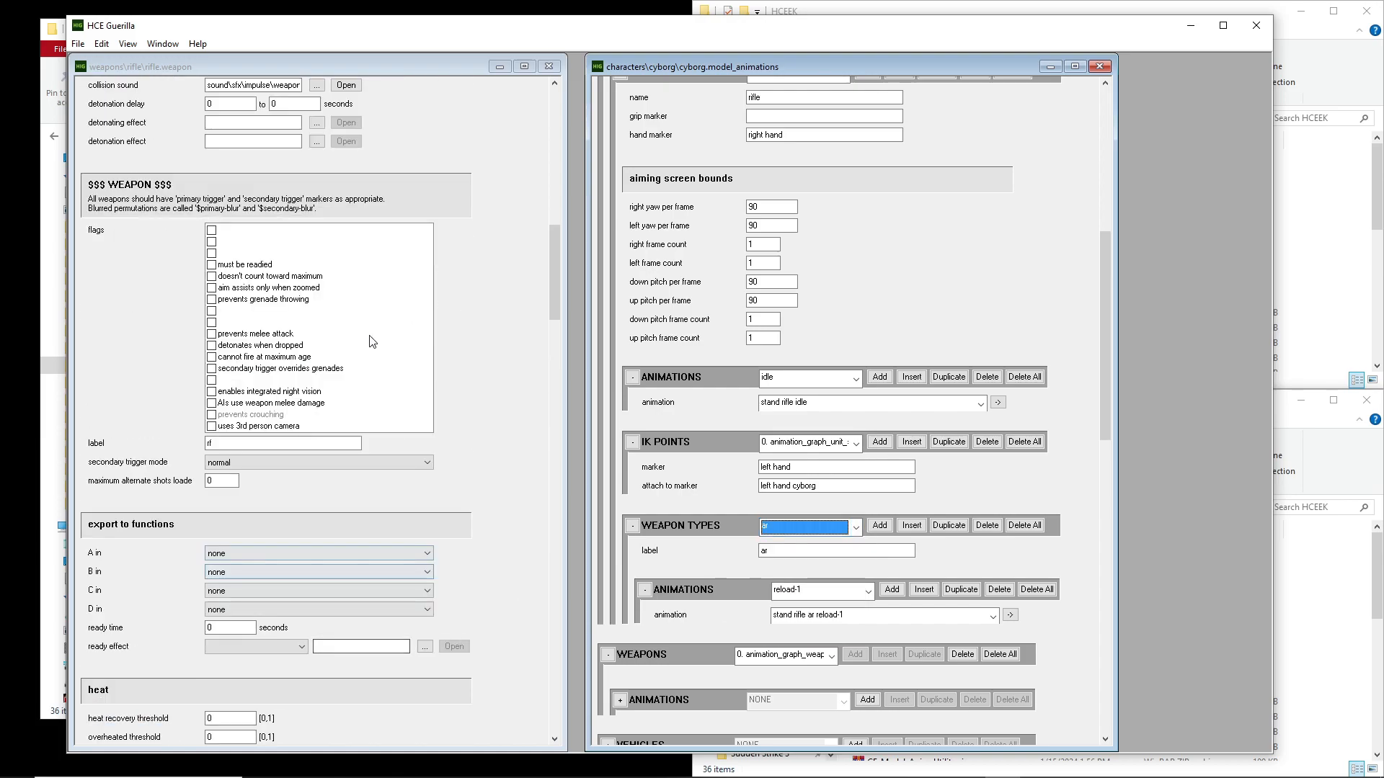
left_click(214, 443)
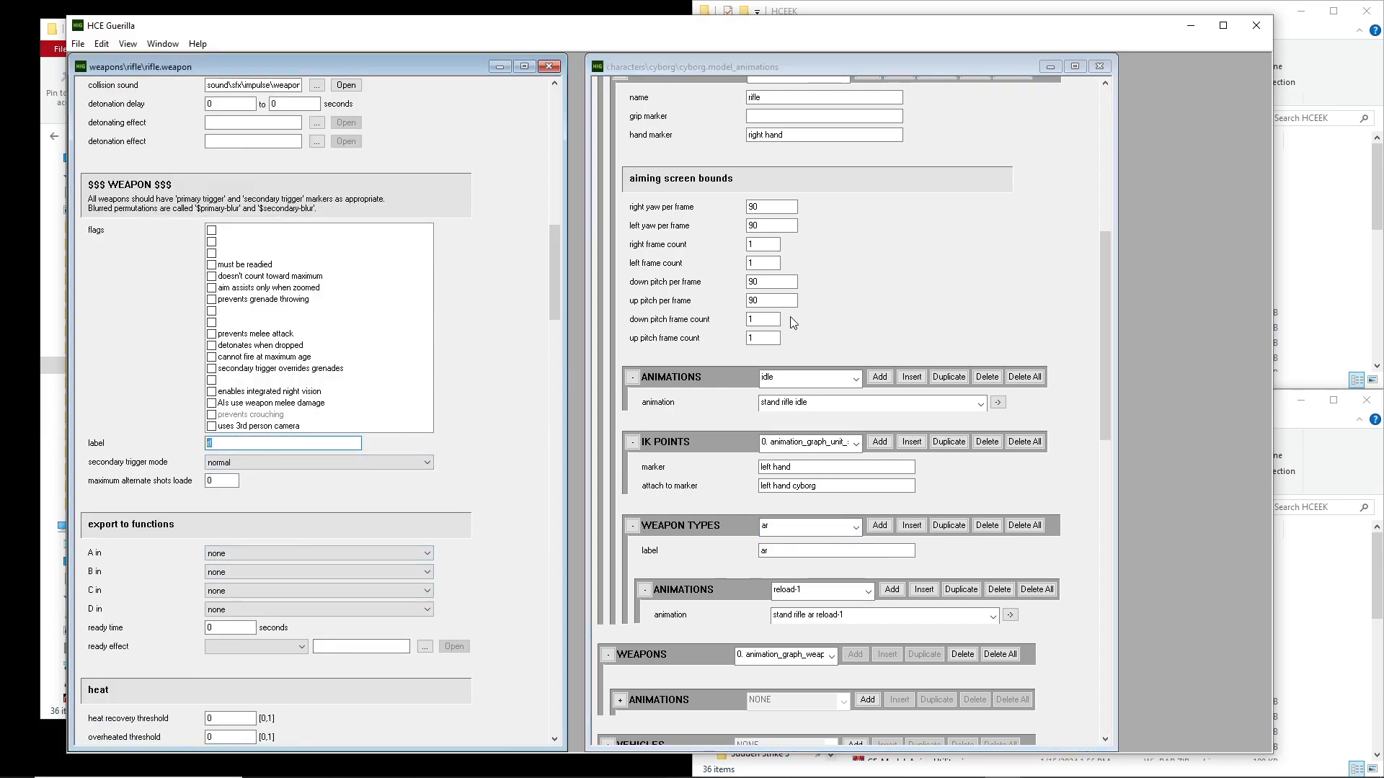
Recheck the stand entry in the units block and the rifle entry in its weapons block of the cyborg animation tag
left_click(1076, 261)
left_click_drag(1101, 261, 1104, 174)
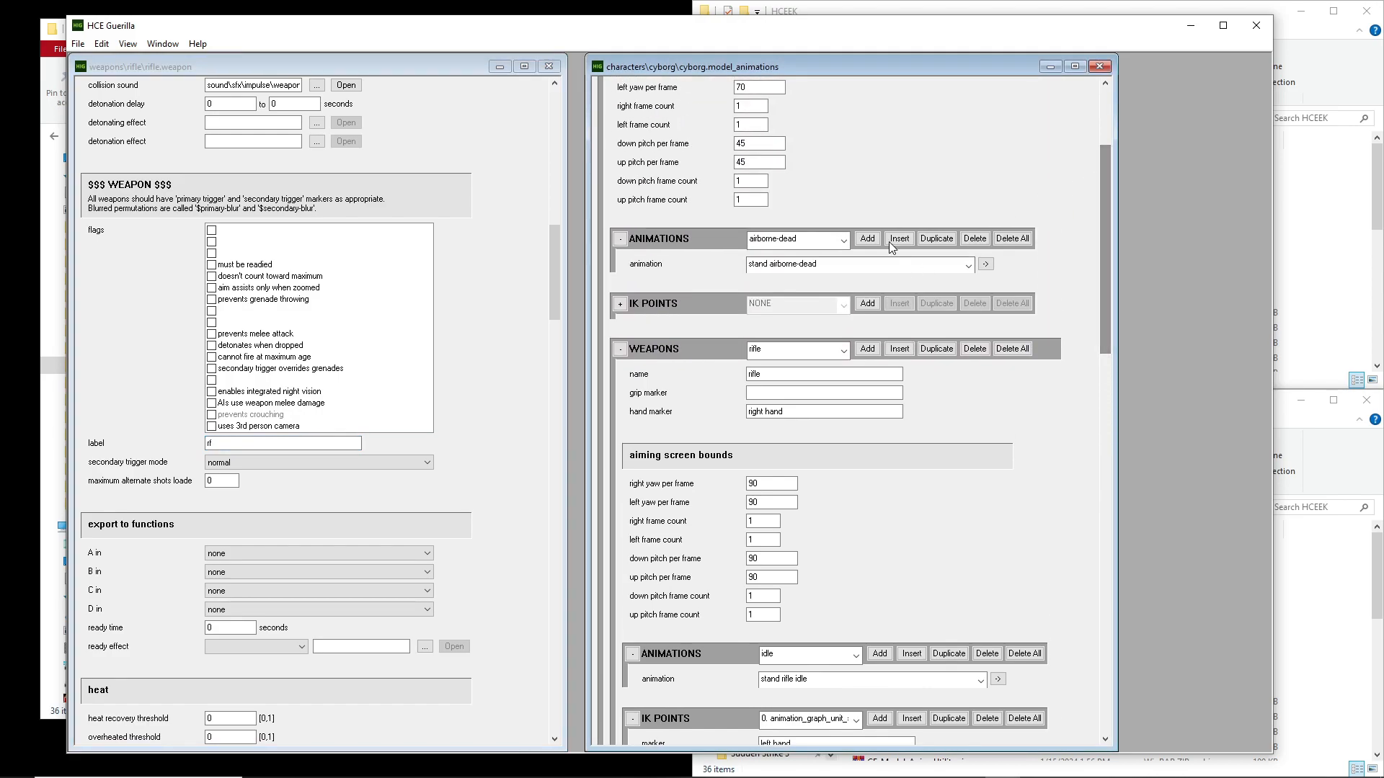
scroll(942, 171, "up", 3)
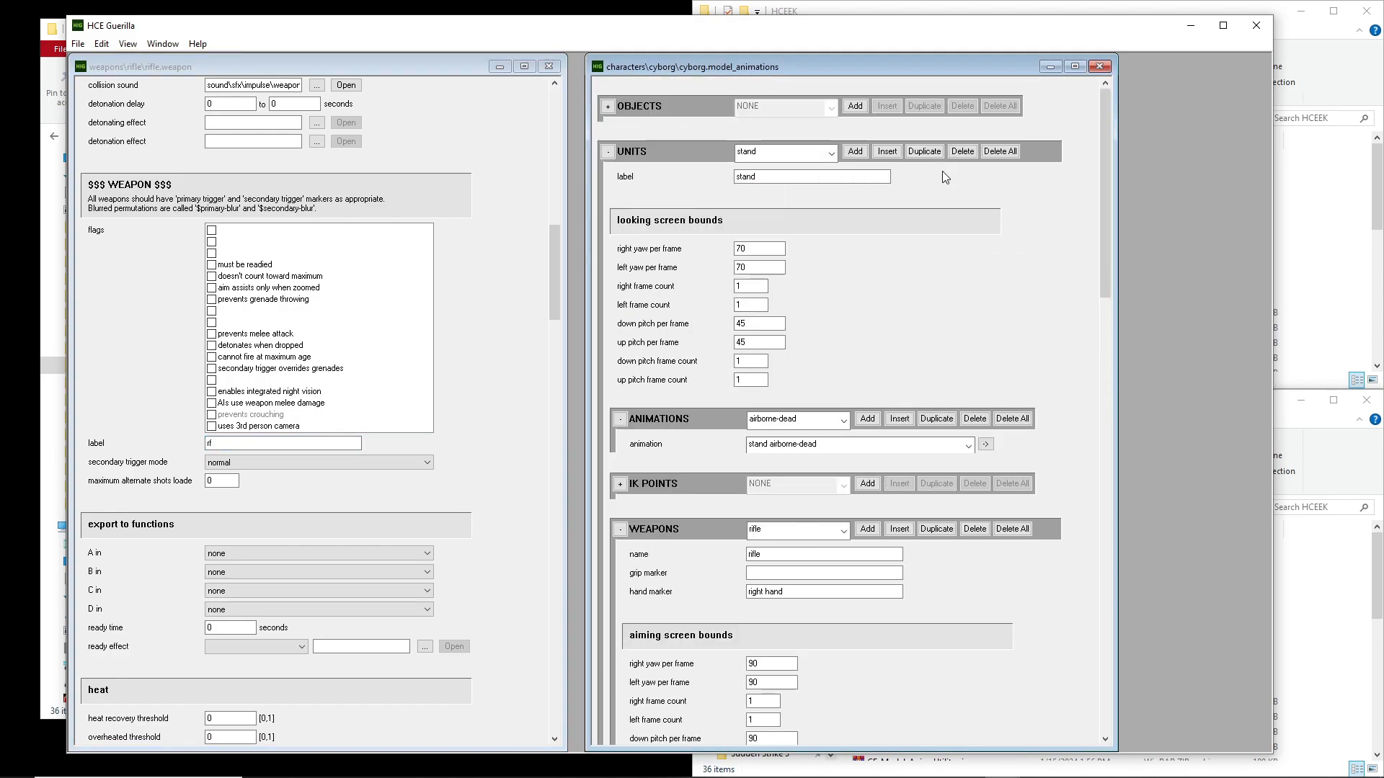
double_click(765, 163)
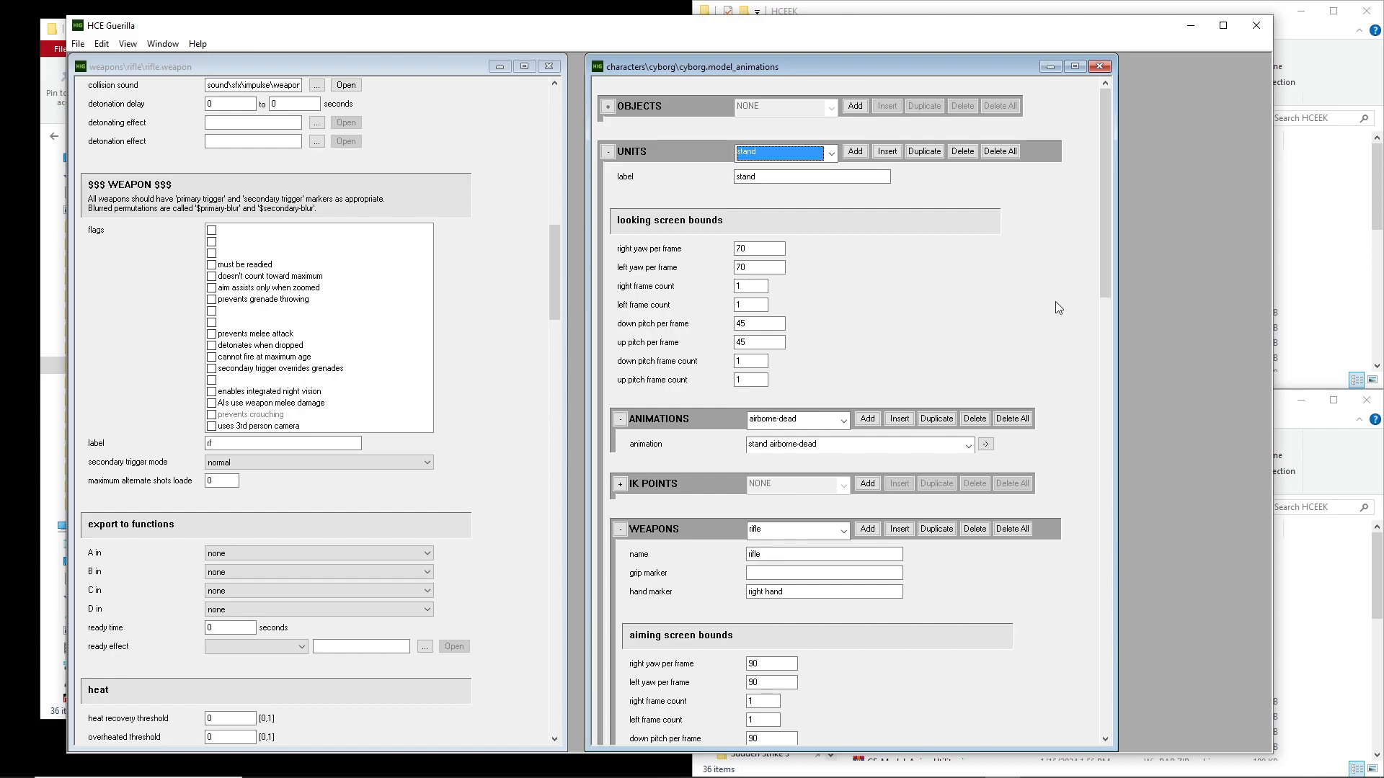
scroll(1060, 307, "down", 3)
left_click(798, 332)
left_click(800, 336)
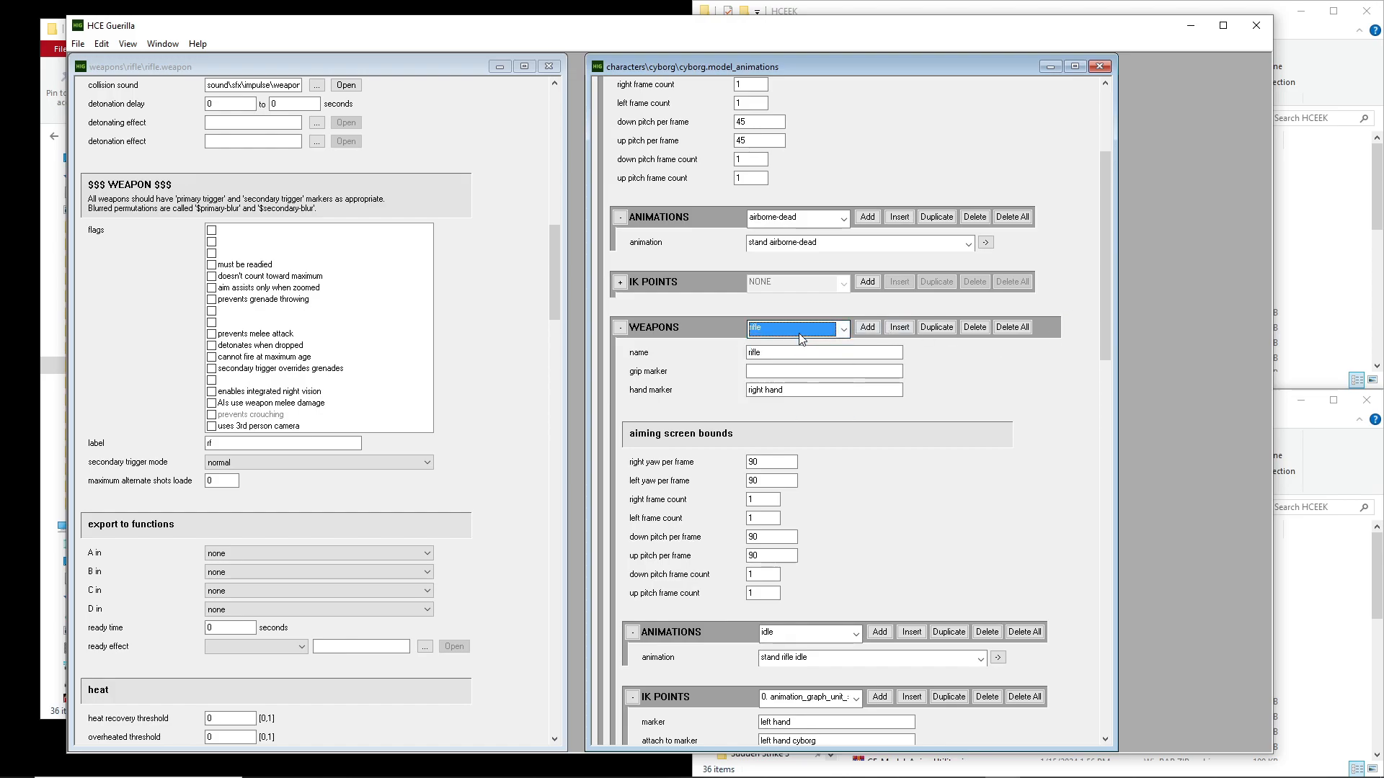
Select the entry in the rifle's weapon types block whose label matches the label of the rifle weapon tag
left_click_drag(1105, 165, 1128, 292)
left_click(788, 385)
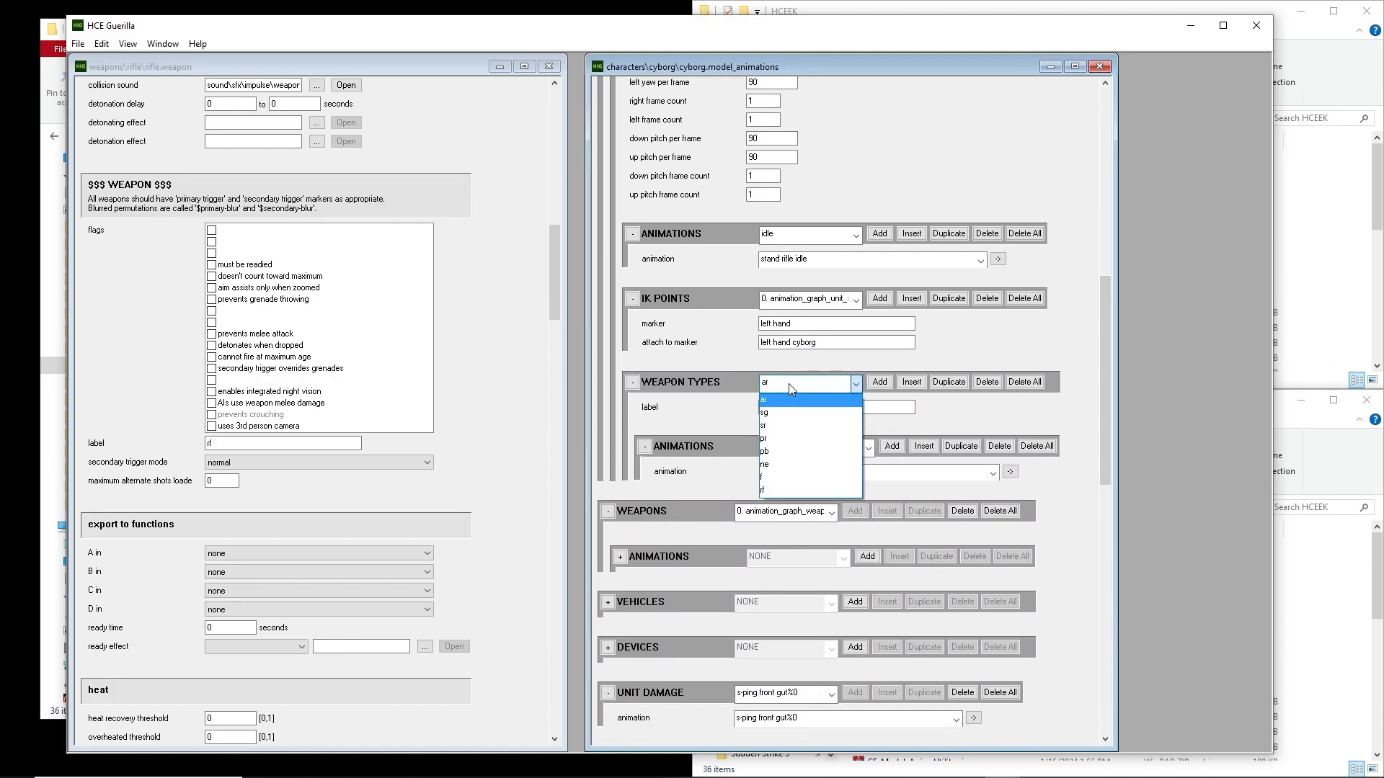
left_click(789, 384)
left_click(819, 383)
left_click(795, 404)
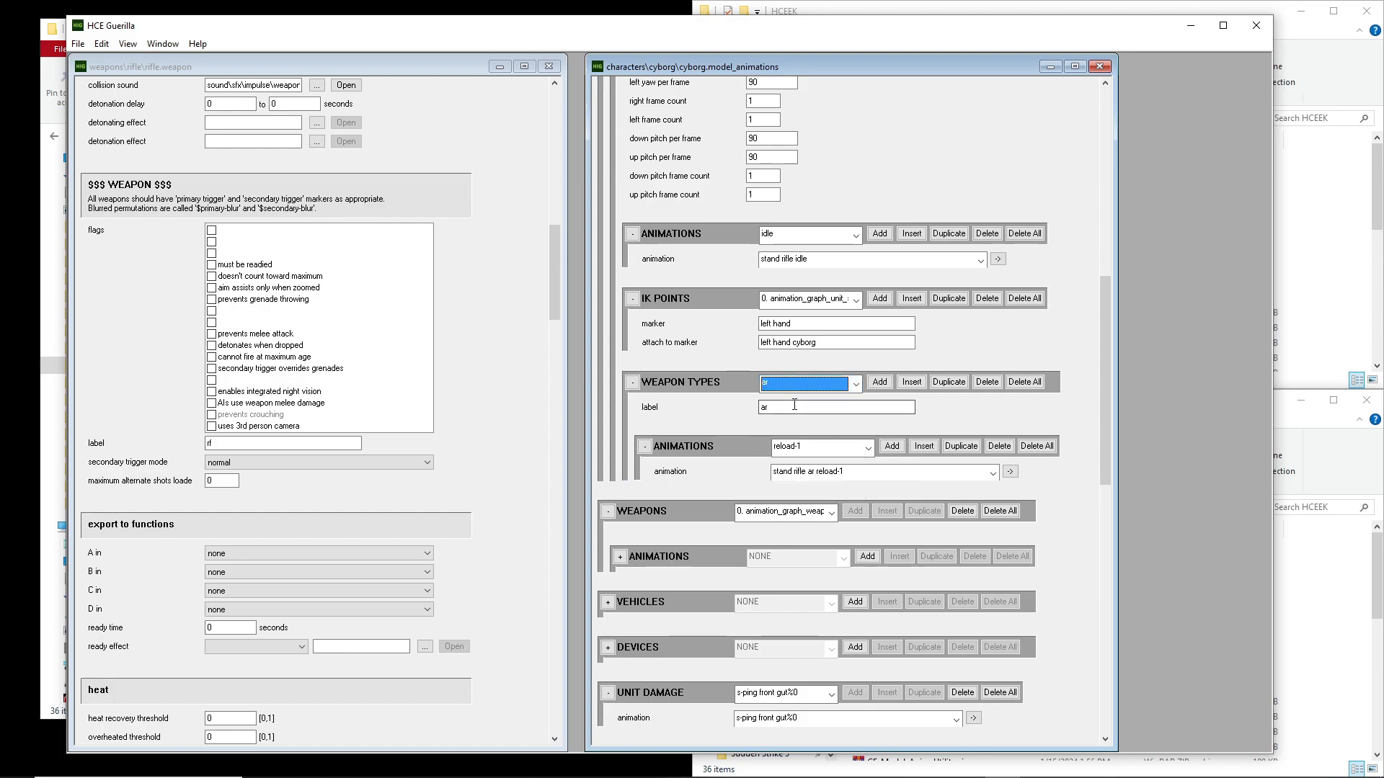
left_click(795, 383)
left_click(800, 494)
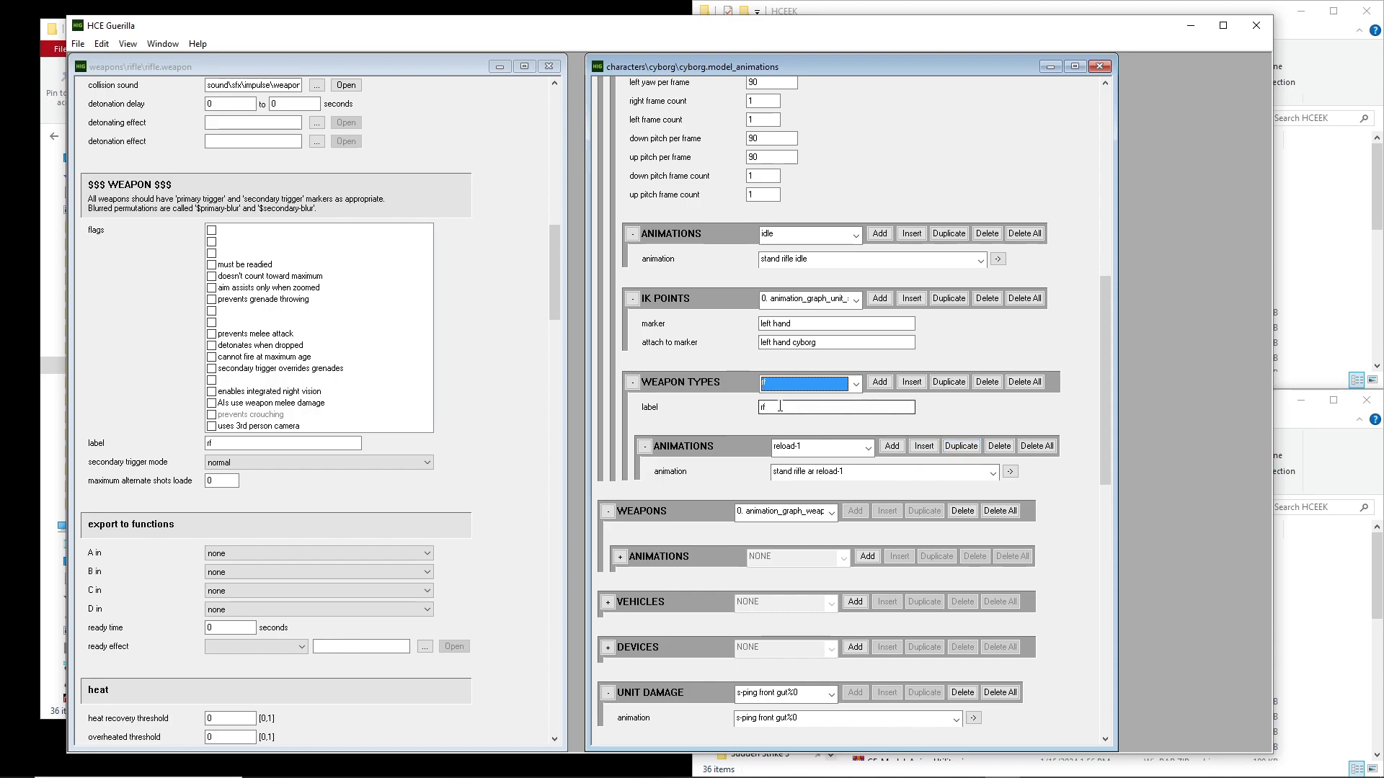
left_click(814, 405)
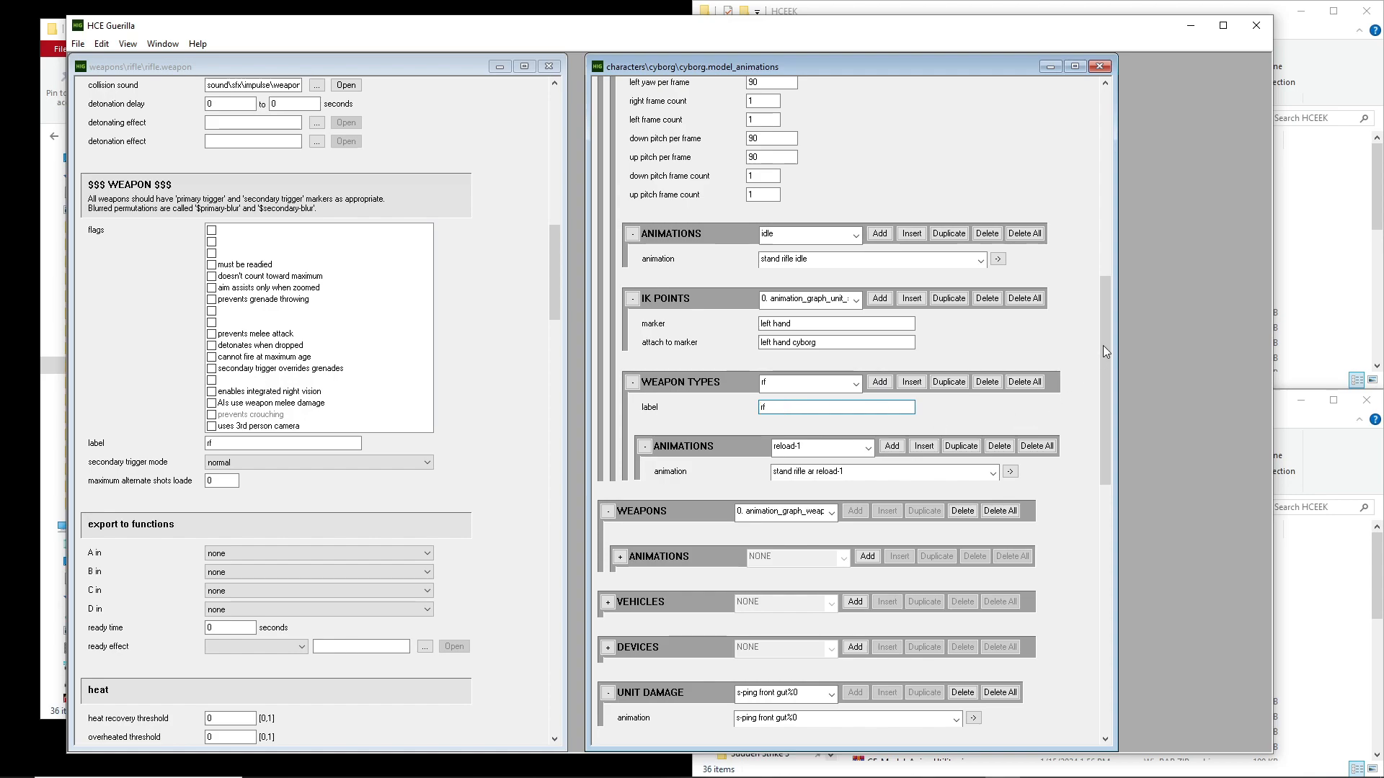
Examine the animations assignable to the reload-1 slot and the list of animation slots of the selected weapon type
scroll(1110, 303, "down", 3)
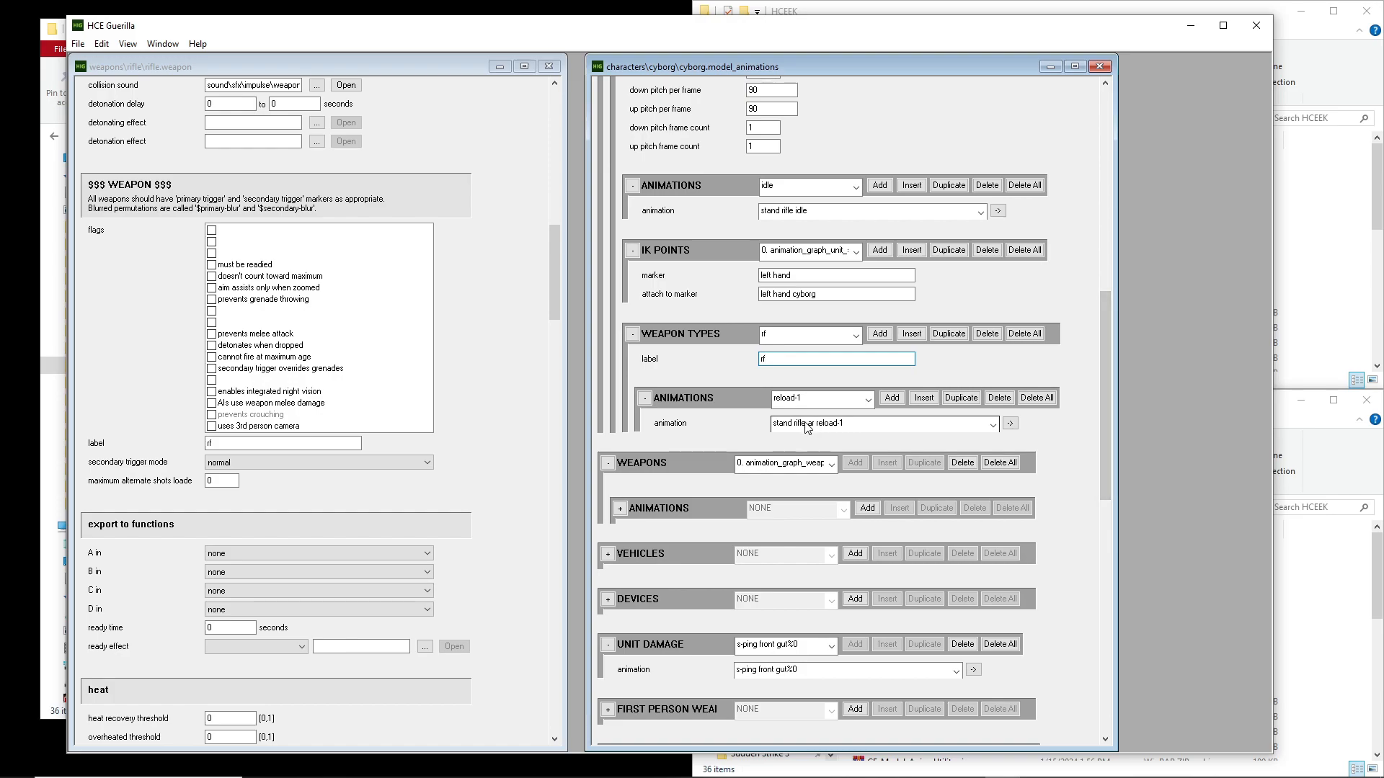
left_click(814, 423)
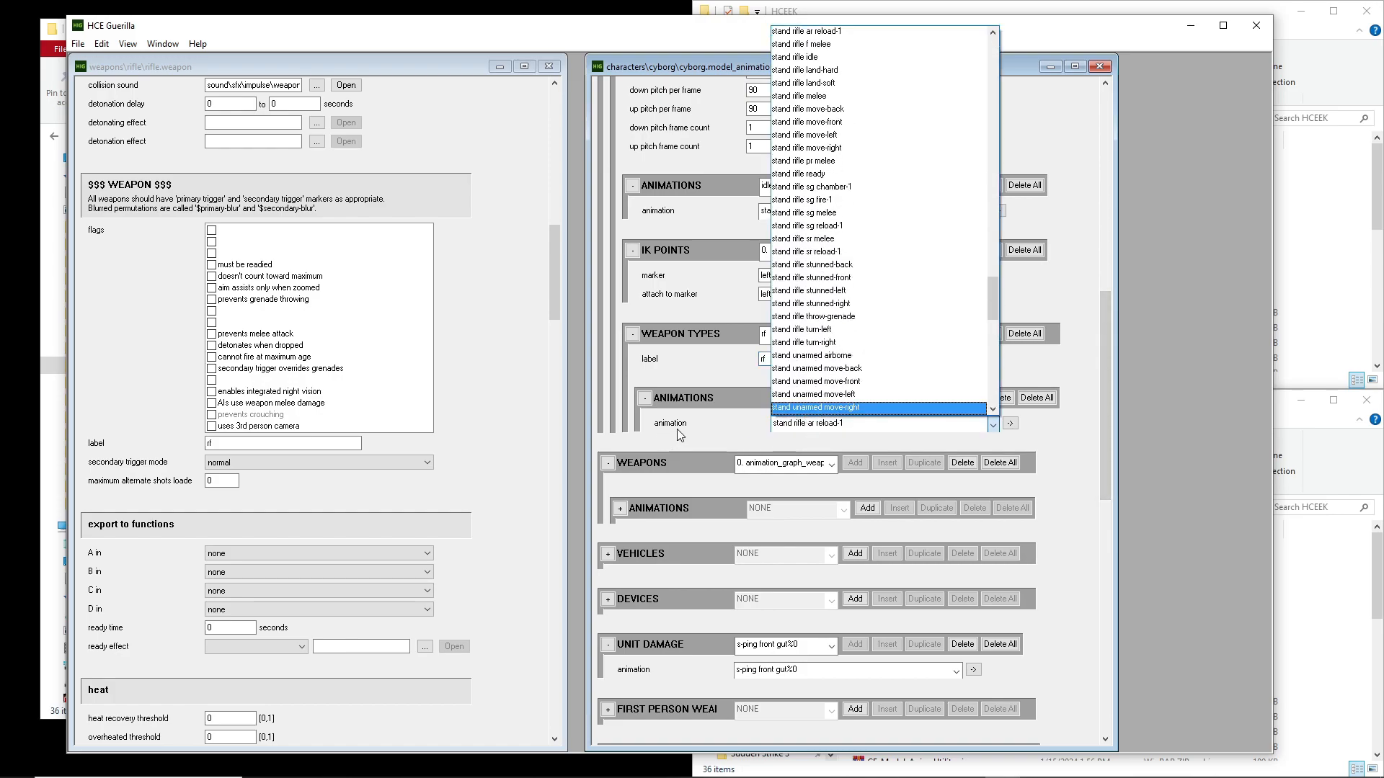
left_click(696, 425)
left_click(837, 399)
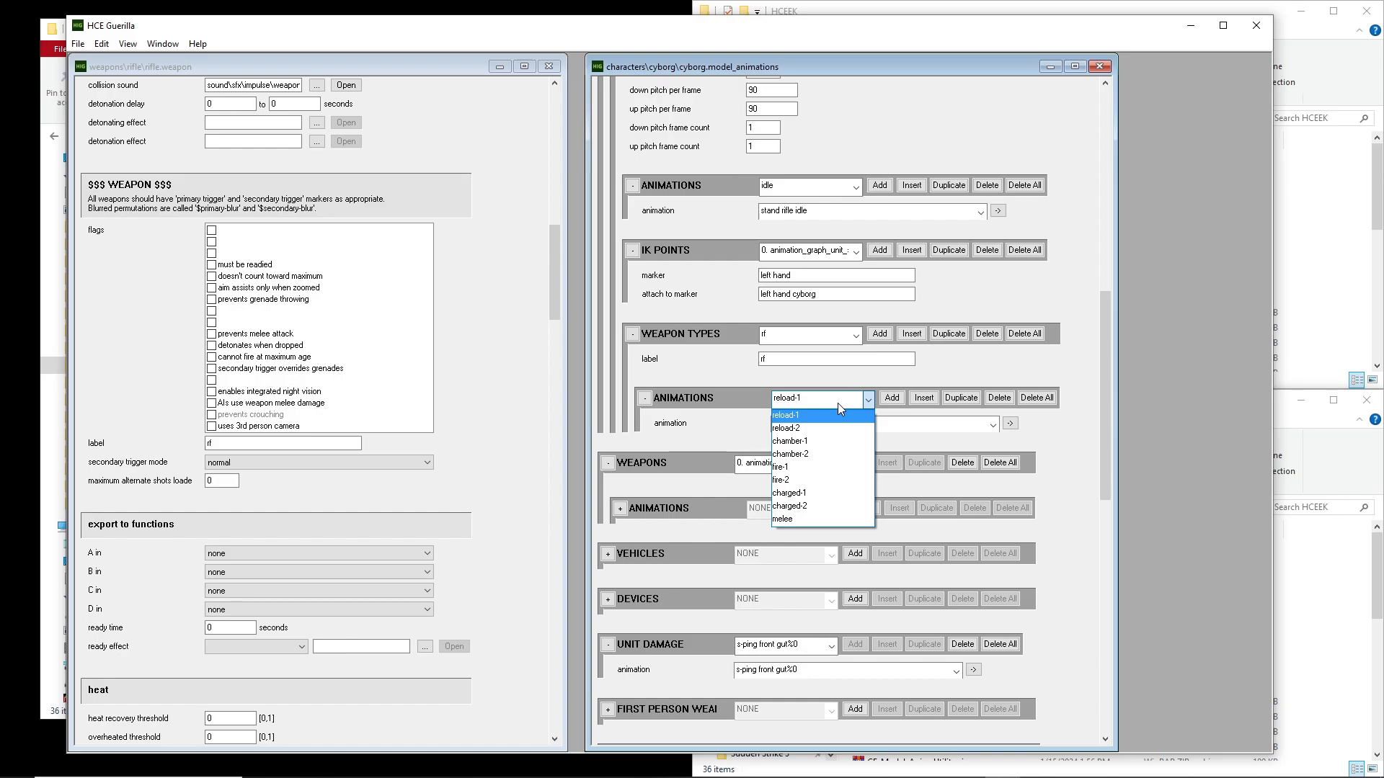
Add an extra animation slot to the selected weapon type's animations block and delete that overheat slot again
left_click(891, 401)
left_click(892, 401)
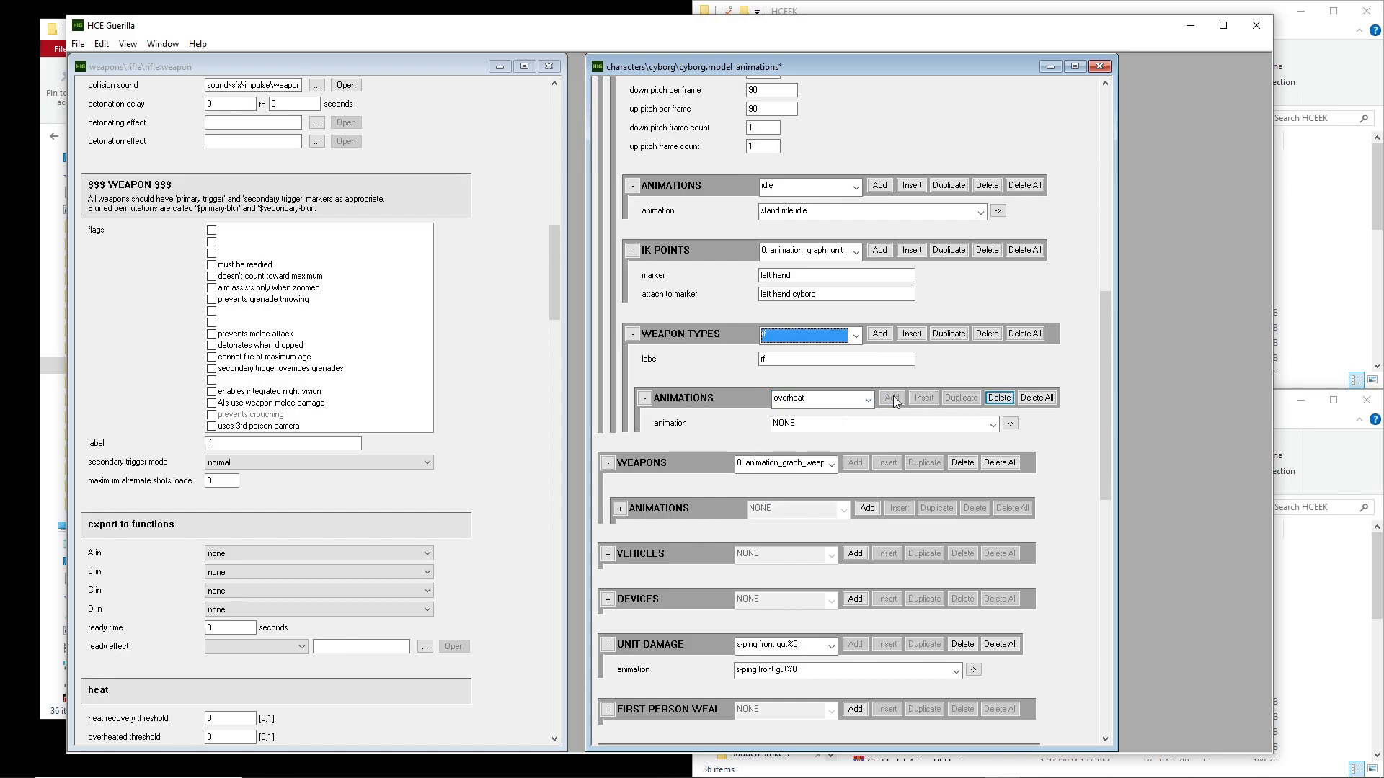
left_click(822, 400)
left_click(817, 409)
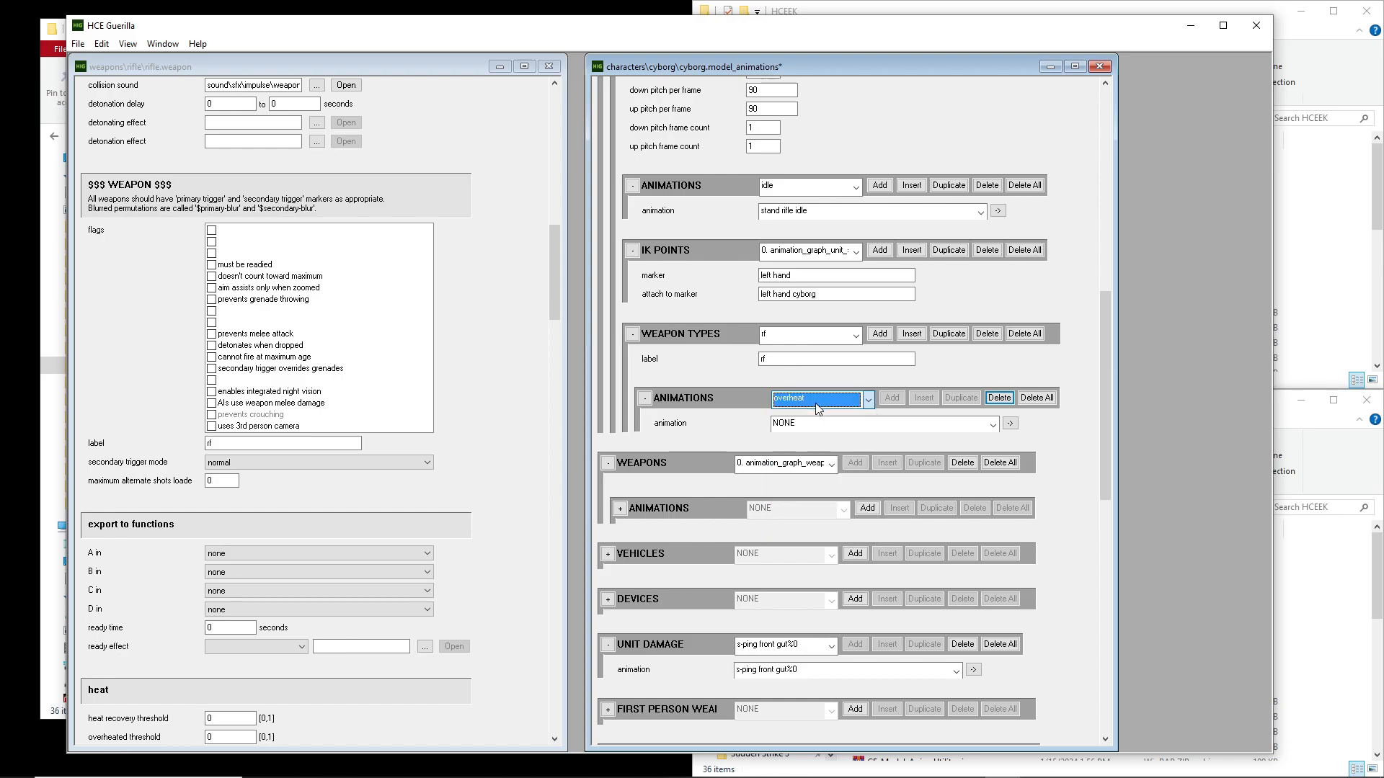
left_click(817, 408)
left_click(820, 413)
left_click(999, 397)
Review the selected weapon type's animation slots from melee back to reload-1
left_click(819, 408)
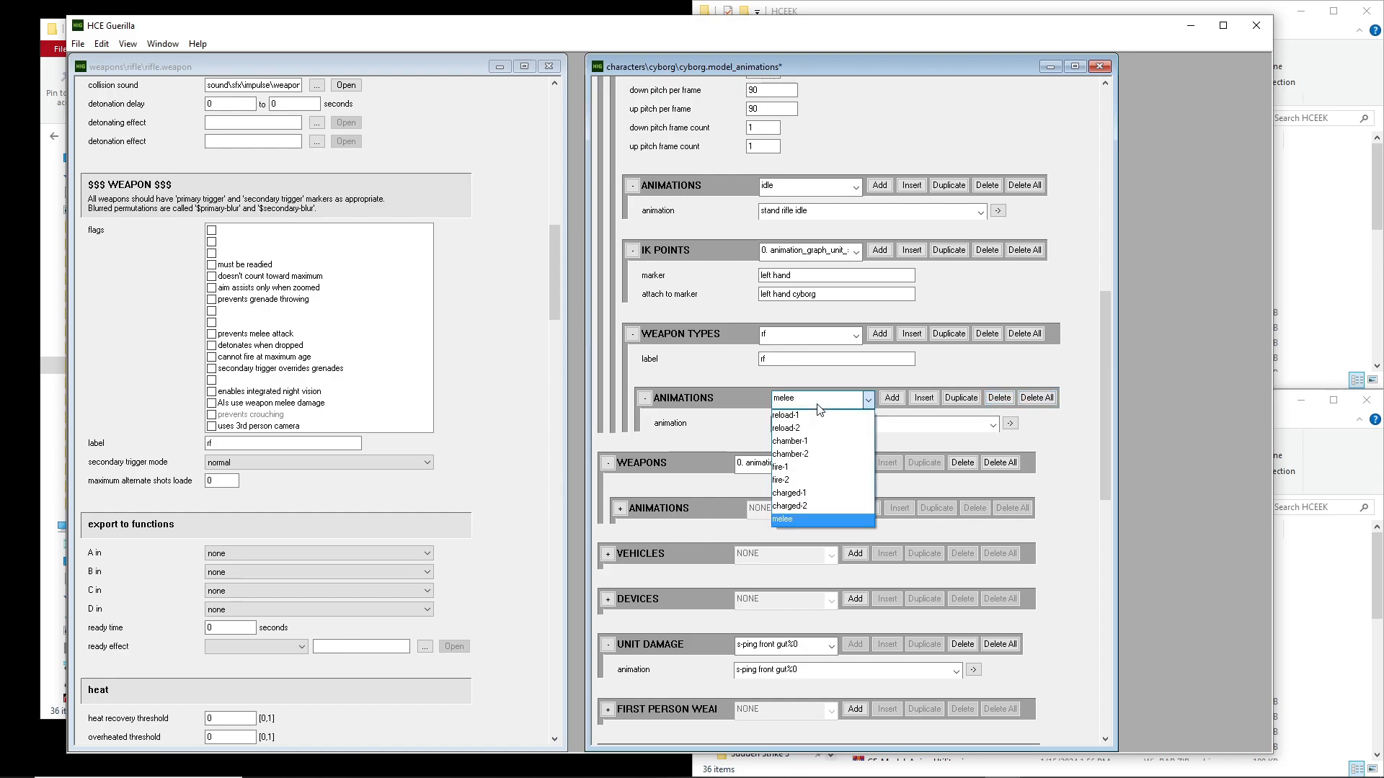
left_click(817, 407)
left_click(817, 407)
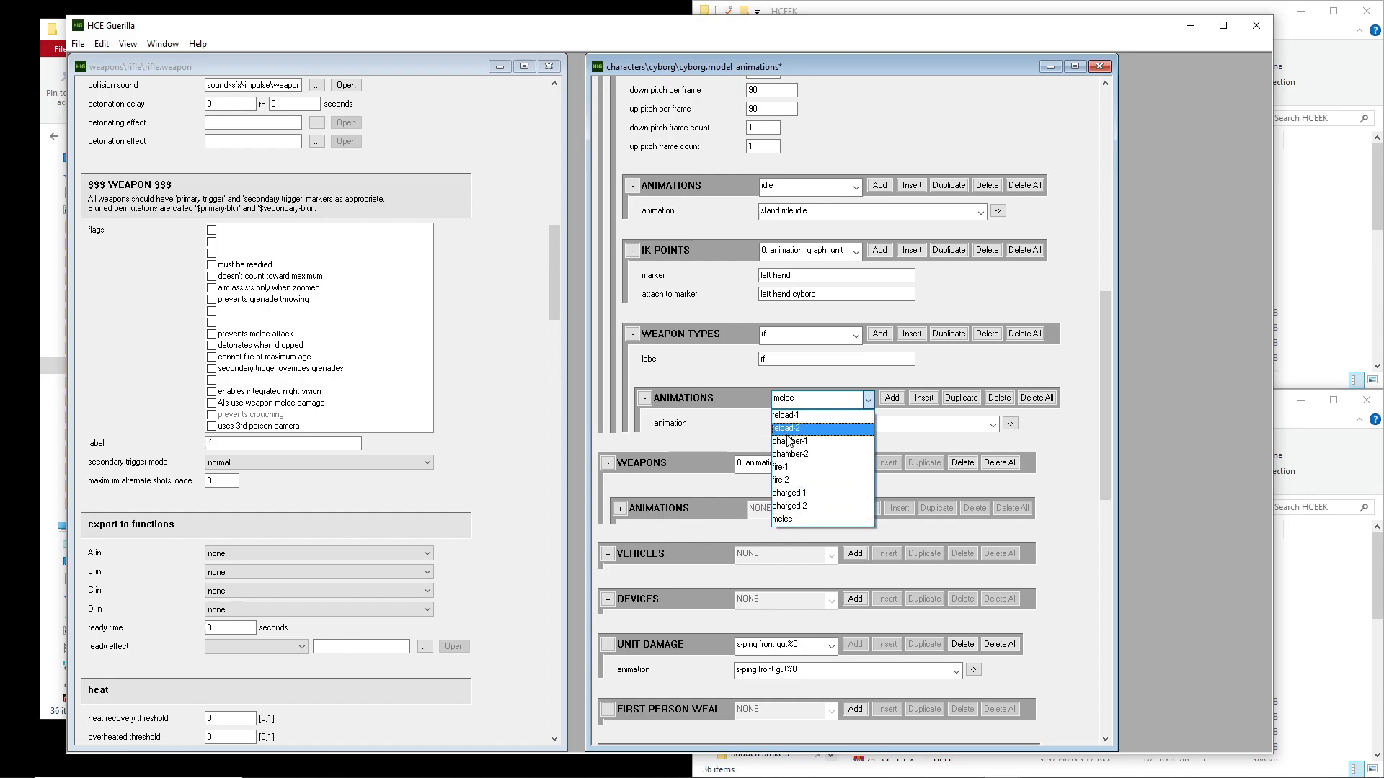
left_click(812, 404)
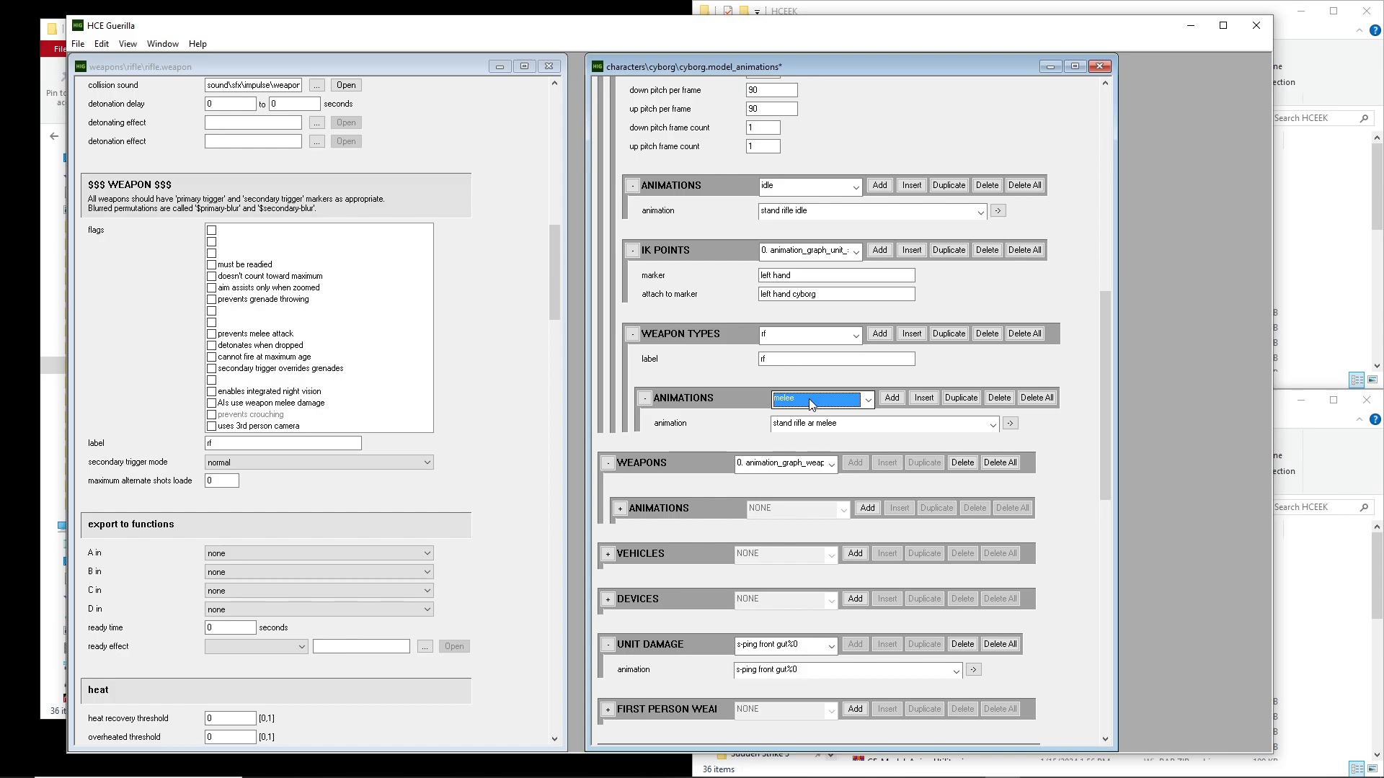
scroll(813, 404, "up", 8)
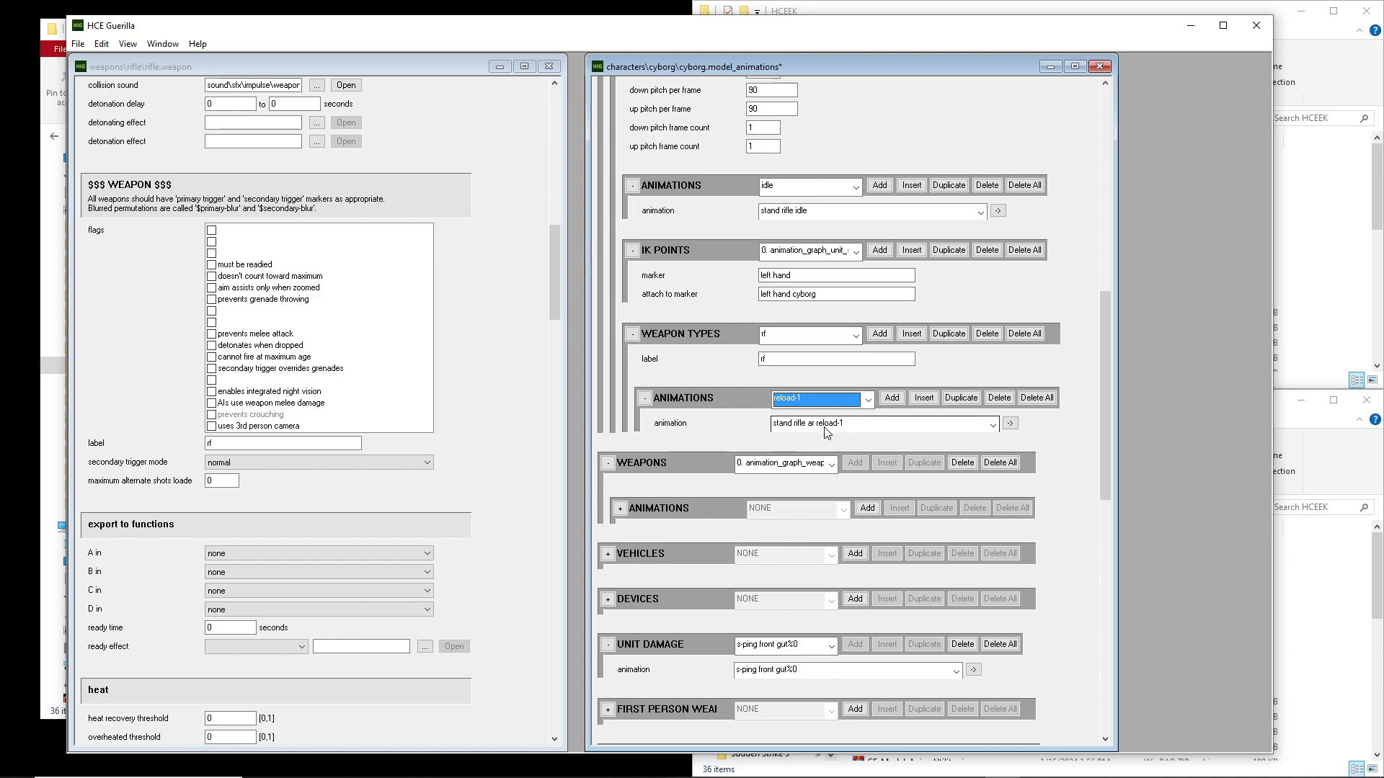
Inspect the animations assigned to the weapon type's slots from reload-2 through fire-1
scroll(1053, 288, "up", 10)
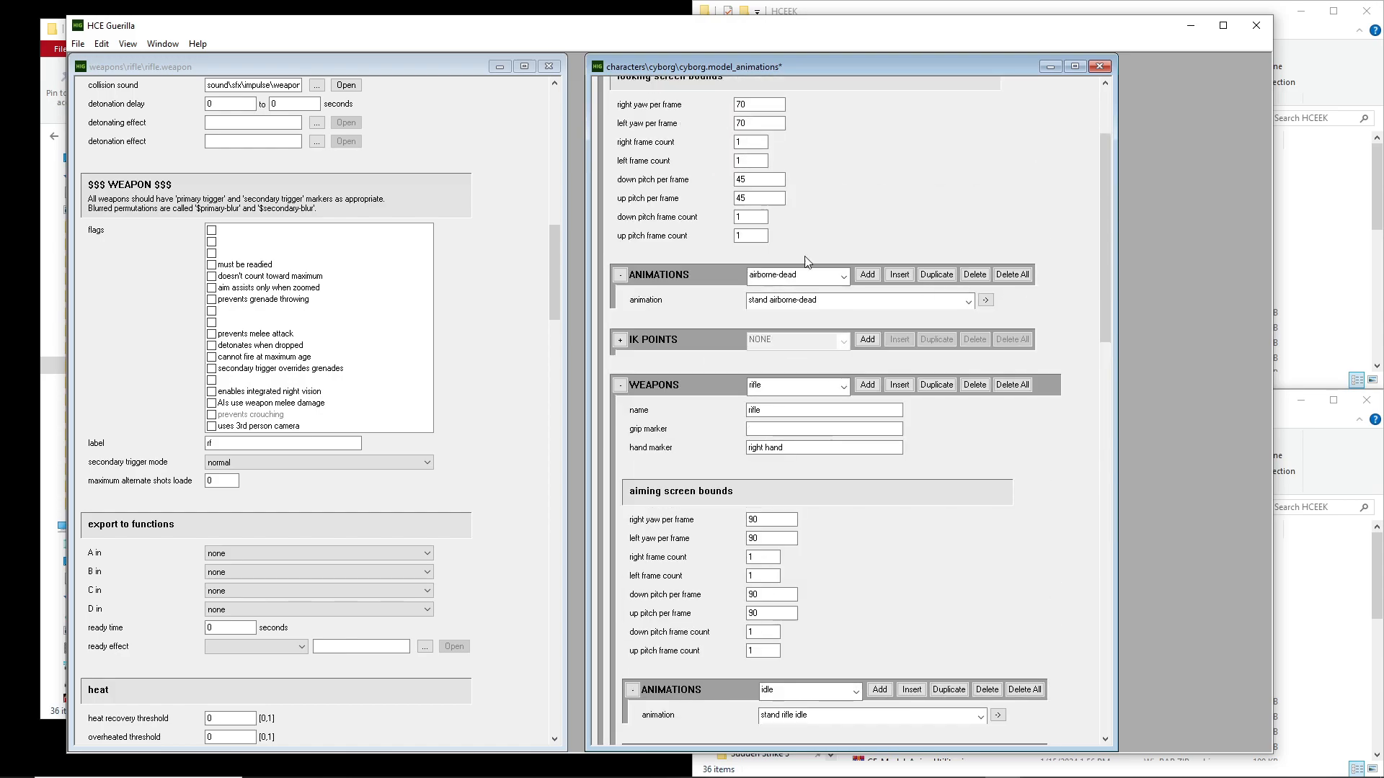
scroll(808, 573, "down", 7)
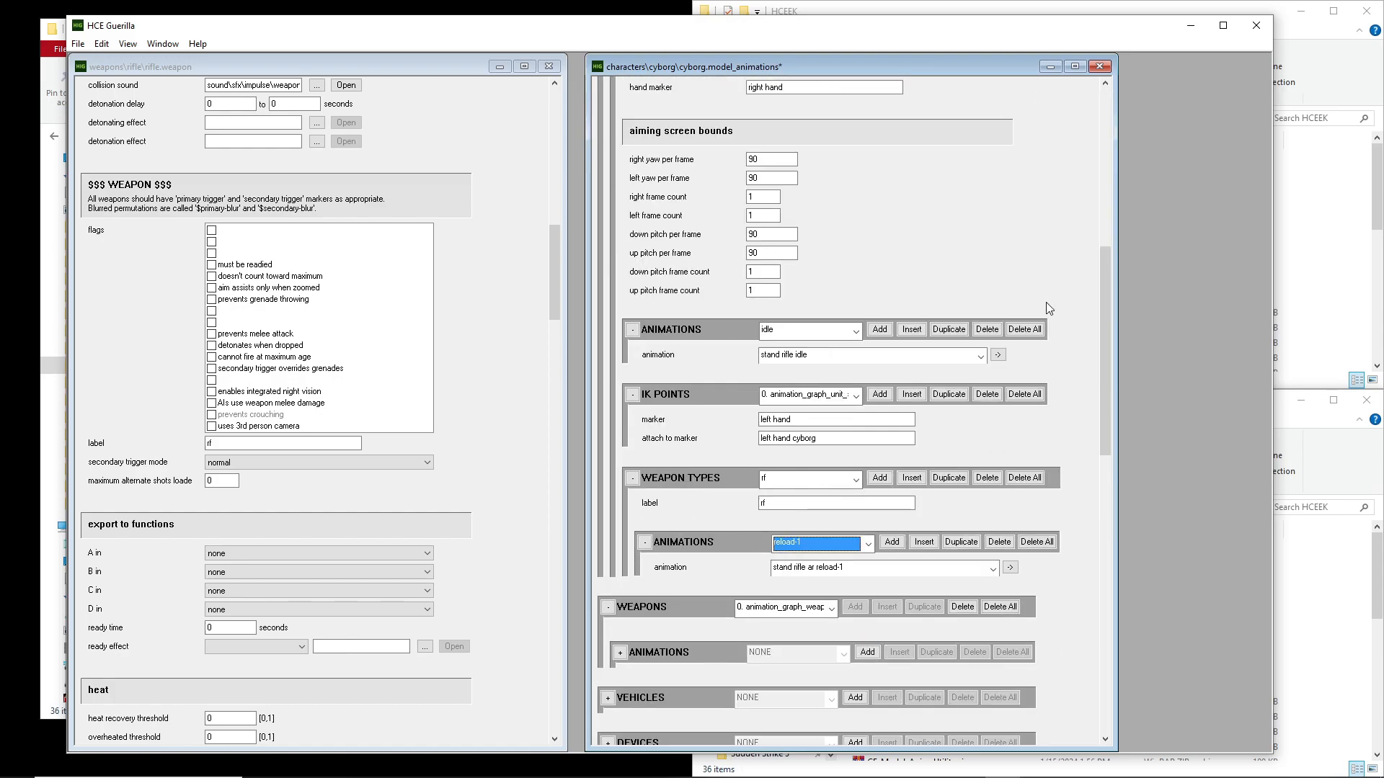
scroll(809, 572, "down", 2)
left_click(818, 448)
left_click(818, 448)
scroll(818, 448, "down", 1)
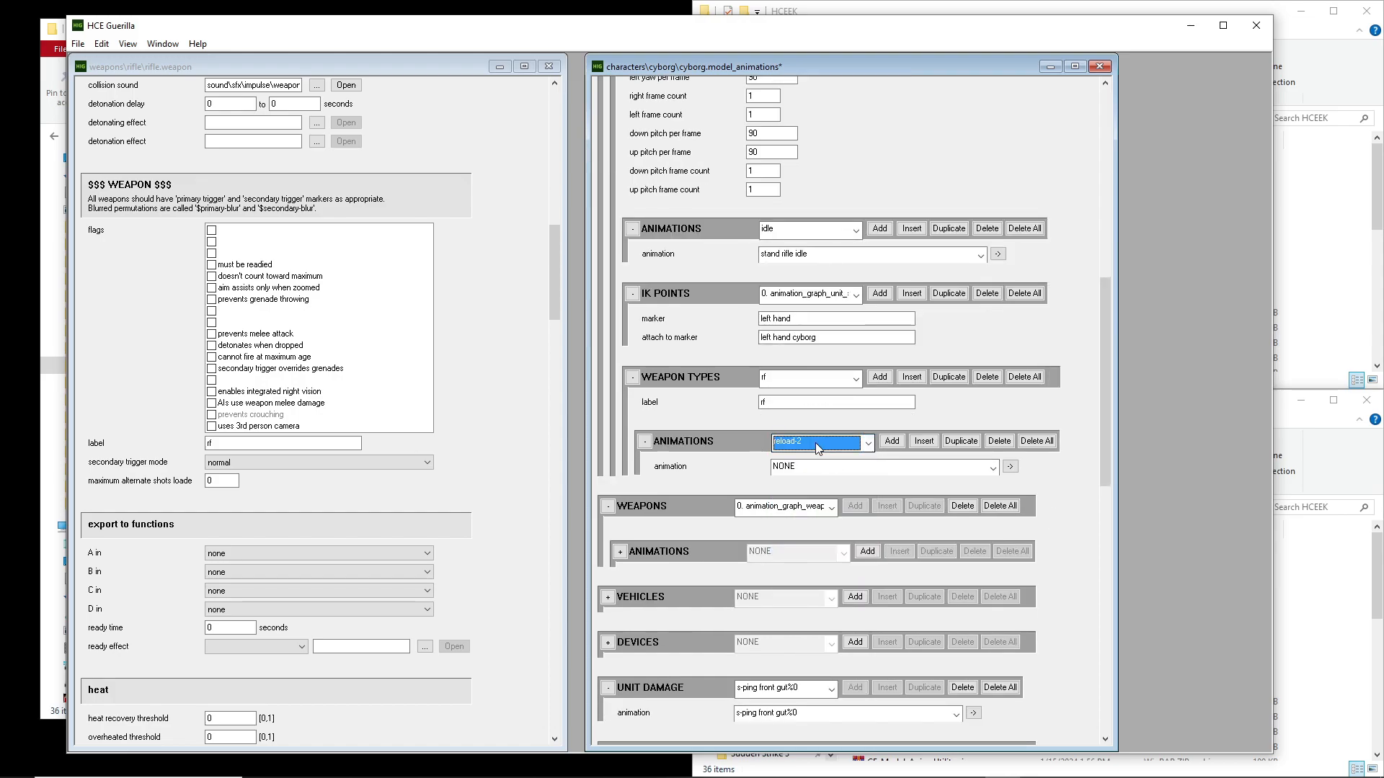
scroll(818, 449, "down", 1)
scroll(818, 447, "down", 1)
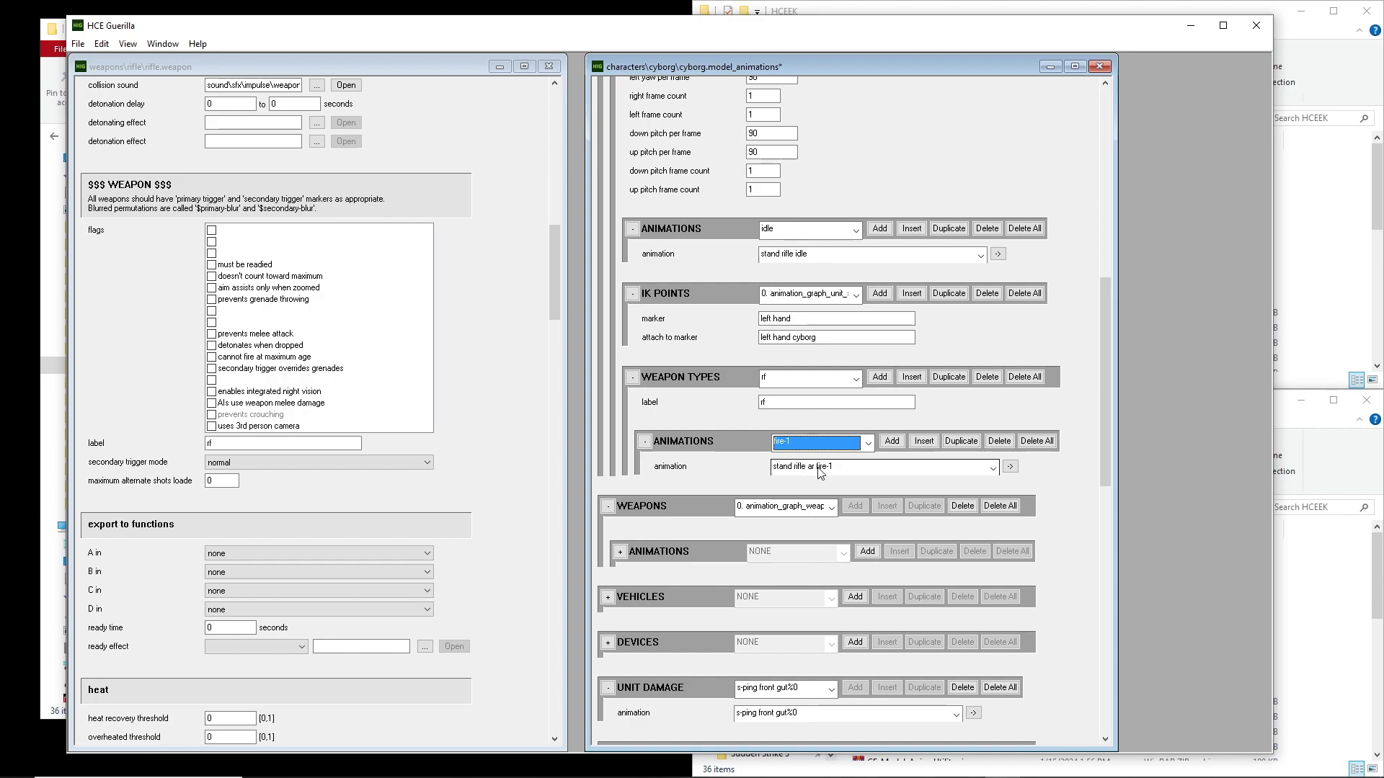
Inspect the animation assigned to the weapon type's melee slot and review the full slot list
left_click(825, 443)
left_click(827, 444)
scroll(827, 444, "down", 2)
scroll(828, 444, "down", 4)
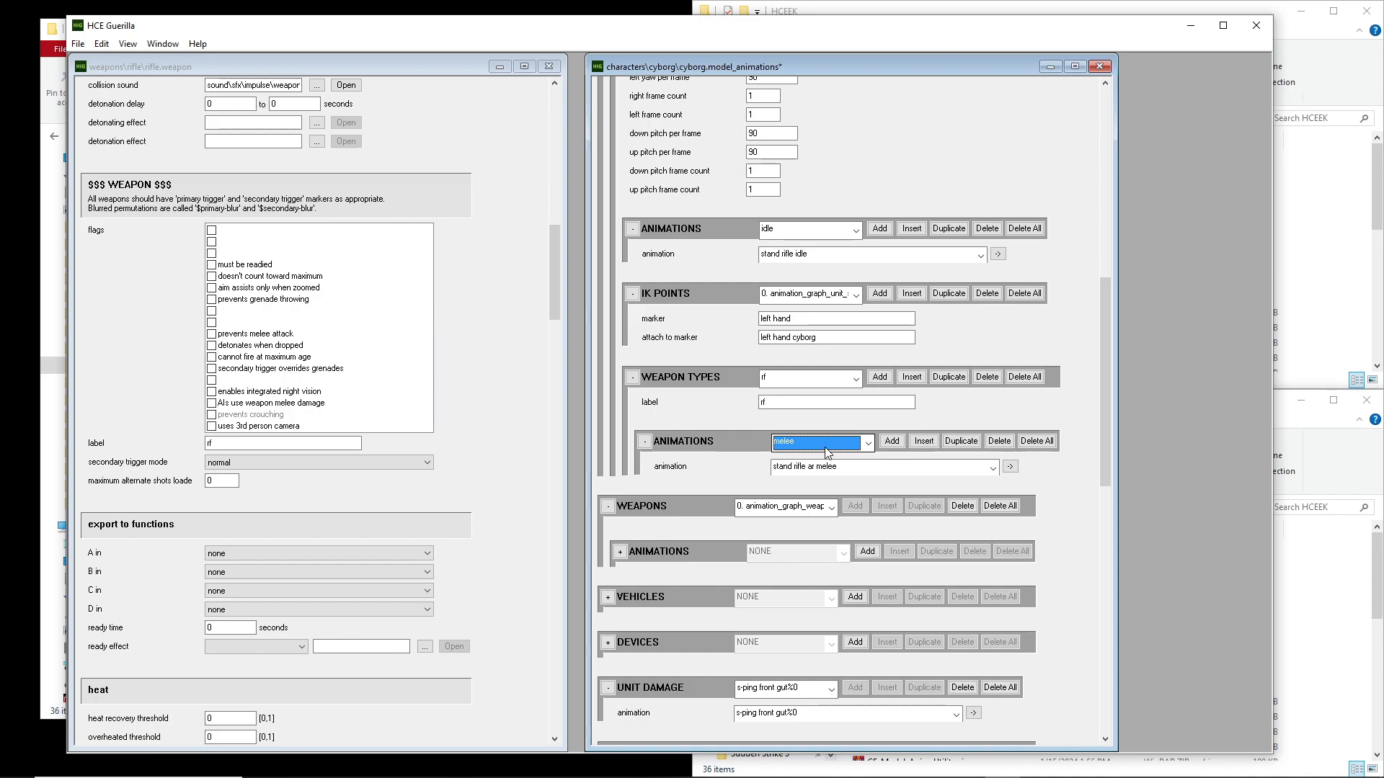
left_click(827, 451)
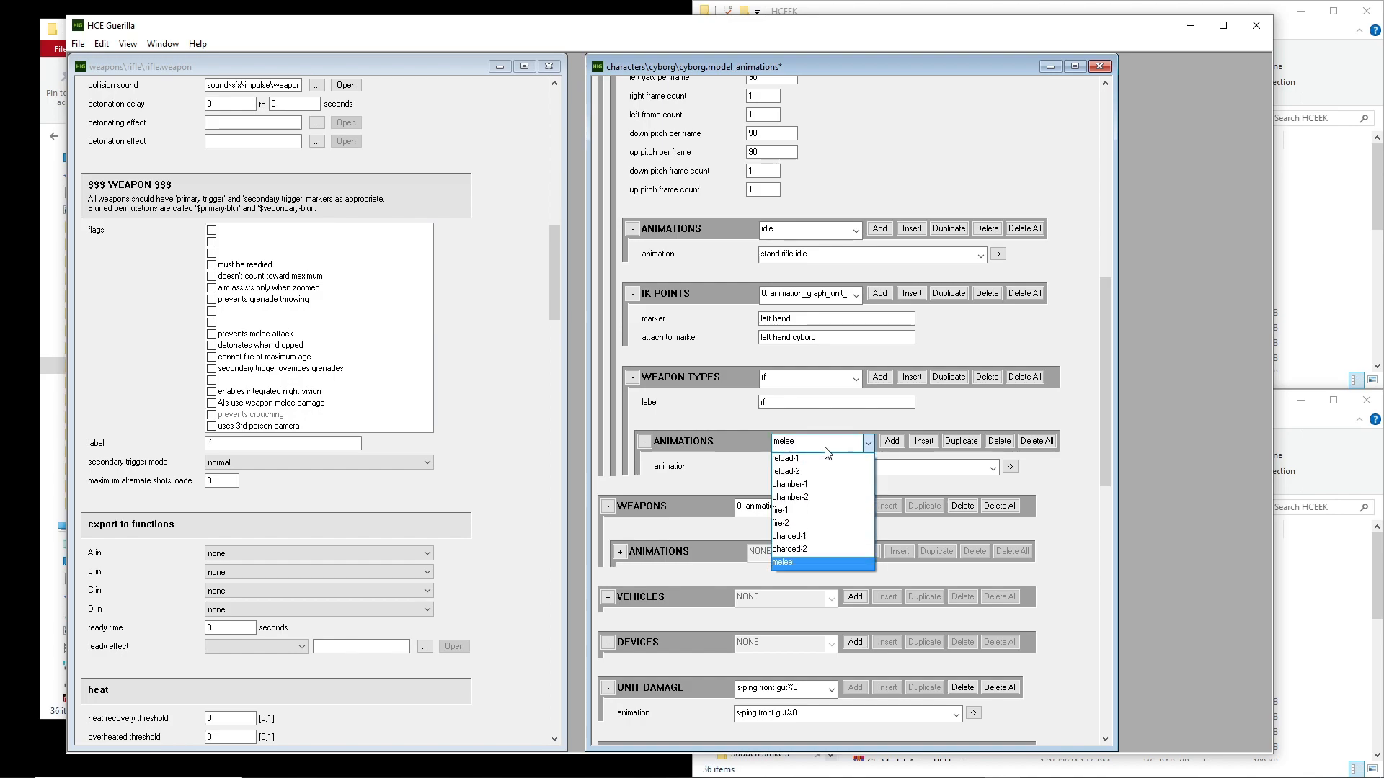
left_click(825, 448)
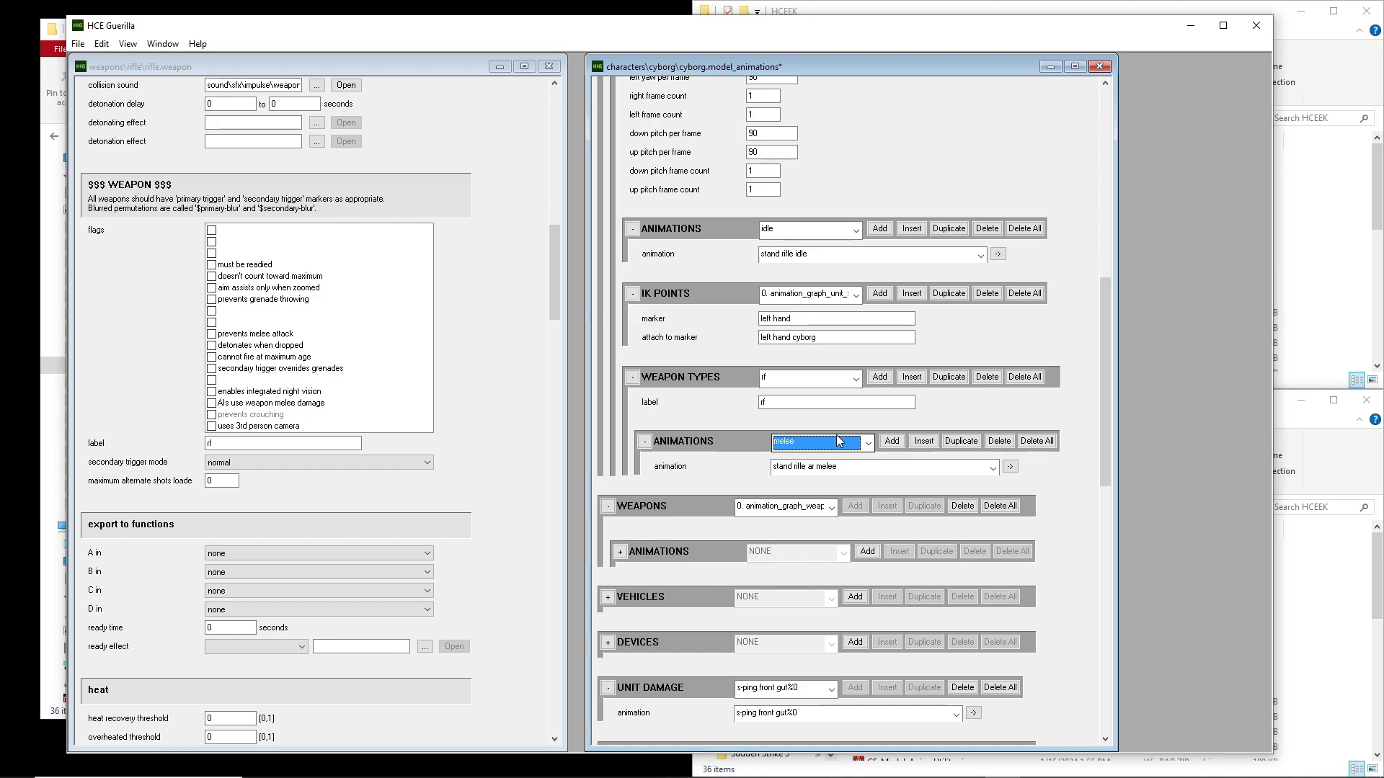
Examine the marker and attach to marker values in the rifle entry's IK points block
left_click(1029, 315)
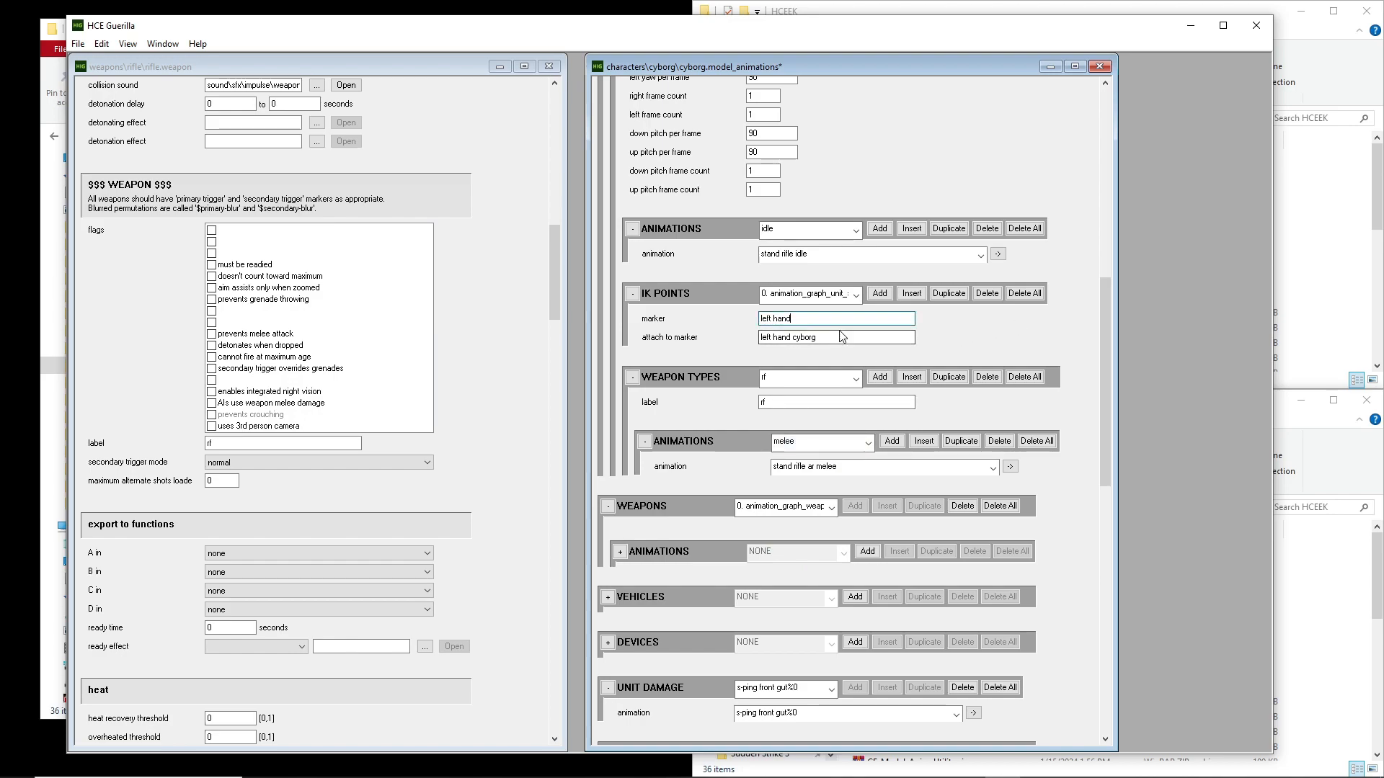
mouse_move(824, 318)
left_mouse_down()
mouse_move(757, 319)
mouse_move(818, 337)
mouse_move(766, 343)
mouse_move(821, 319)
mouse_move(761, 321)
left_mouse_up()
left_click(854, 342)
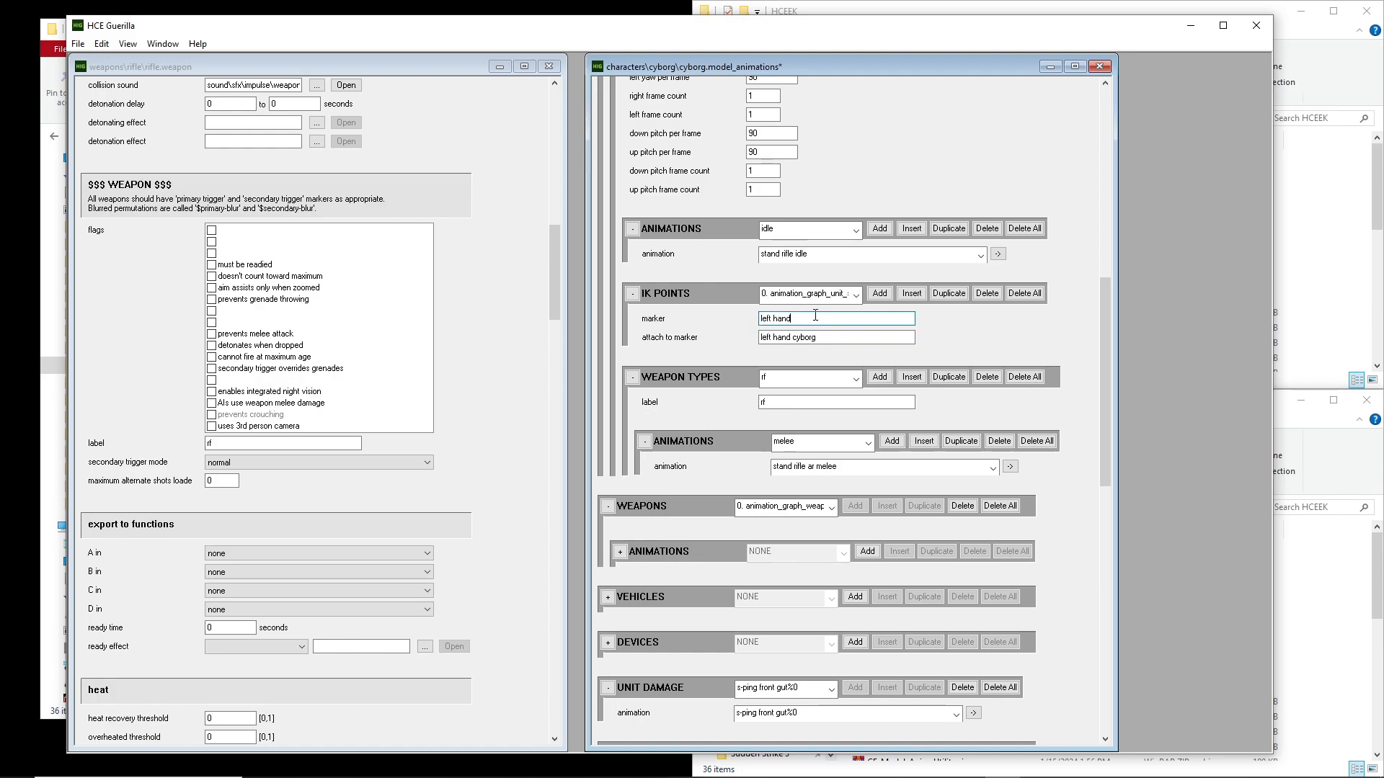
left_click_drag(843, 338, 757, 342)
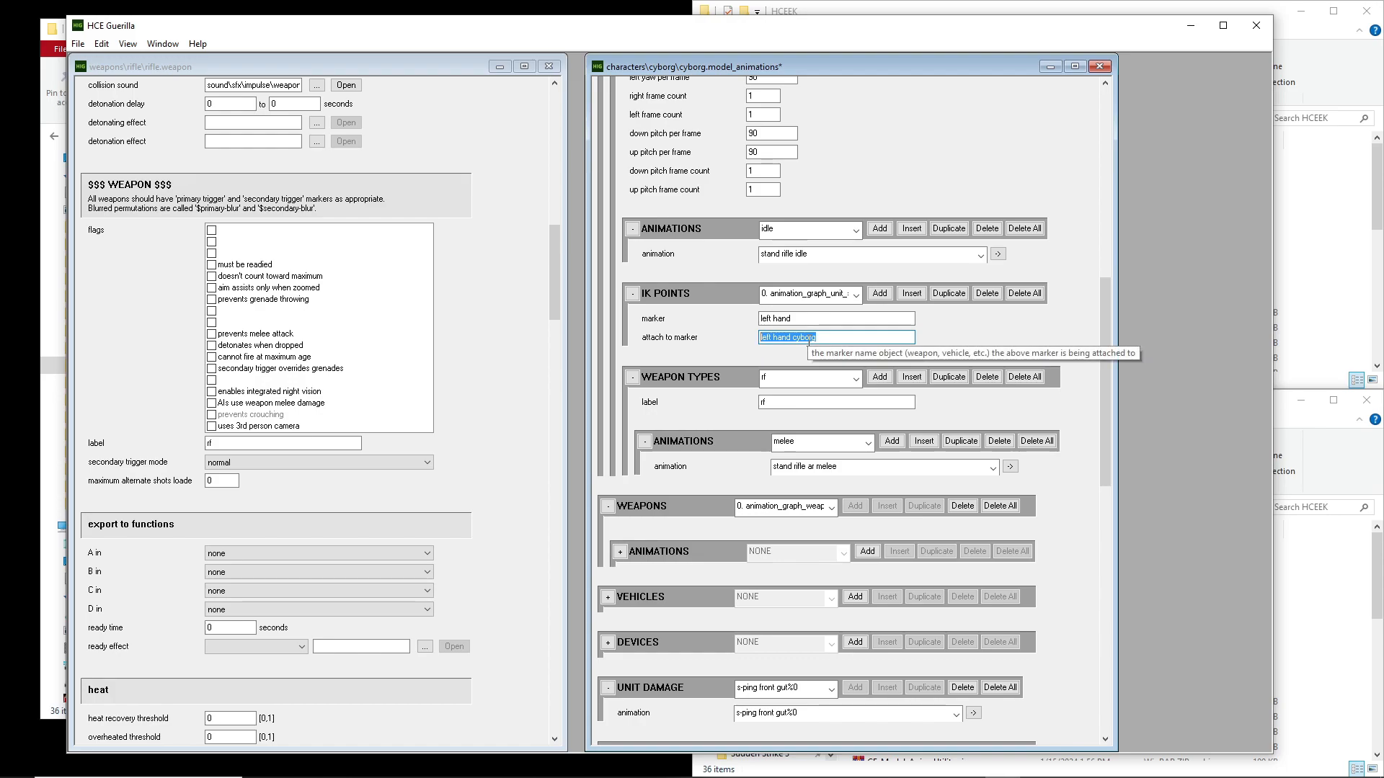
Open rifle.blend from the models folder of the rifle weapon in the HCEEK data directory
left_click_drag(836, 337, 757, 341)
left_click(861, 340)
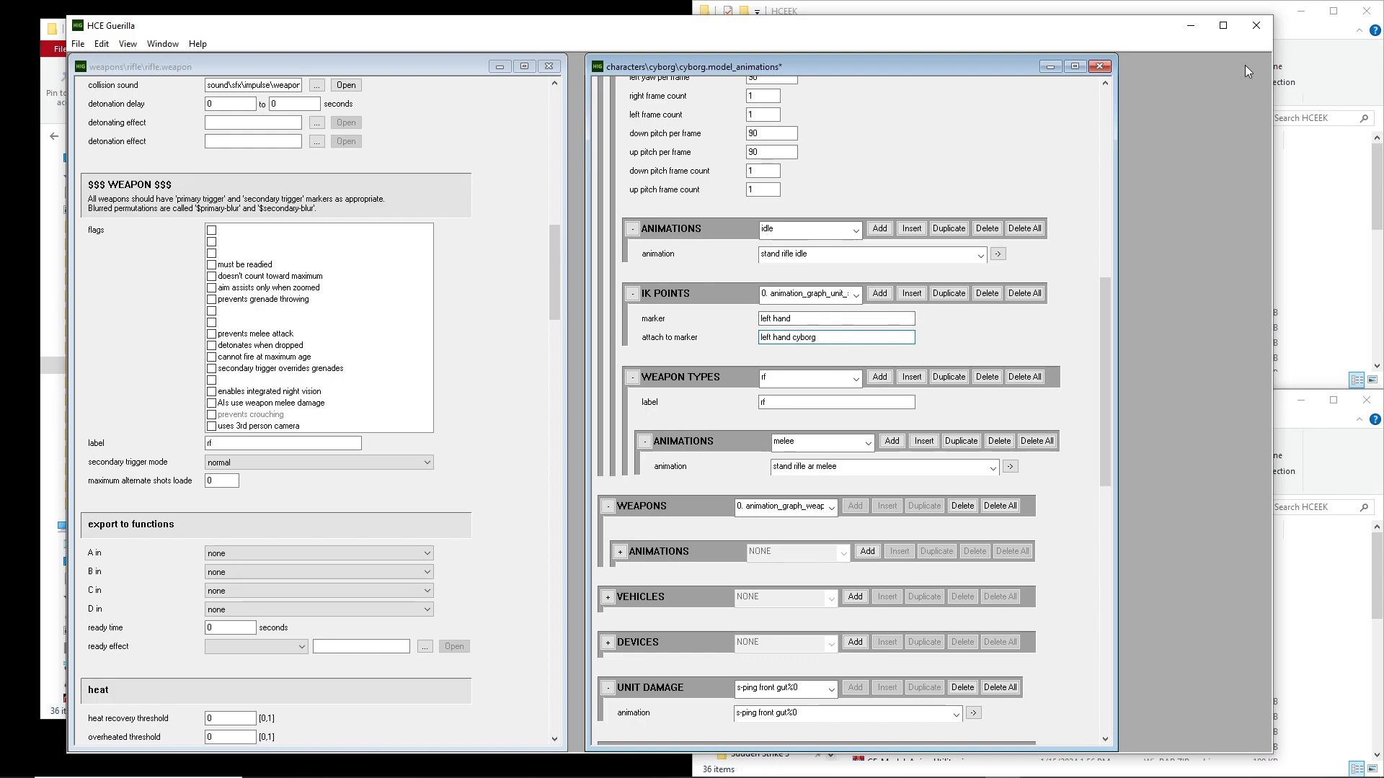
left_click(1290, 40)
double_click(914, 225)
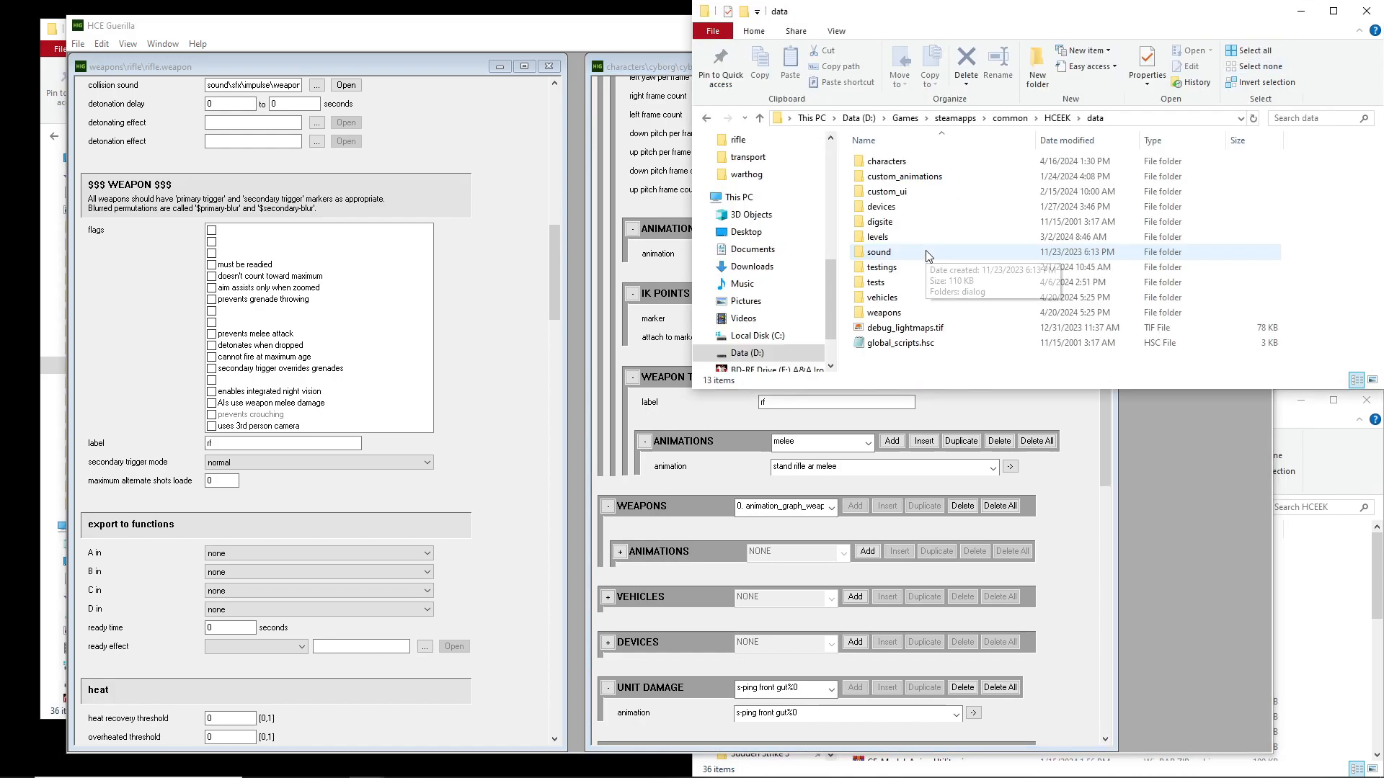
double_click(886, 312)
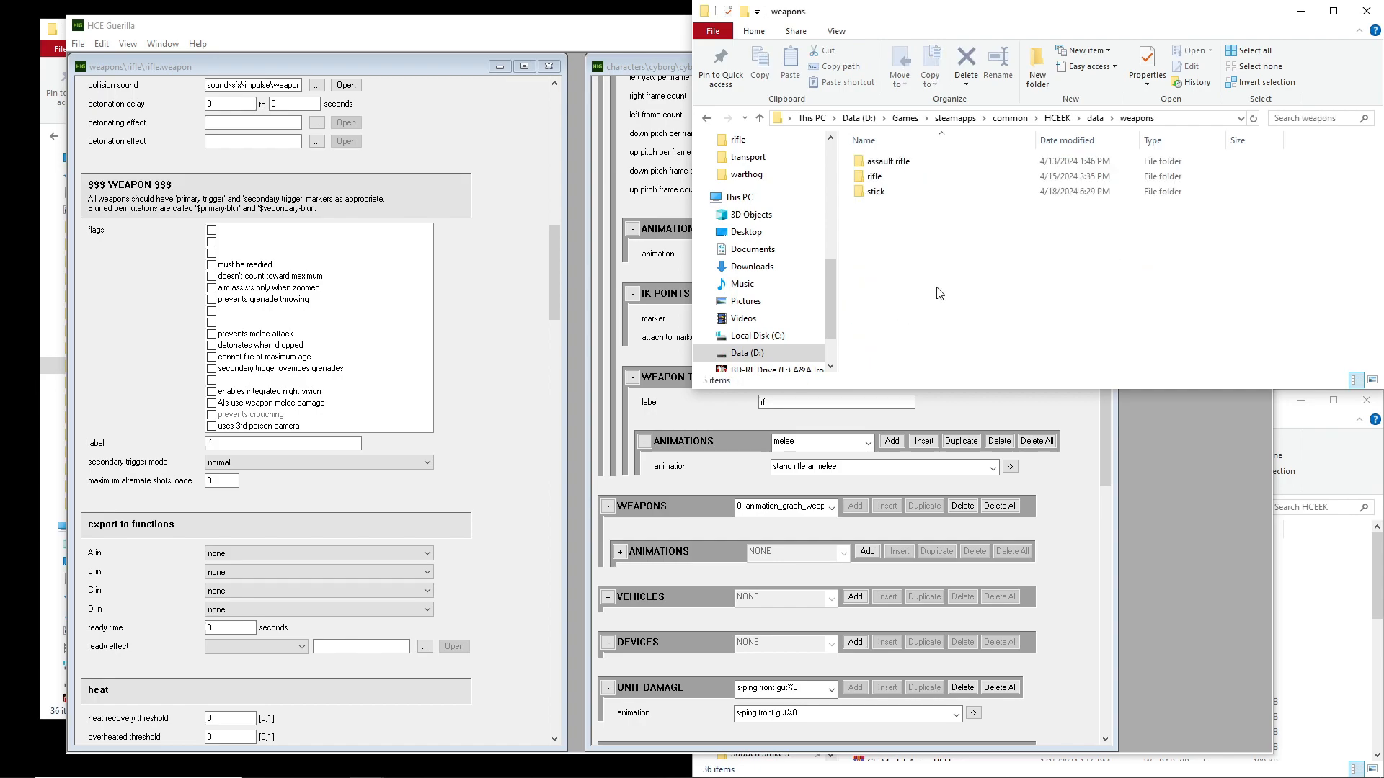
left_click(889, 181)
double_click(889, 181)
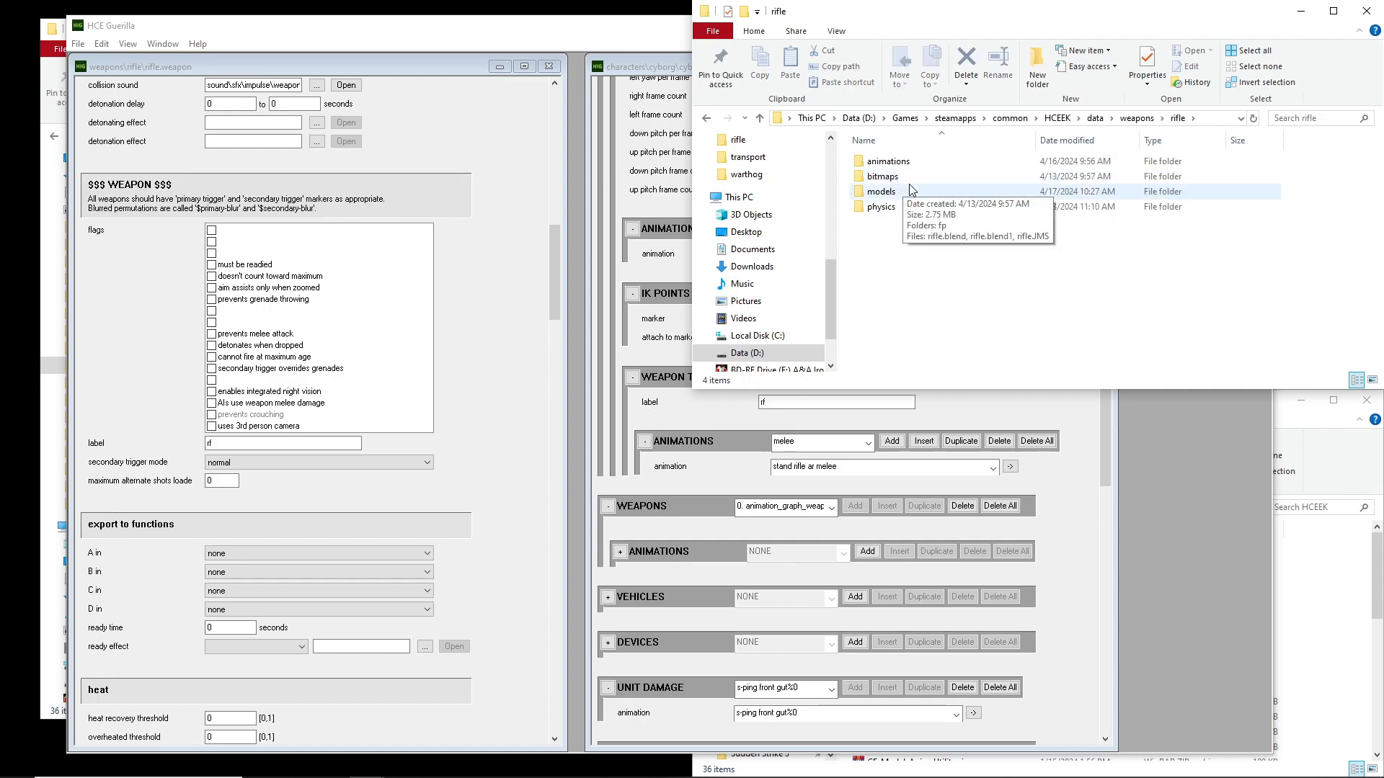
double_click(897, 194)
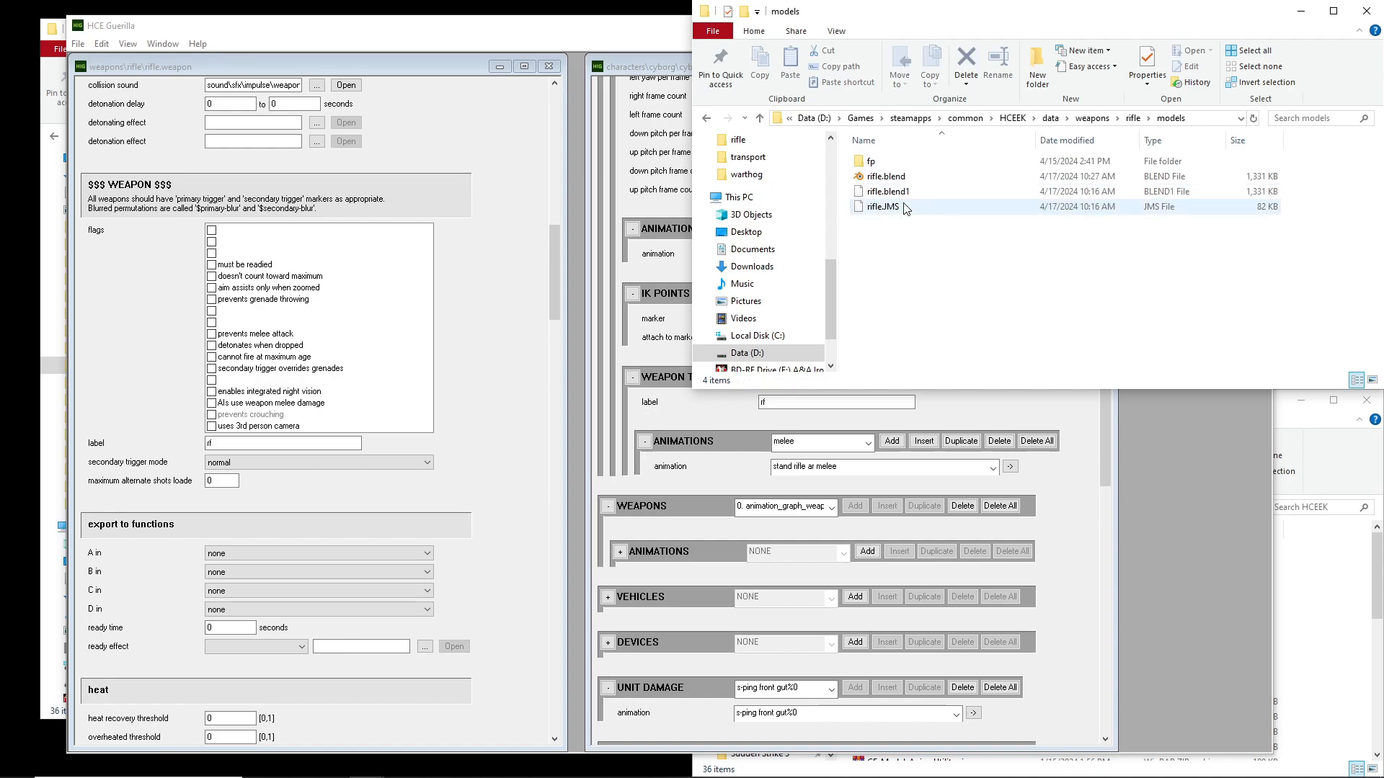
double_click(883, 176)
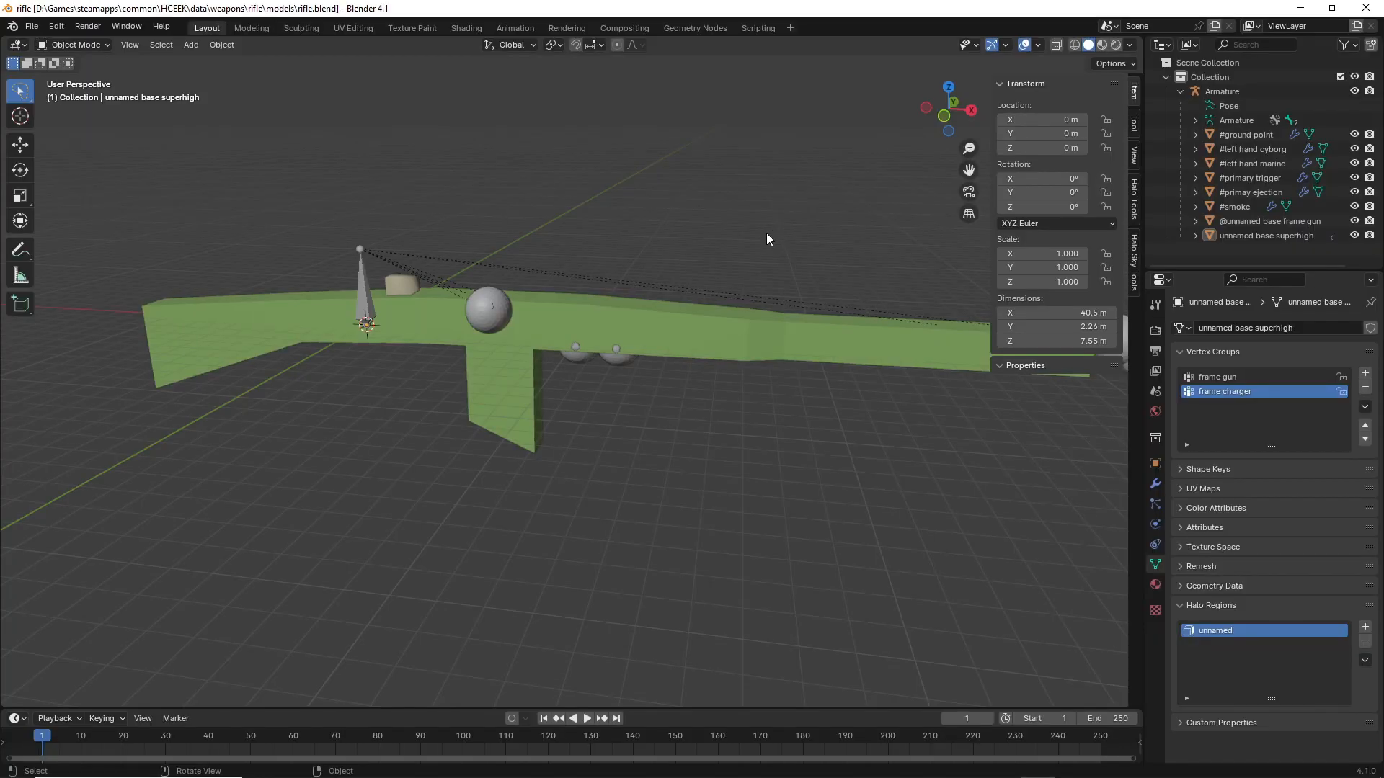
Inspect the #left hand cyborg and #left hand marine markers on the rifle model in Blender
middle_click_drag(767, 239, 707, 232)
left_click(1243, 153)
middle_click_drag(692, 288, 760, 301)
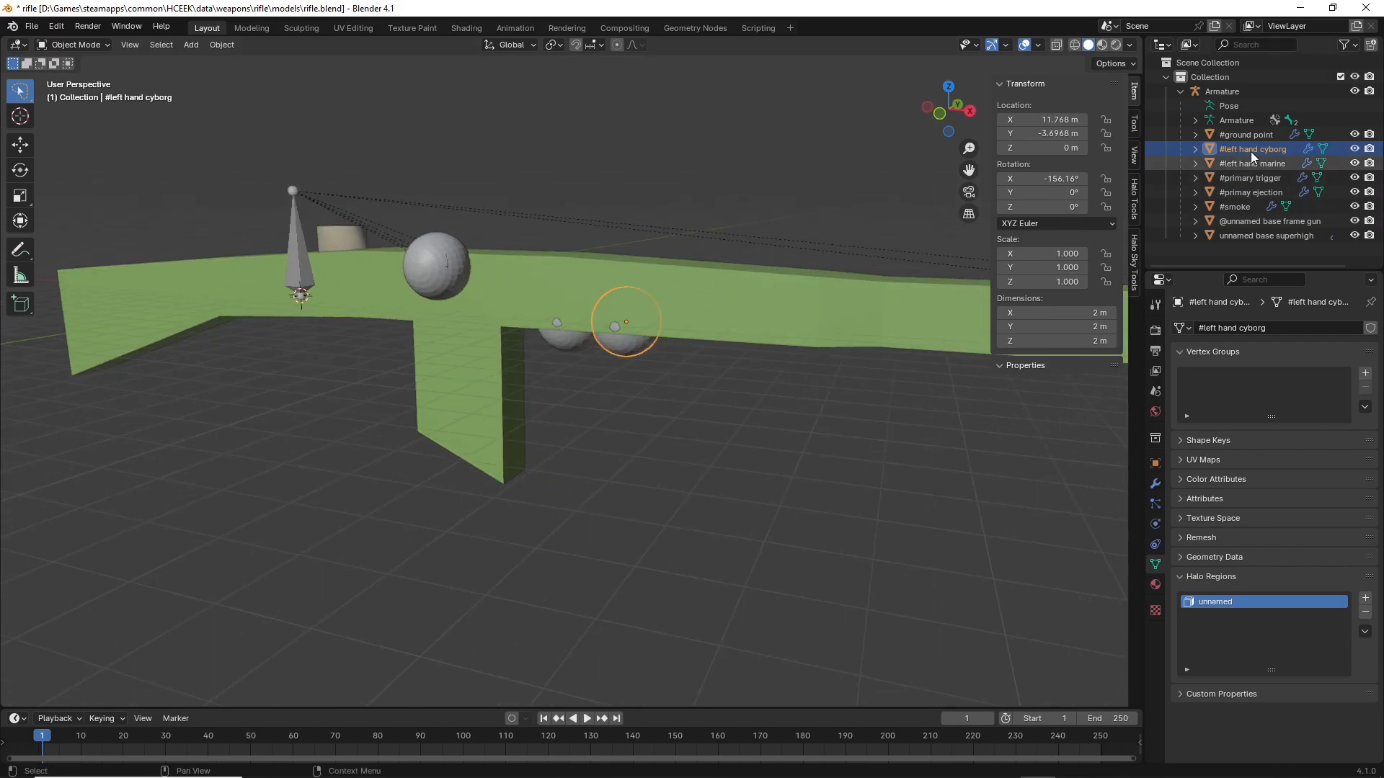
middle_click_drag(686, 498, 638, 449)
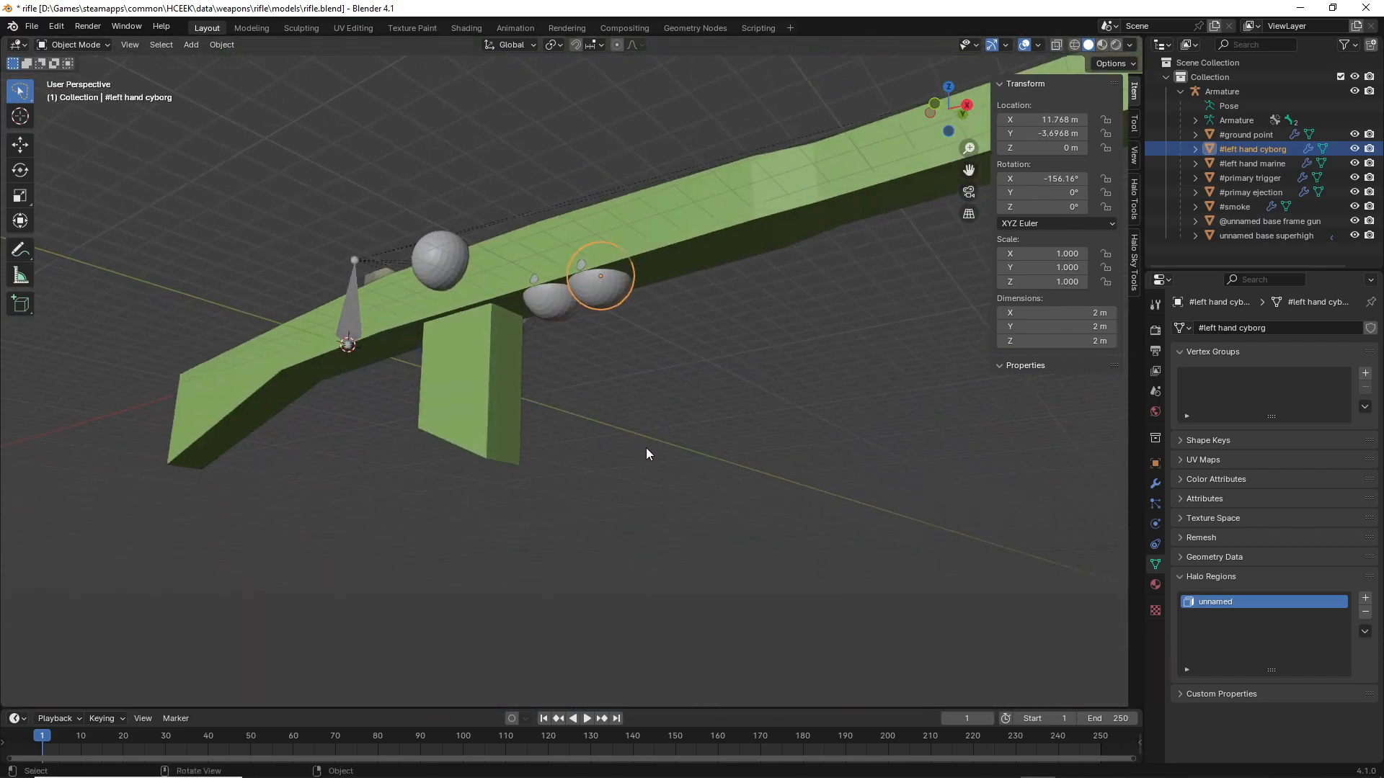
left_click(1272, 166)
middle_click_drag(757, 338, 789, 367)
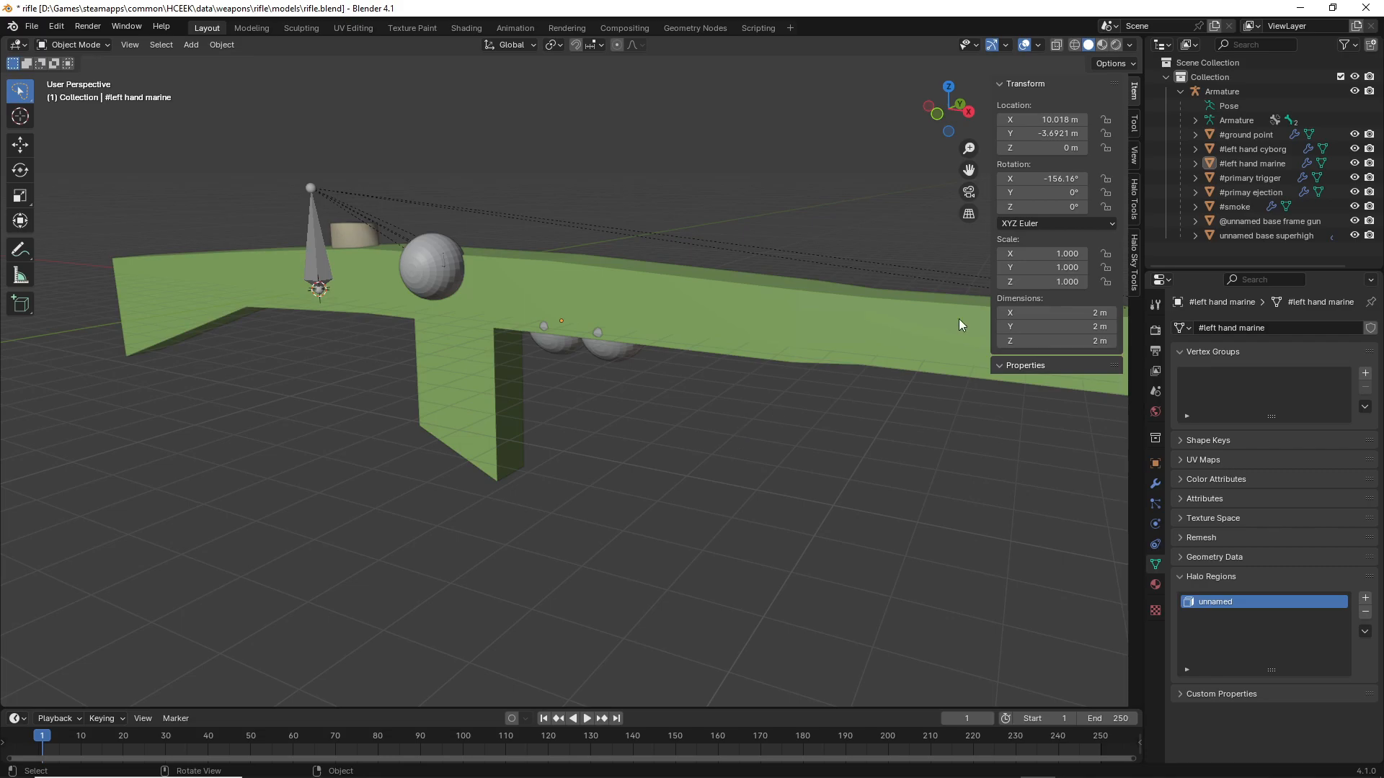
Return to Guerilla and check the attach to marker value in the rifle's IK points
left_click(1301, 8)
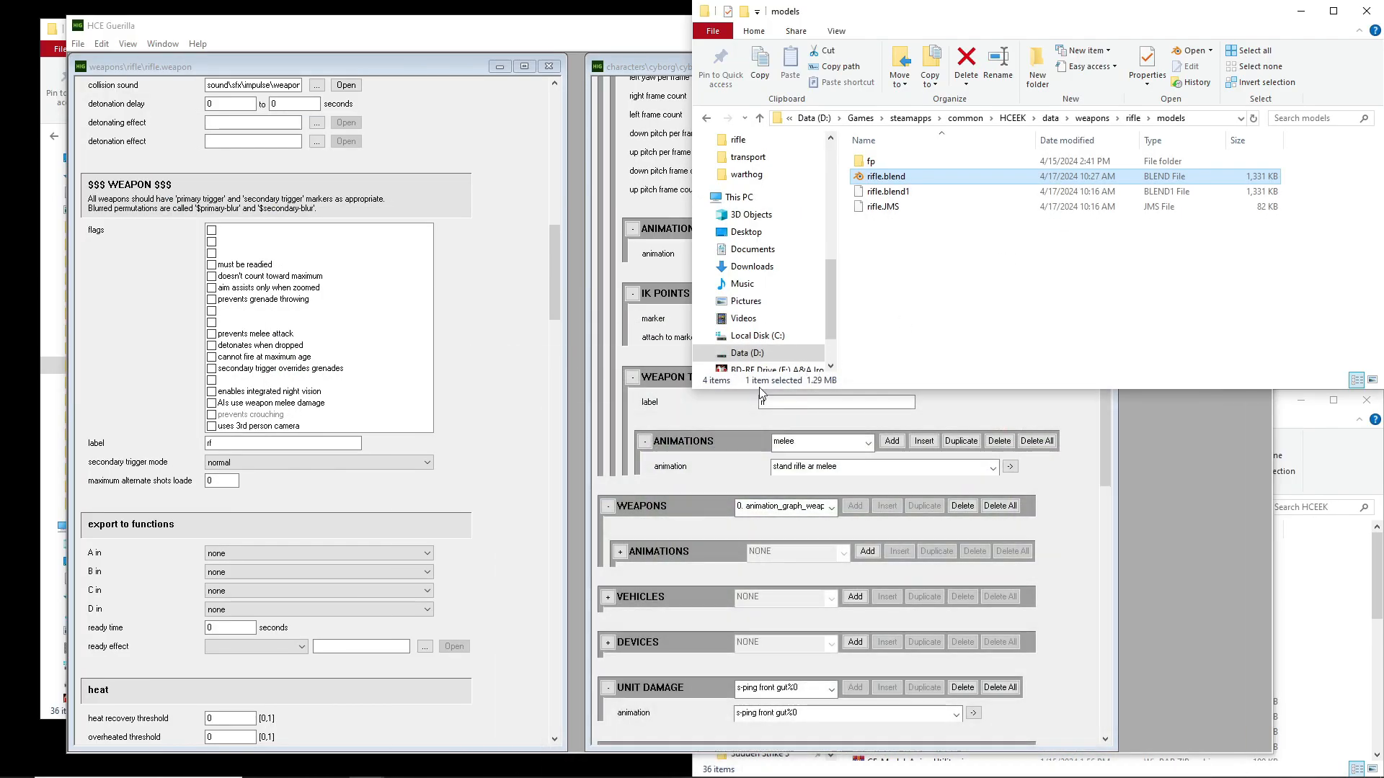
left_click(1117, 531)
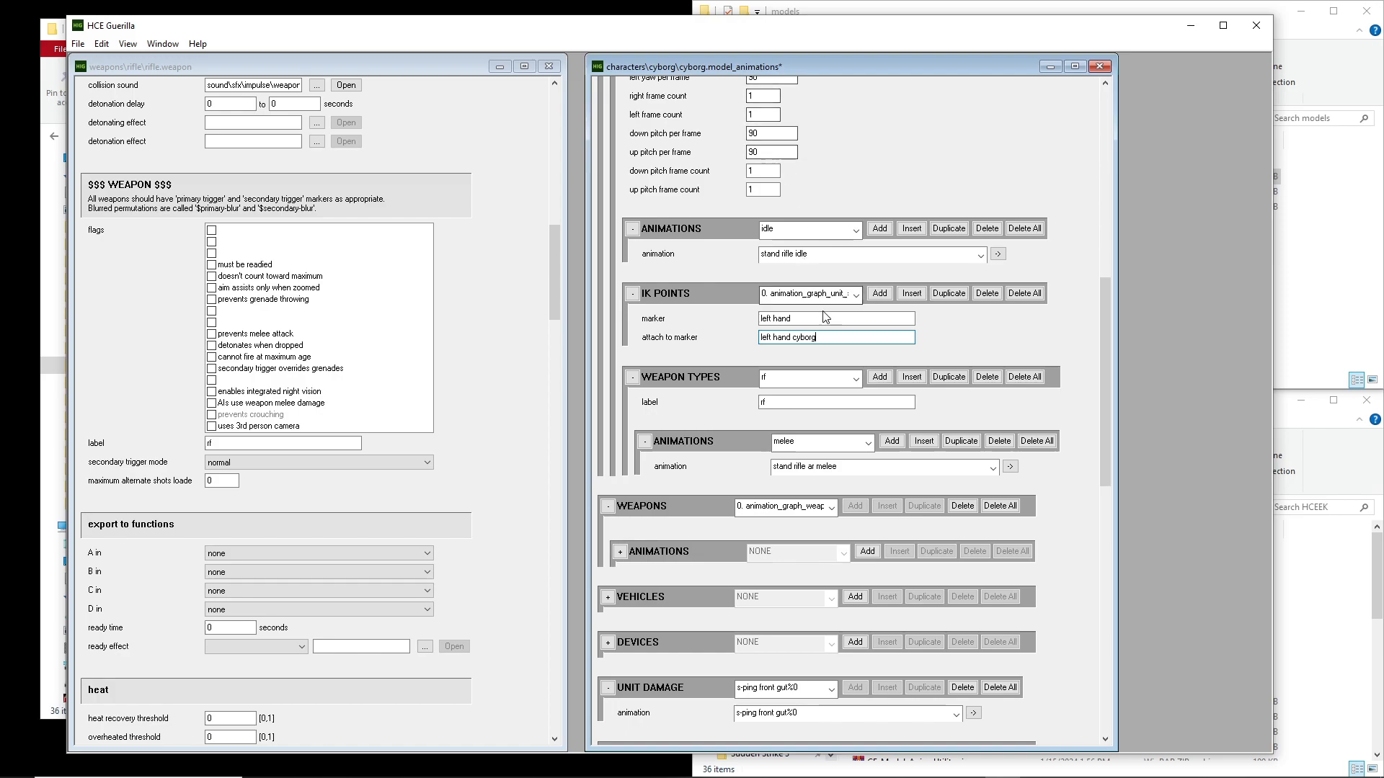
double_click(768, 337)
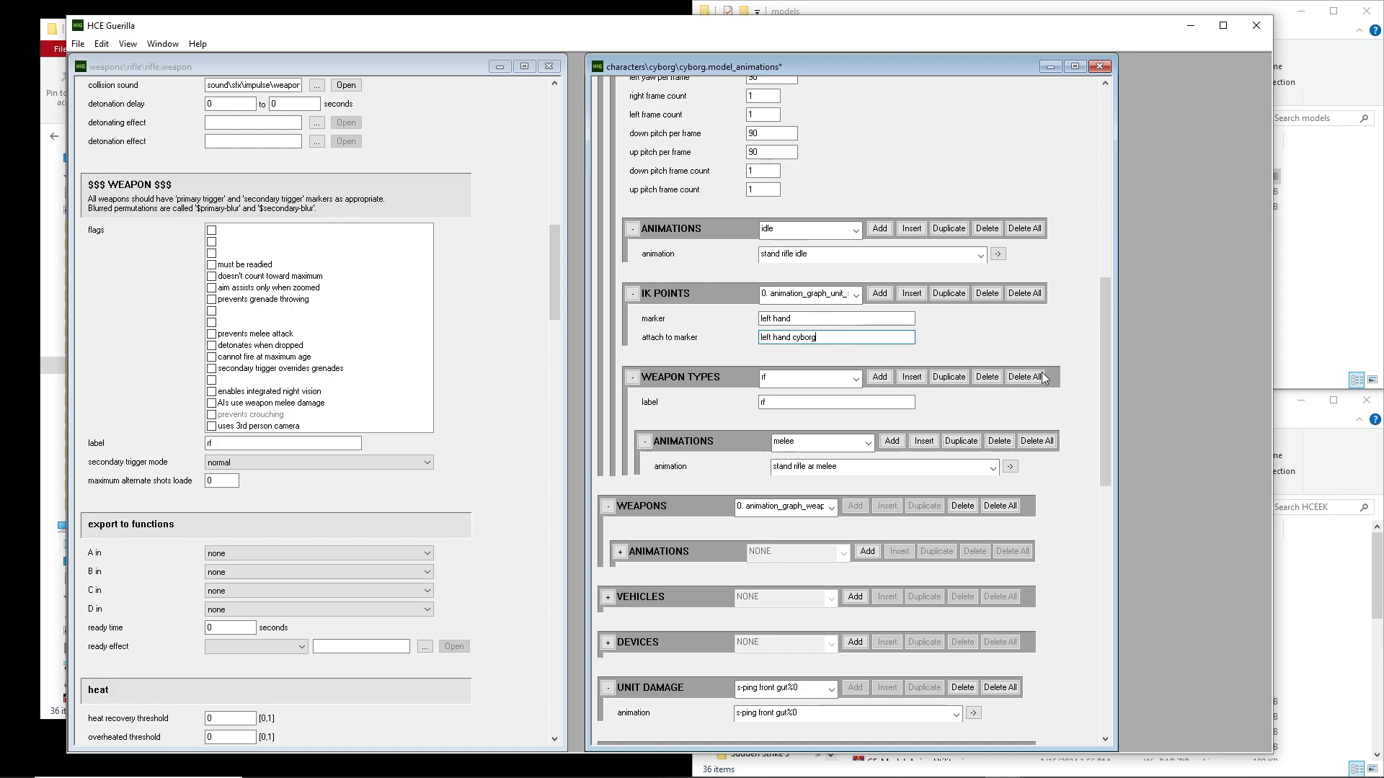
Select the crouch unit in the cyborg animation tag and its rifle weapons entry
left_click_drag(1105, 398, 1136, 181)
left_click(801, 153)
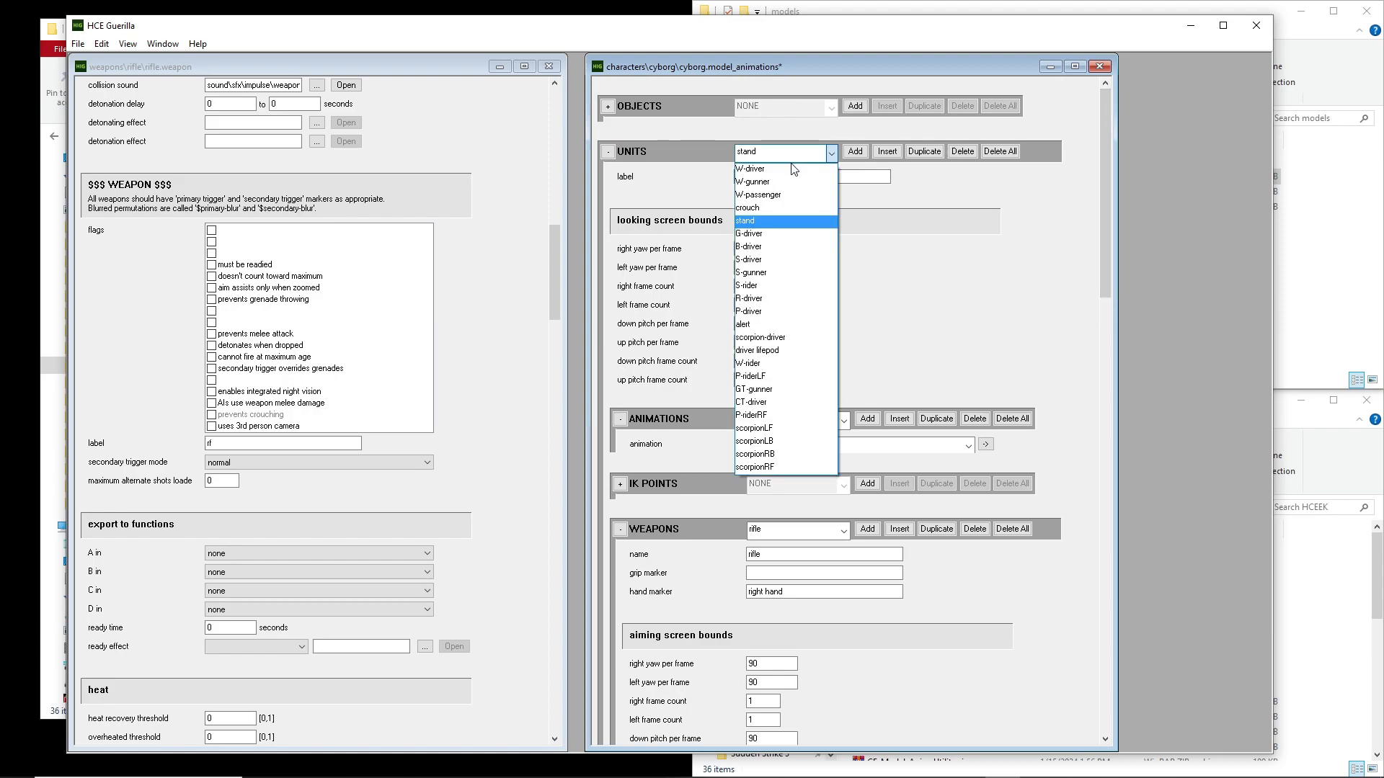
left_click(775, 203)
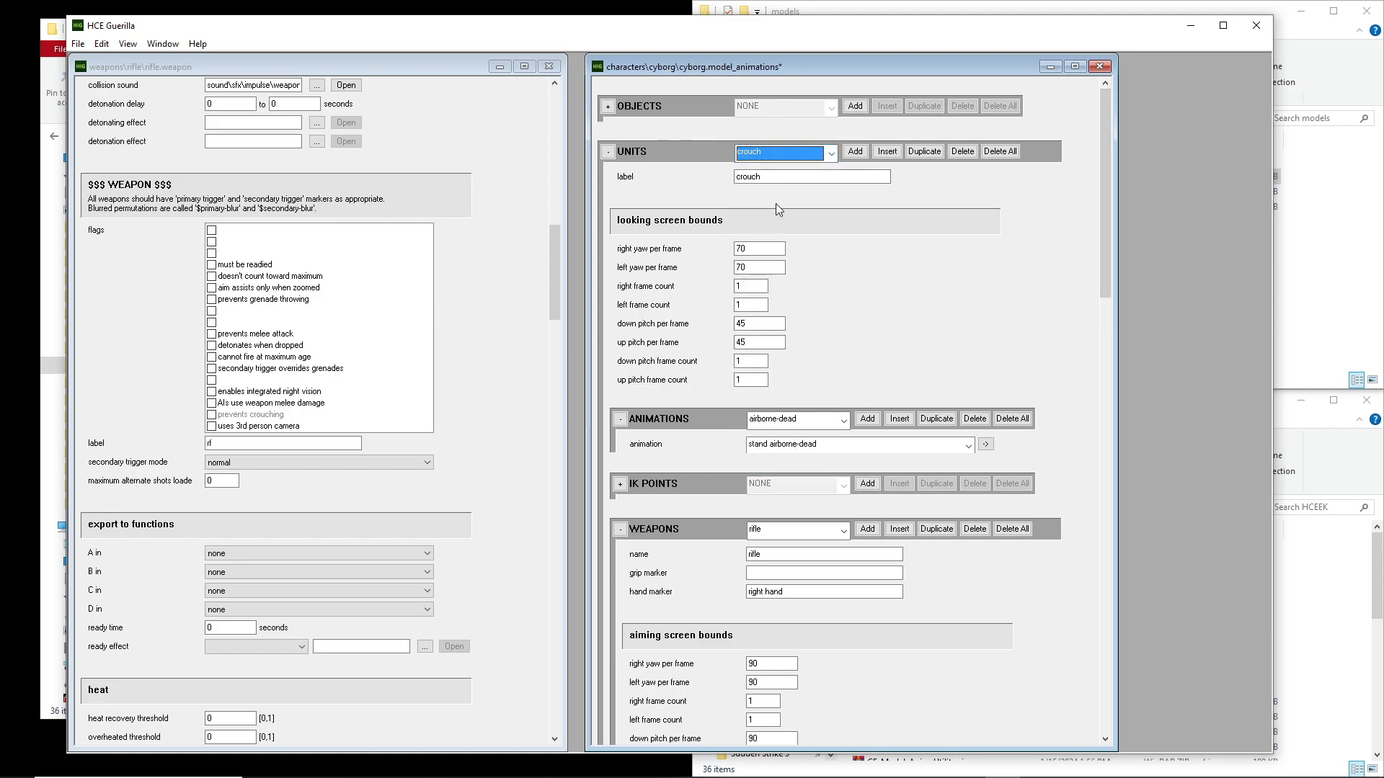
left_click_drag(1103, 195, 1104, 287)
left_click(784, 231)
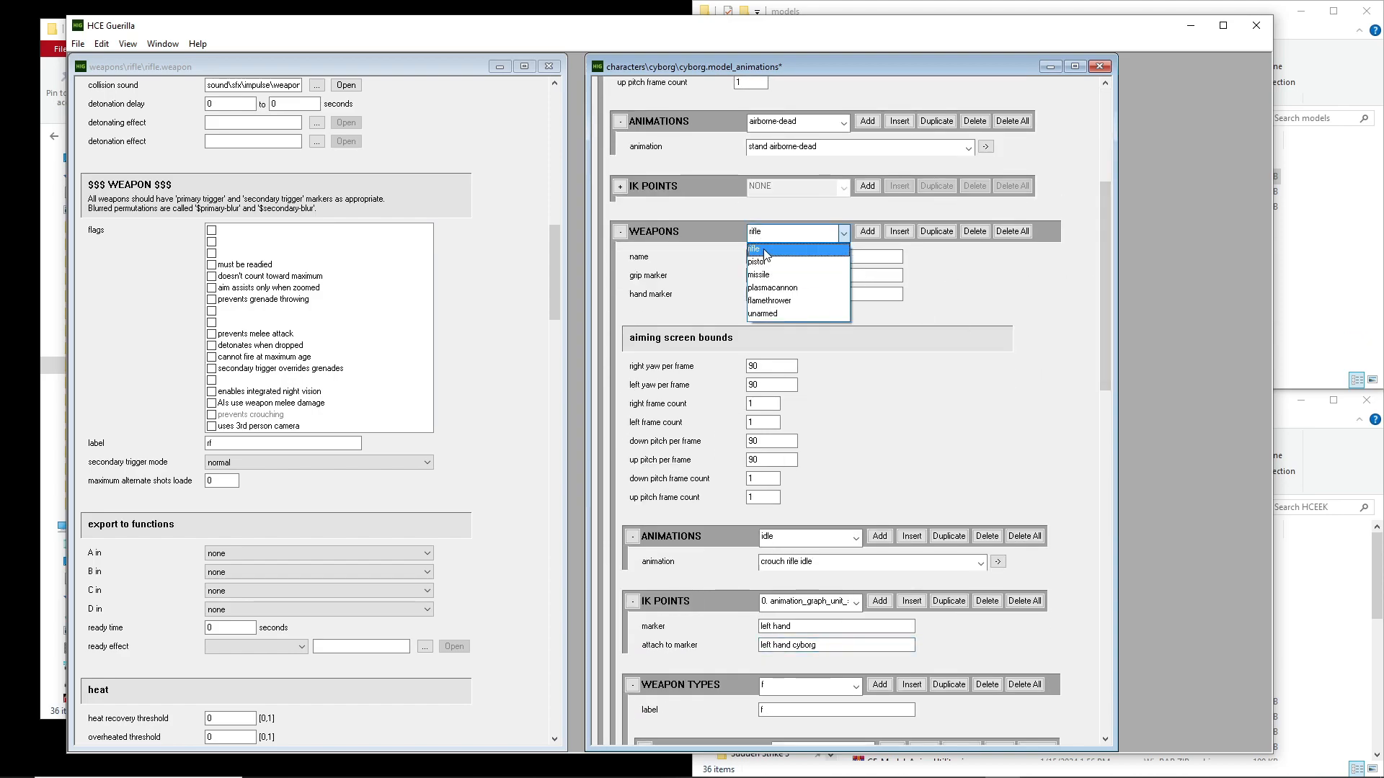
left_click(821, 249)
Add a weapon type to the crouch rifle entry, labelled the same as the rifle weapon tag
left_click_drag(1106, 228, 1105, 303)
left_click(807, 450)
left_click(826, 460)
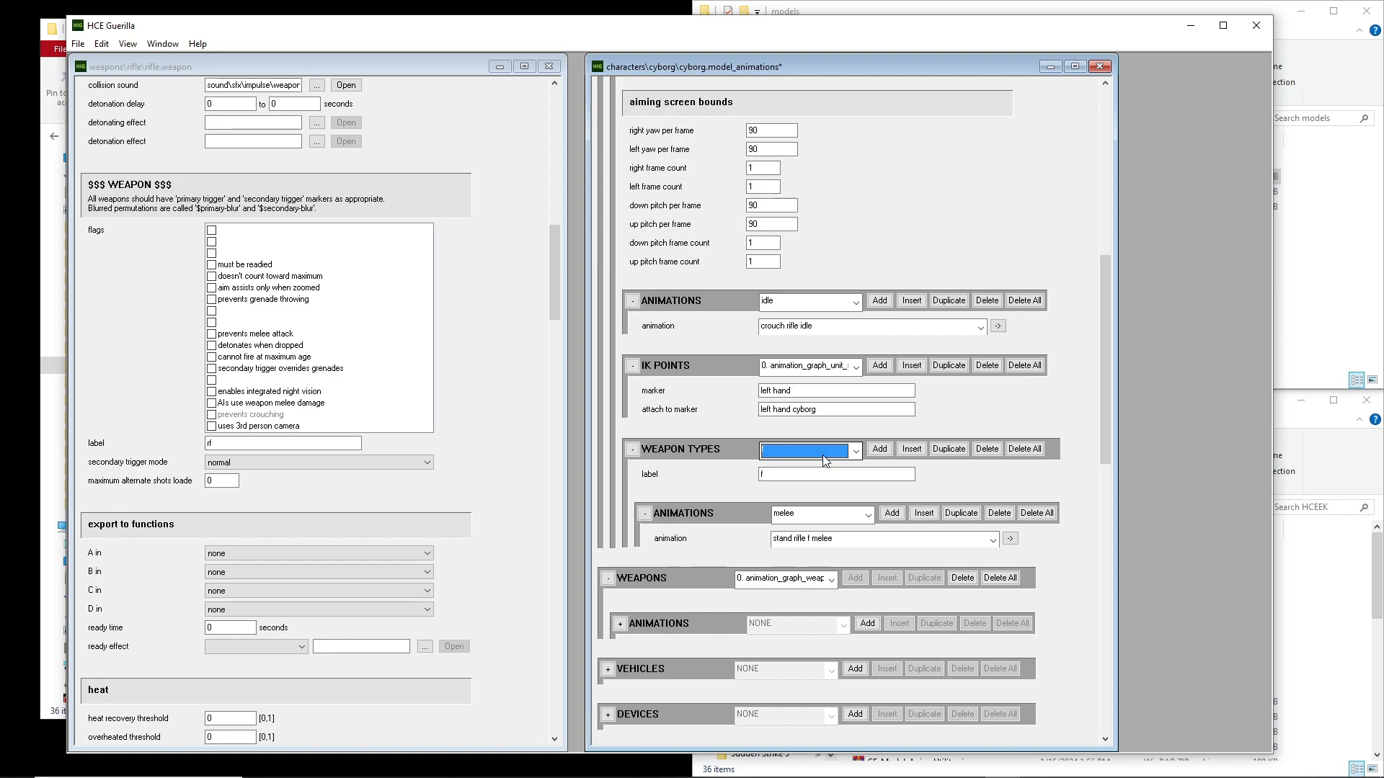
left_click(879, 449)
left_click(804, 474)
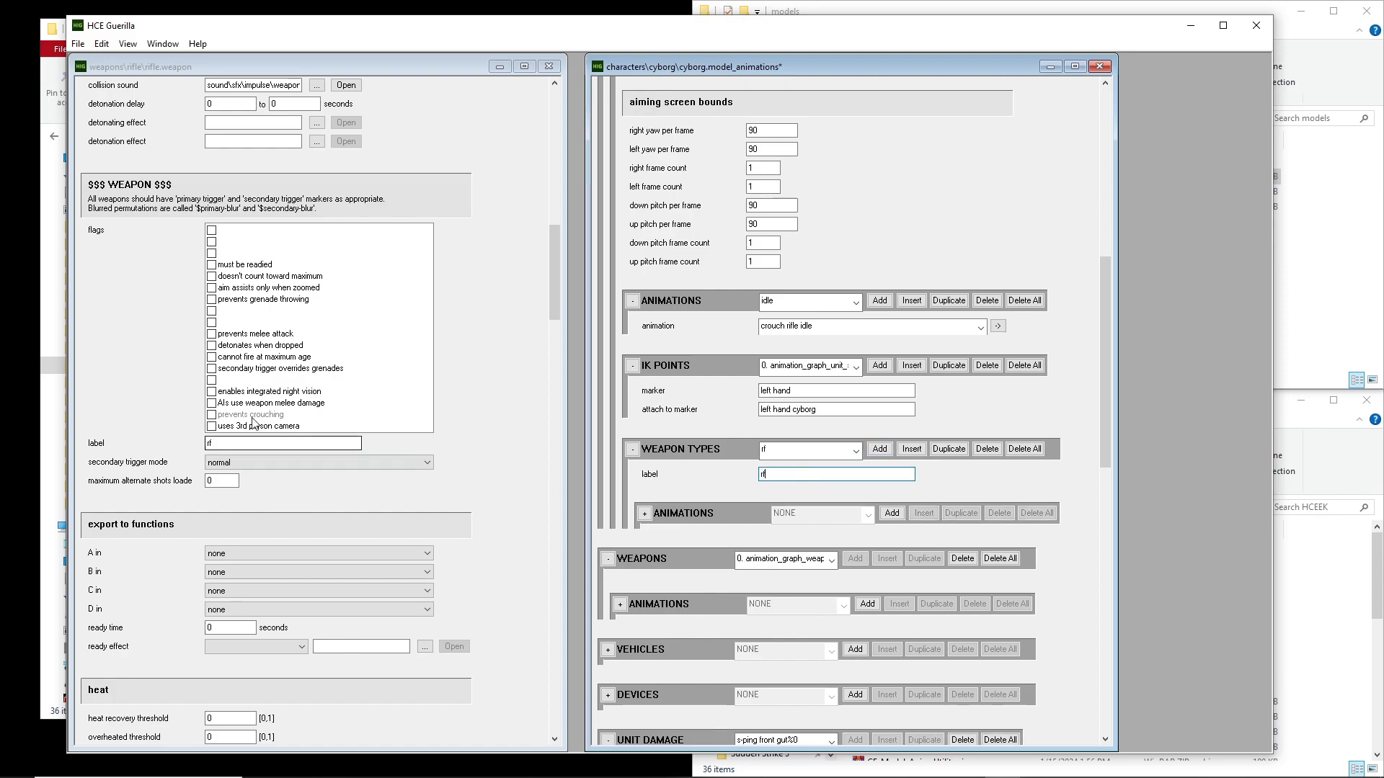
left_click(160, 448)
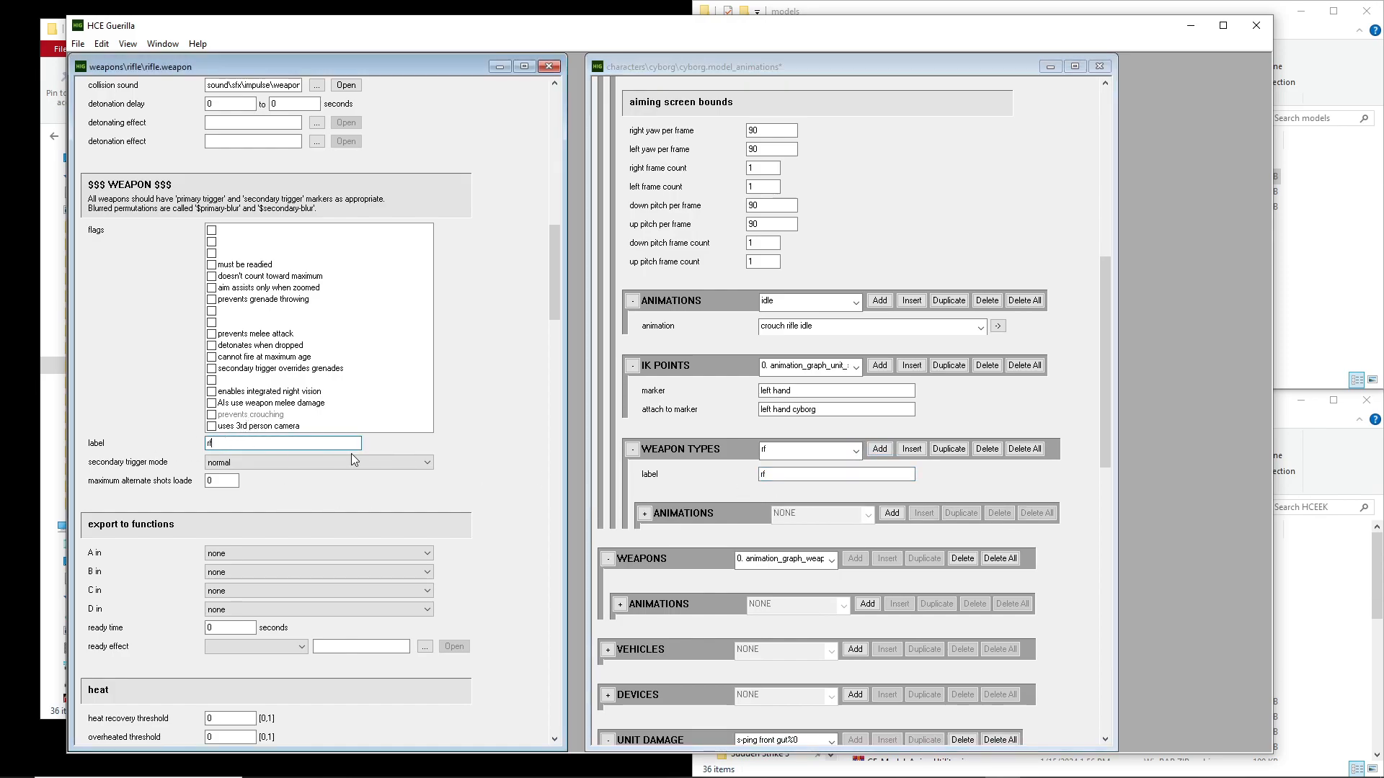
left_click(793, 474)
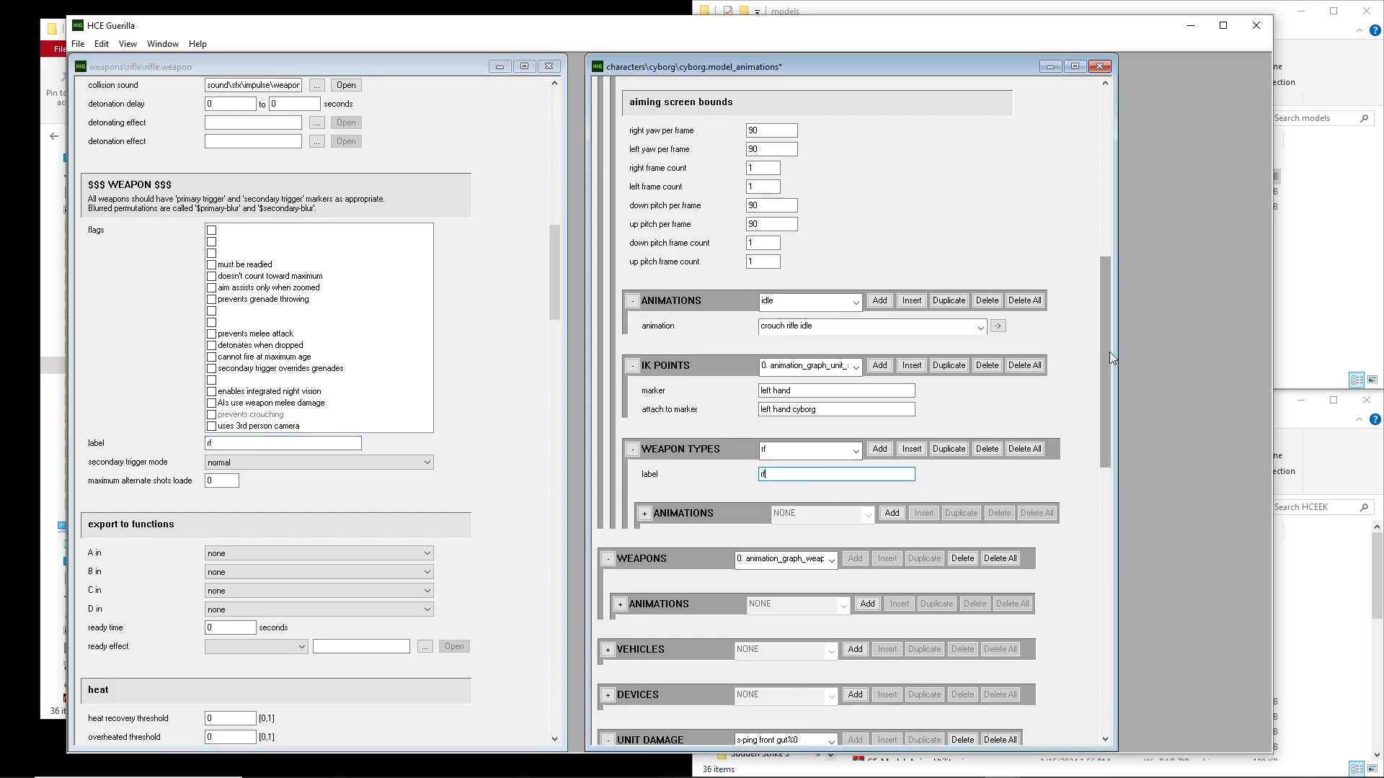
Add animation slots to the new weapon type from reload-1 through melee, deleting the surplus overheat slot
scroll(1112, 358, "down", 1)
left_click(892, 475)
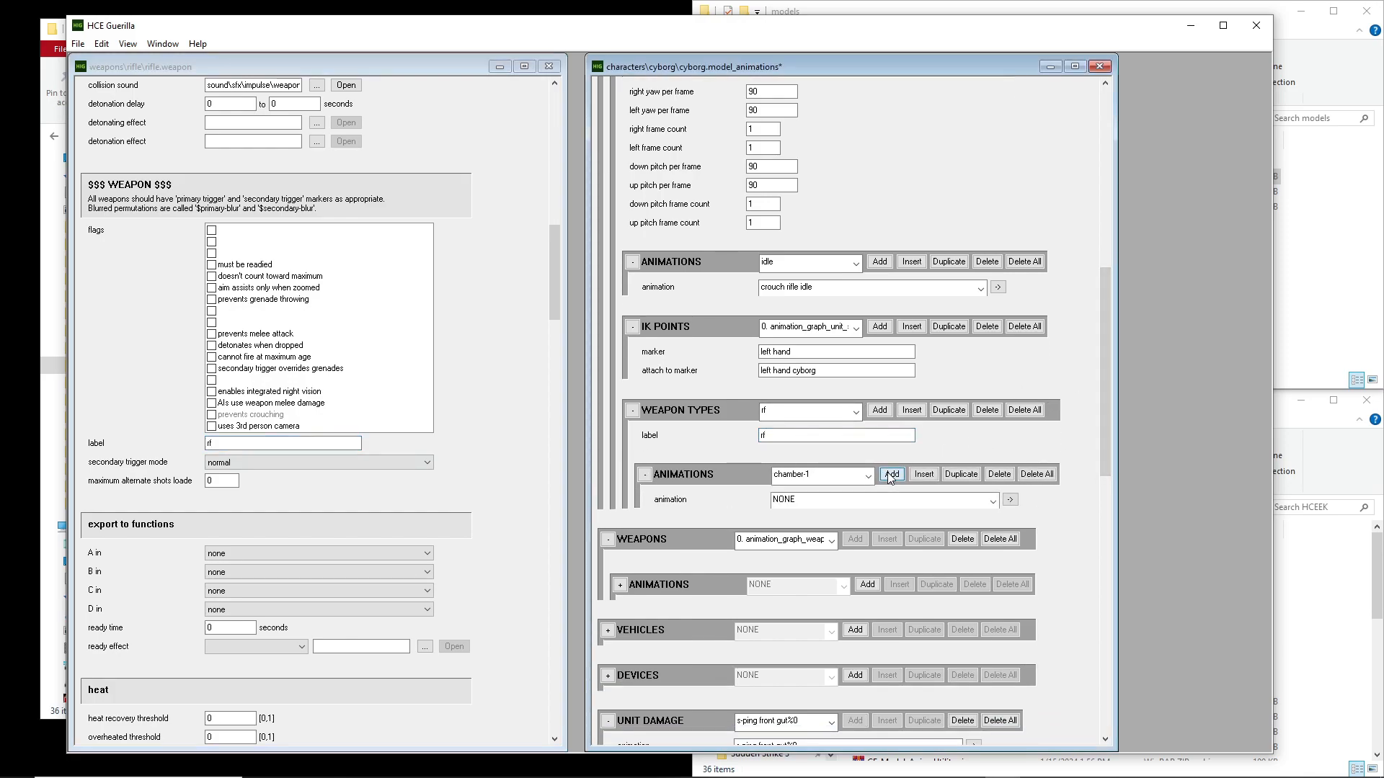
left_click(891, 475)
left_click(892, 475)
left_click(891, 475)
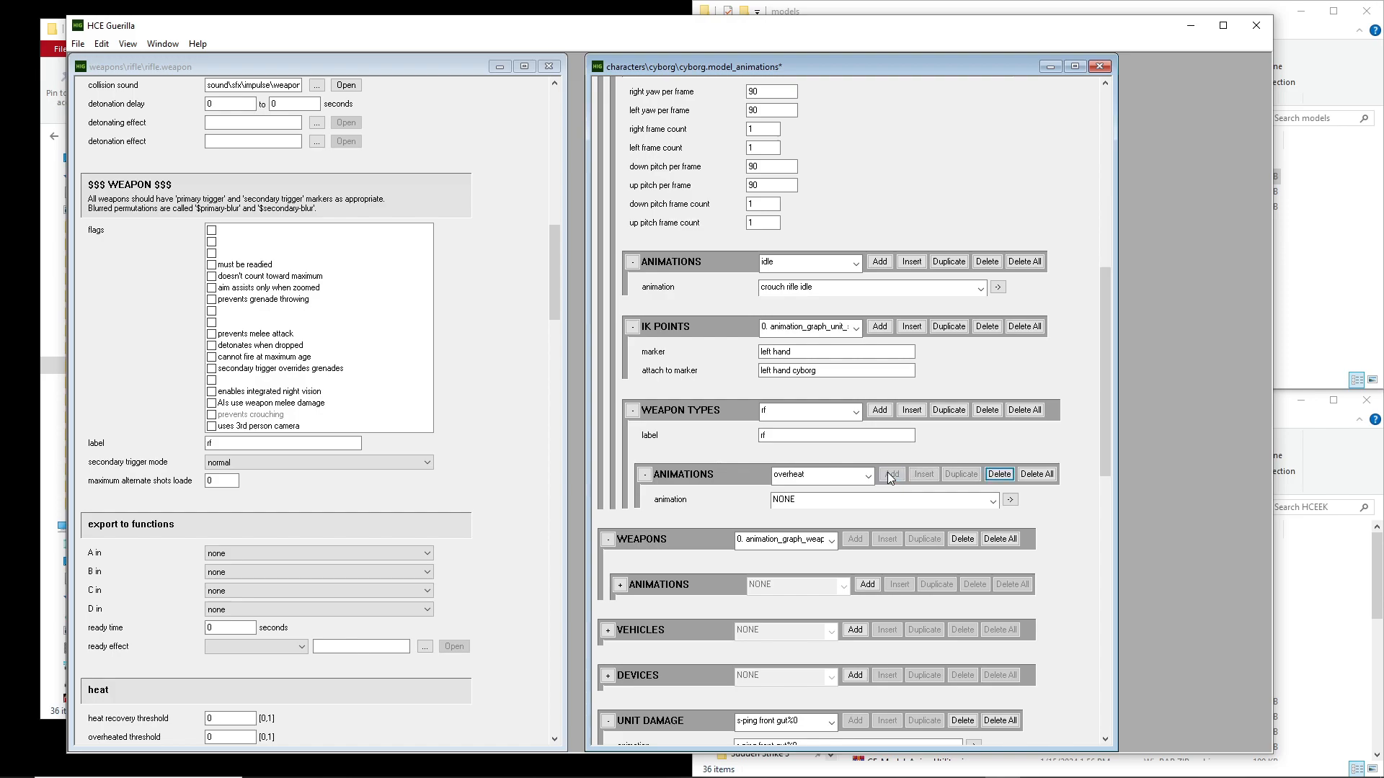
left_click(868, 476)
left_click(807, 609)
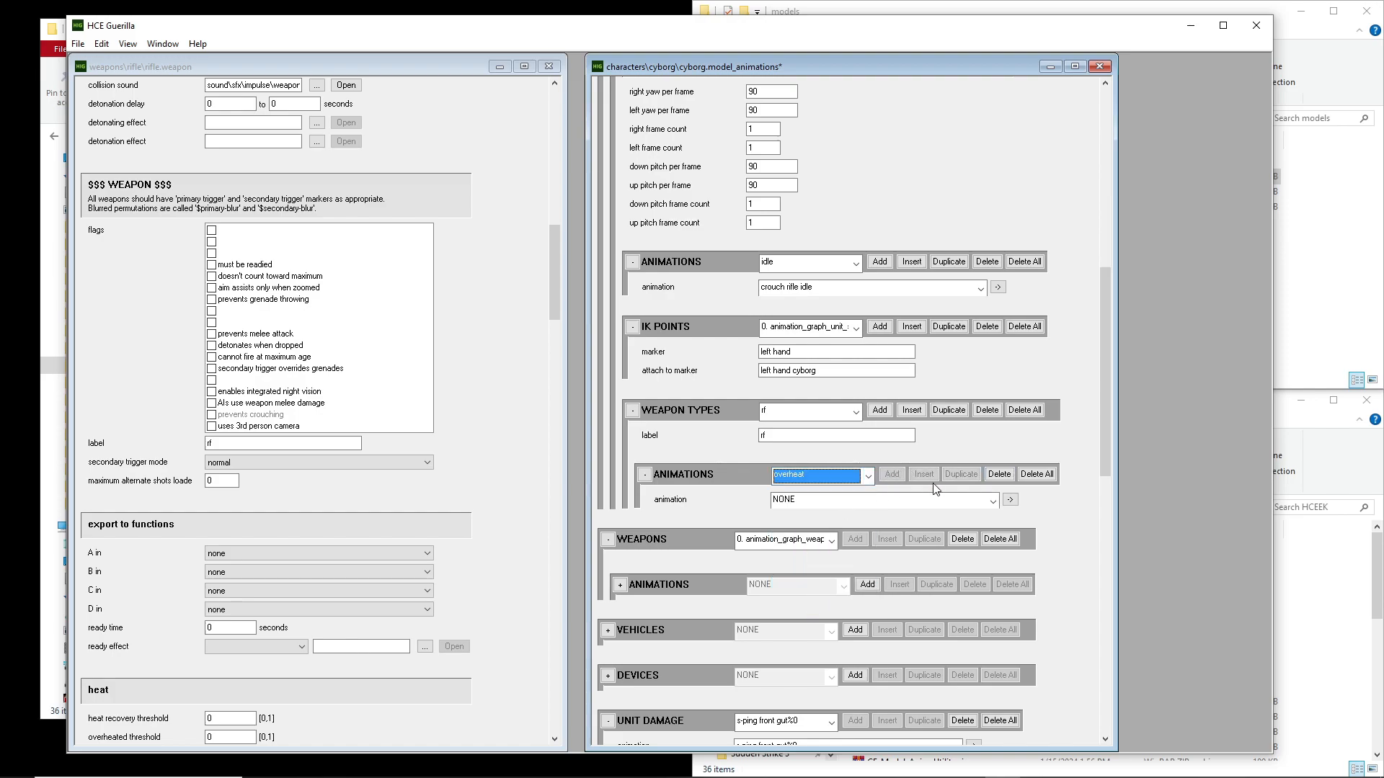
left_click(999, 474)
left_click(868, 476)
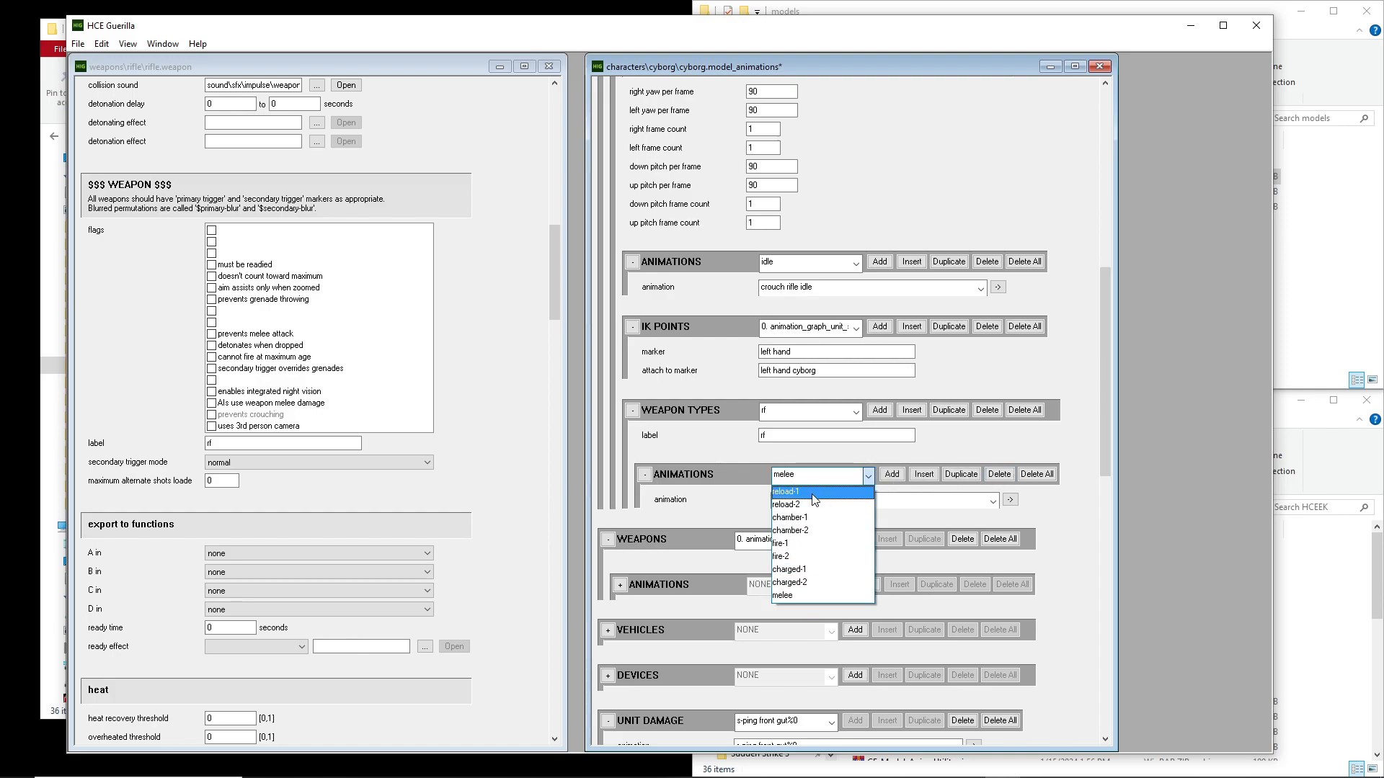
left_click(812, 503)
left_click(812, 501)
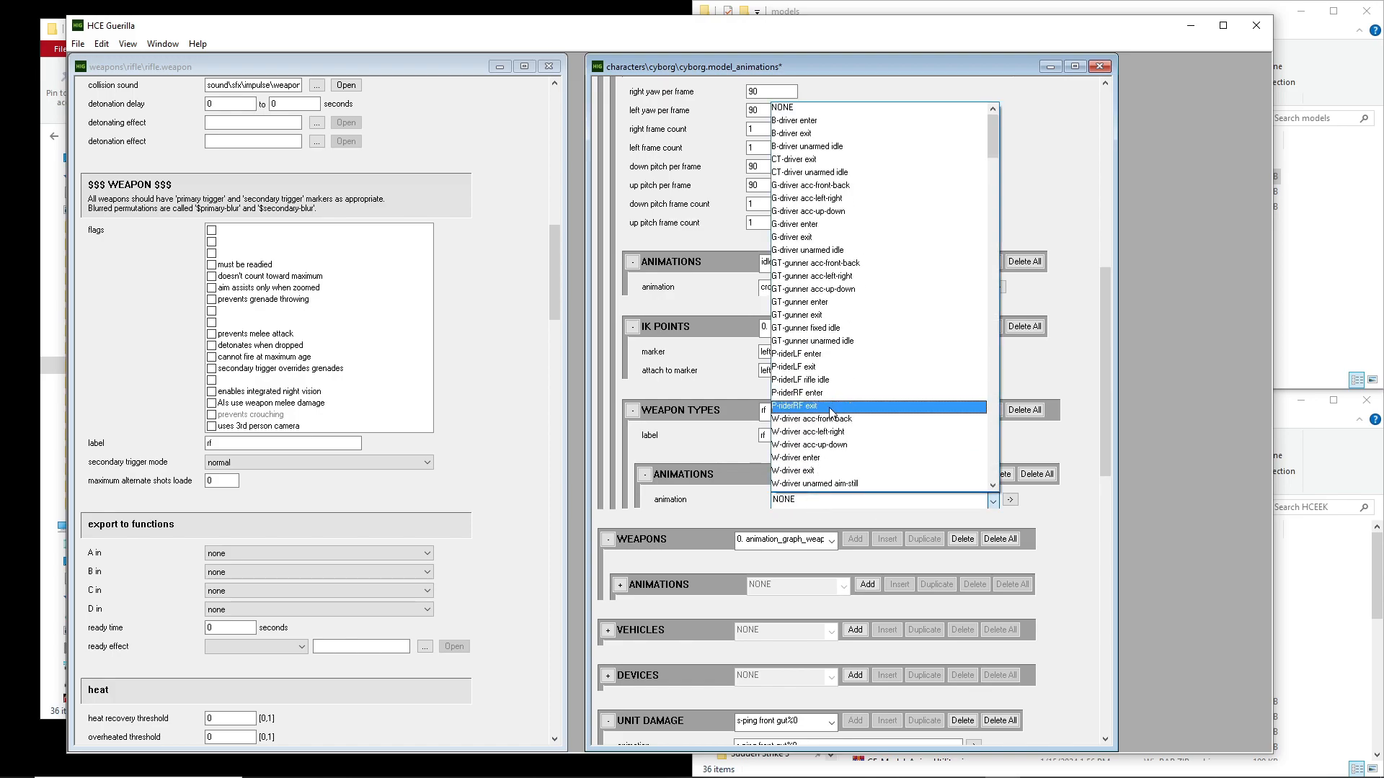
left_click_drag(996, 138, 988, 220)
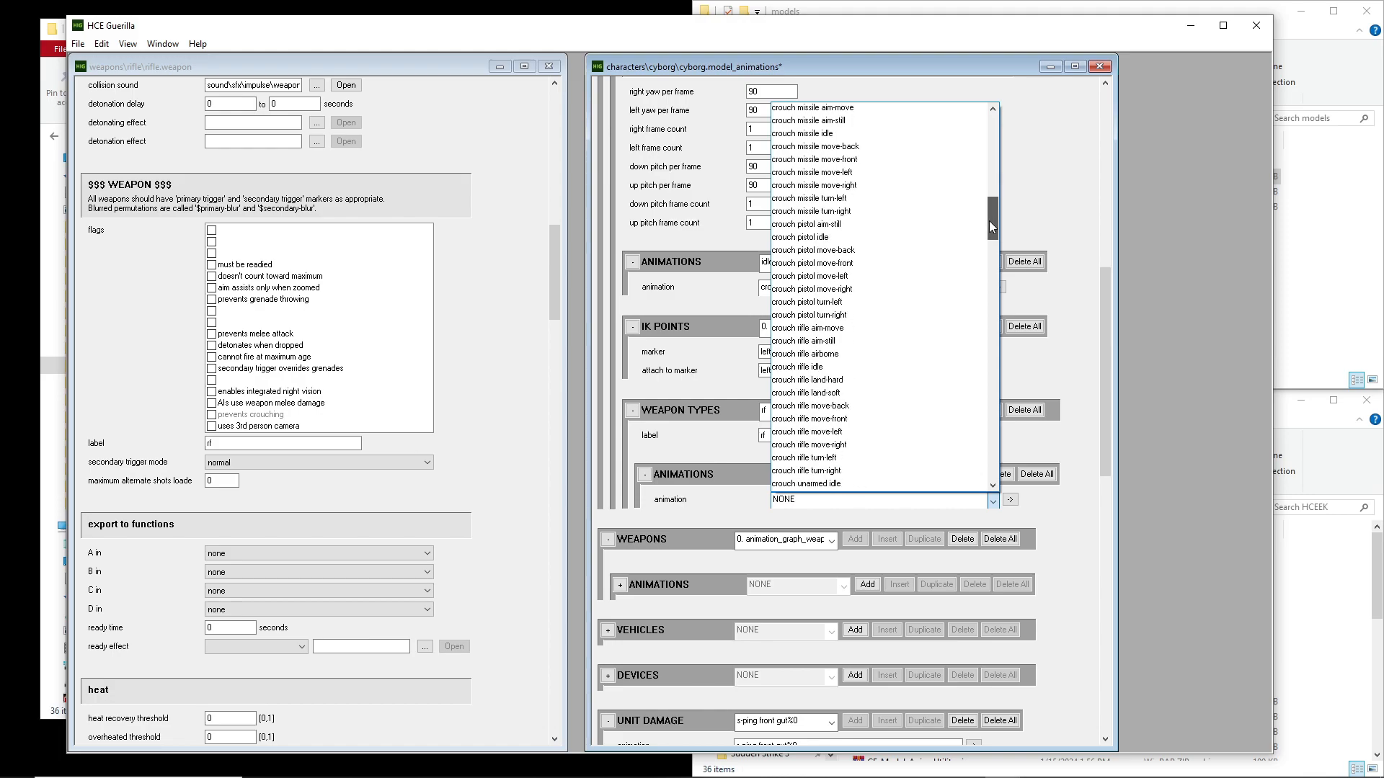
scroll(881, 392, "down", 3)
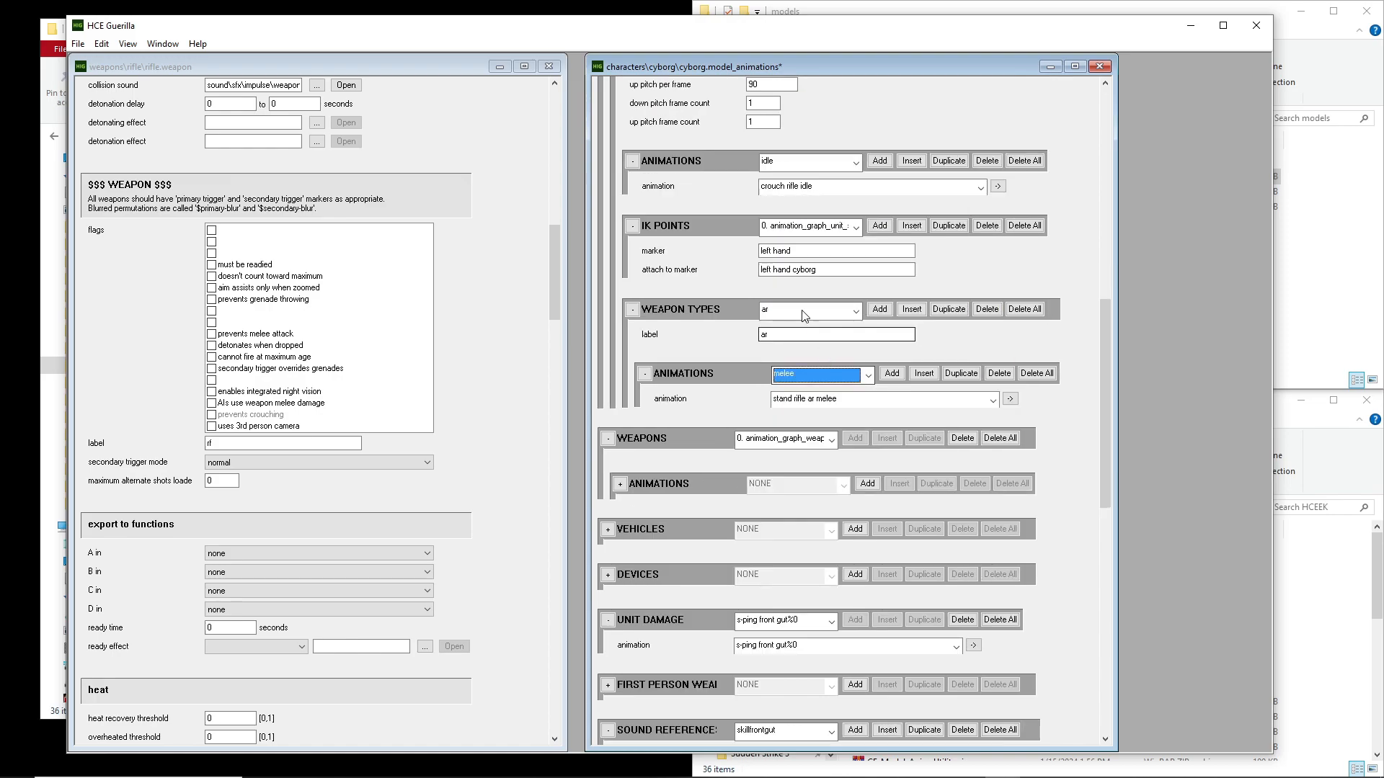
left_click(801, 310)
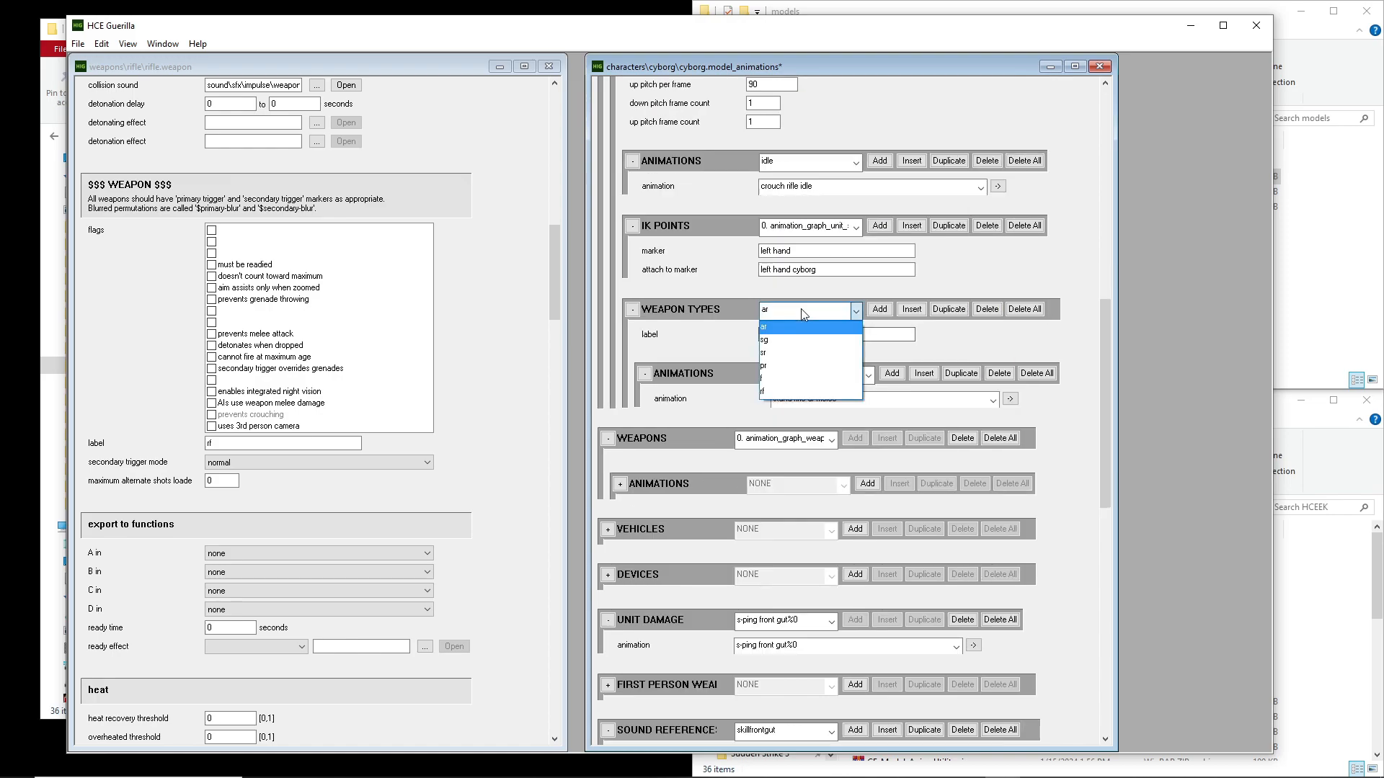
left_click(789, 392)
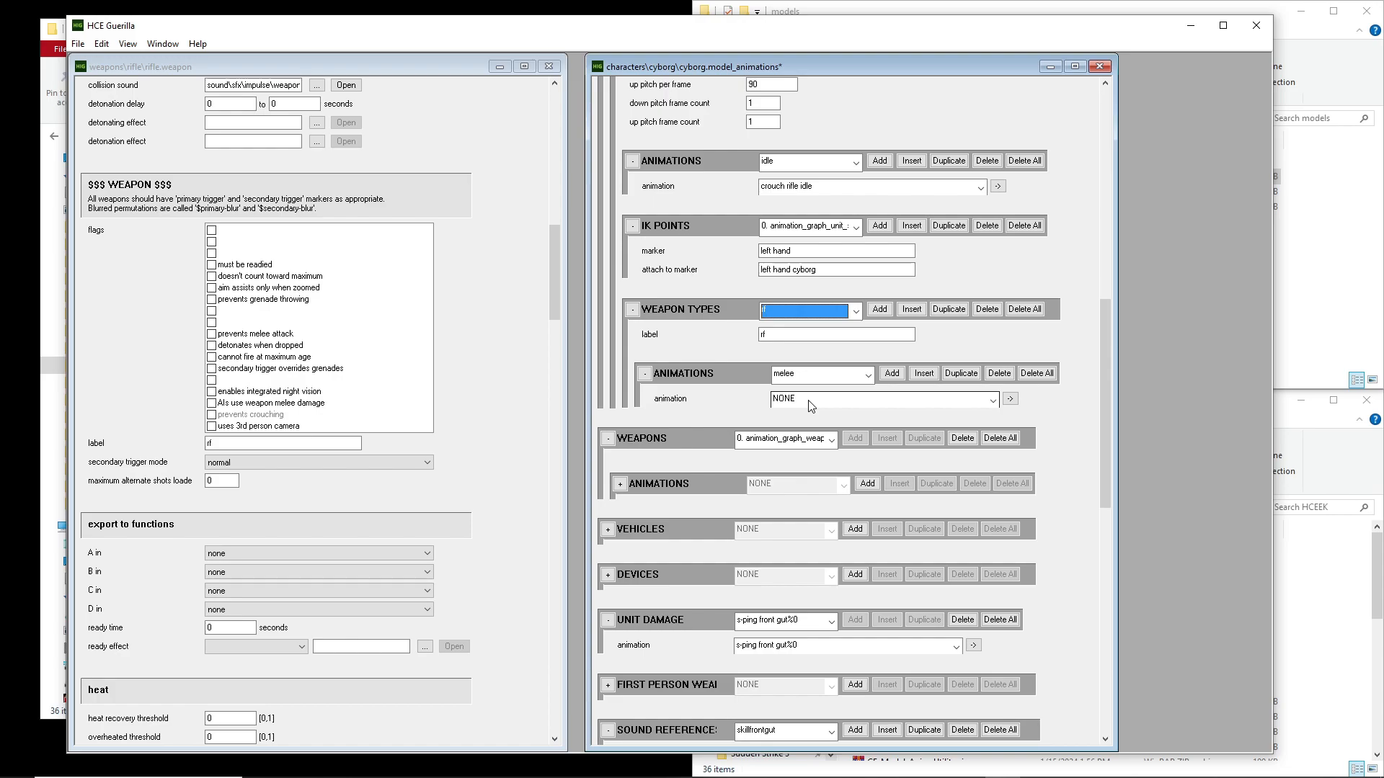
Assign the stand rifle ar reload-1 animation to the new weapon type's reload-1 slot
left_click(802, 375)
left_click(802, 380)
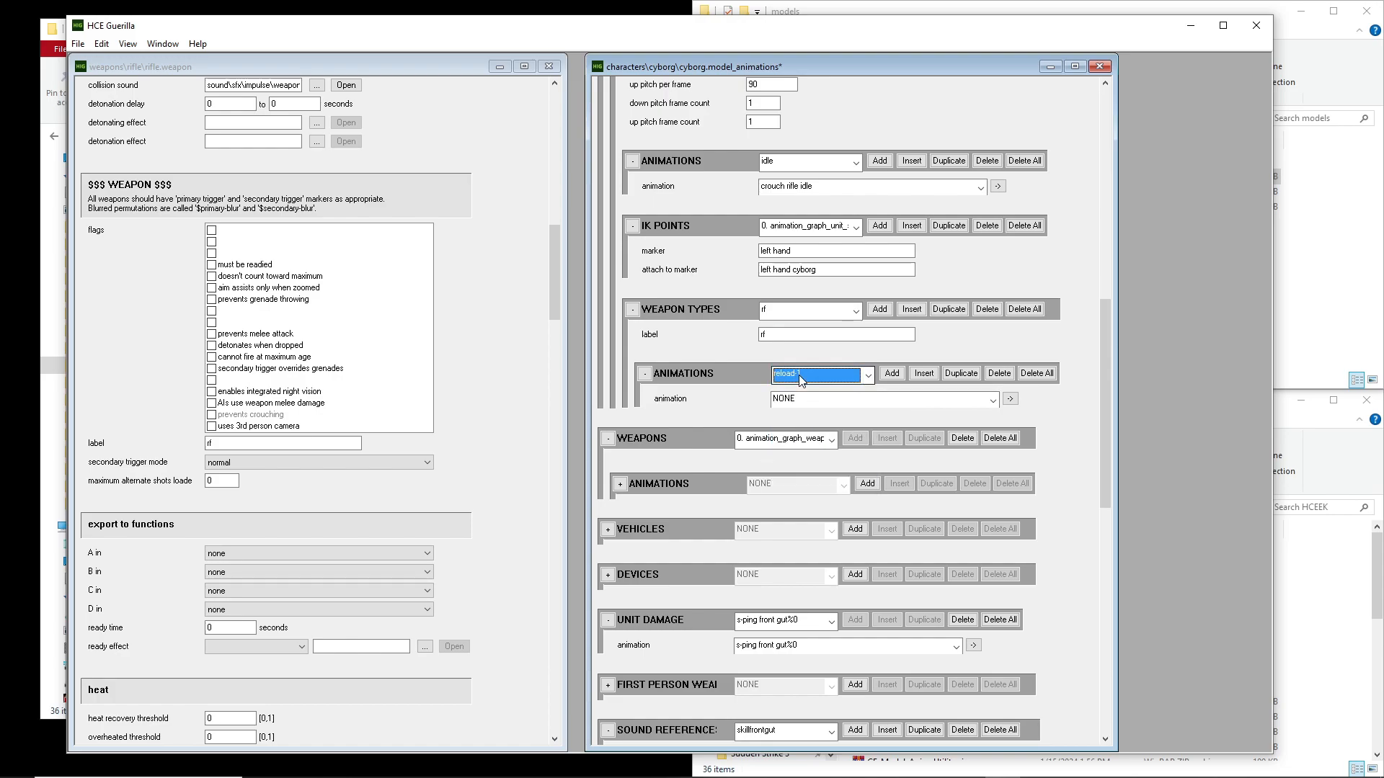
left_click(828, 400)
left_click_drag(992, 37, 945, 254)
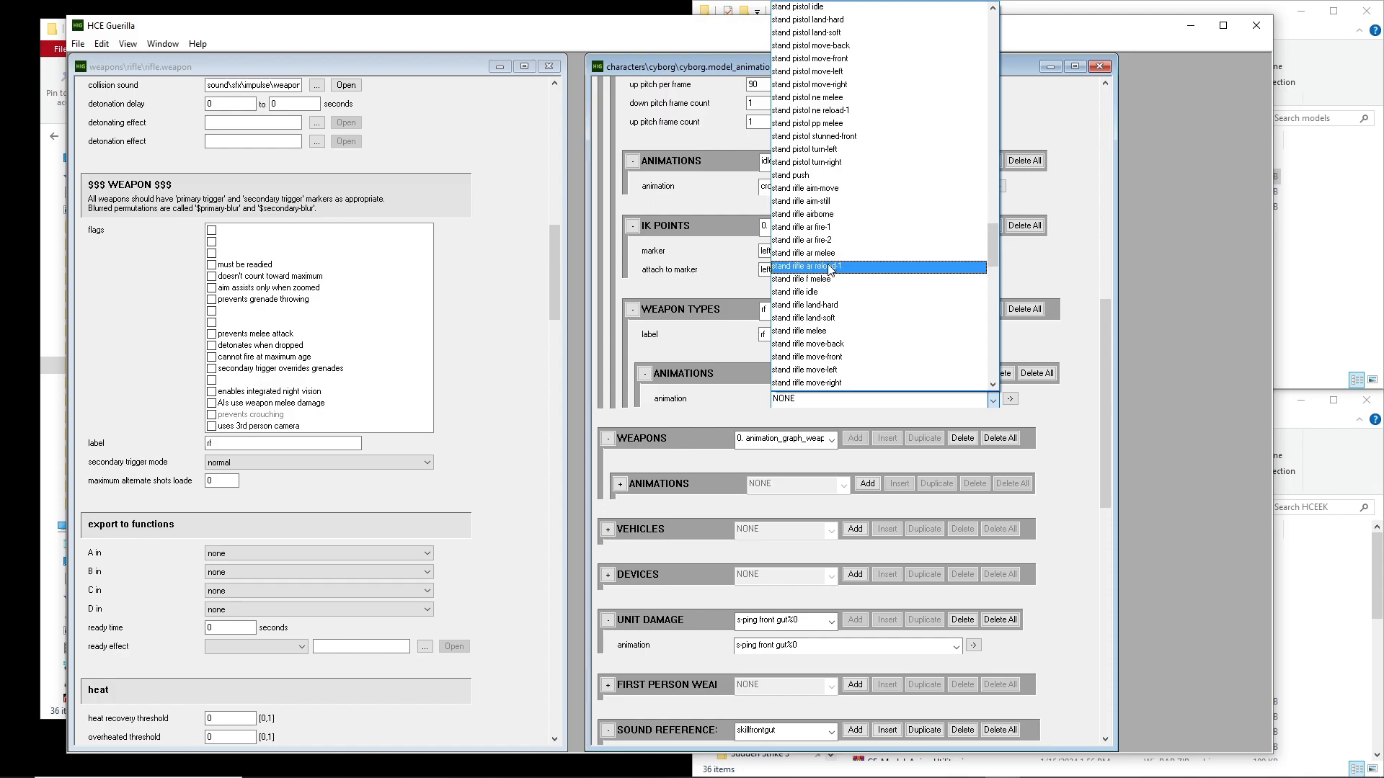
left_click(806, 266)
Assign the stand rifle ar fire-1 animation to the new weapon type's fire-1 slot
left_click(804, 375)
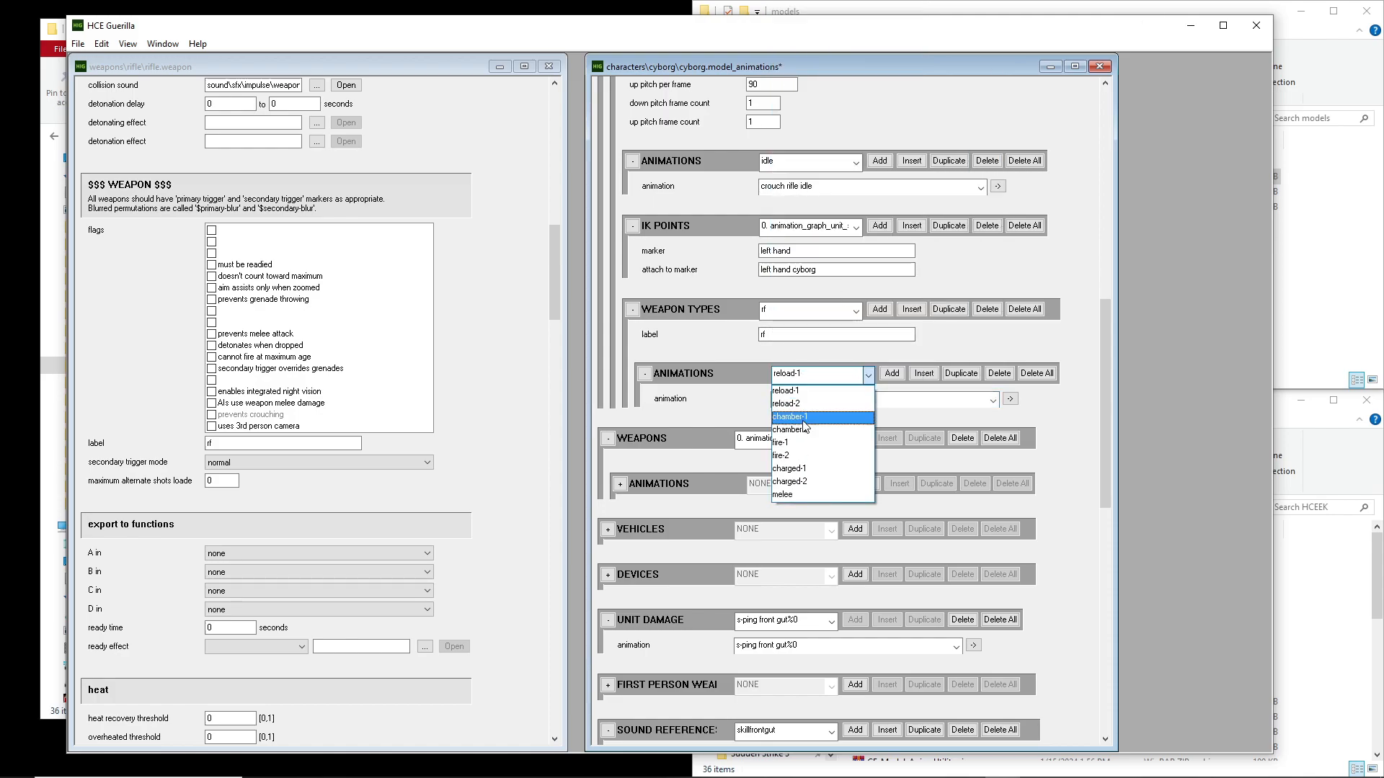
left_click(808, 453)
left_click(791, 400)
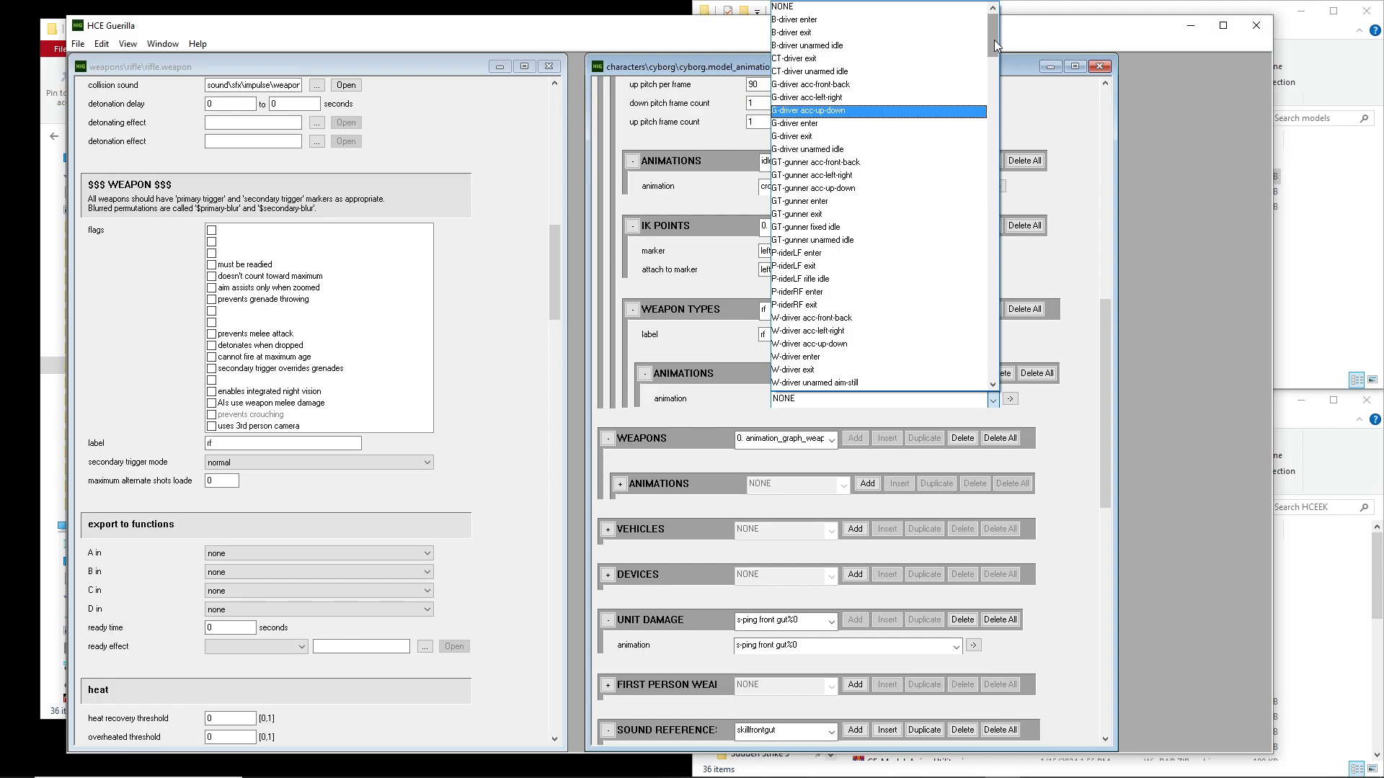
left_click_drag(997, 45, 981, 162)
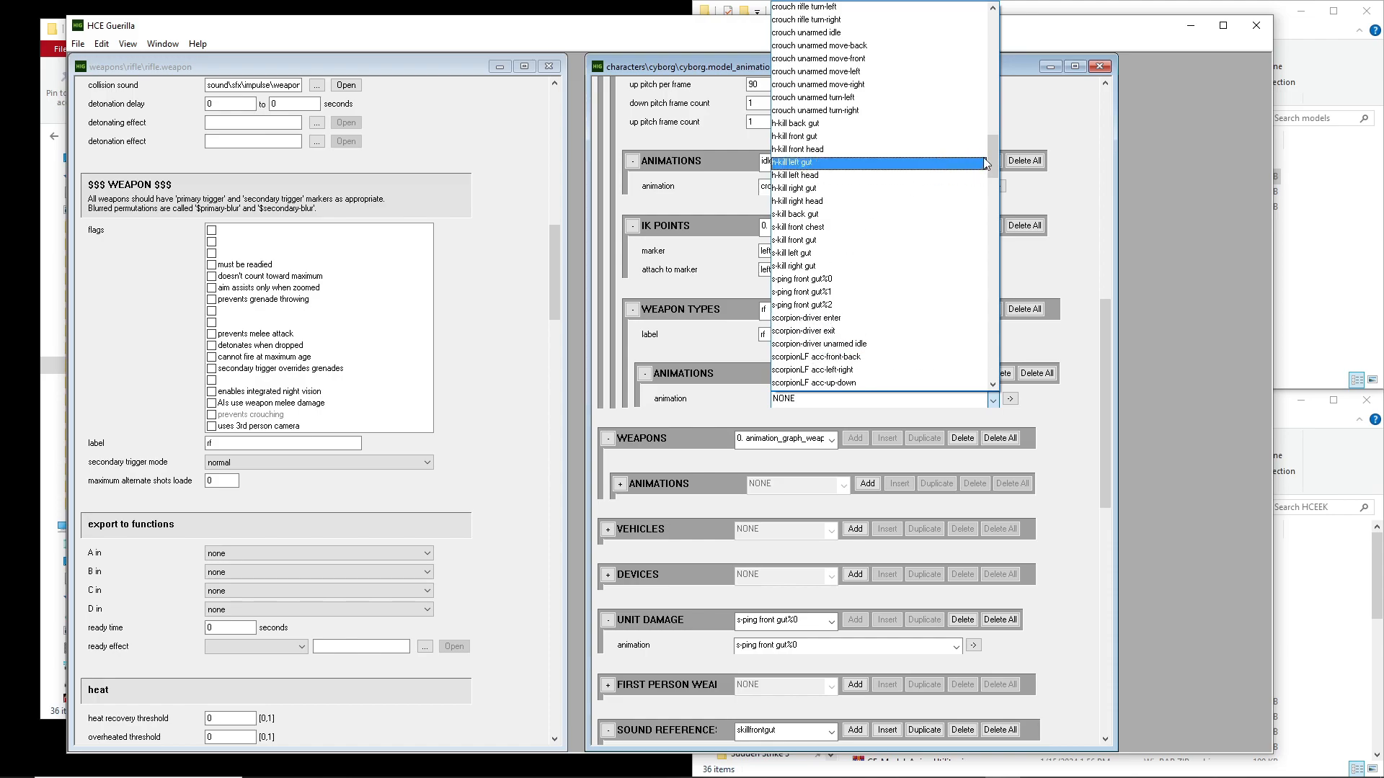
left_click_drag(992, 153, 993, 193)
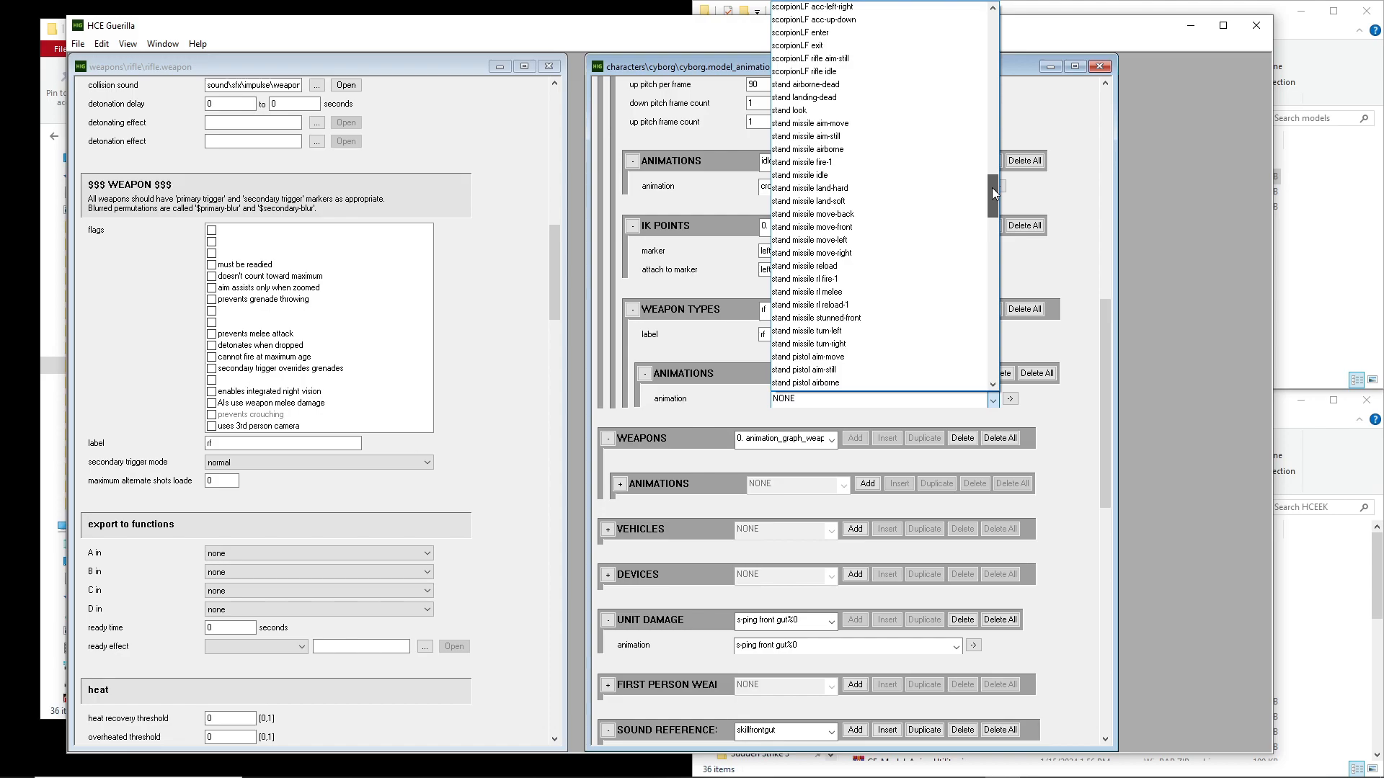
left_click_drag(990, 194, 990, 235)
left_click(846, 306)
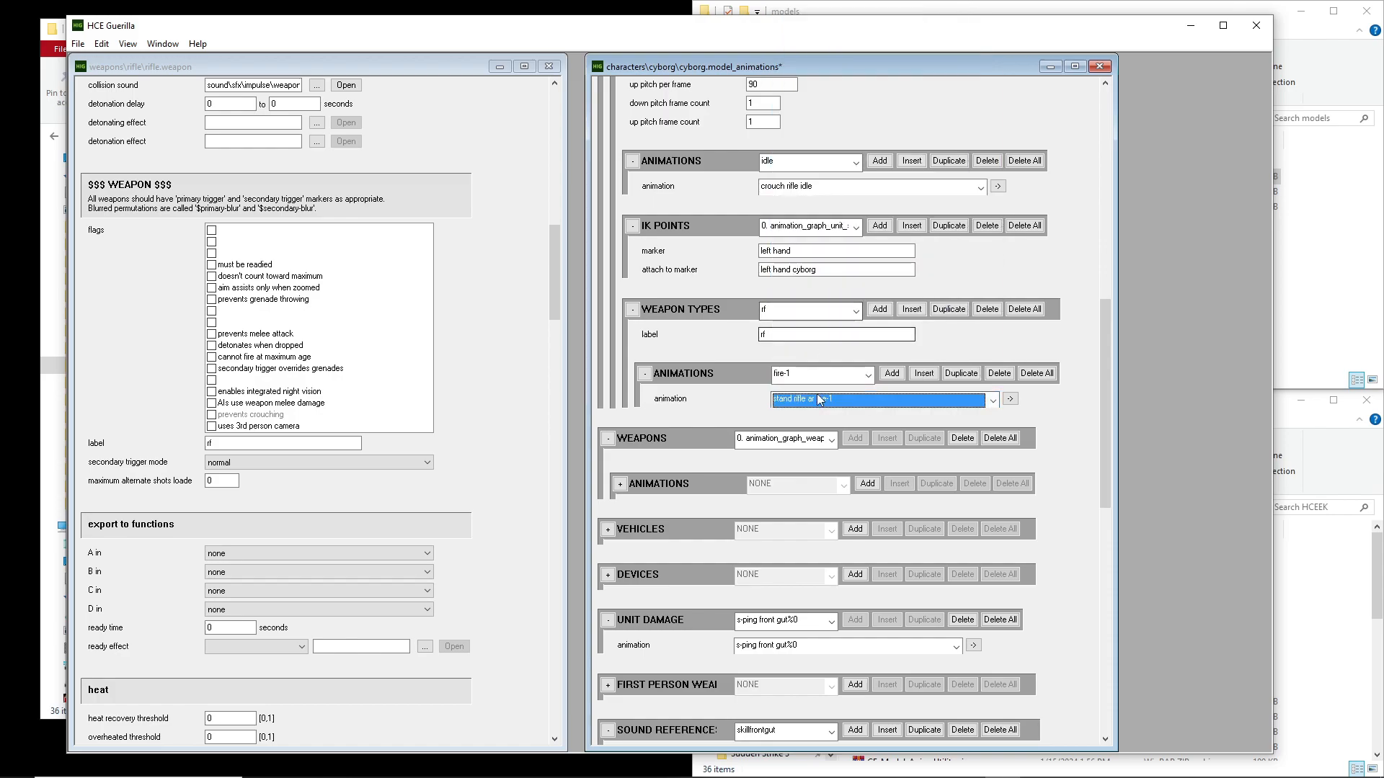
left_click(802, 375)
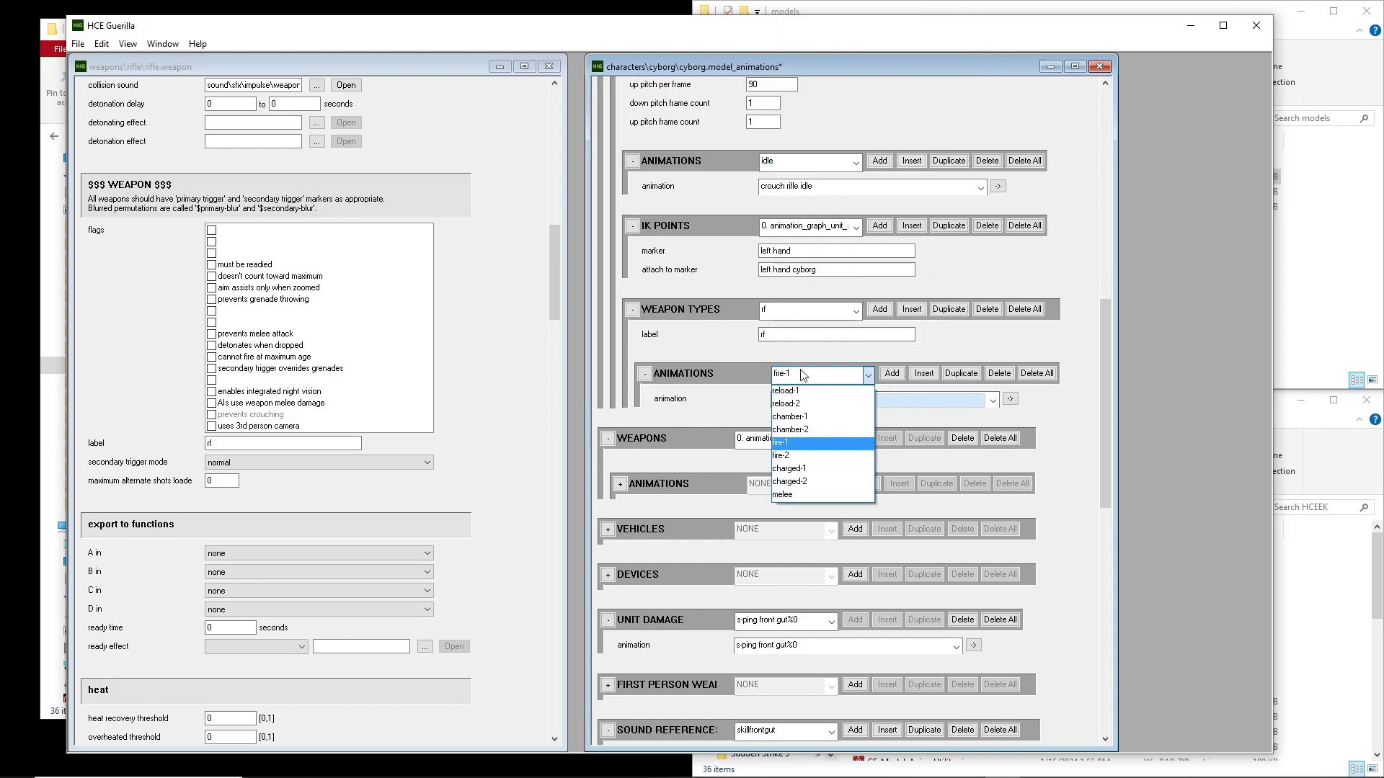
left_click(793, 456)
left_click(836, 401)
left_click_drag(993, 36, 982, 251)
left_click(825, 214)
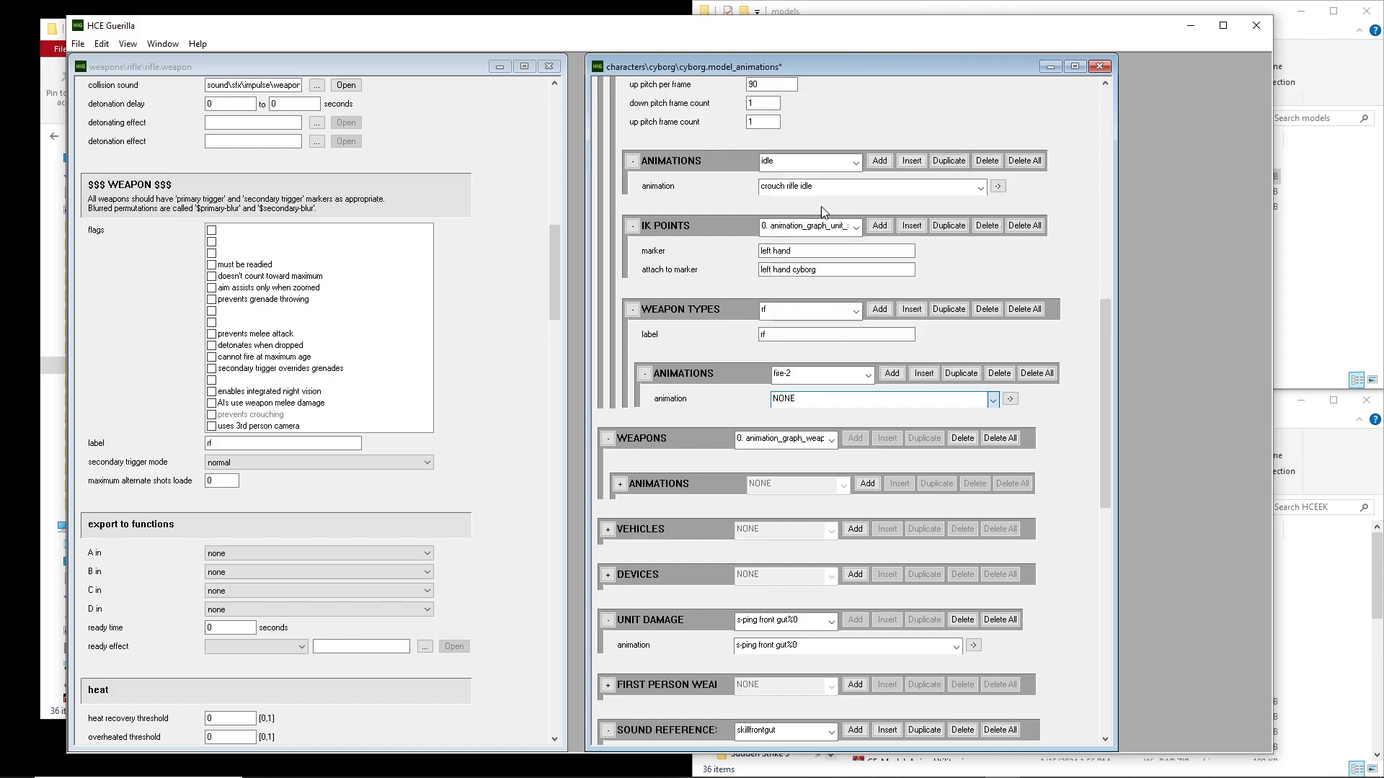
Assign the stand rifle ar melee animation to the new weapon type's charged-2 slot and save the animation tag
left_click(823, 373)
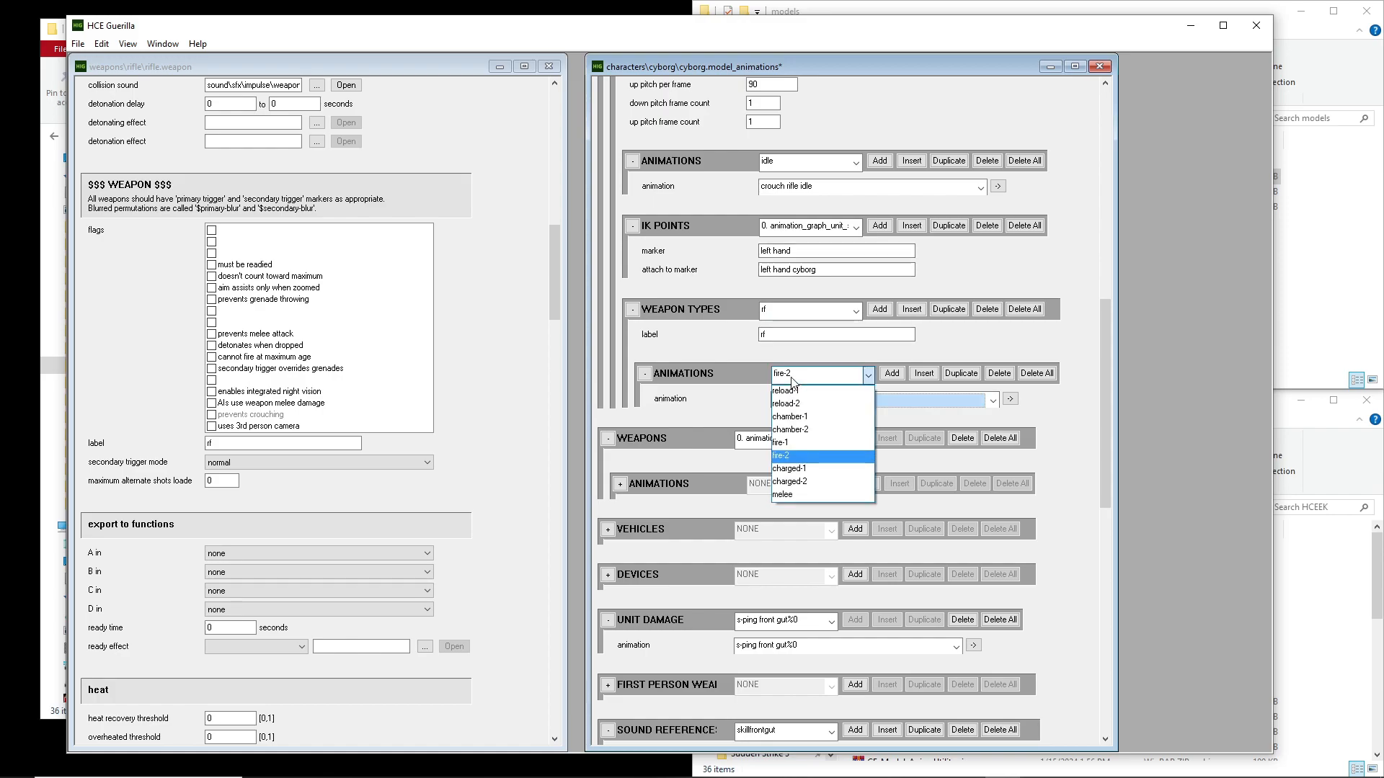
left_click(822, 494)
left_click(993, 399)
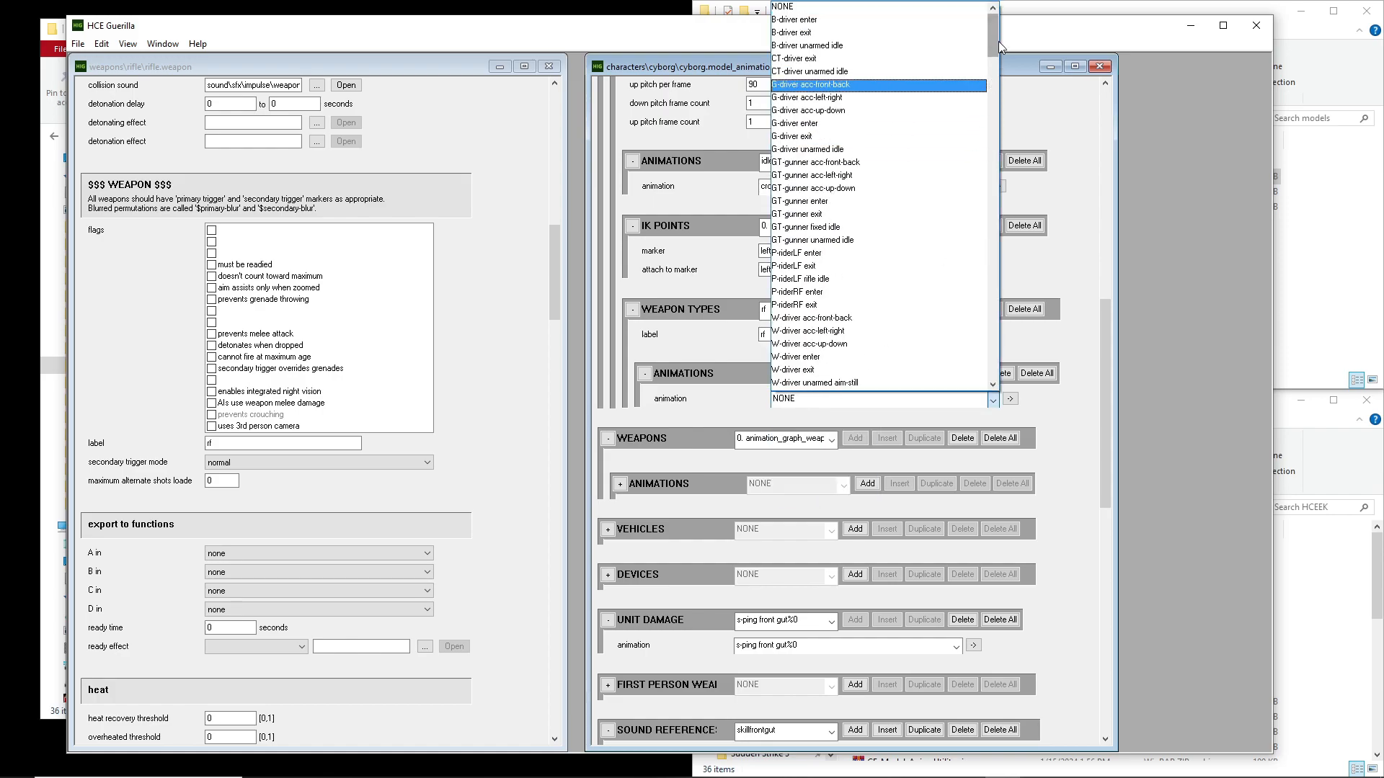
left_click_drag(991, 35, 985, 274)
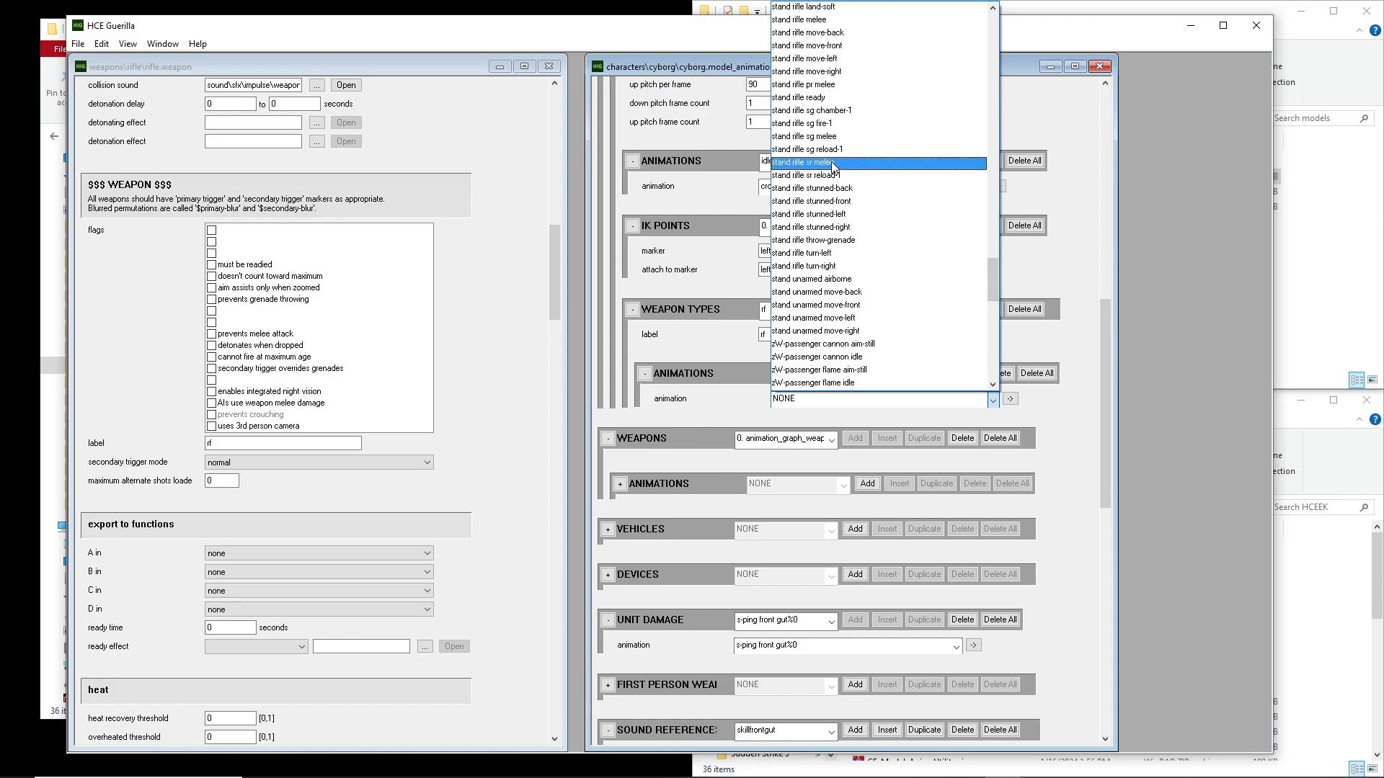
left_click_drag(993, 280, 993, 260)
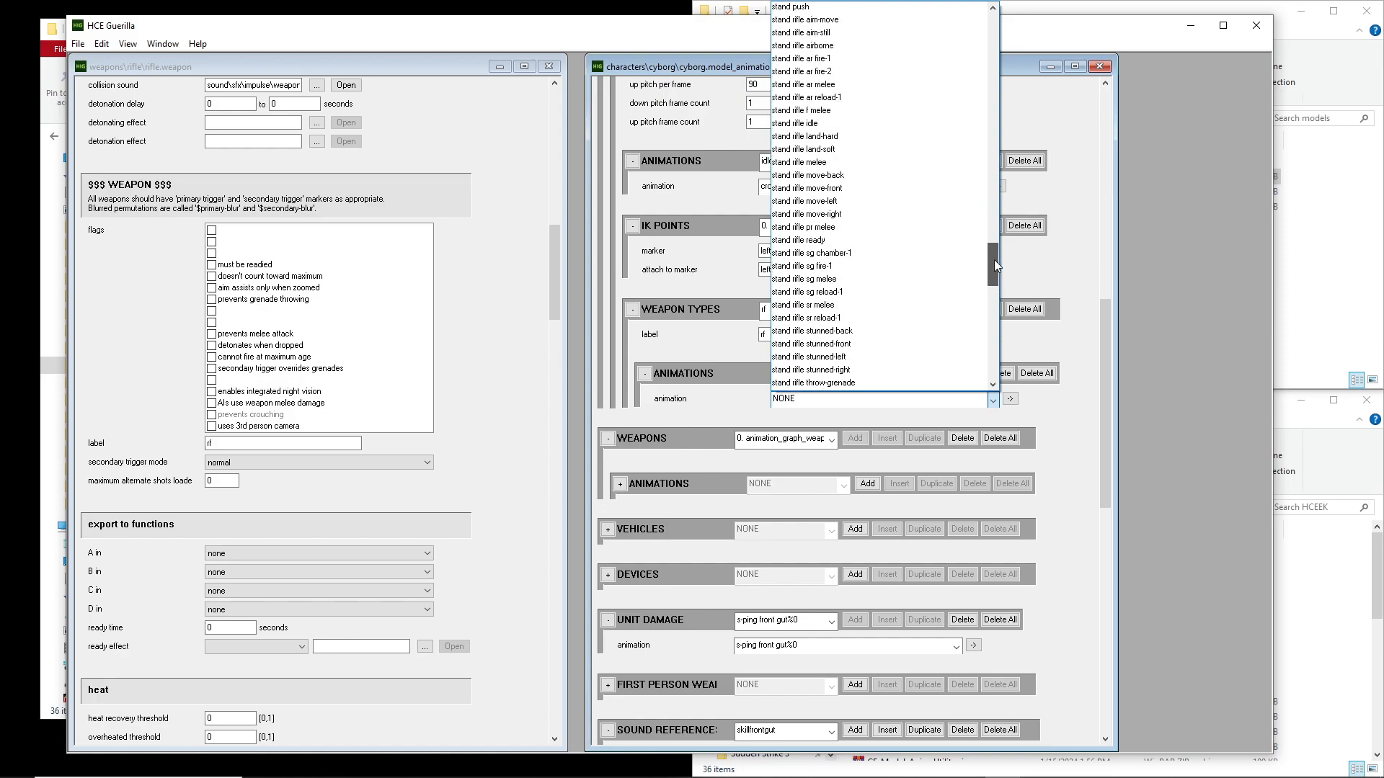
left_click(824, 85)
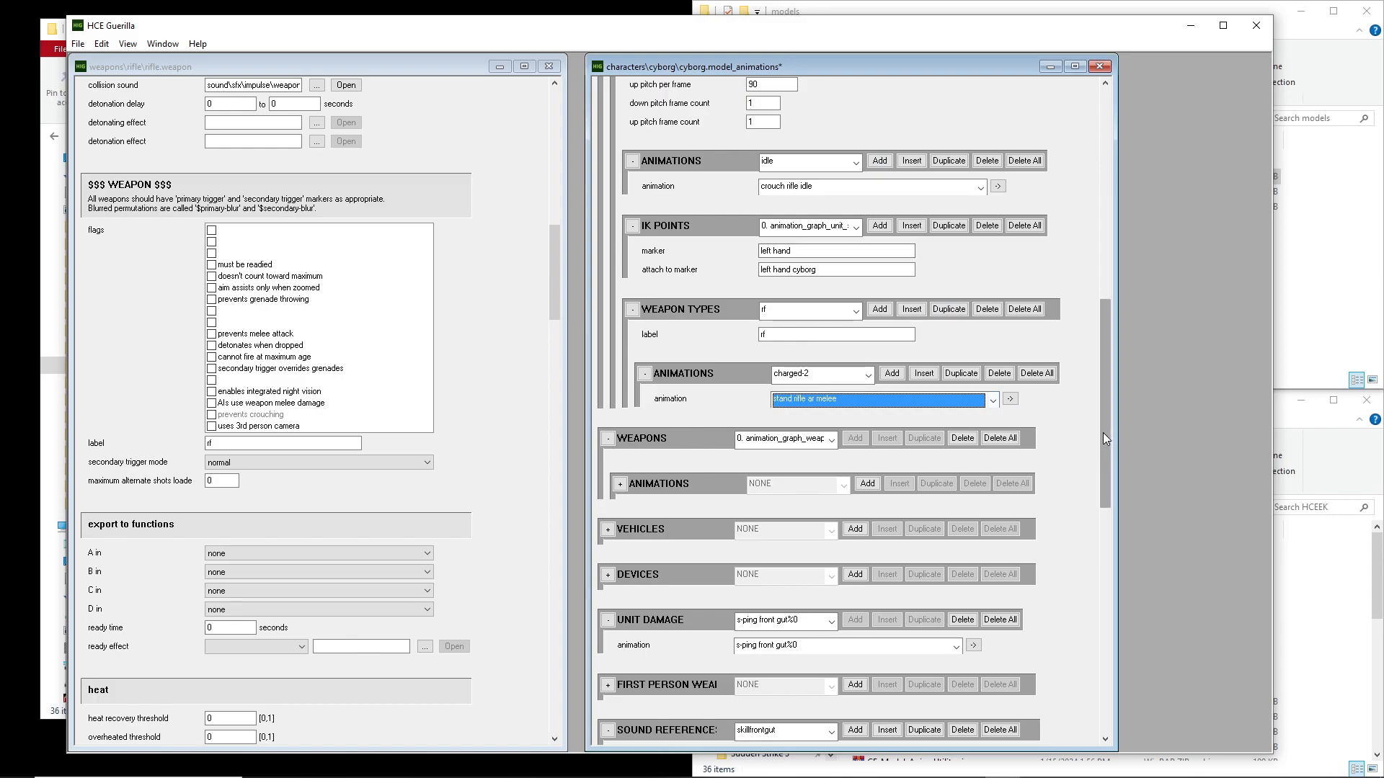
key("ctrl+s")
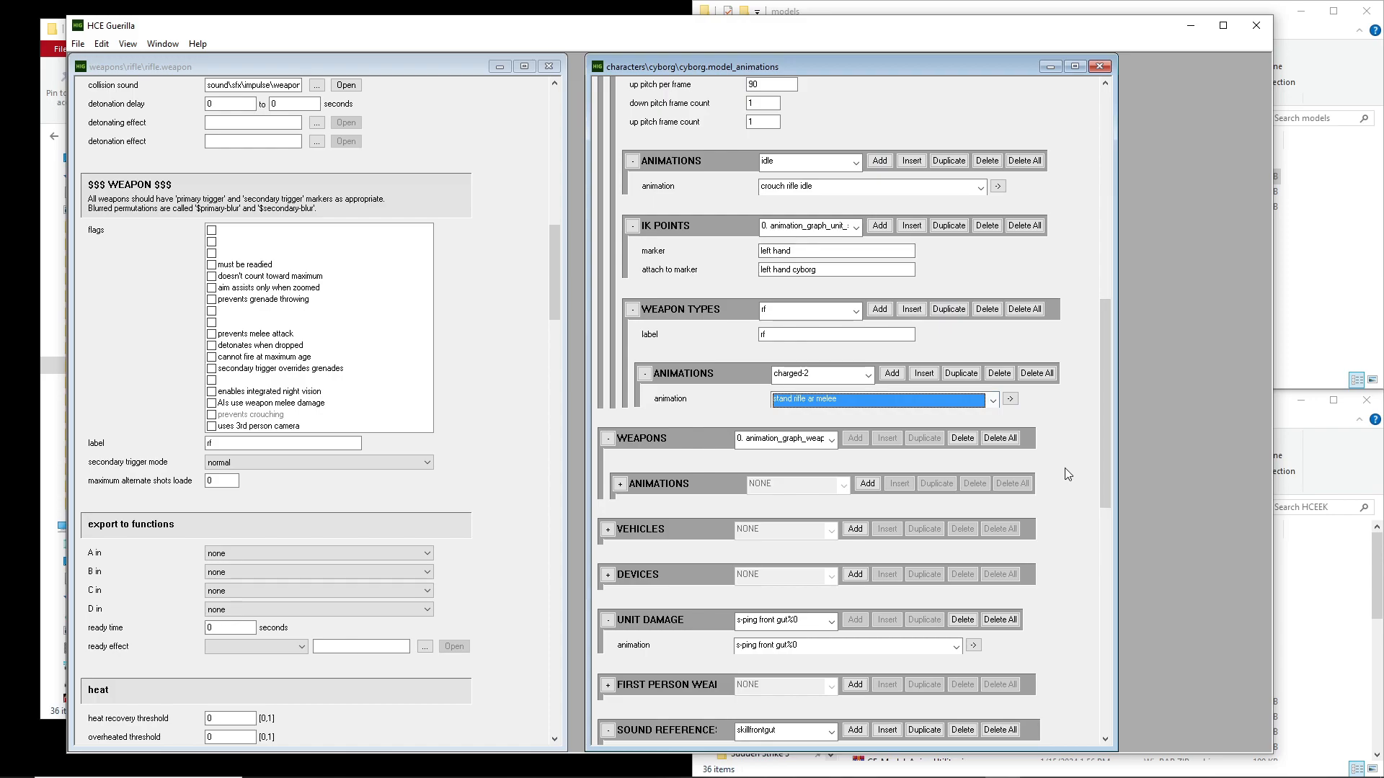
Look through the animation tag's unit entries, viewing S-rider and W-passenger and returning to S-rider
scroll(1040, 409, "up", 10)
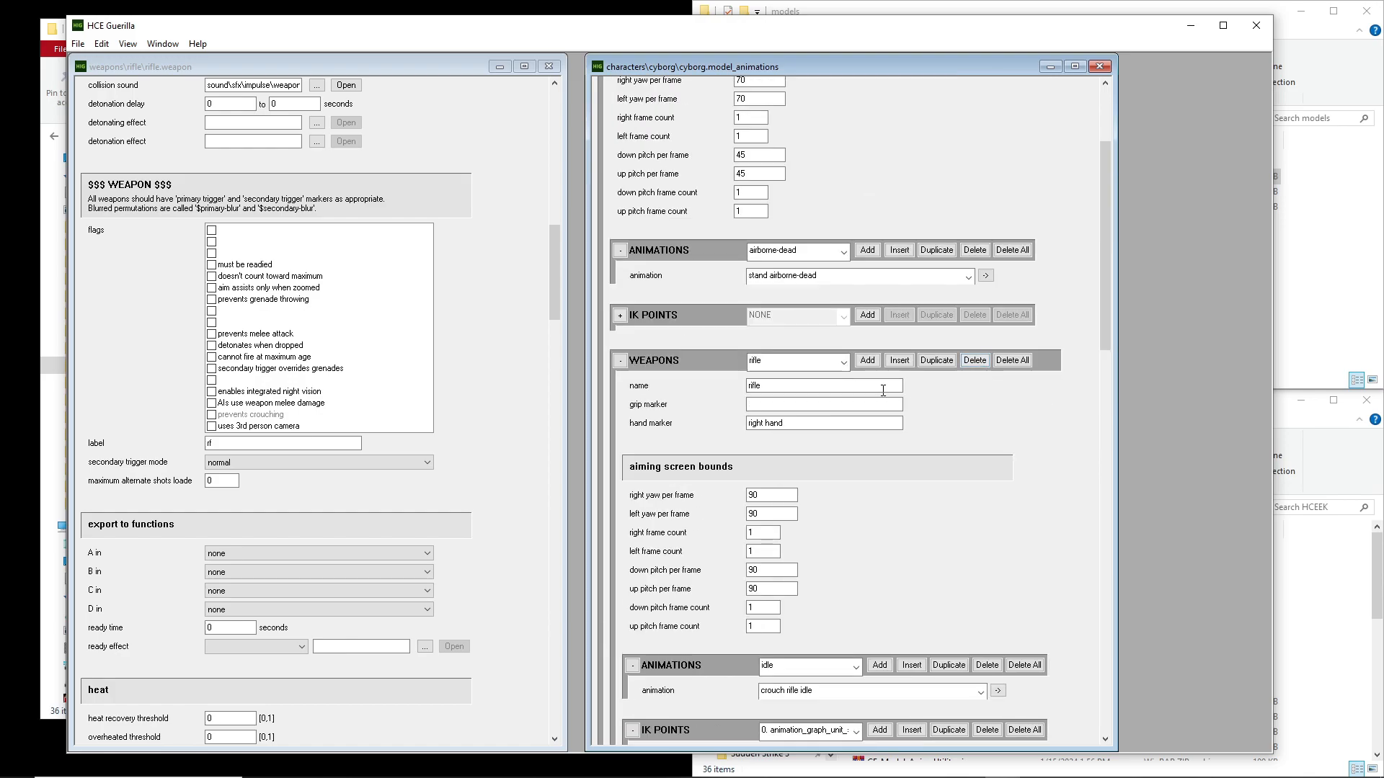
left_click(804, 155)
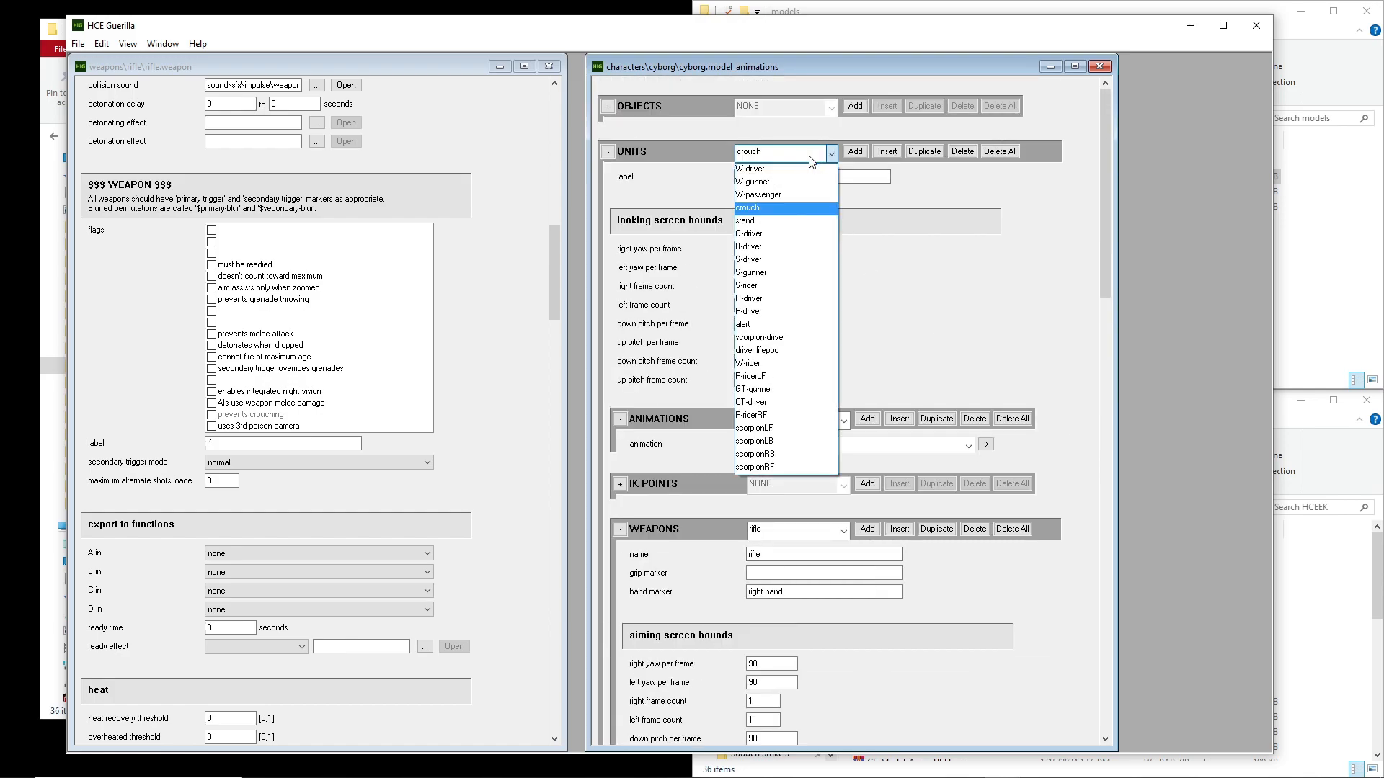
left_click(805, 155)
left_click(805, 156)
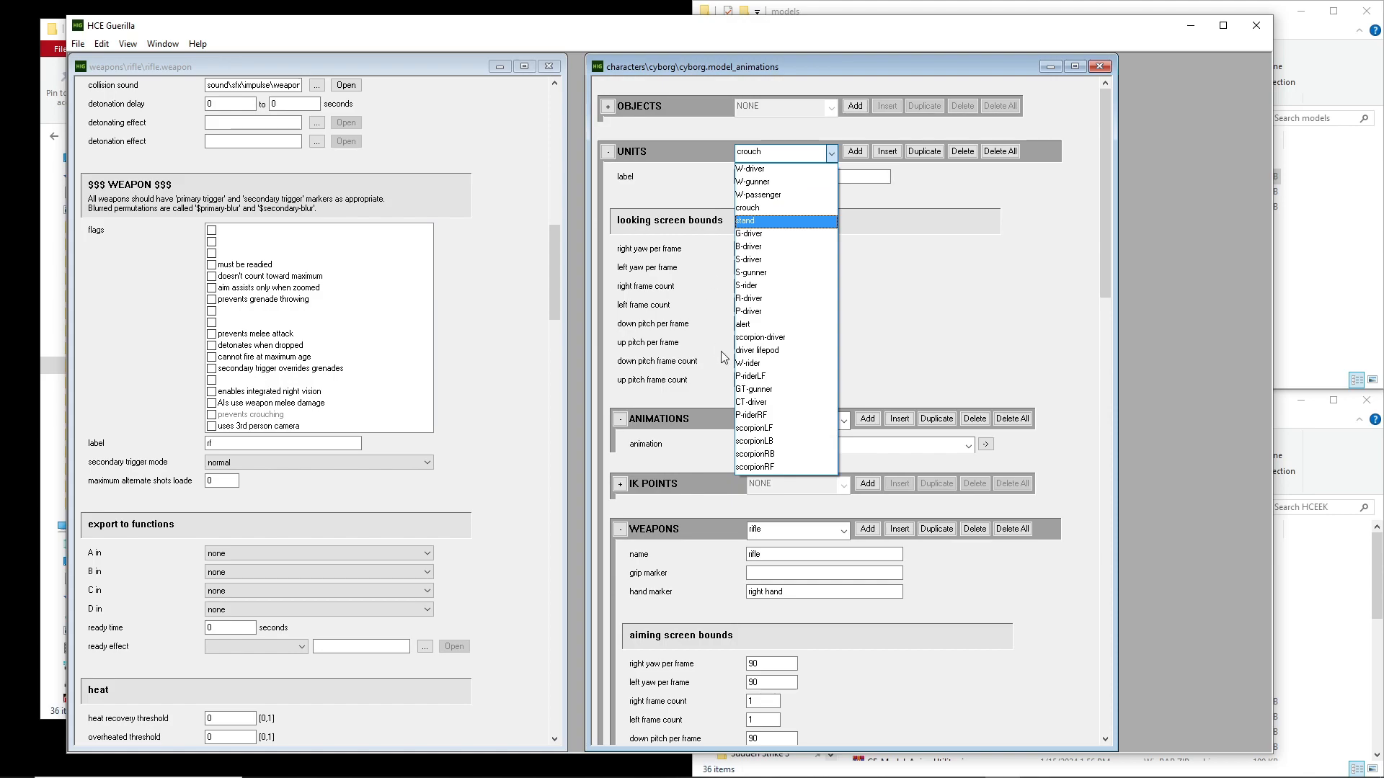
left_click(771, 287)
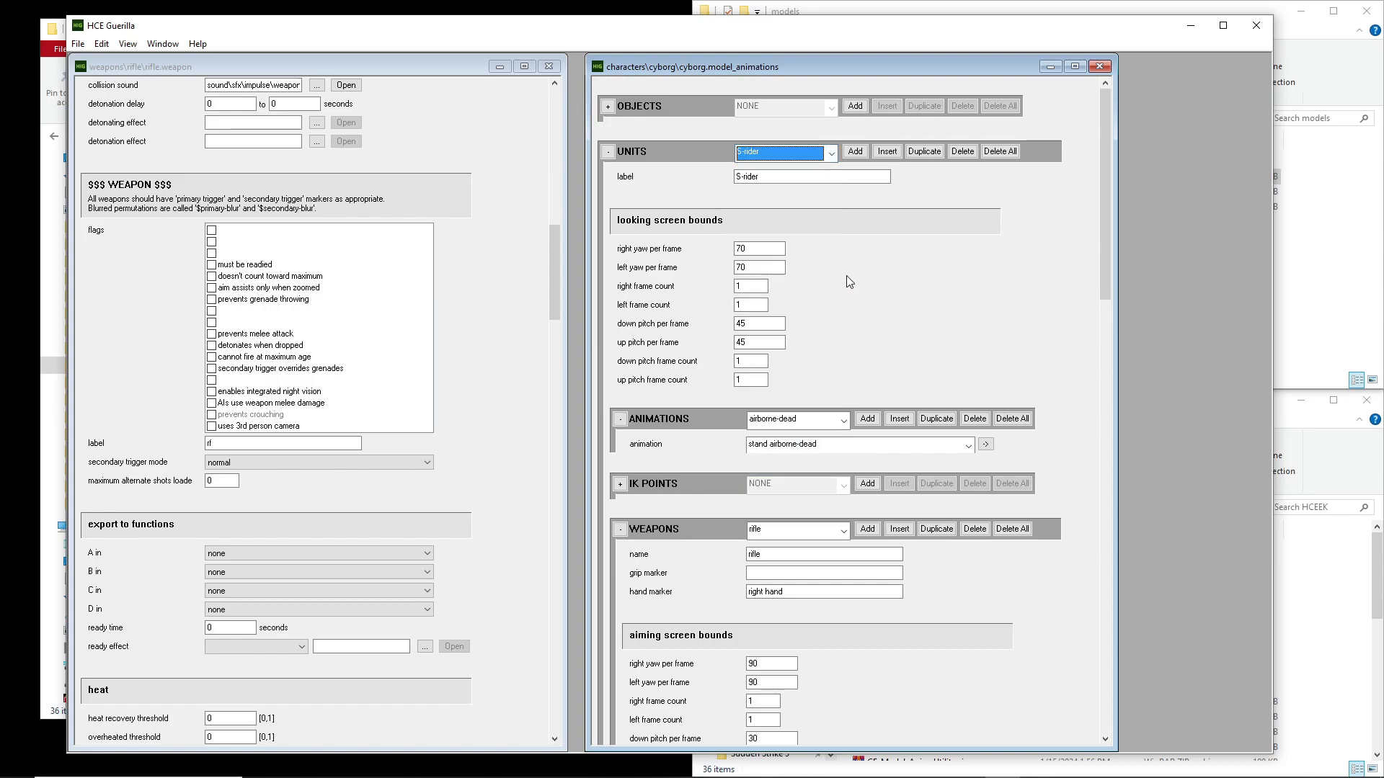
left_click(792, 153)
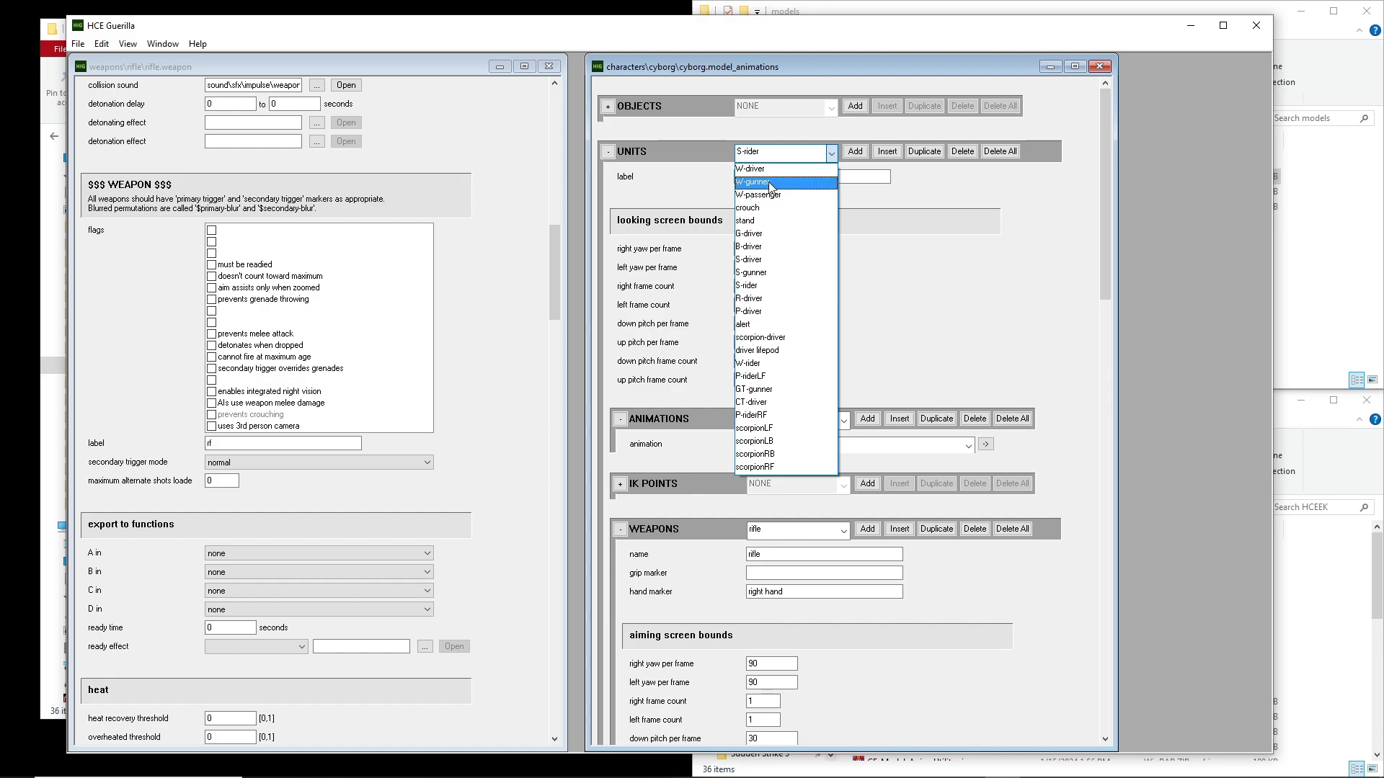
left_click(758, 195)
left_click(771, 153)
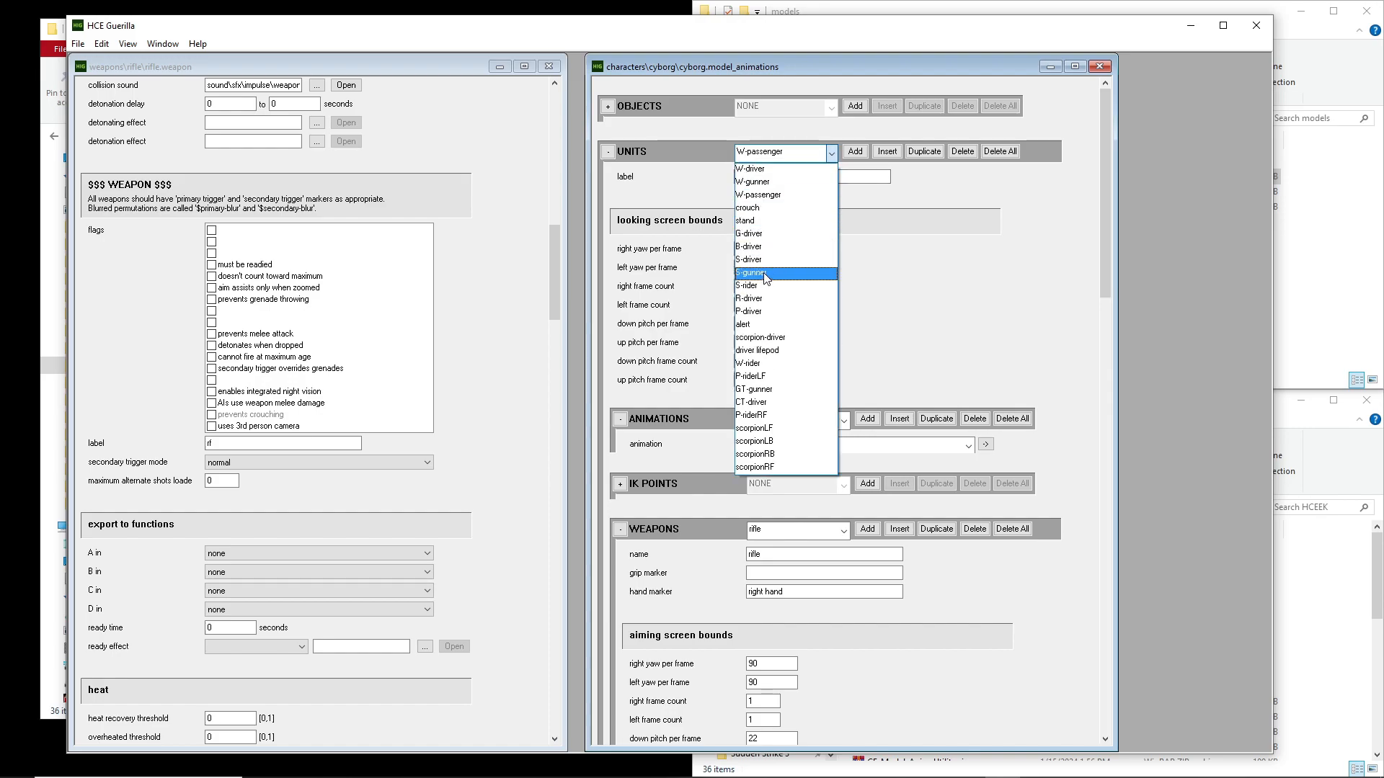
left_click(753, 286)
left_click(777, 152)
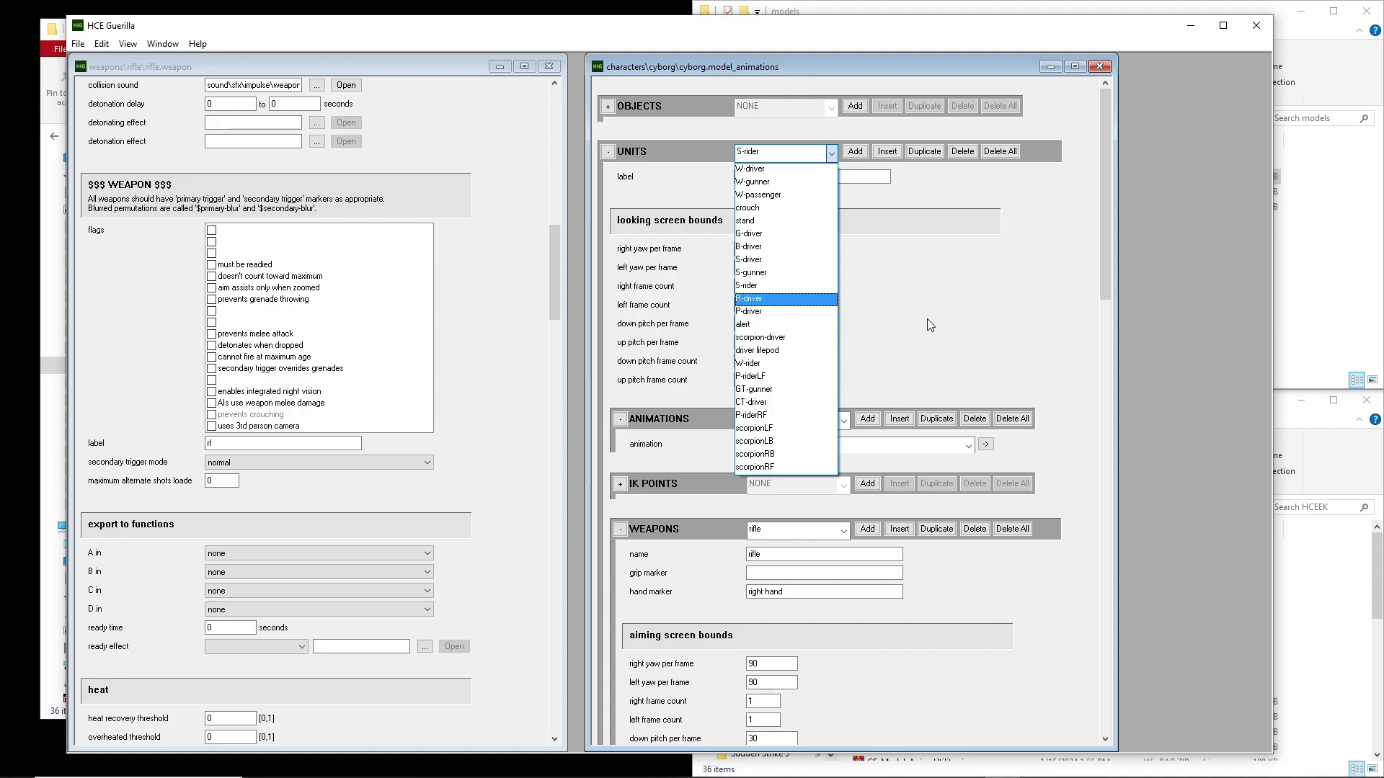
left_click(830, 154)
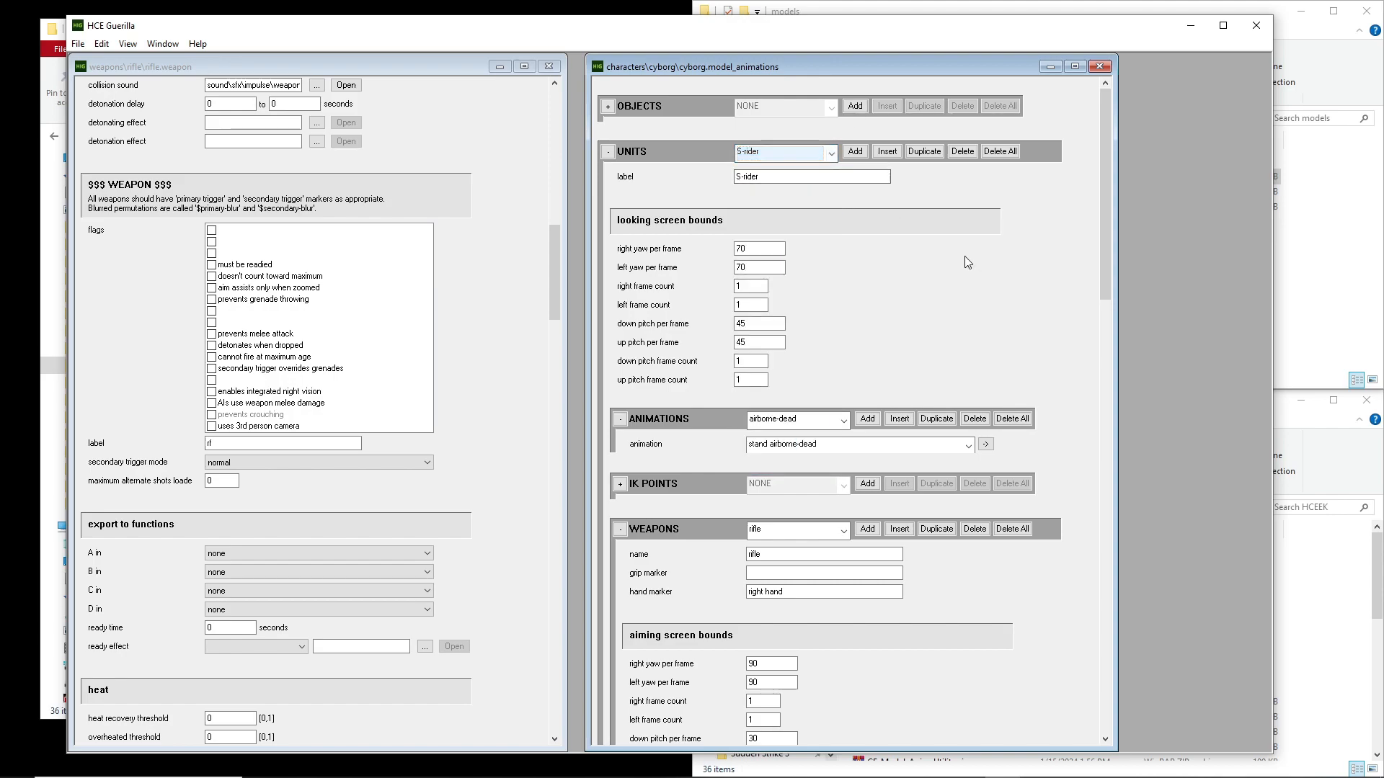
Examine the weapon types listed under the S-rider unit's rifle entry
left_click_drag(1108, 203, 1121, 369)
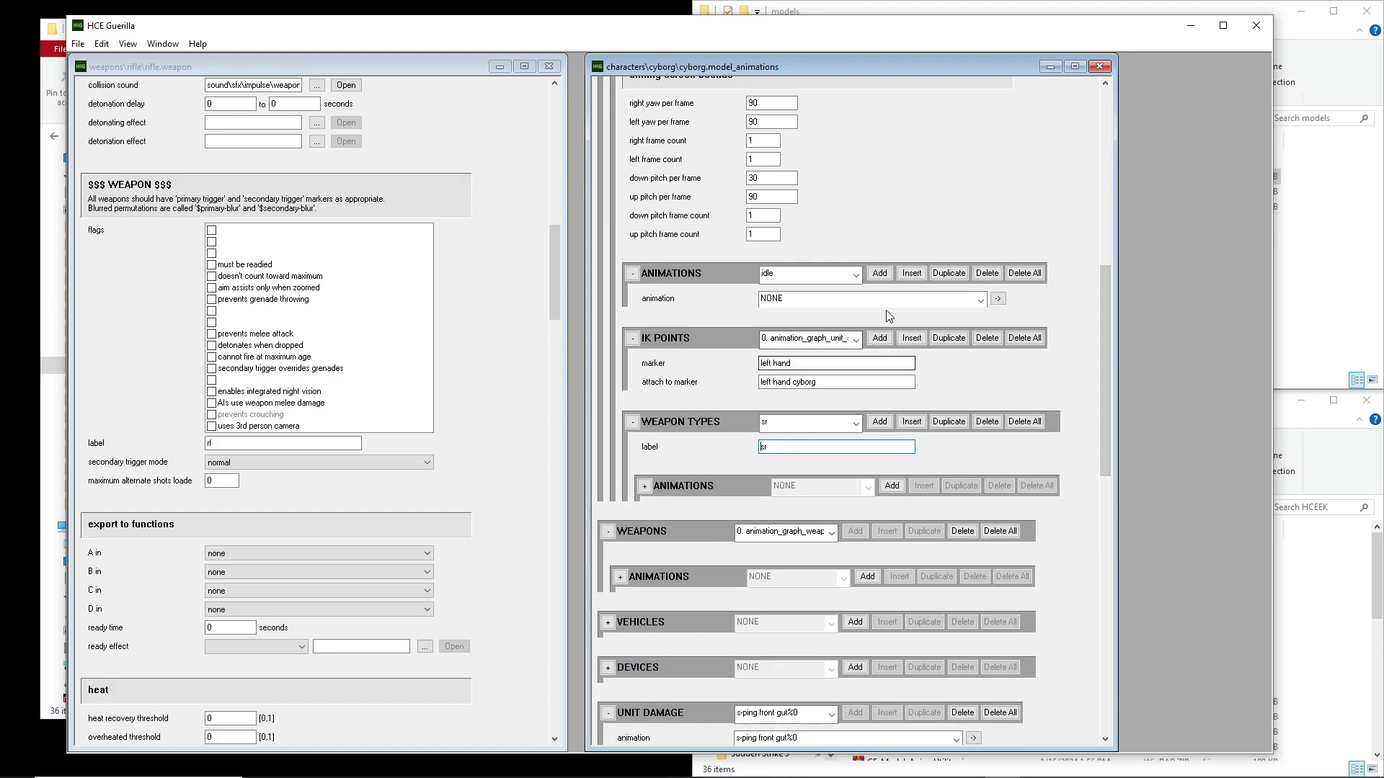
left_click(779, 427)
left_click(779, 428)
left_click(779, 428)
left_click(779, 428)
left_click(778, 428)
left_click(780, 448)
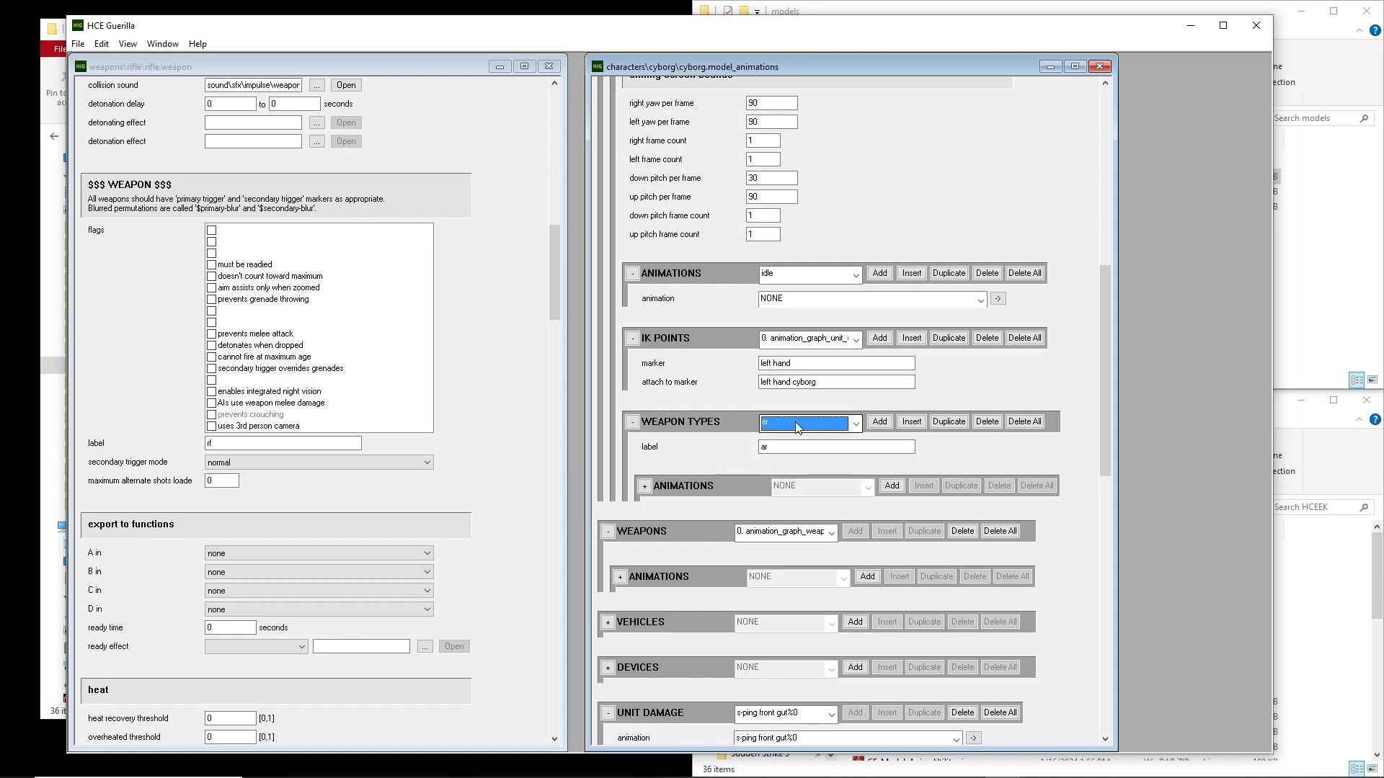
Switch to the P-riderRF unit and look through the weapon types of its rifle entry
scroll(1005, 255, "up", 5)
scroll(833, 239, "up", 4)
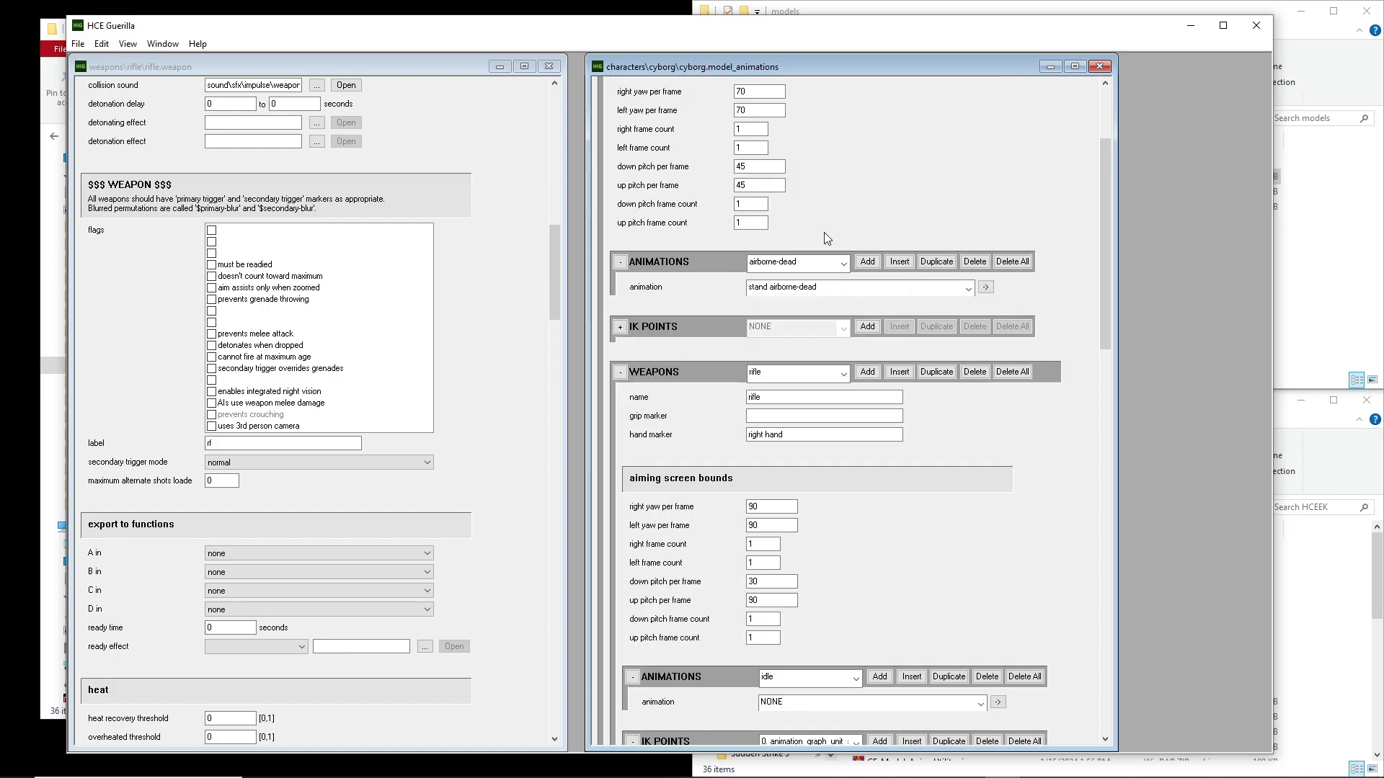
left_click(770, 153)
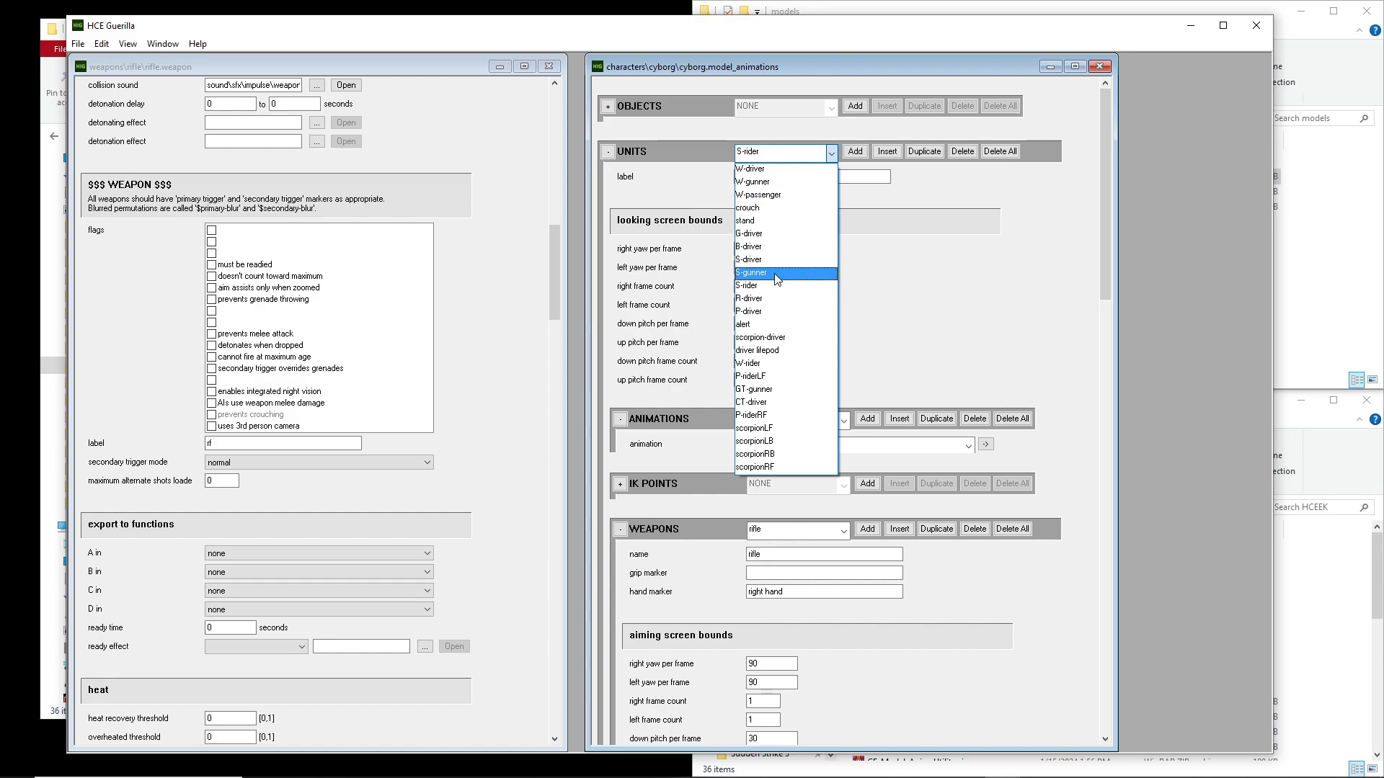
left_click(788, 425)
scroll(1049, 306, "down", 5)
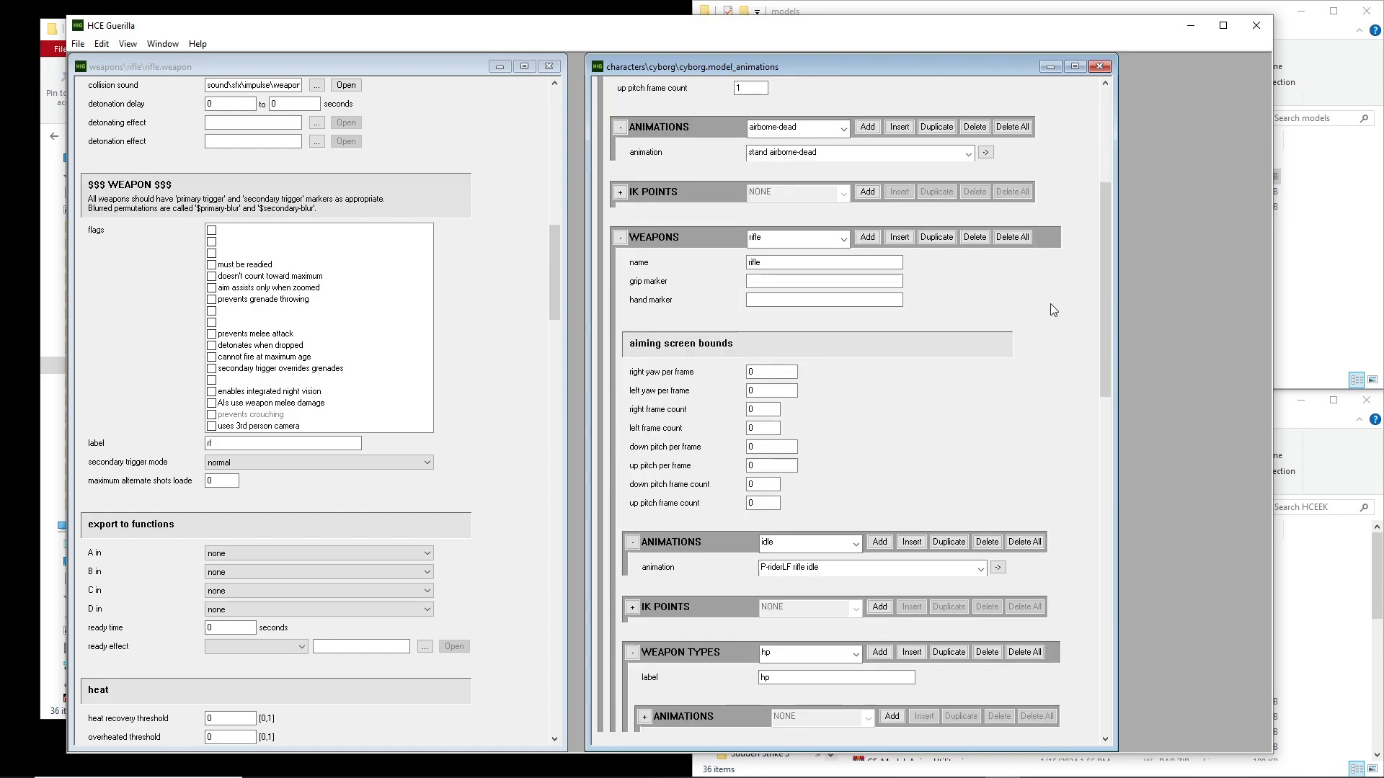
scroll(1048, 324, "down", 5)
left_click(801, 362)
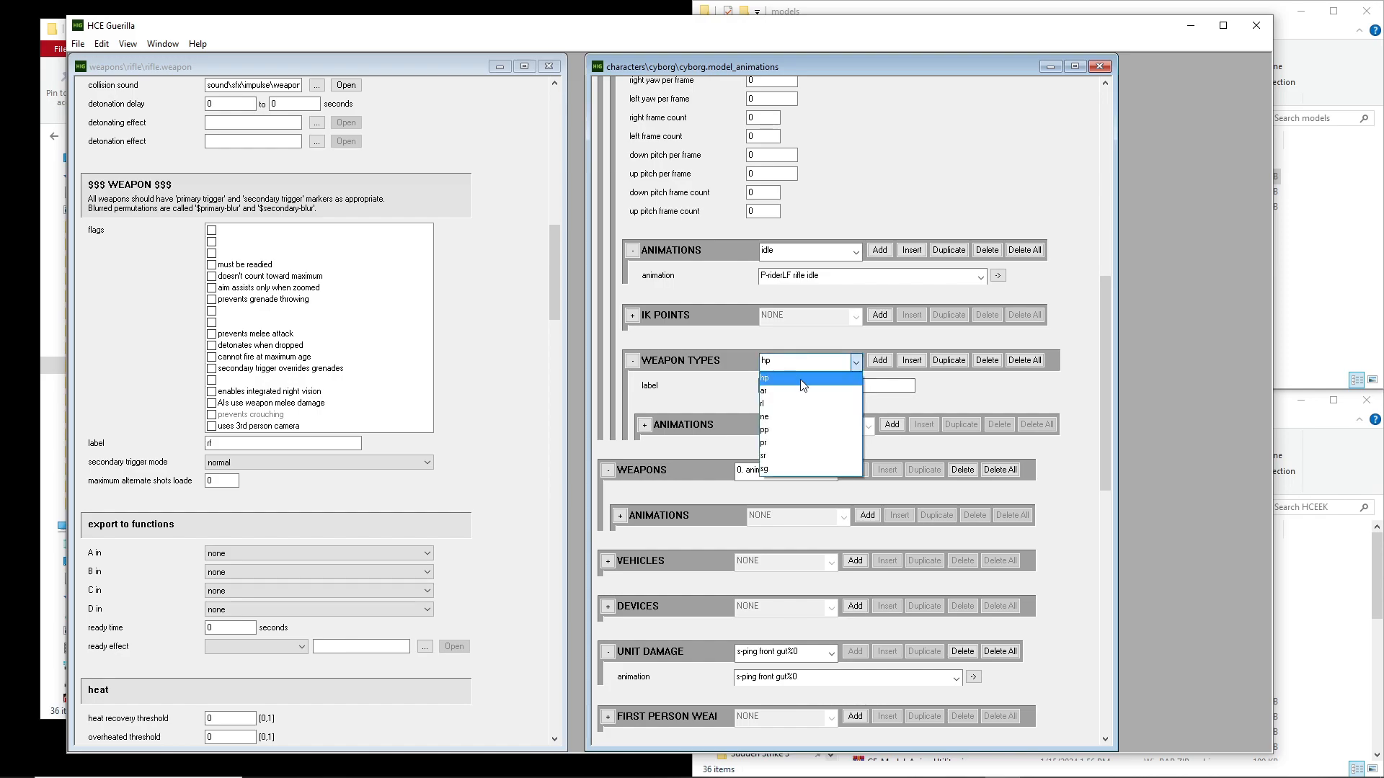
left_click(829, 391)
scroll(1052, 394, "down", 3)
scroll(1052, 389, "up", 3)
scroll(813, 364, "down", 3)
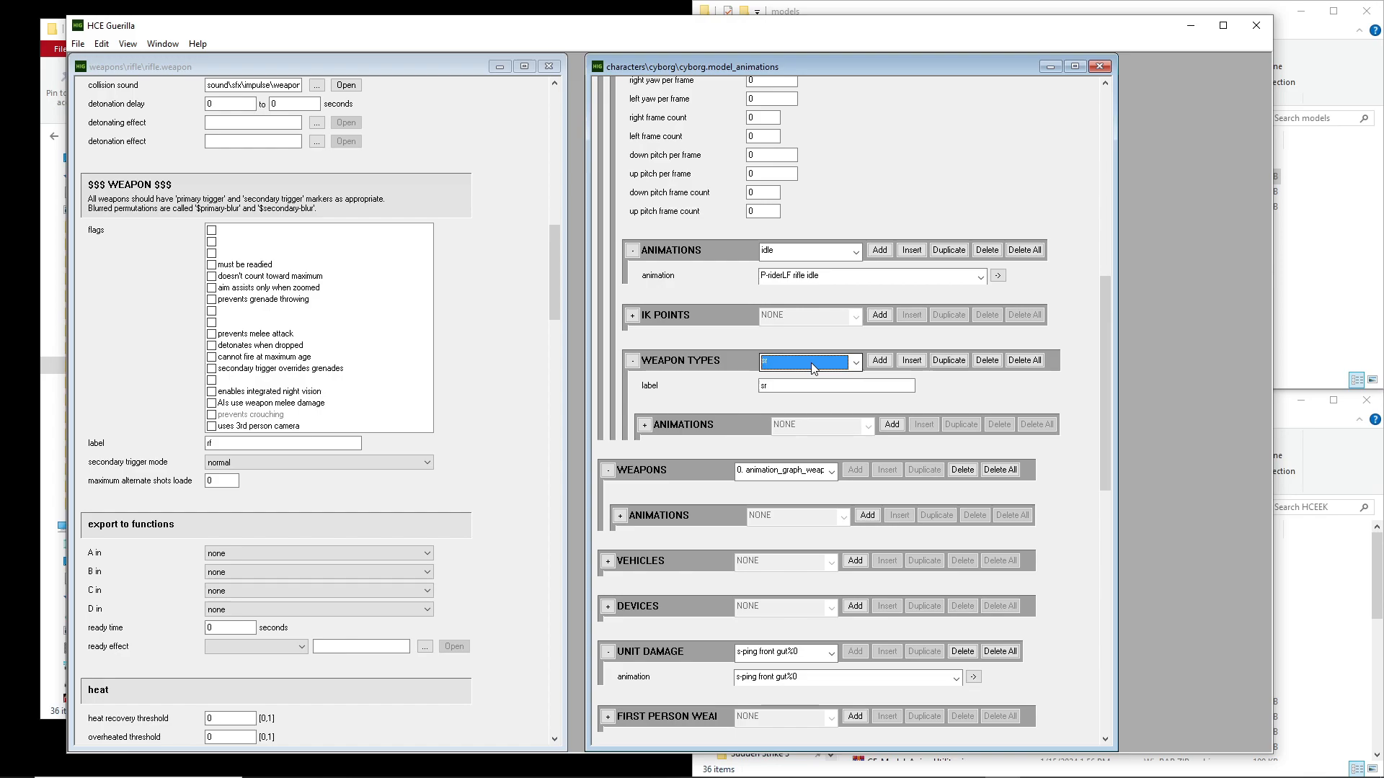
Examine the P-riderRF rifle entry's animation slots, then recheck its weapon list and weapon types
left_click(800, 251)
left_click(801, 252)
scroll(800, 251, "down", 2)
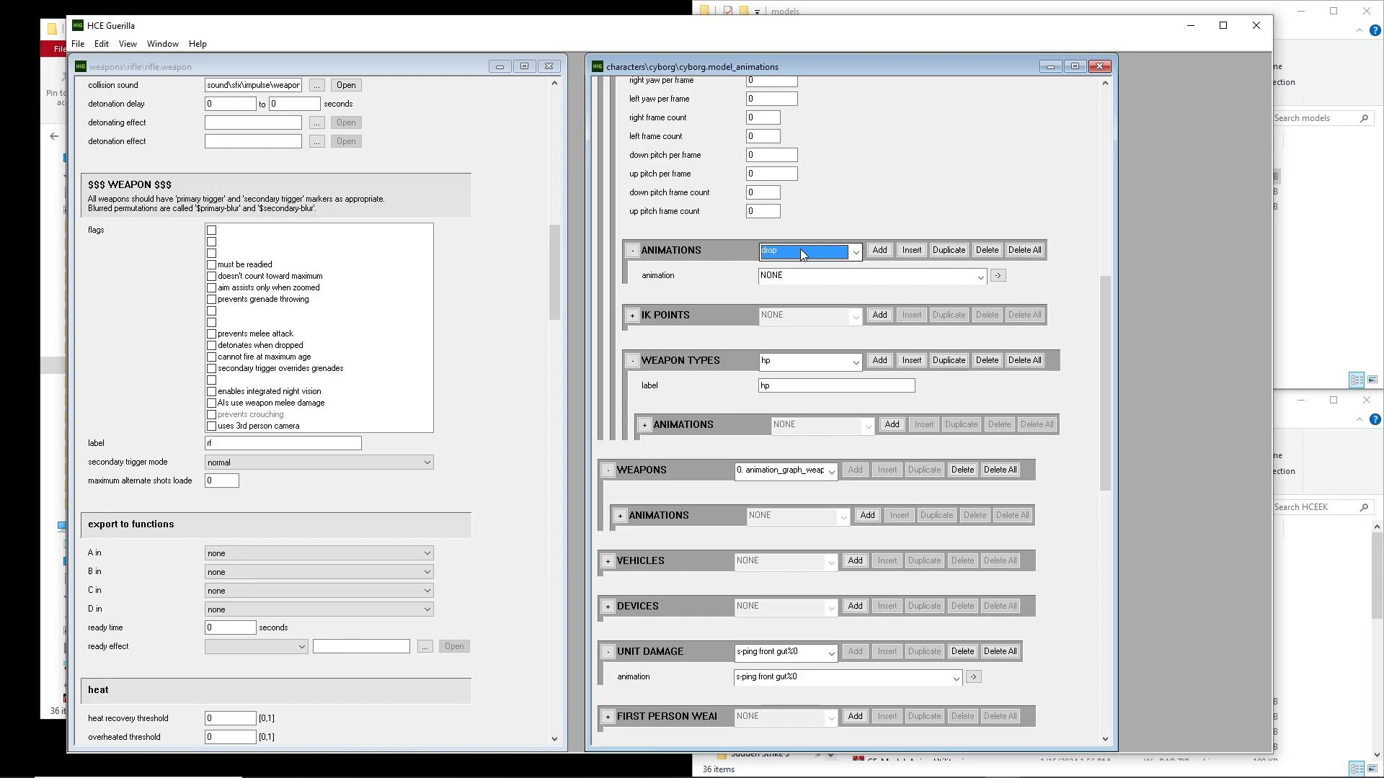
scroll(801, 253, "down", 2)
scroll(802, 253, "up", 5)
scroll(944, 219, "up", 4)
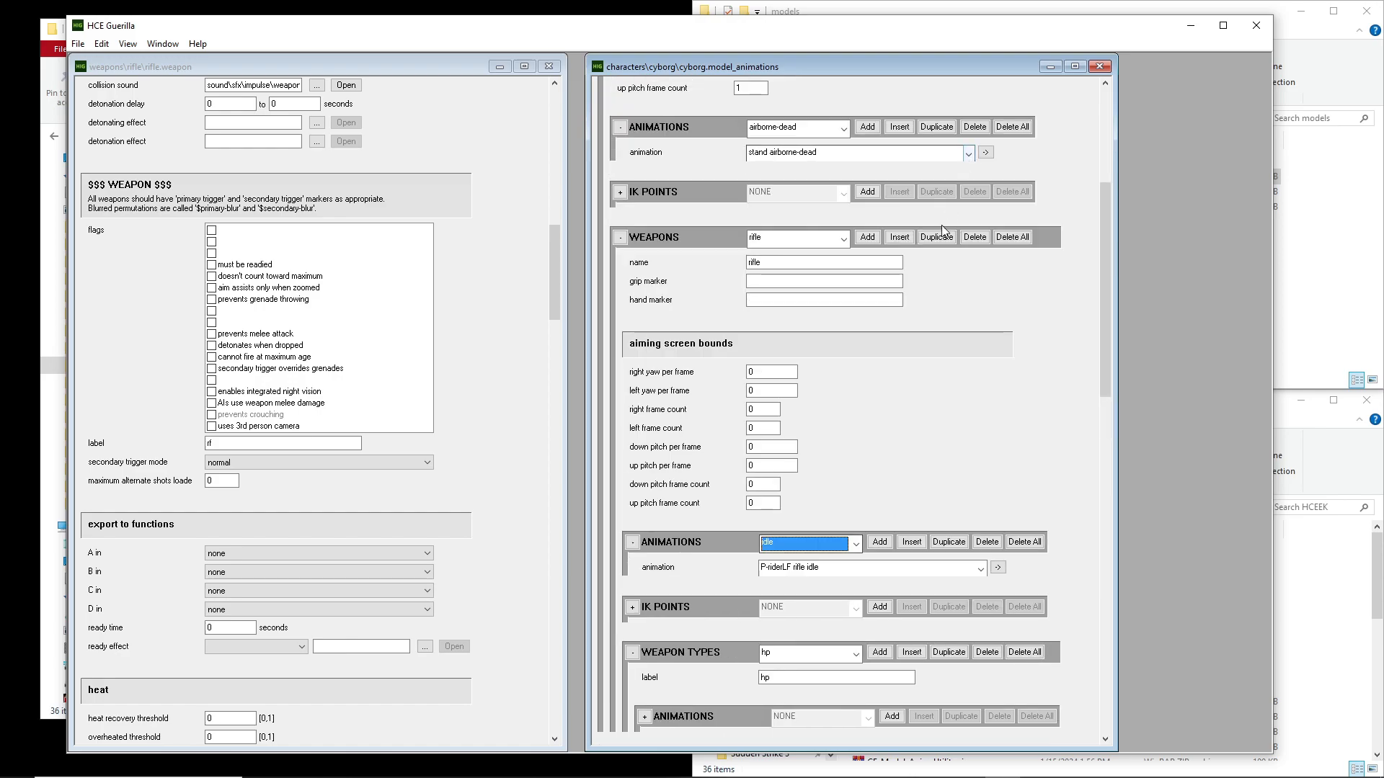
left_click(813, 241)
left_click(812, 242)
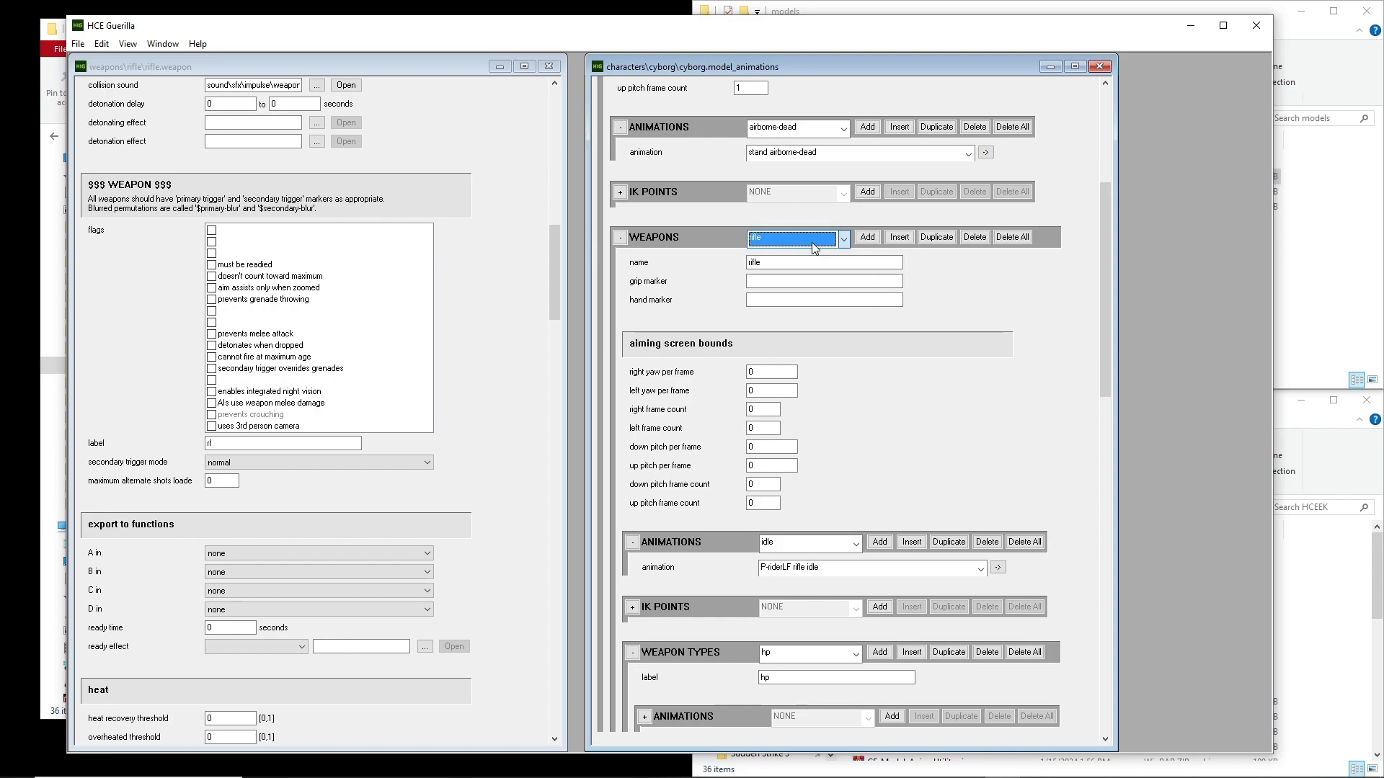
scroll(938, 283, "down", 2)
scroll(817, 485, "down", 1)
scroll(806, 368, "down", 1)
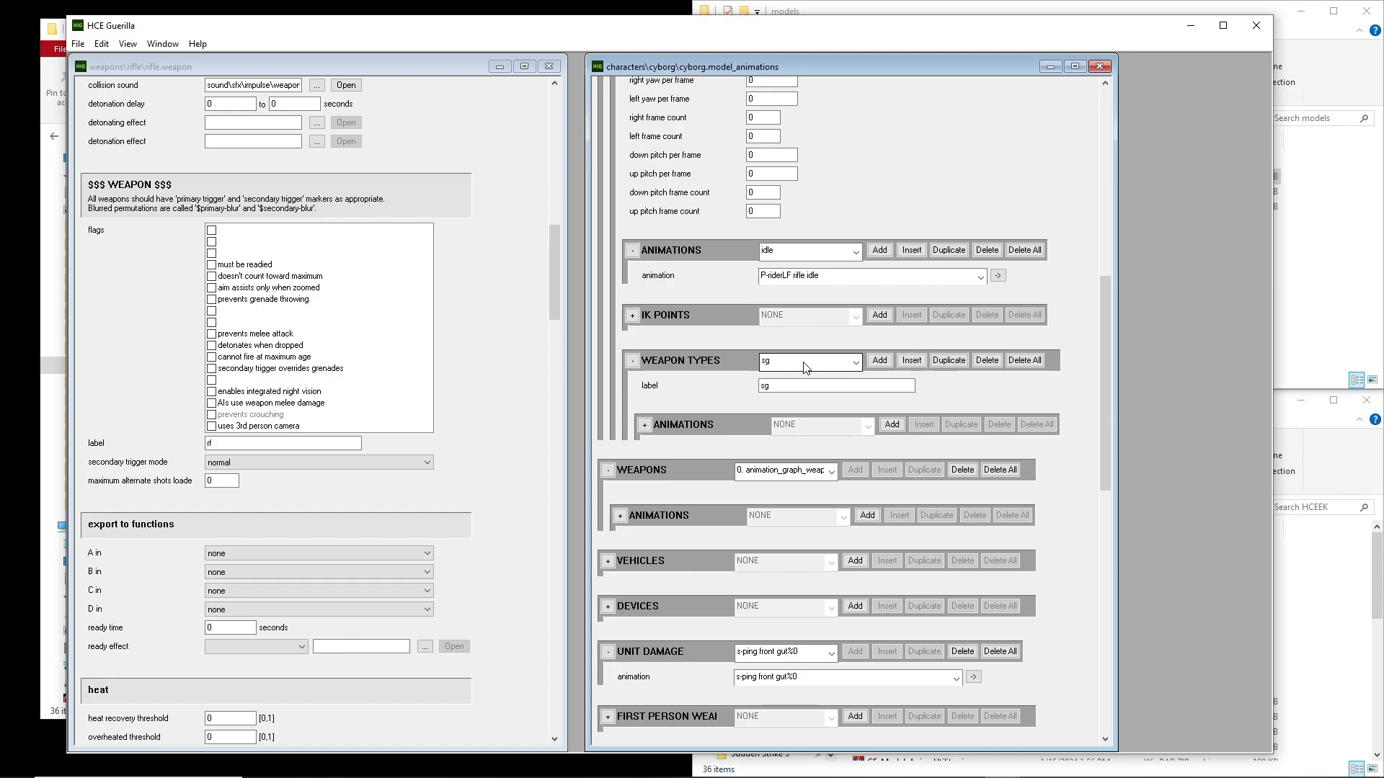
Switch to the W-passenger unit and show the ar weapon type of its rifle entry
scroll(1061, 257, "up", 6)
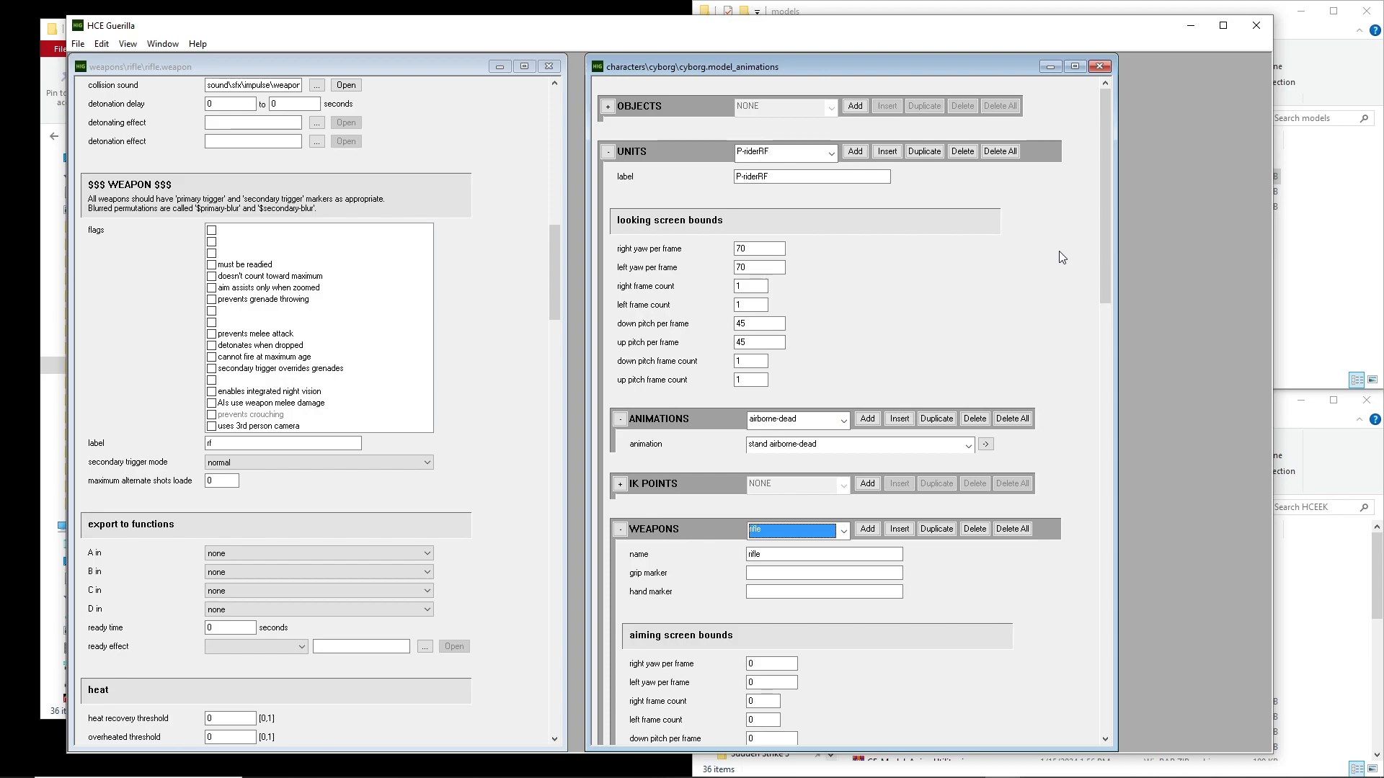
left_click(799, 153)
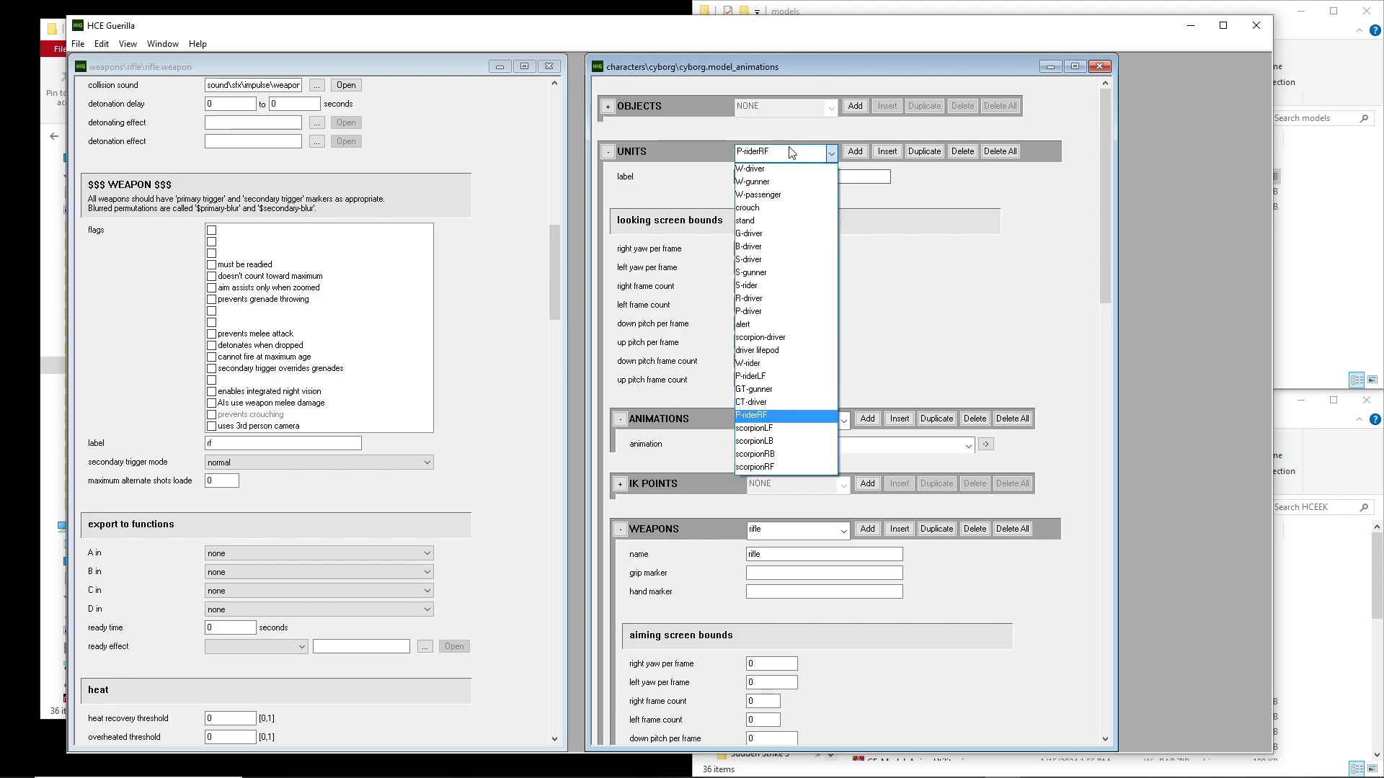
left_click(758, 194)
scroll(1030, 294, "down", 2)
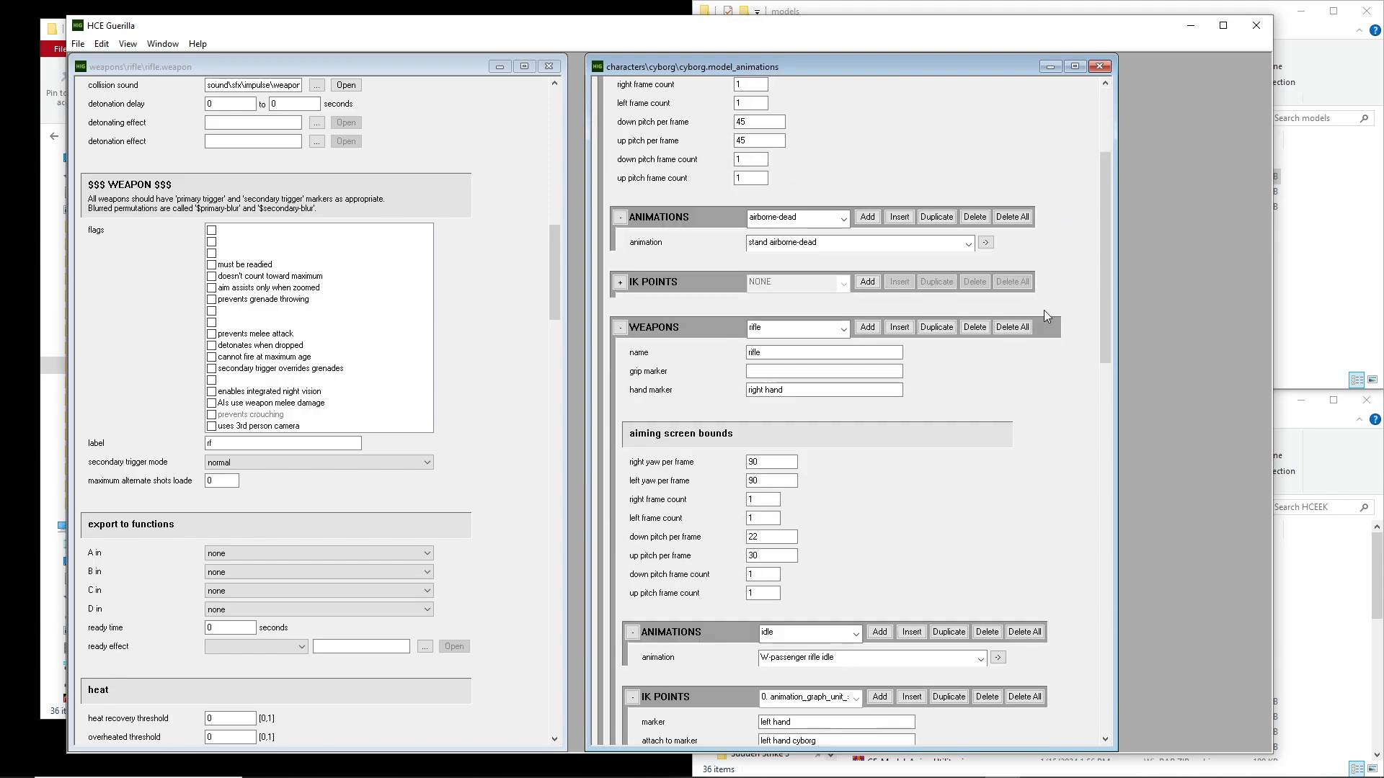
scroll(1042, 301, "down", 3)
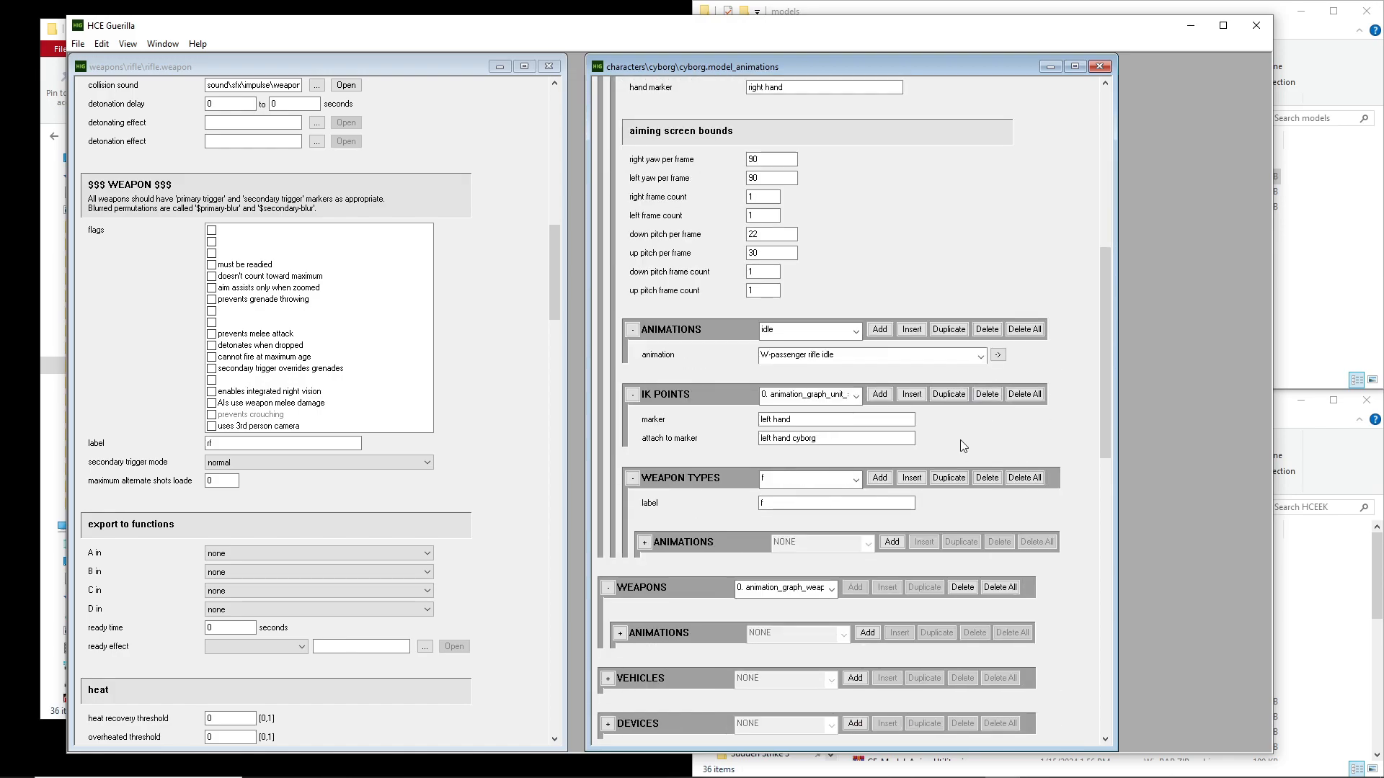
left_click(827, 485)
left_click(818, 504)
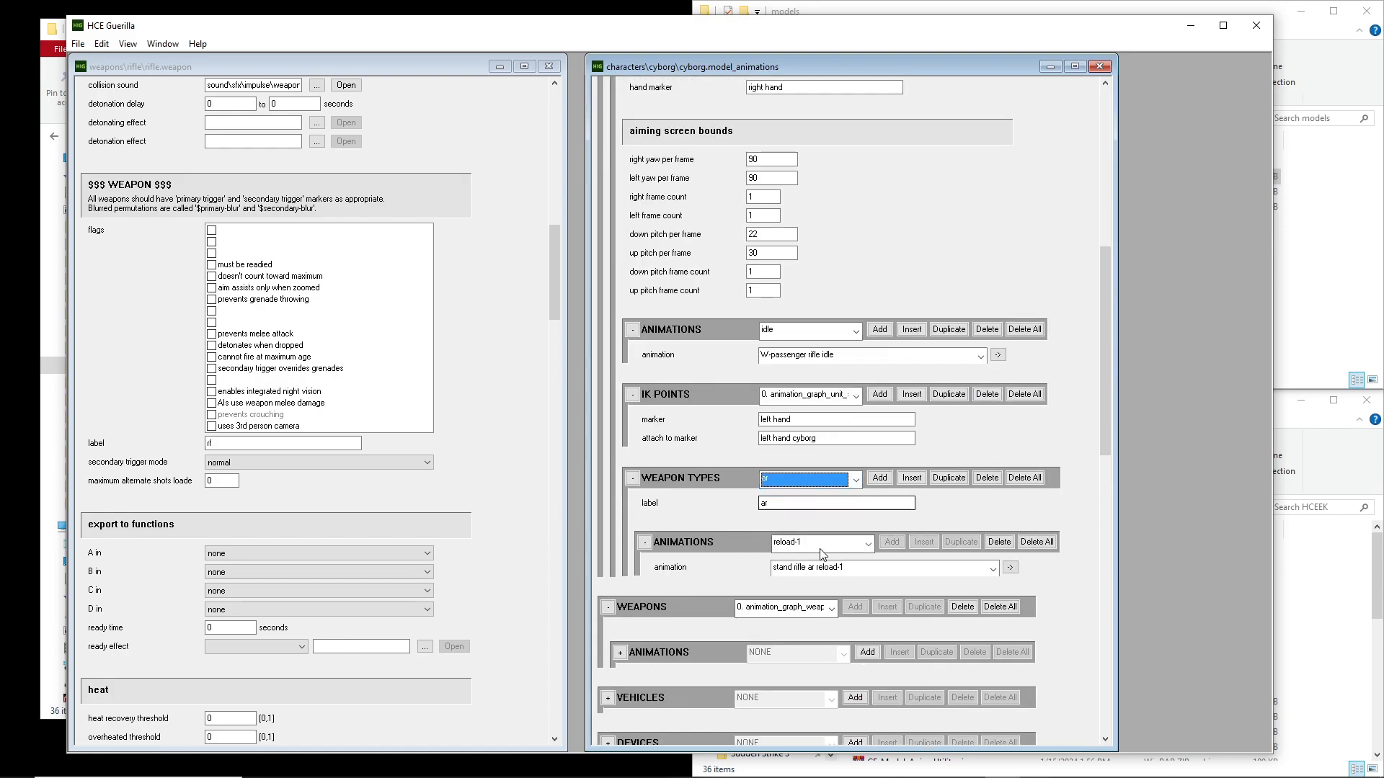
Inspect the animation slots of the W-passenger rifle's ar weapon type, including reload-1
scroll(1077, 362, "down", 2)
left_click(833, 377)
left_click(830, 371)
left_click(829, 372)
left_click(820, 343)
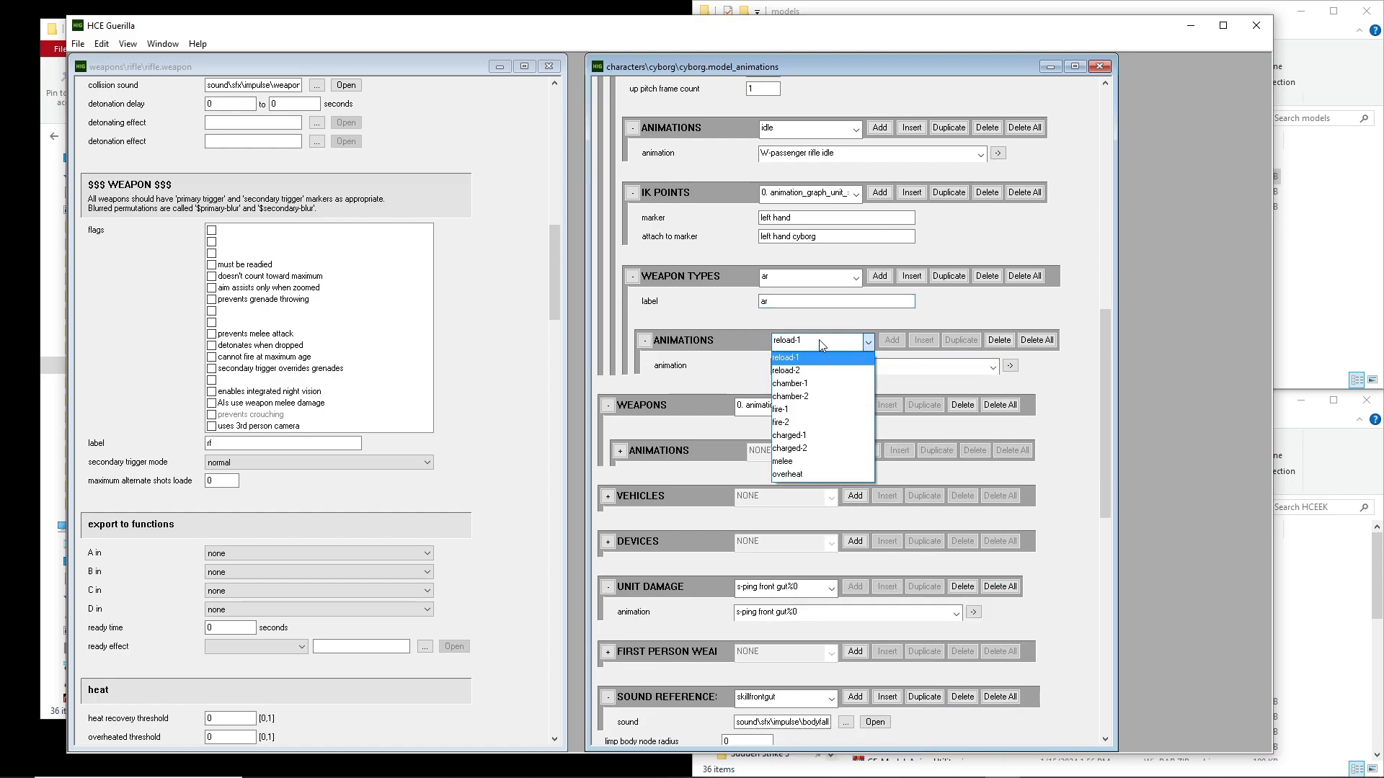
left_click(821, 346)
scroll(822, 345, "down", 9)
scroll(820, 344, "up", 9)
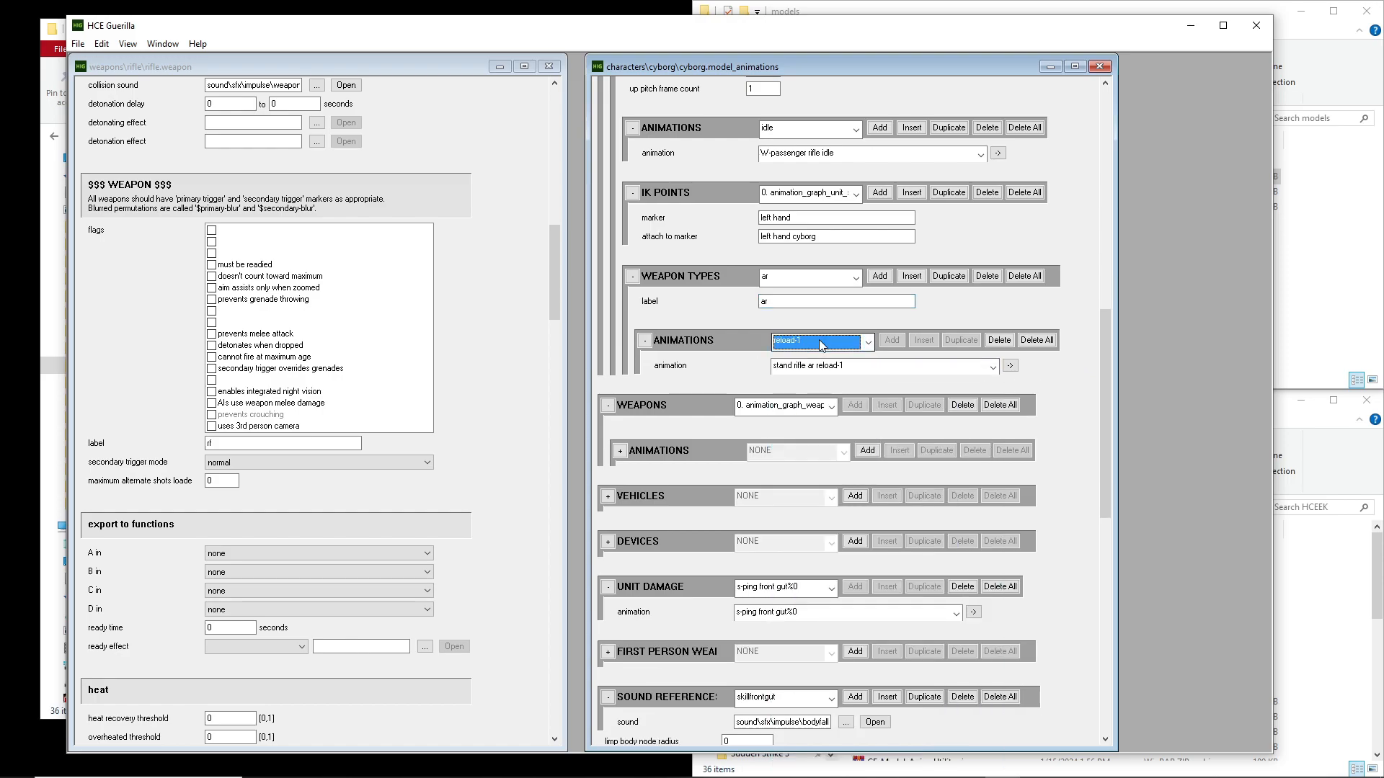
scroll(820, 345, "down", 4)
scroll(820, 345, "up", 4)
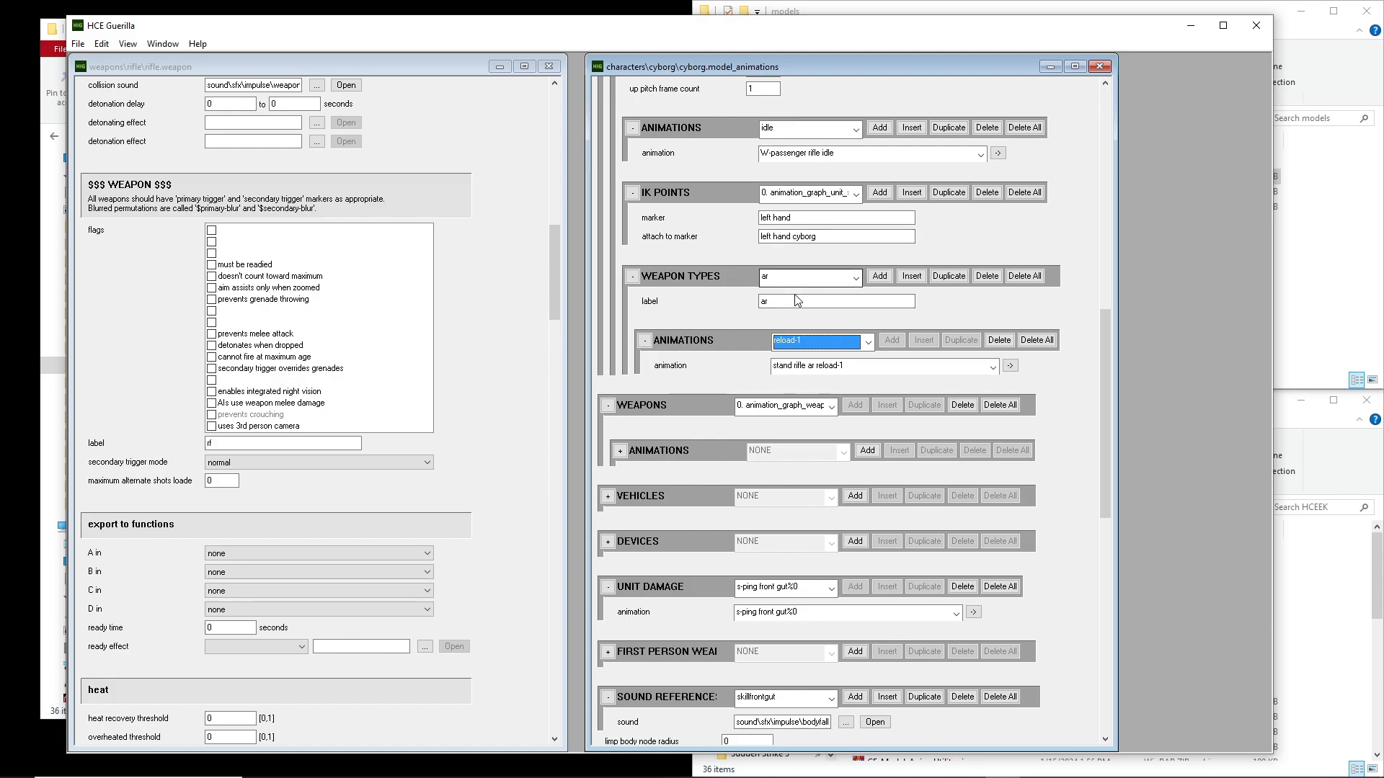
Recheck the W-passenger rifle's weapon types and compare them with the label in the rifle weapon tag
left_click(821, 281)
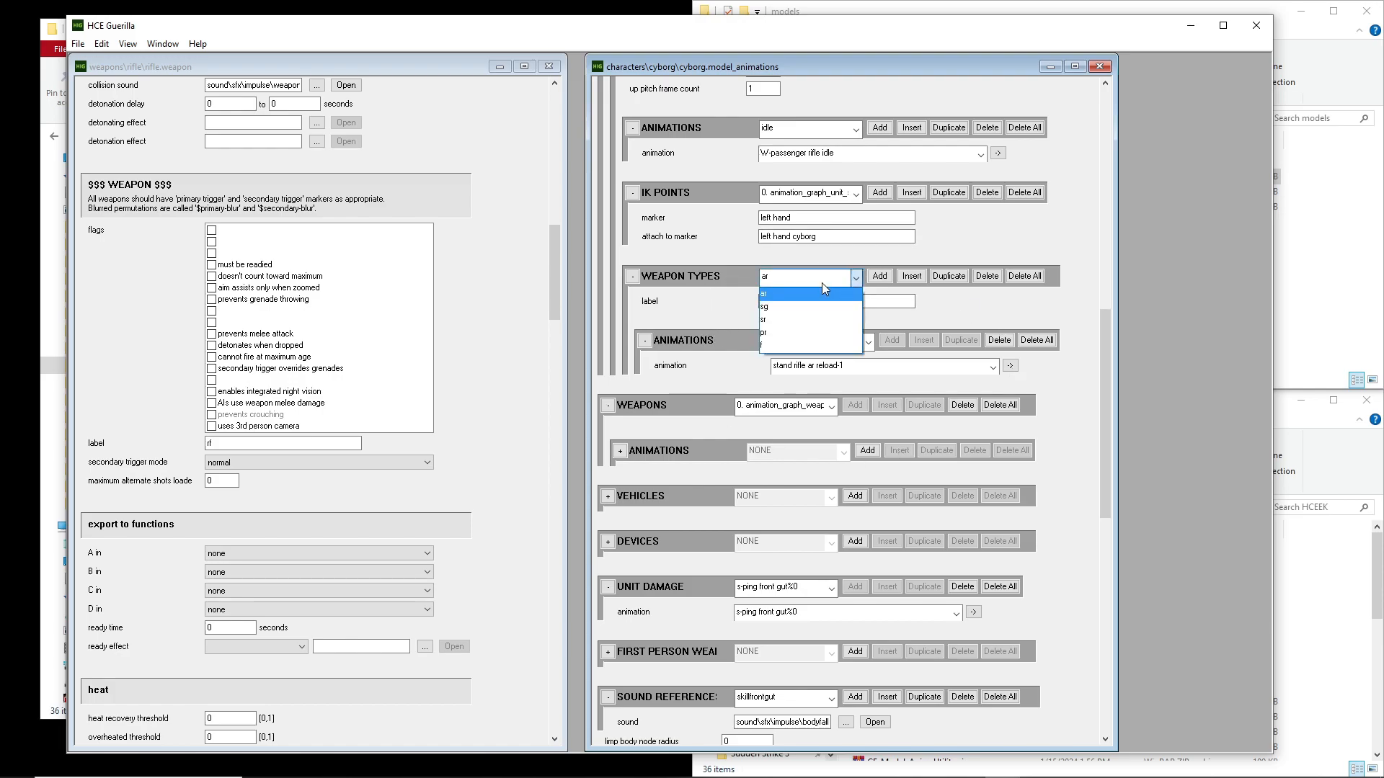
left_click(822, 282)
scroll(821, 282, "down", 4)
scroll(822, 283, "up", 2)
scroll(825, 288, "up", 2)
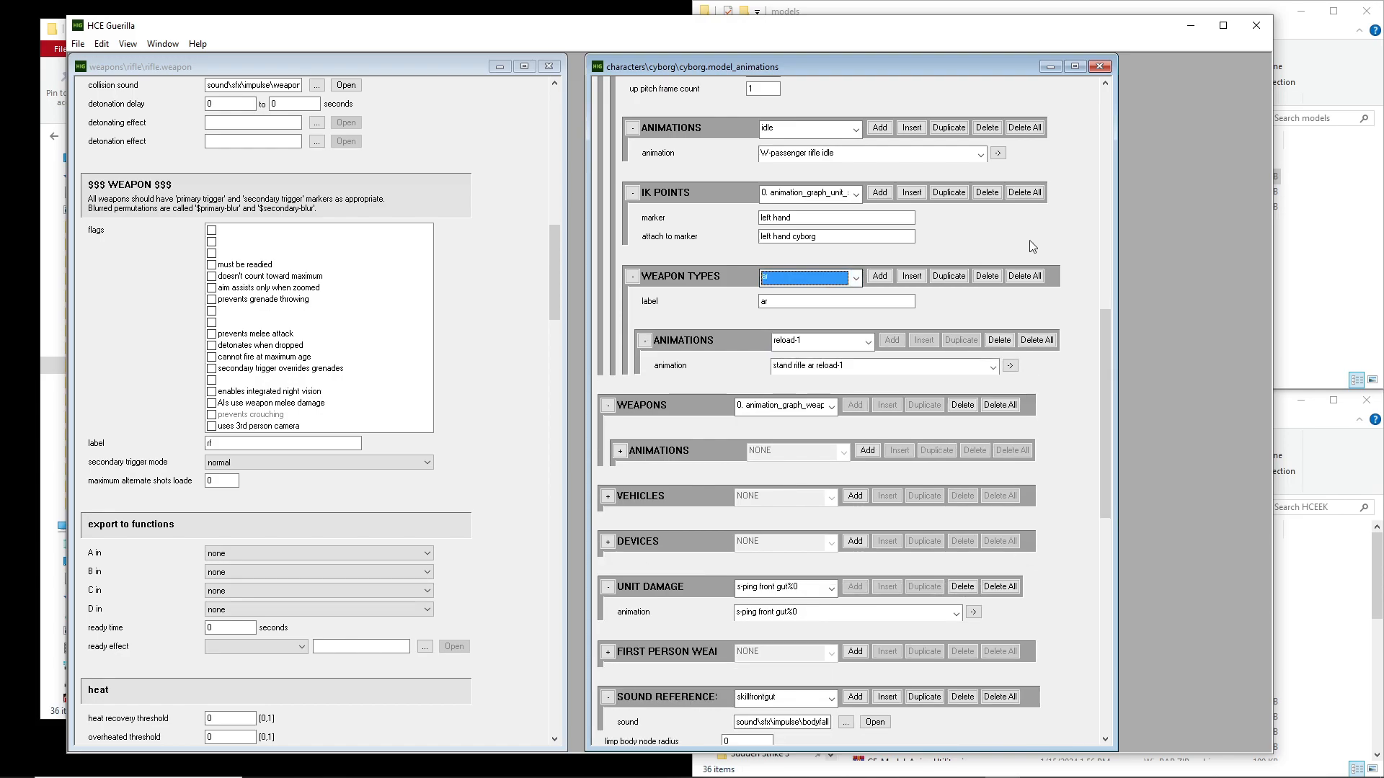
scroll(1069, 229, "up", 5)
scroll(1068, 152, "up", 4)
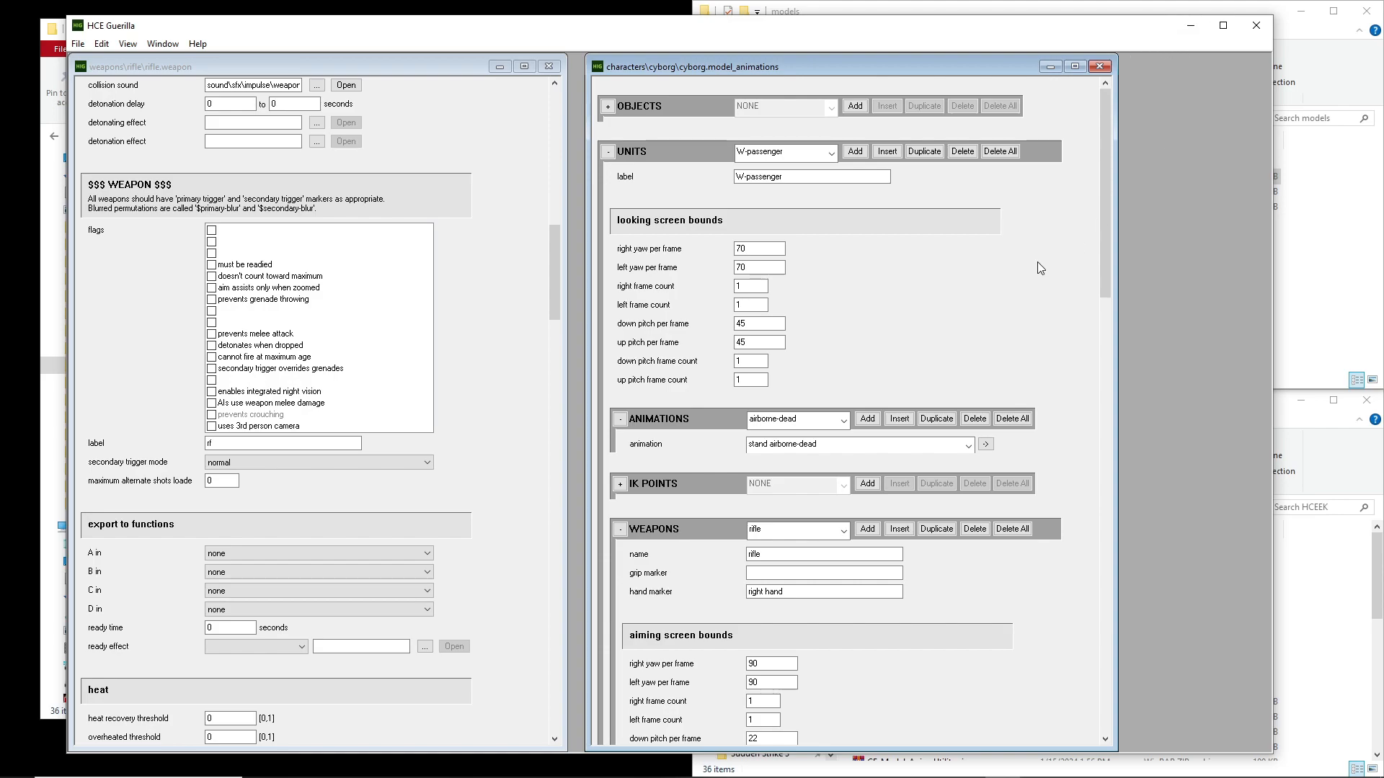
left_click(204, 444)
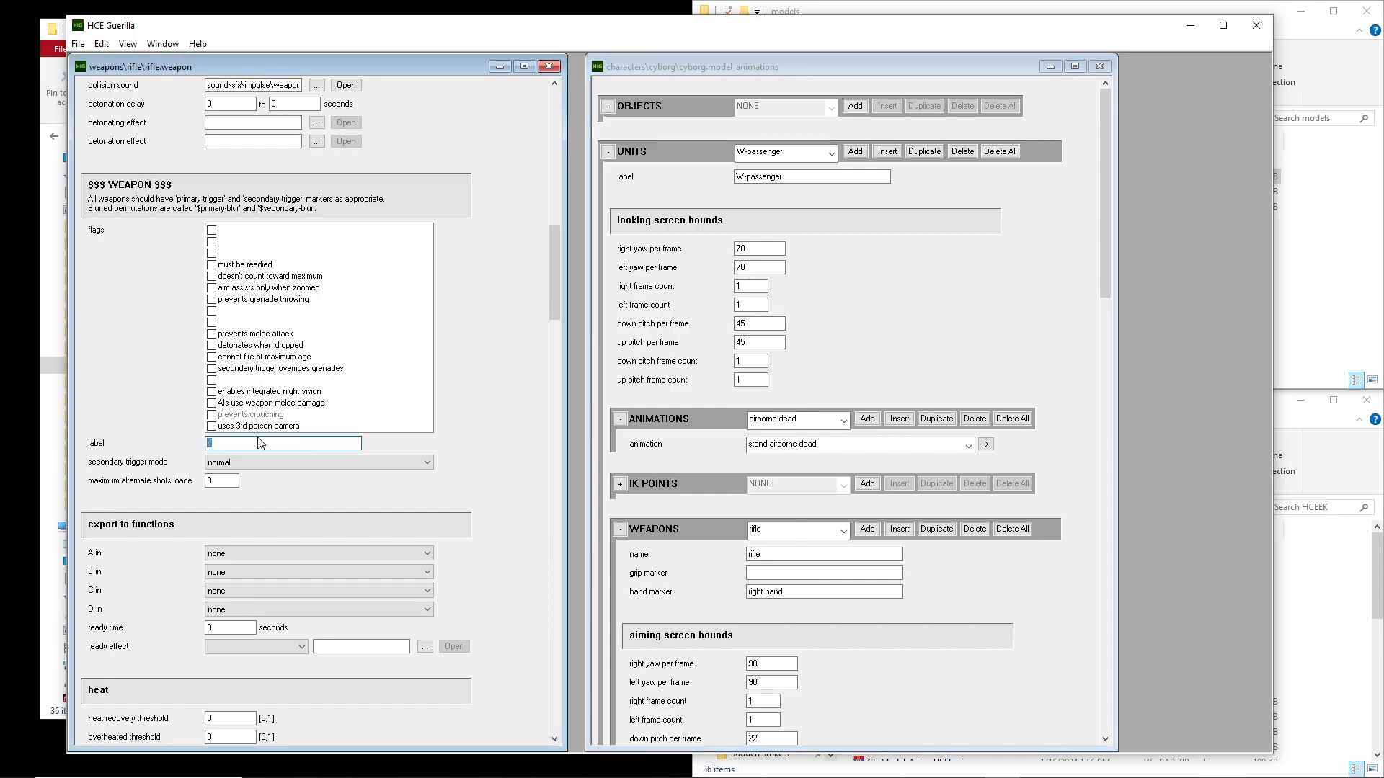
left_click(953, 297)
Review the IK point markers and the weapon type label of the W-passenger unit's rifle entry
scroll(1083, 279, "down", 6)
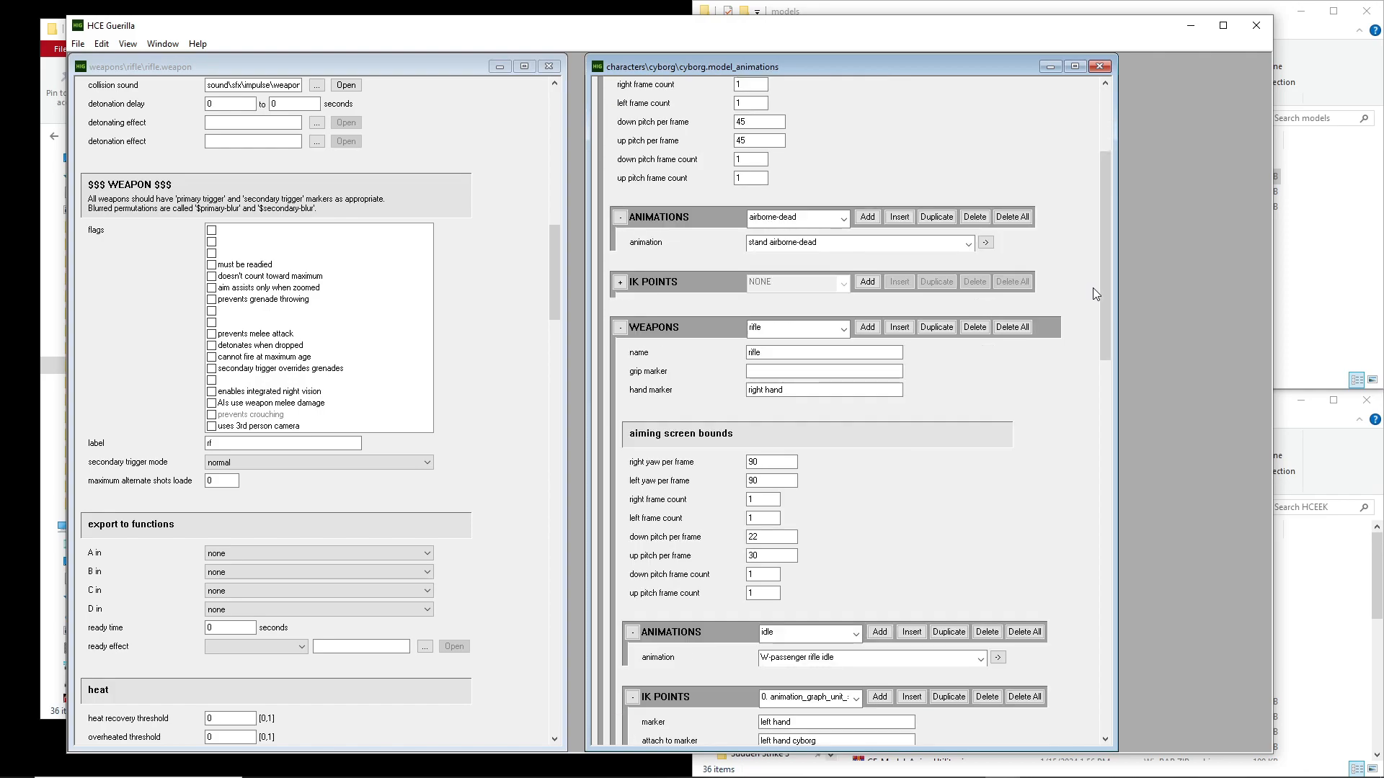
scroll(1091, 292, "down", 2)
left_click(798, 434)
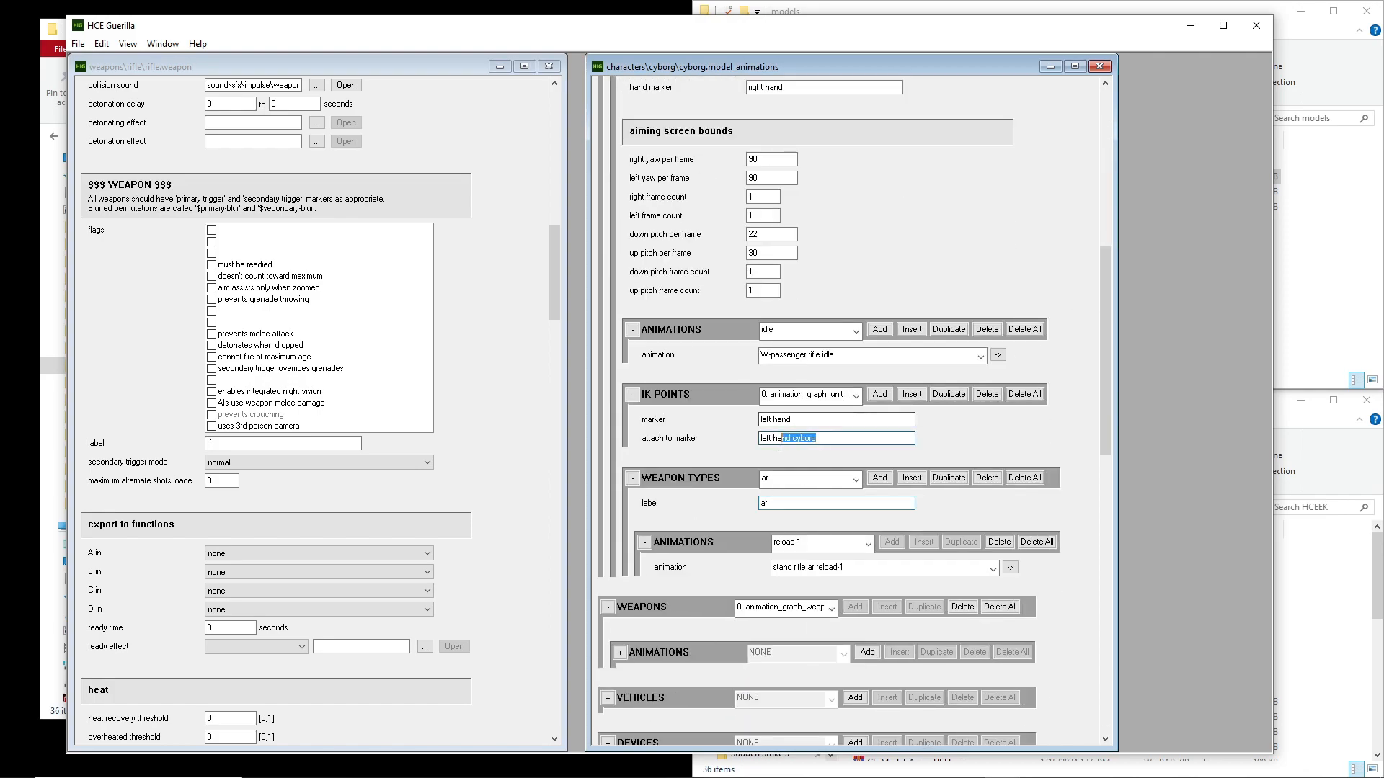
key("shift+Tab")
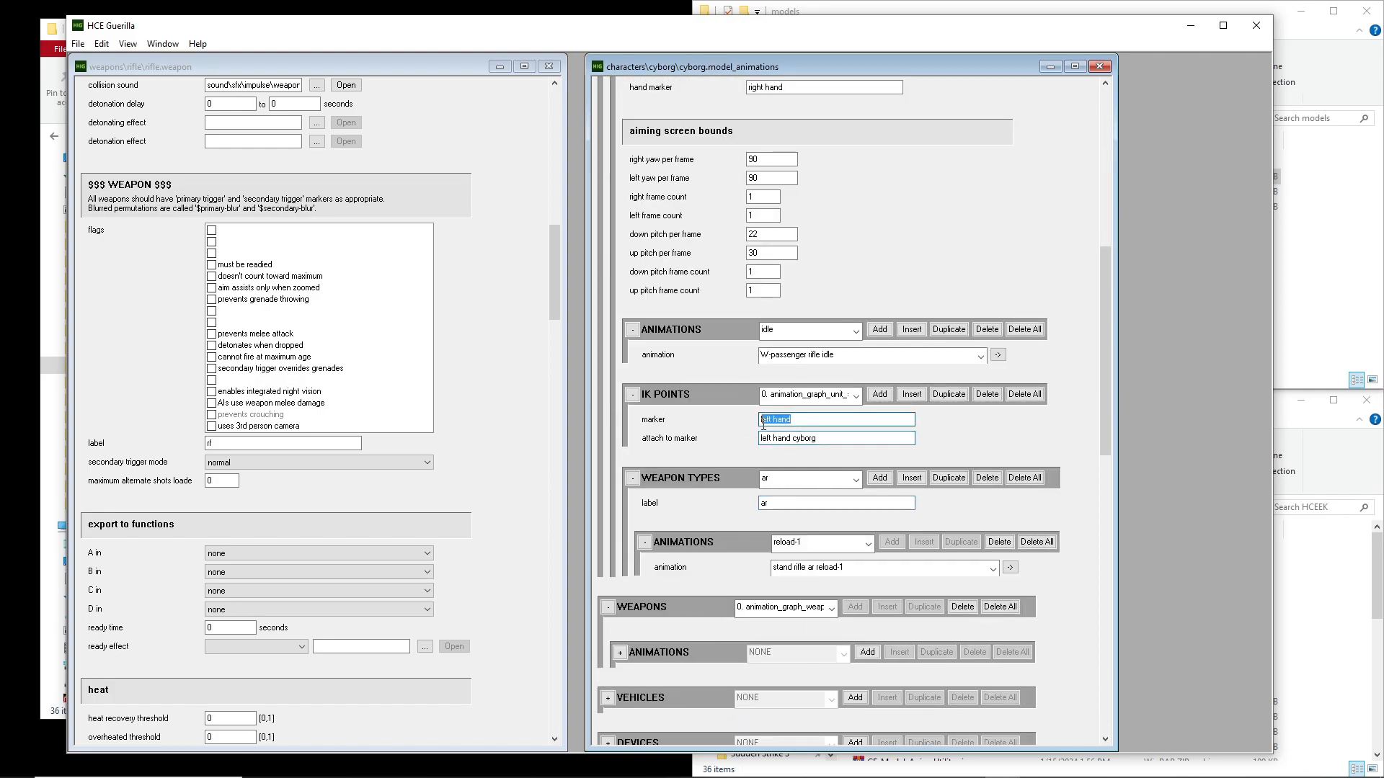
left_click(838, 439)
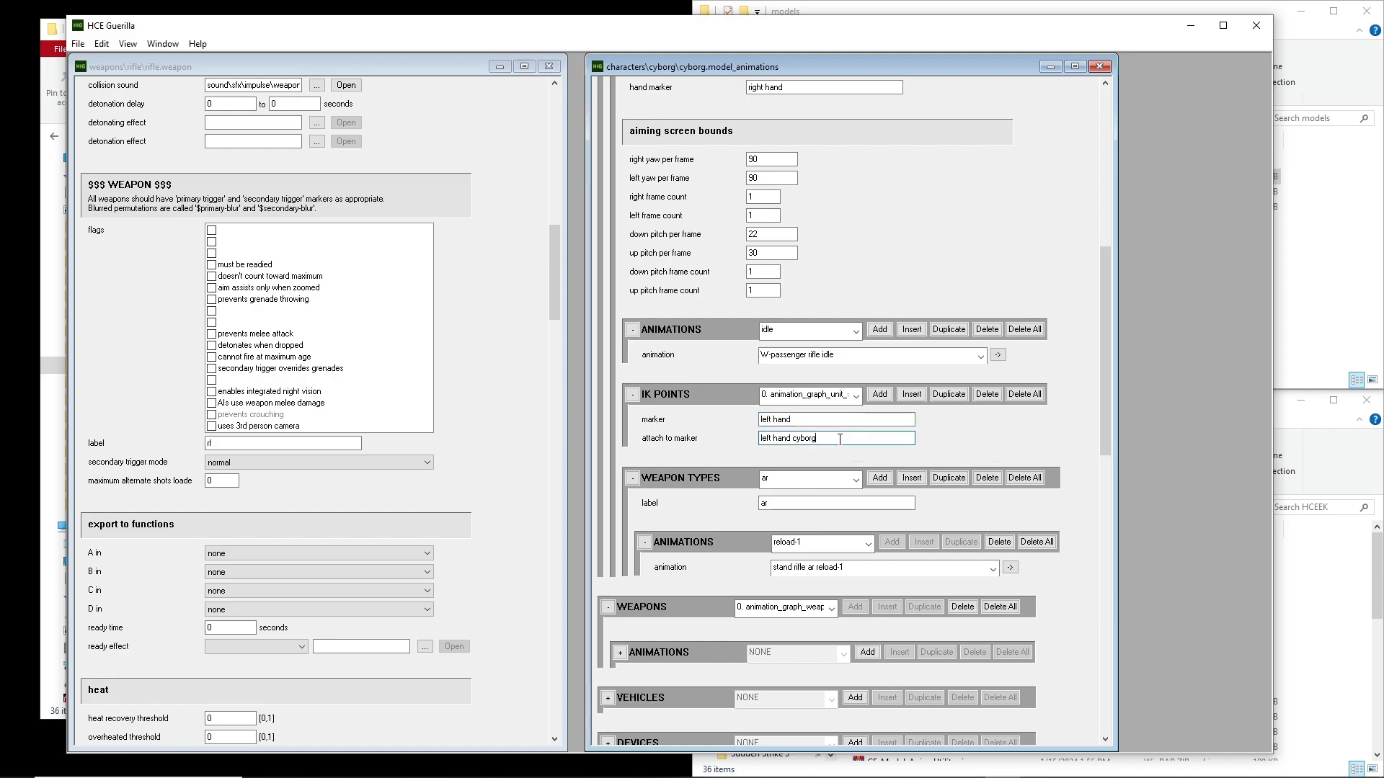
mouse_move(839, 439)
left_mouse_down()
mouse_move(761, 447)
mouse_move(851, 444)
mouse_move(730, 448)
left_mouse_up()
left_click(672, 442)
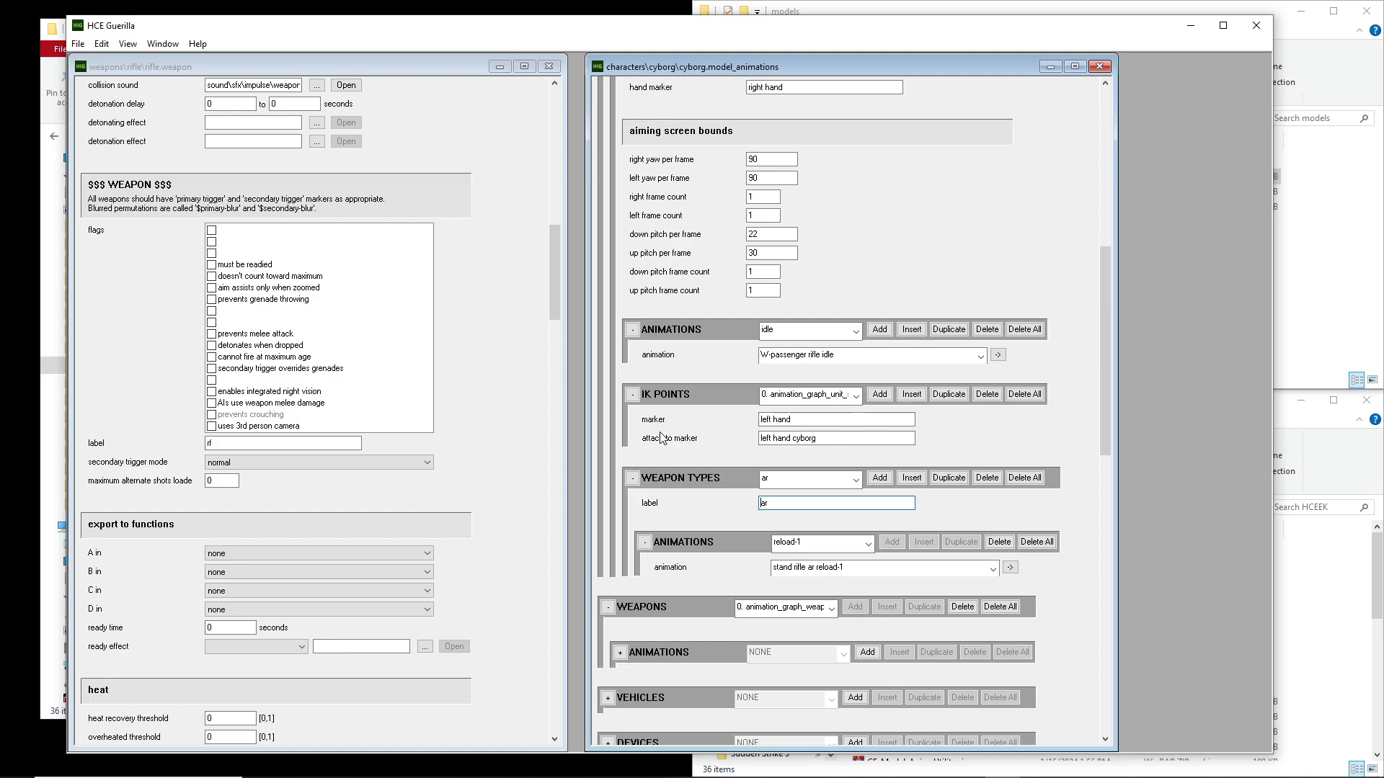
left_click(865, 420)
left_click_drag(1109, 282, 1121, 101)
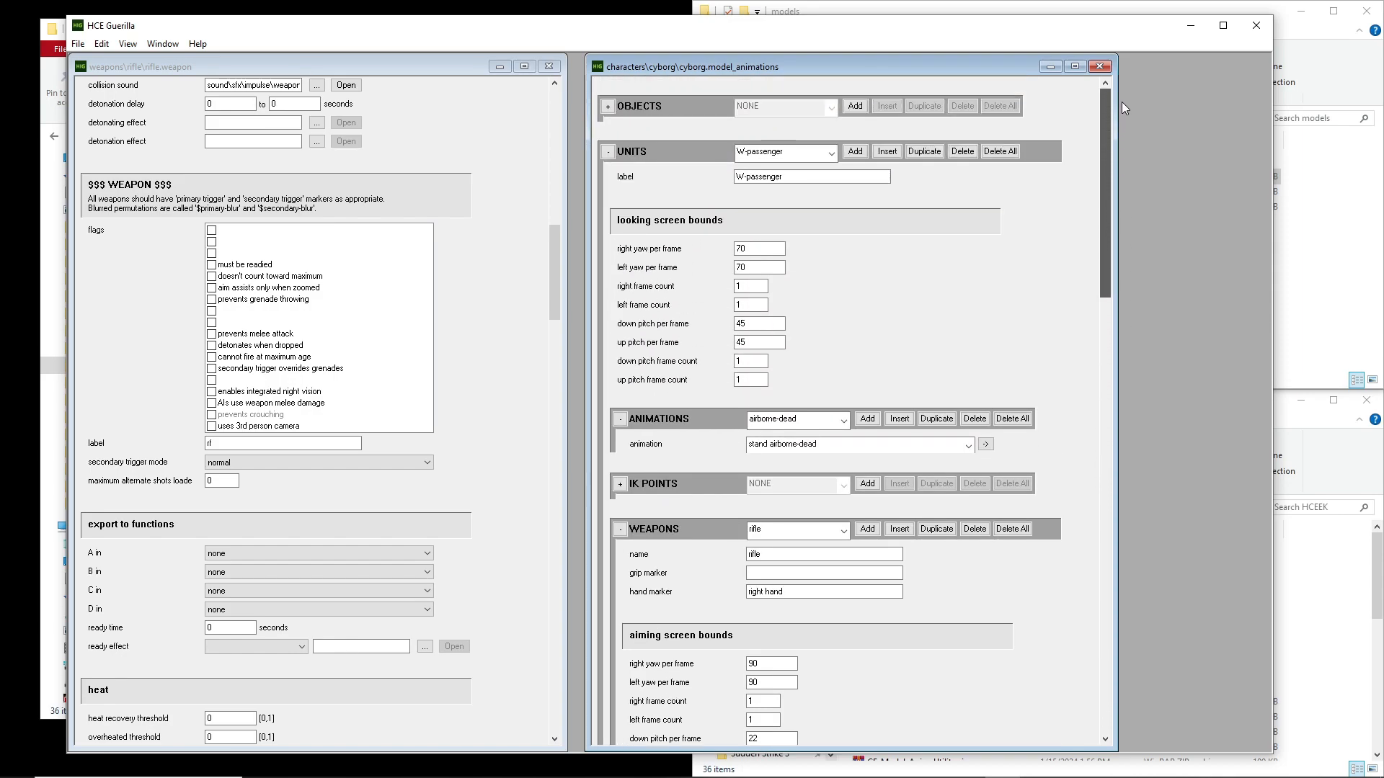
Switch to the HCEEK folder, launch Sapien and load convo.scenario from the convo level folder
left_click(1200, 29)
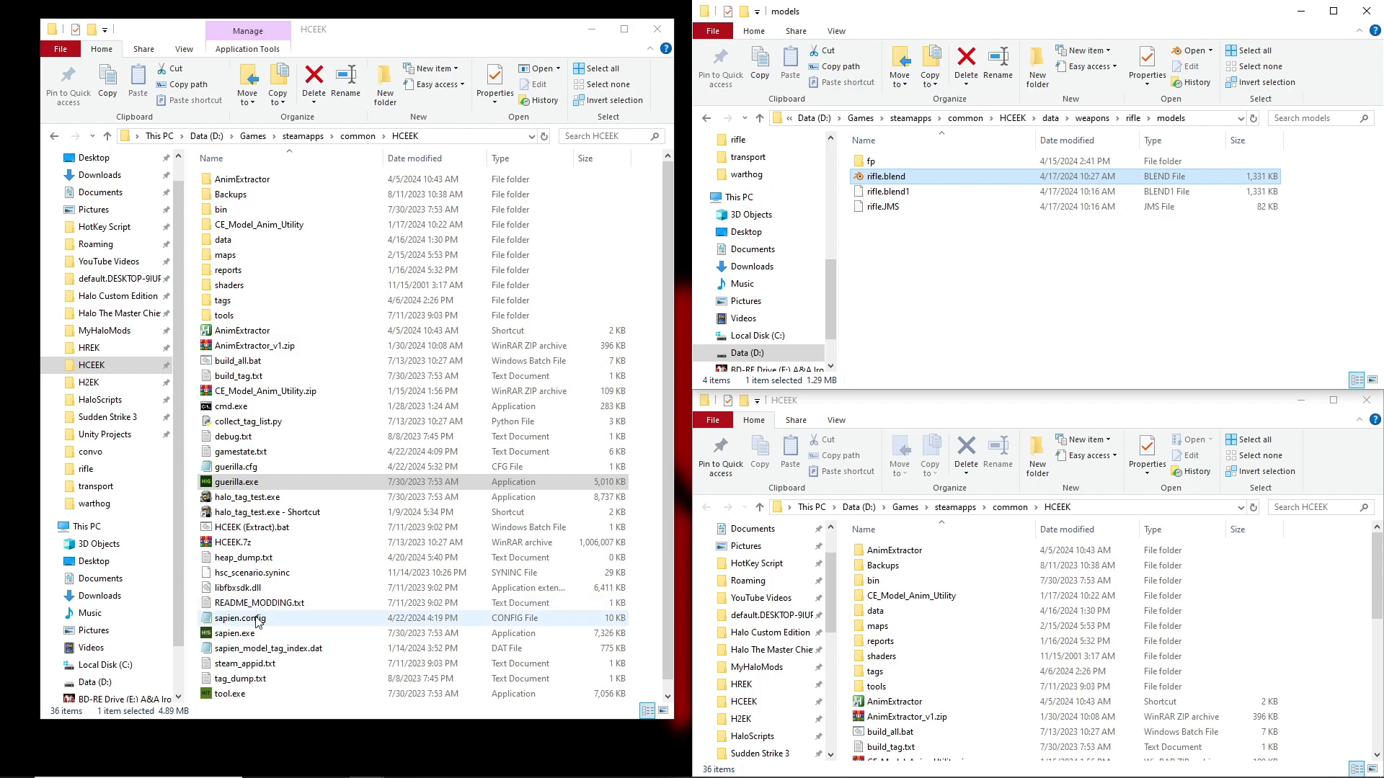
left_click(238, 633)
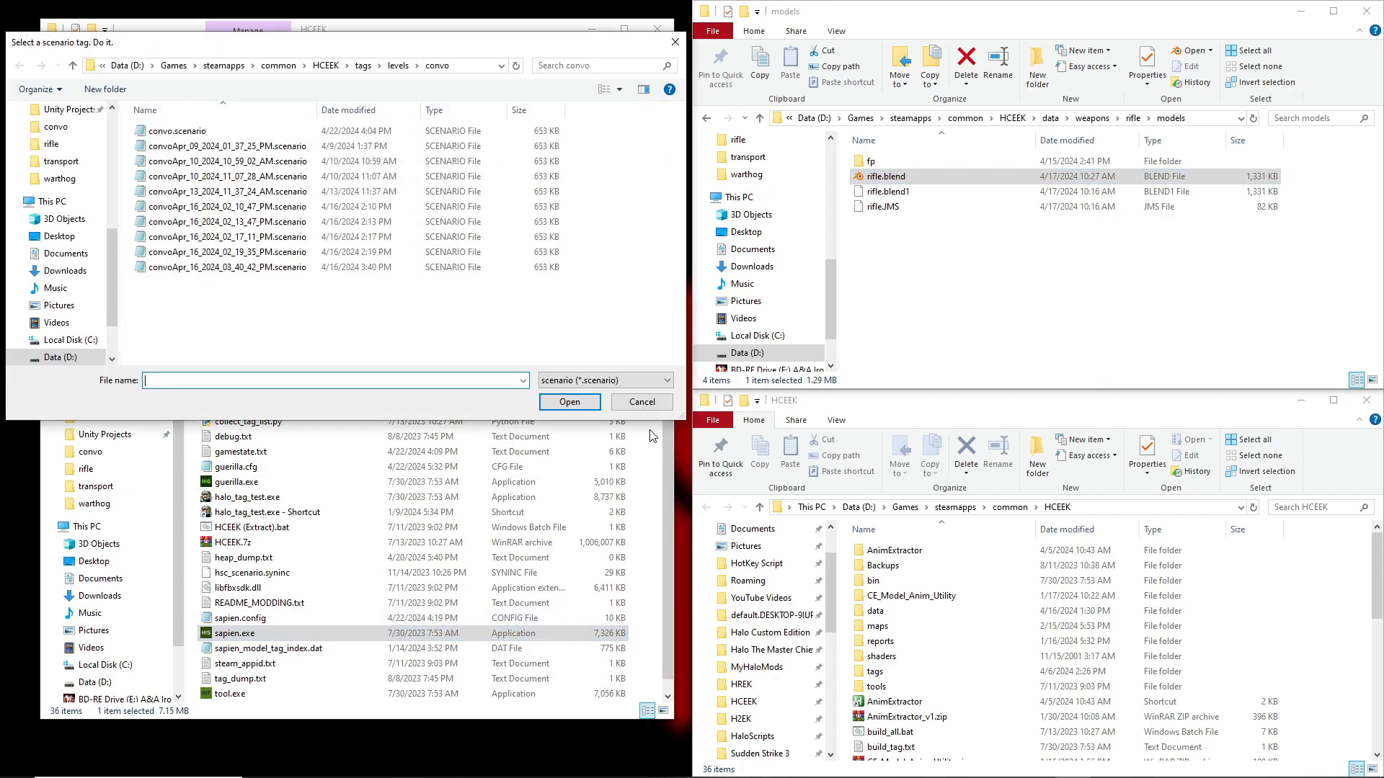
double_click(173, 131)
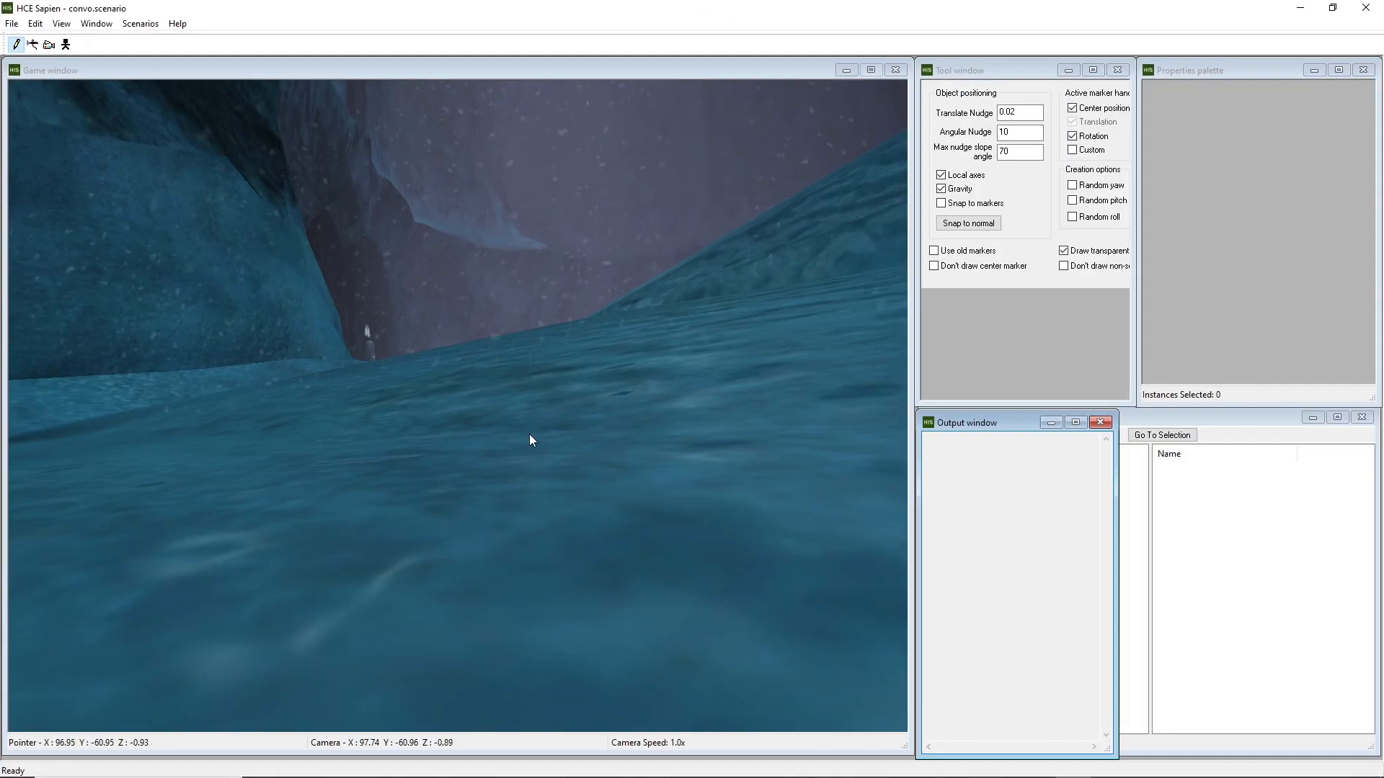
Fly the camera over the snowy terrain and select the Vehicles category under the mission's Units objects
middle_click_drag(528, 434, 572, 432)
key("w")
key("shift")
key("shift")
key("w")
key("d")
key("w")
key("w")
key("d")
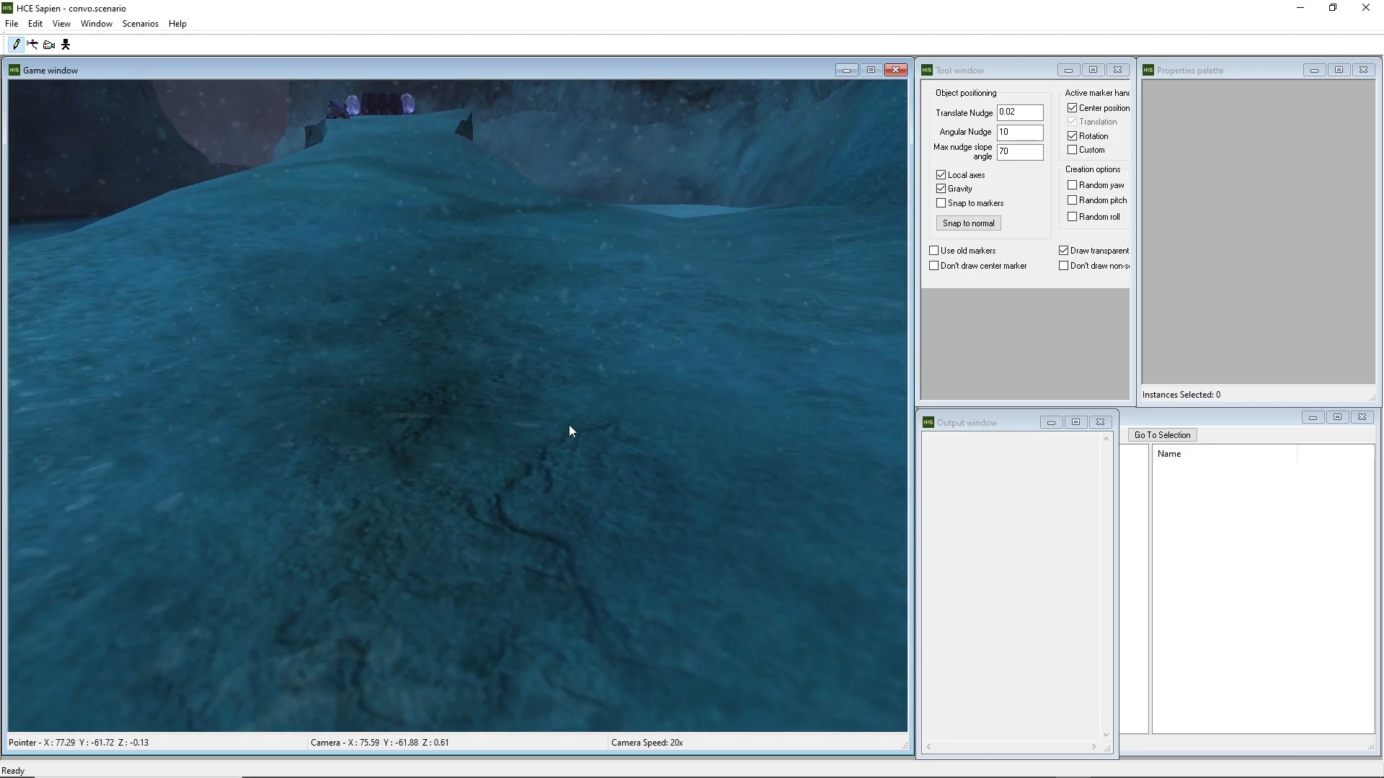
left_click(1168, 418)
left_click(933, 453)
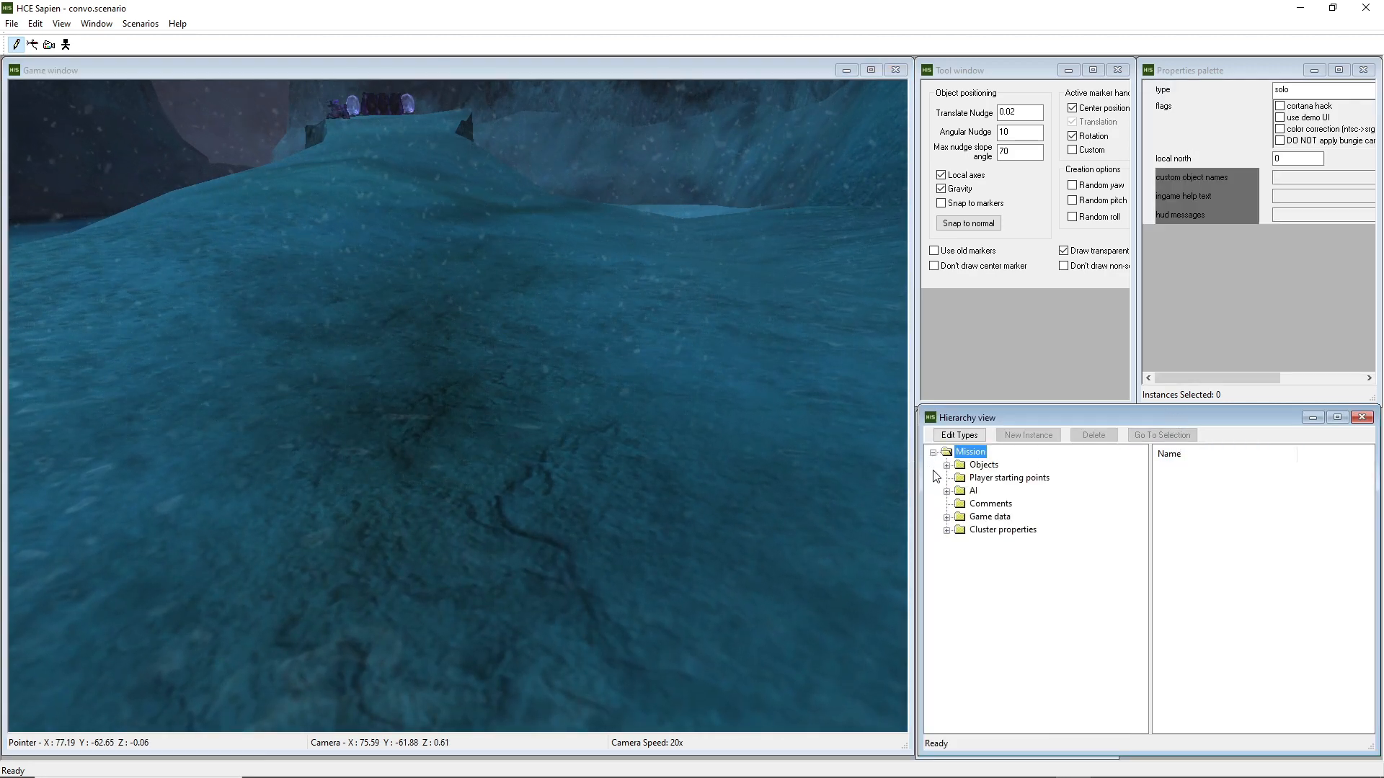
left_click(947, 464)
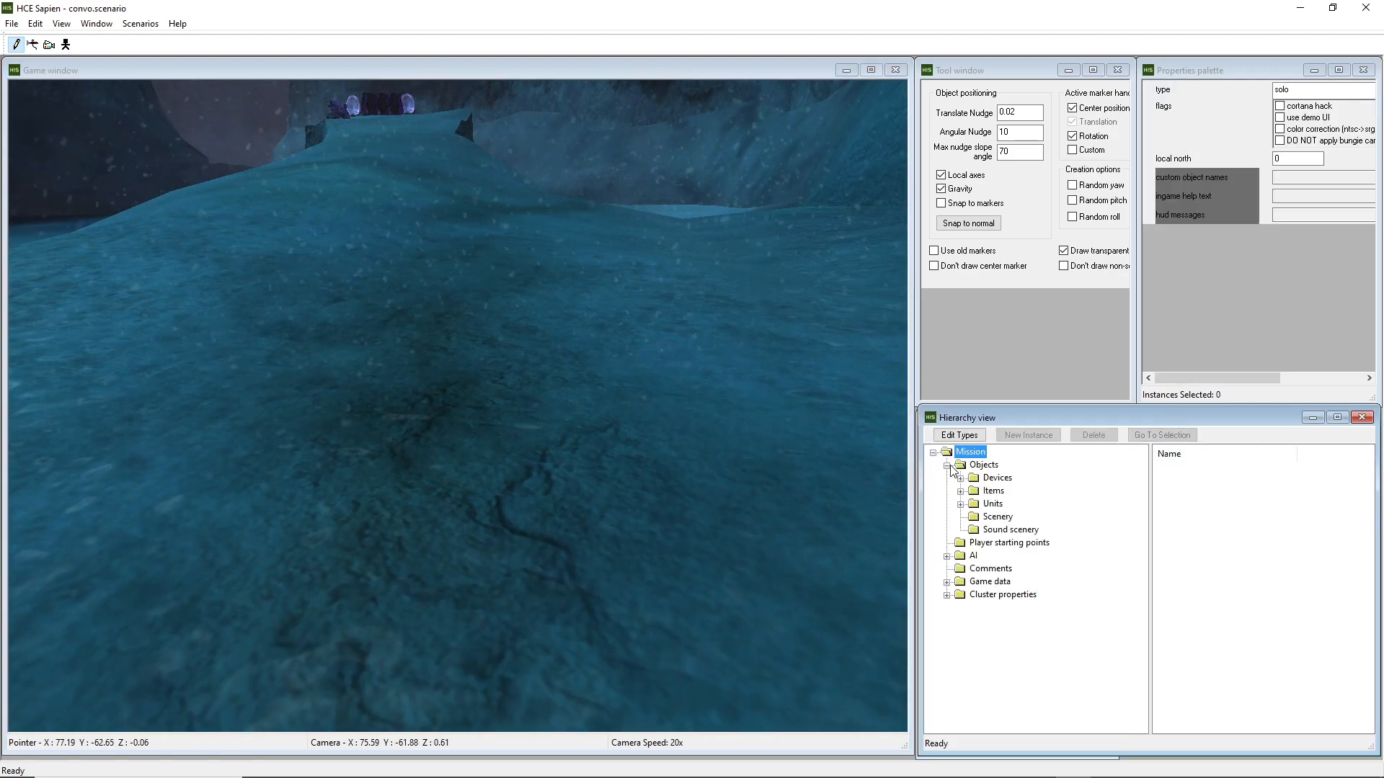
left_click(961, 504)
left_click(1011, 529)
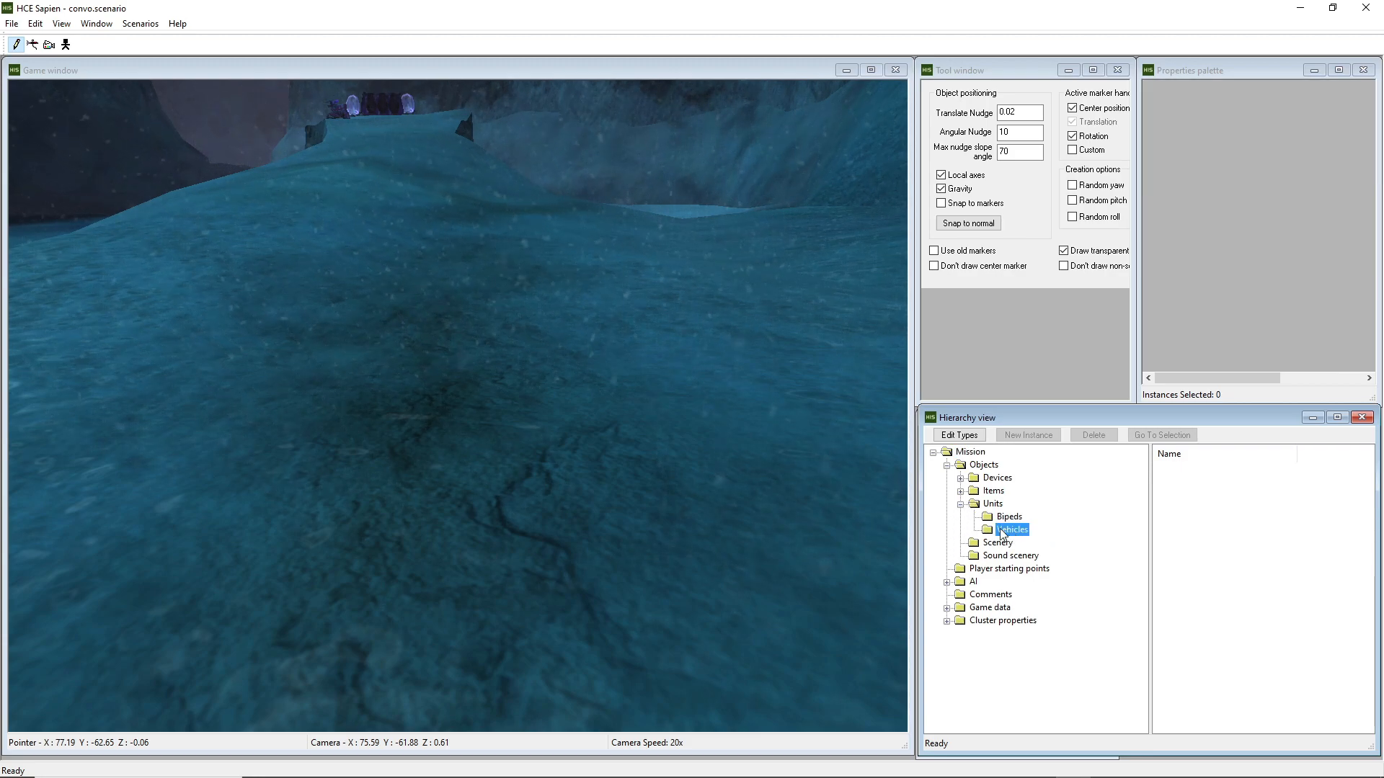
left_click(555, 414)
left_click(1310, 89)
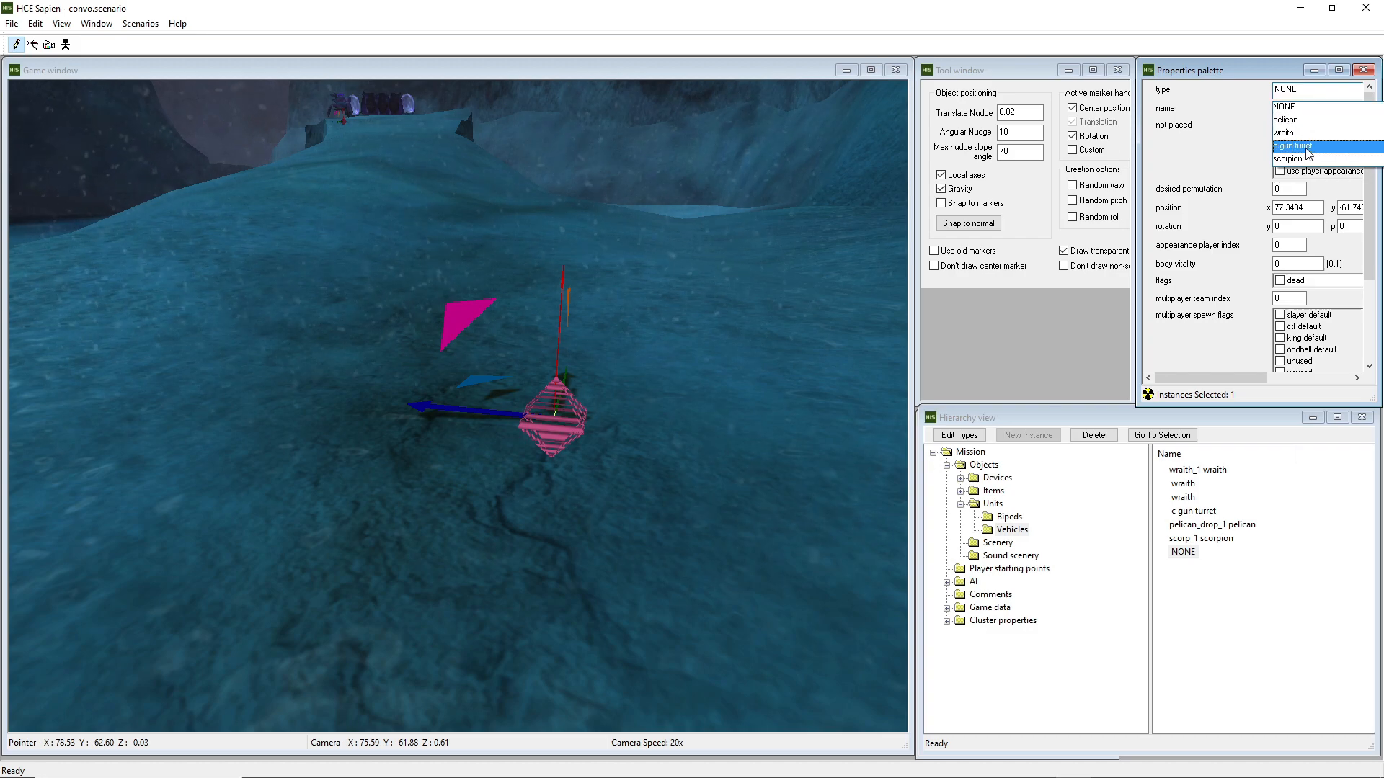
left_click(1290, 159)
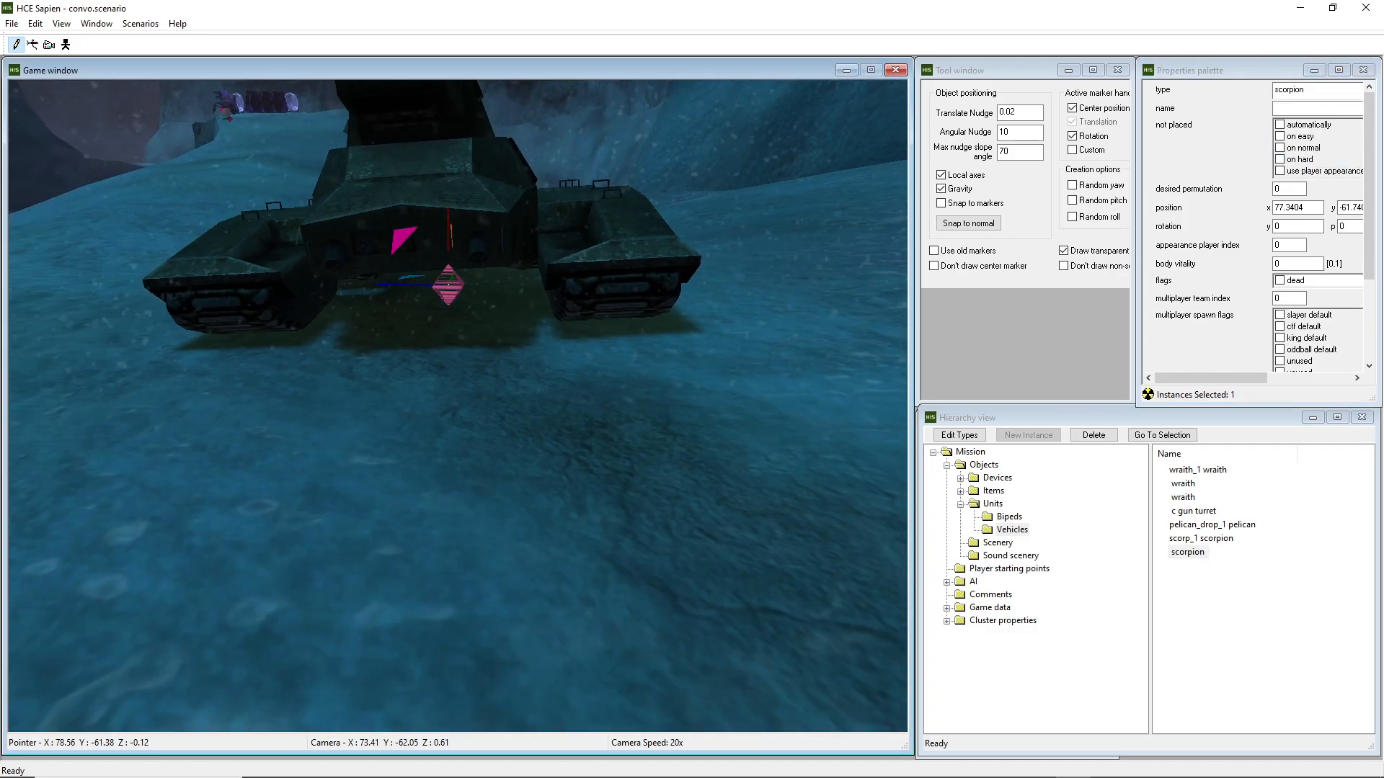
middle_click_drag(511, 322, 512, 322)
key("a")
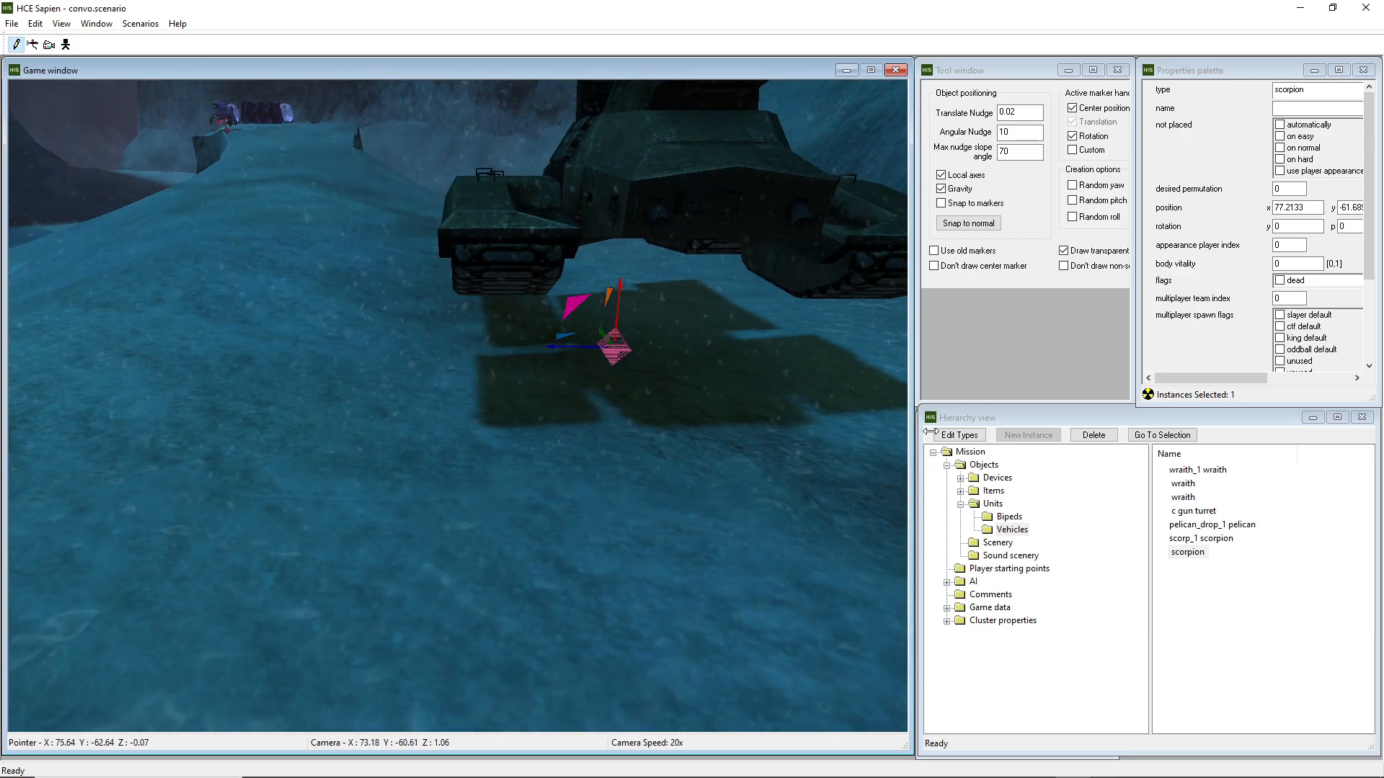
left_click_drag(612, 357, 598, 352)
key("Delete")
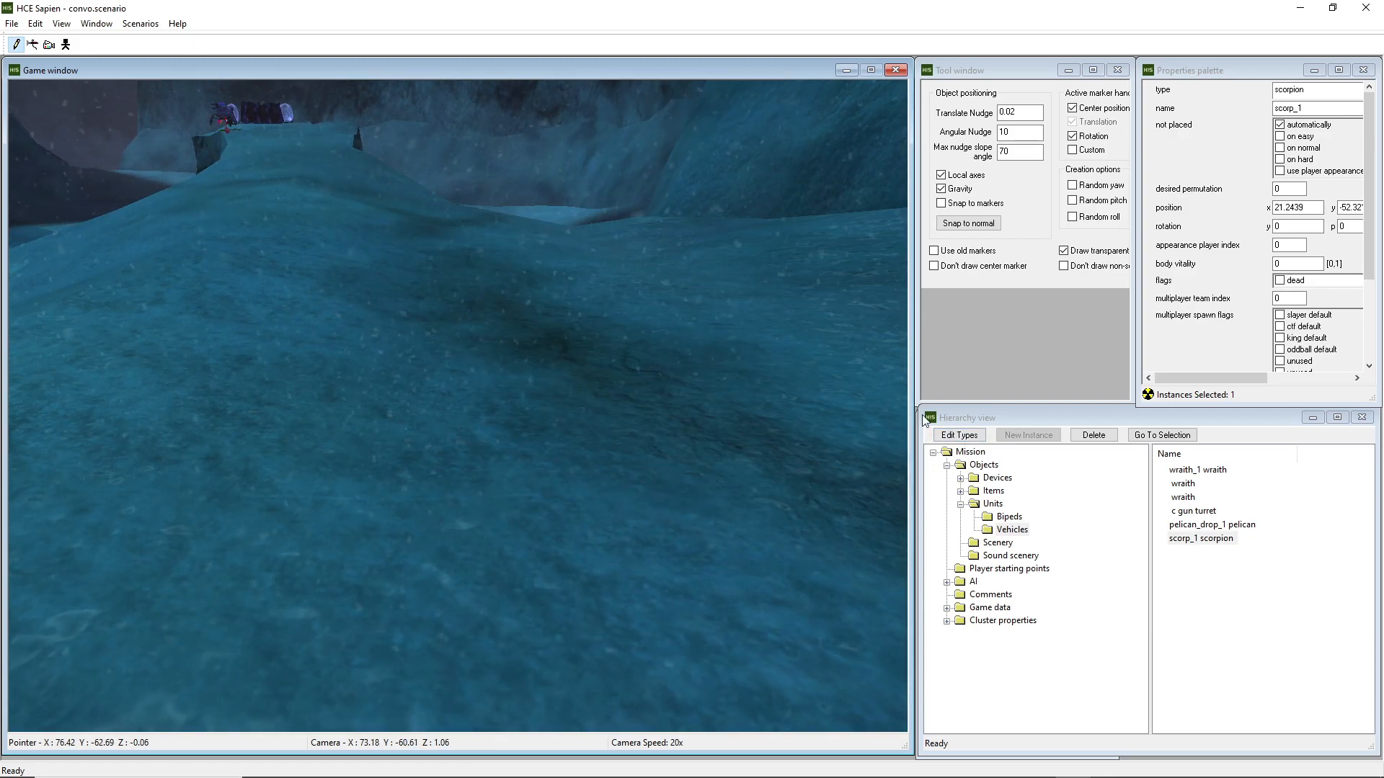
Add warthog.vehicle from the tags\vehicles\warthog folder to the scenario's vehicle types
left_click(959, 435)
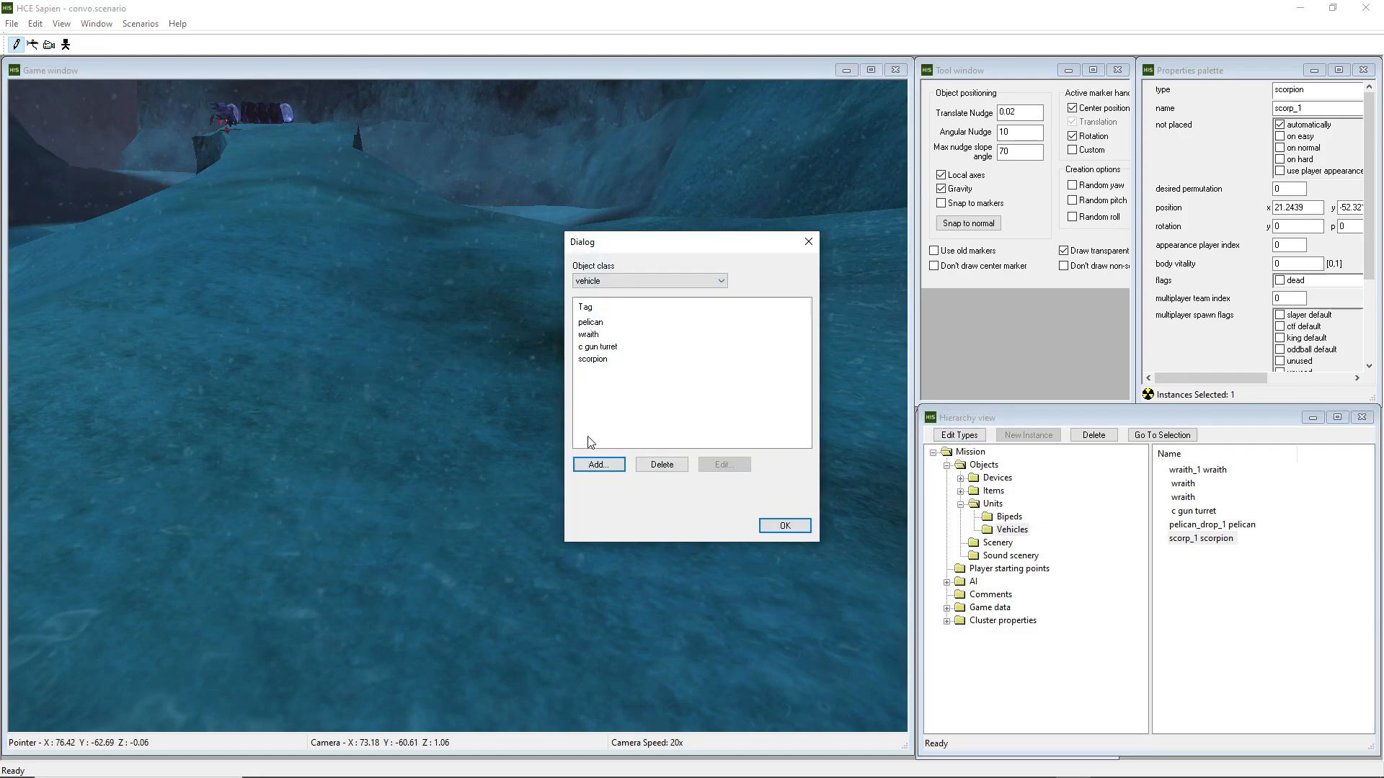
left_click(598, 465)
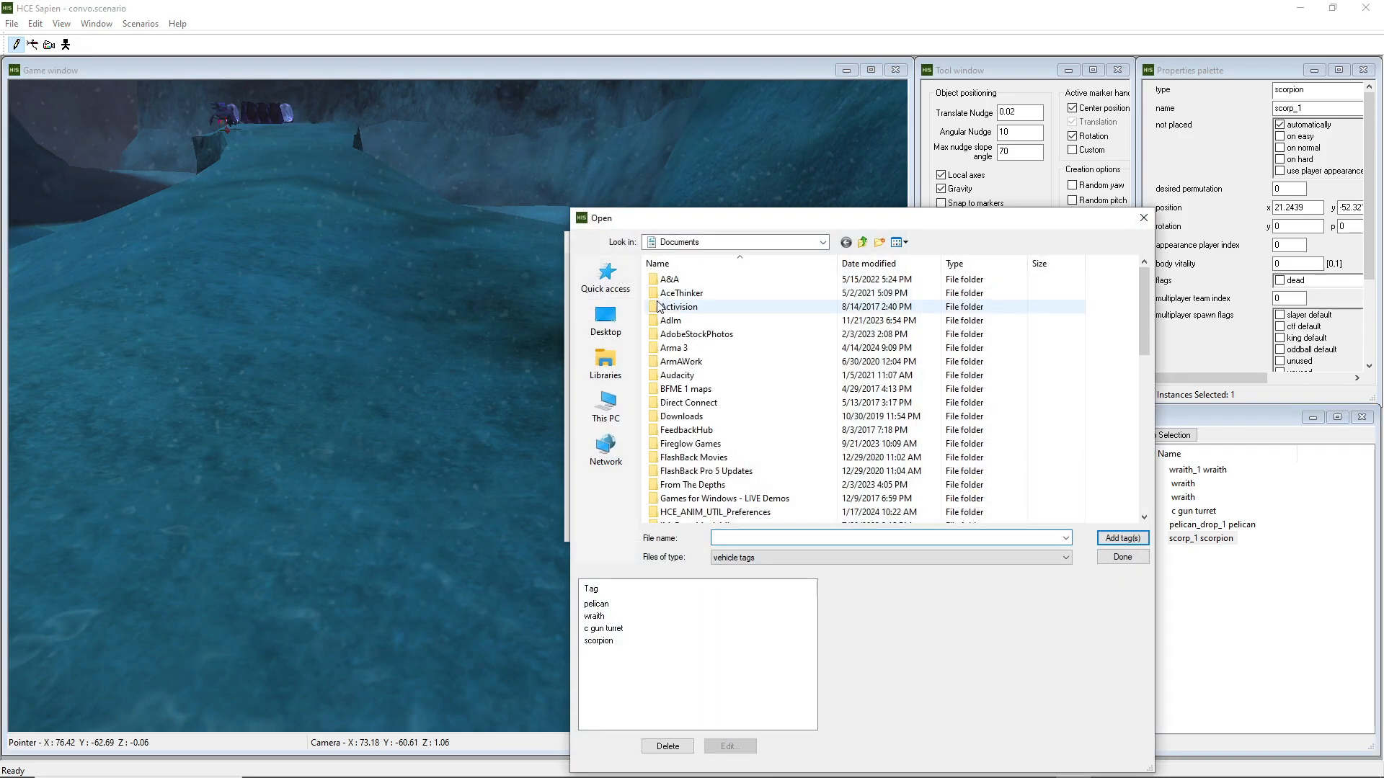
left_click(613, 287)
double_click(703, 437)
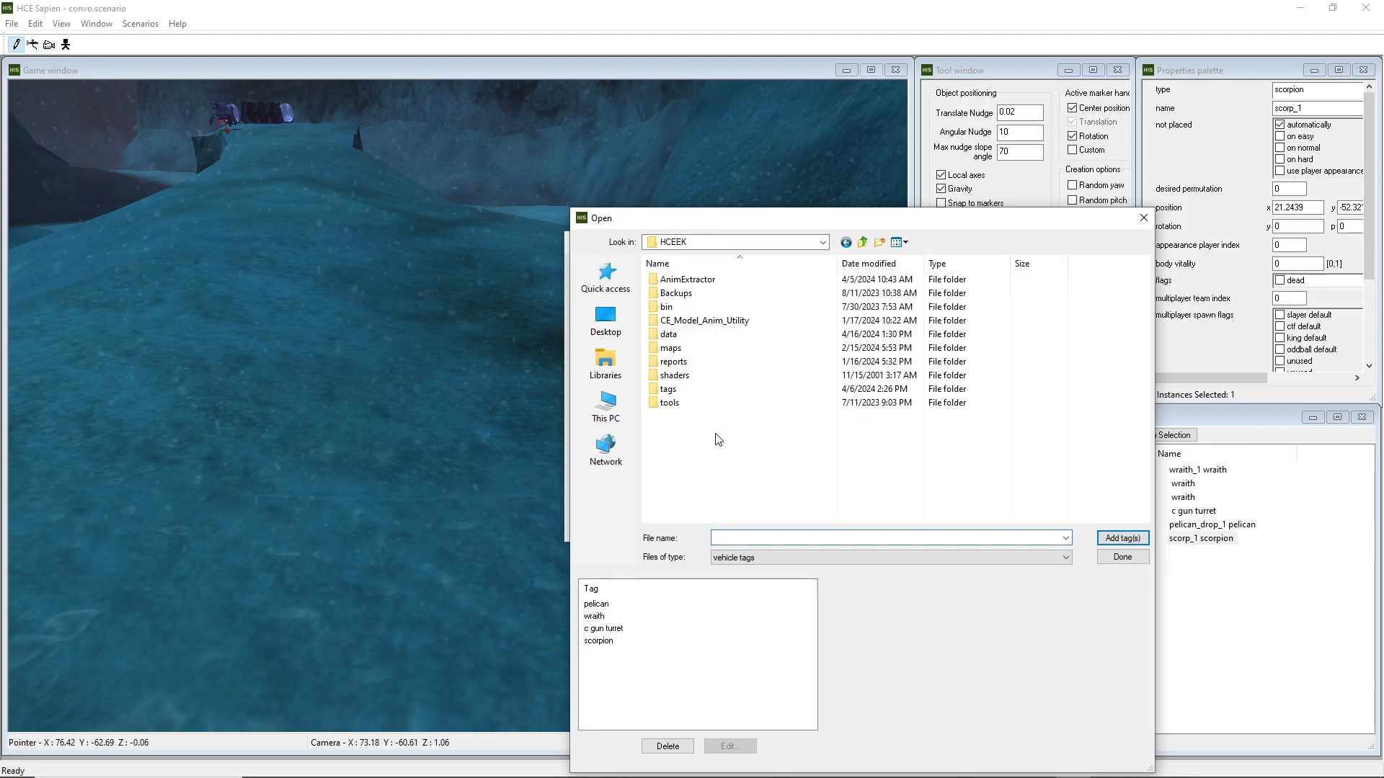
double_click(704, 389)
scroll(708, 415, "down", 1)
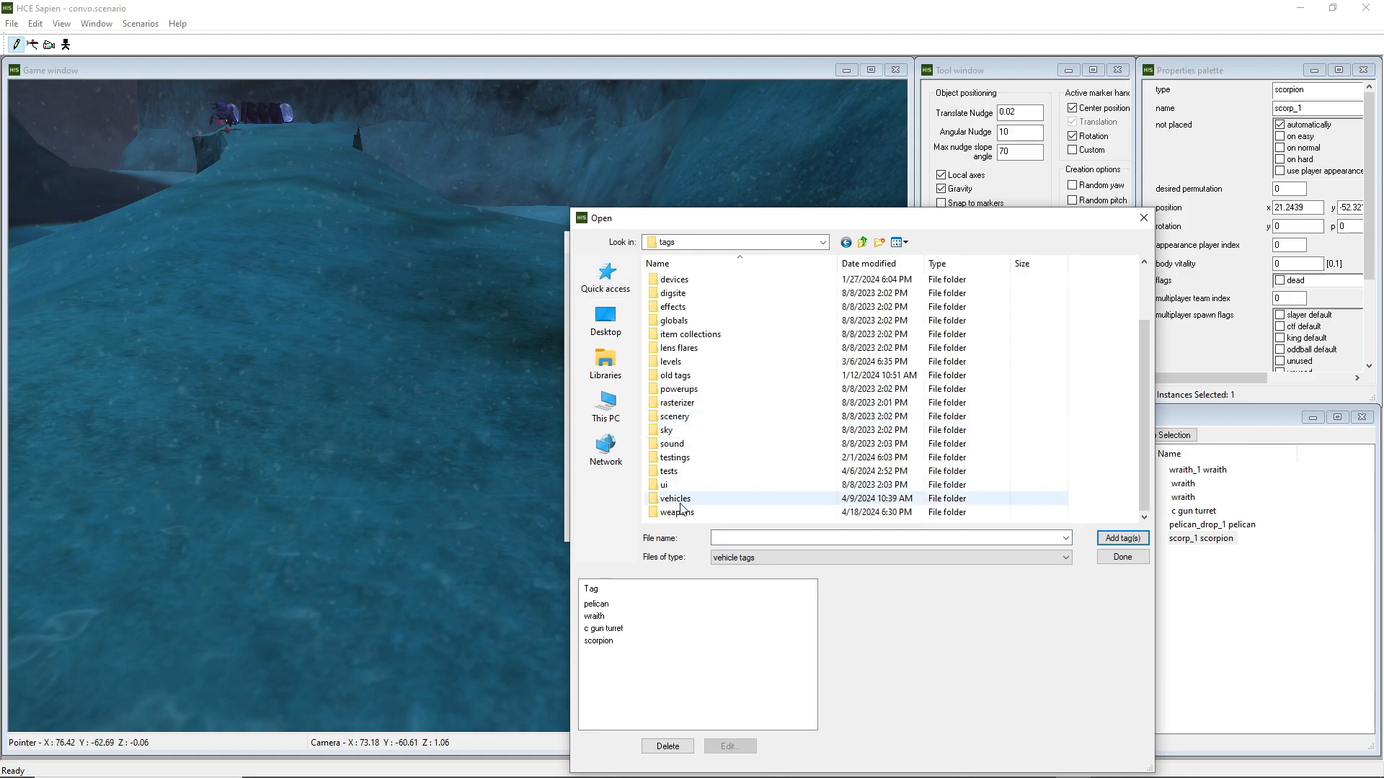
double_click(703, 498)
double_click(704, 441)
left_click(704, 349)
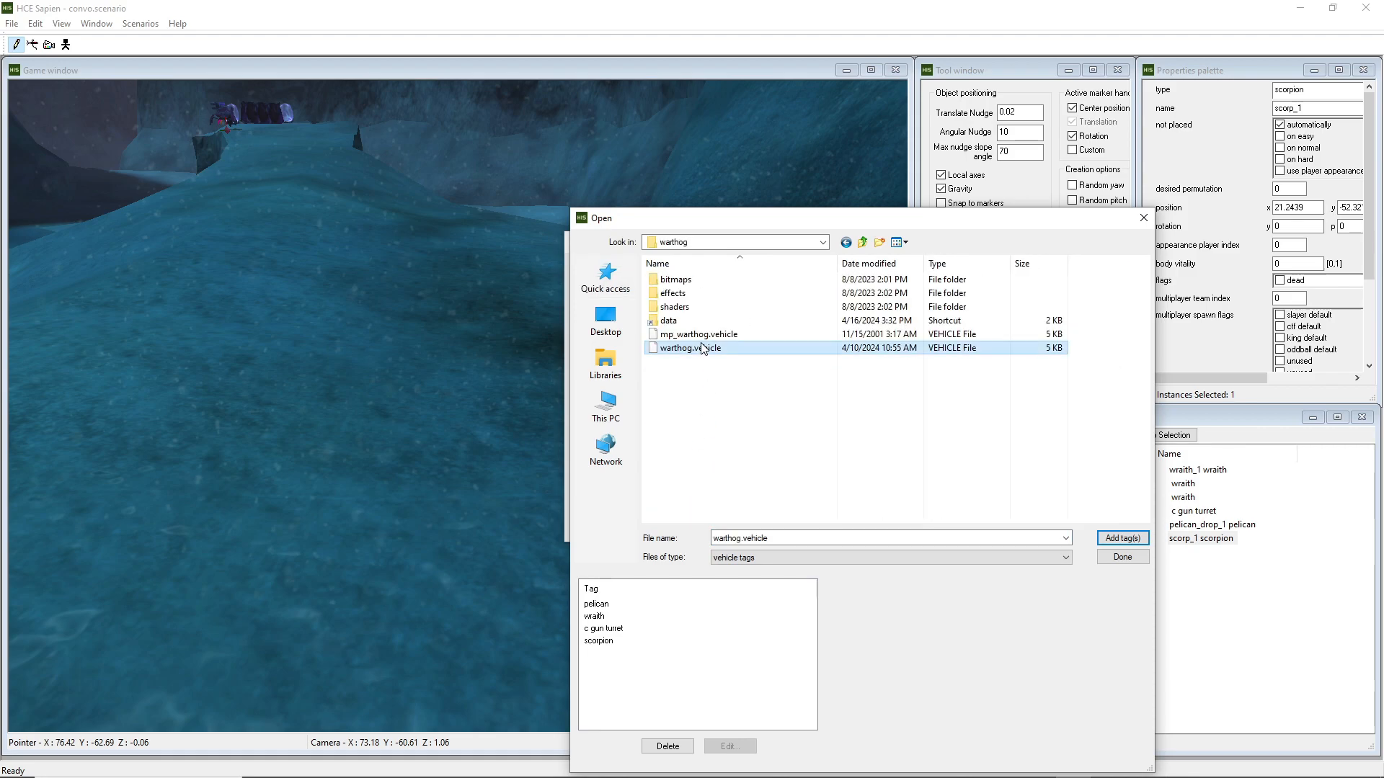
left_click(1122, 538)
left_click(1122, 558)
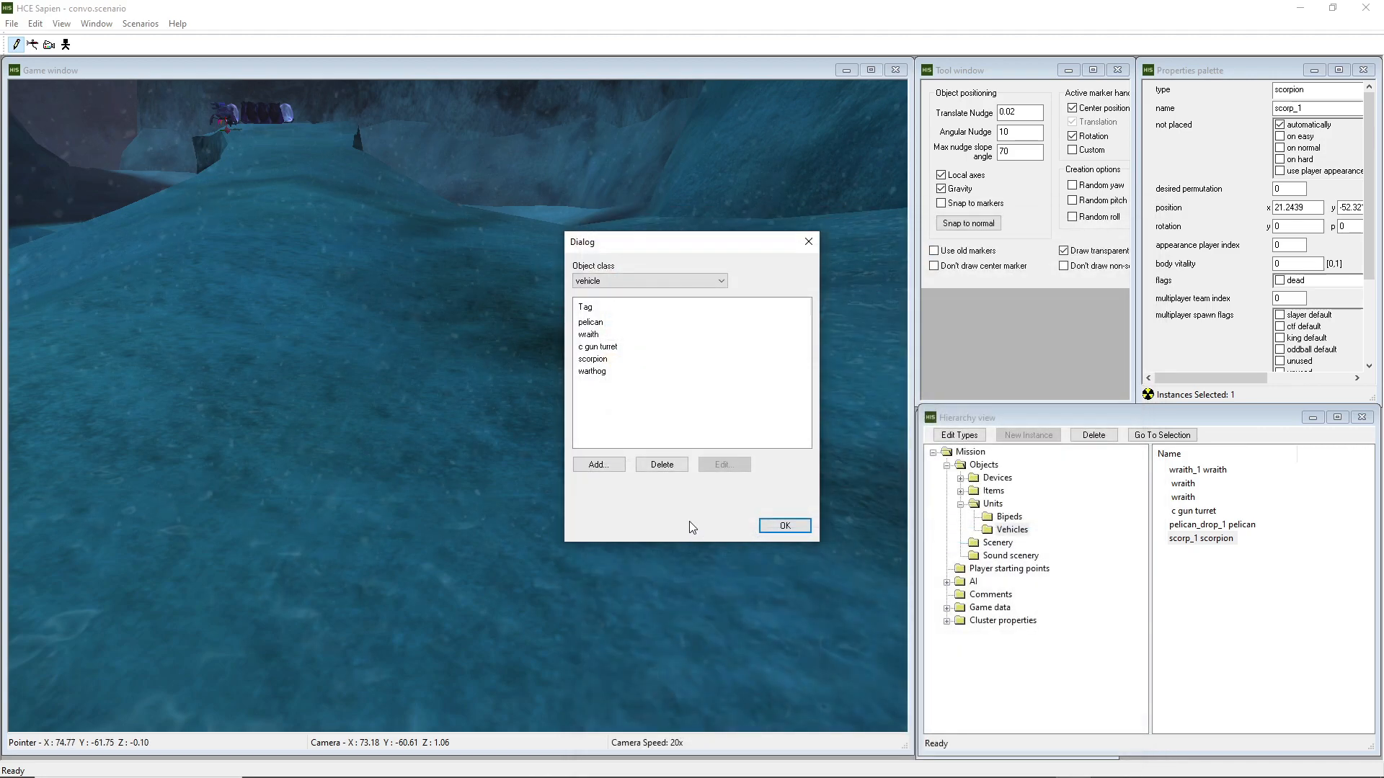
left_click(800, 527)
Place a new vehicle instance on the snow and set its type to warthog
right_click(542, 459)
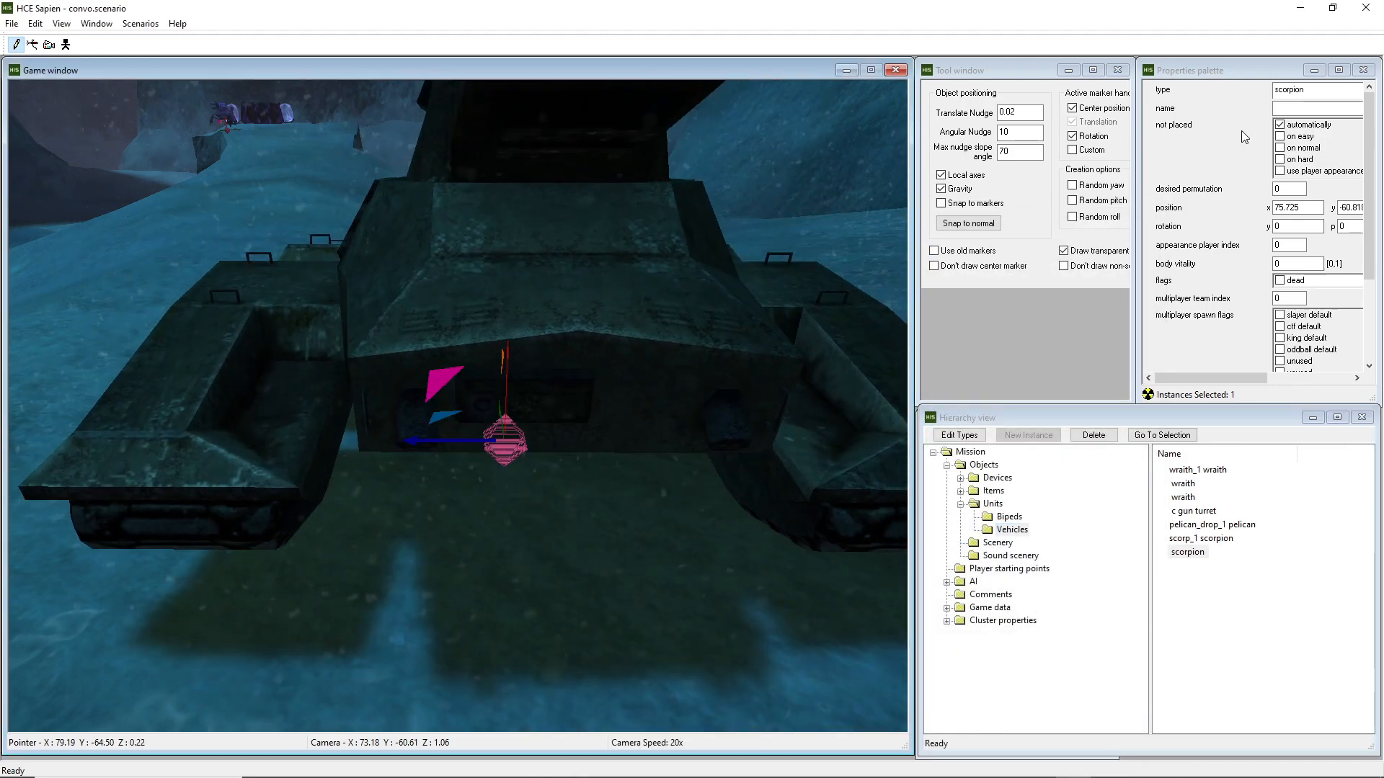
left_click(1311, 89)
left_click(1281, 174)
Move the warthog across the level to the rifle on the ground, at about X 38.0, Y -51.1
middle_click_drag(482, 384, 395, 347)
key("w")
key("s")
left_click_drag(459, 689, 519, 363)
key("w")
mouse_move(535, 371)
middle_mouse_down()
mouse_move(601, 407)
mouse_move(558, 411)
mouse_move(545, 438)
mouse_move(591, 441)
mouse_move(457, 350)
mouse_move(336, 344)
middle_mouse_up()
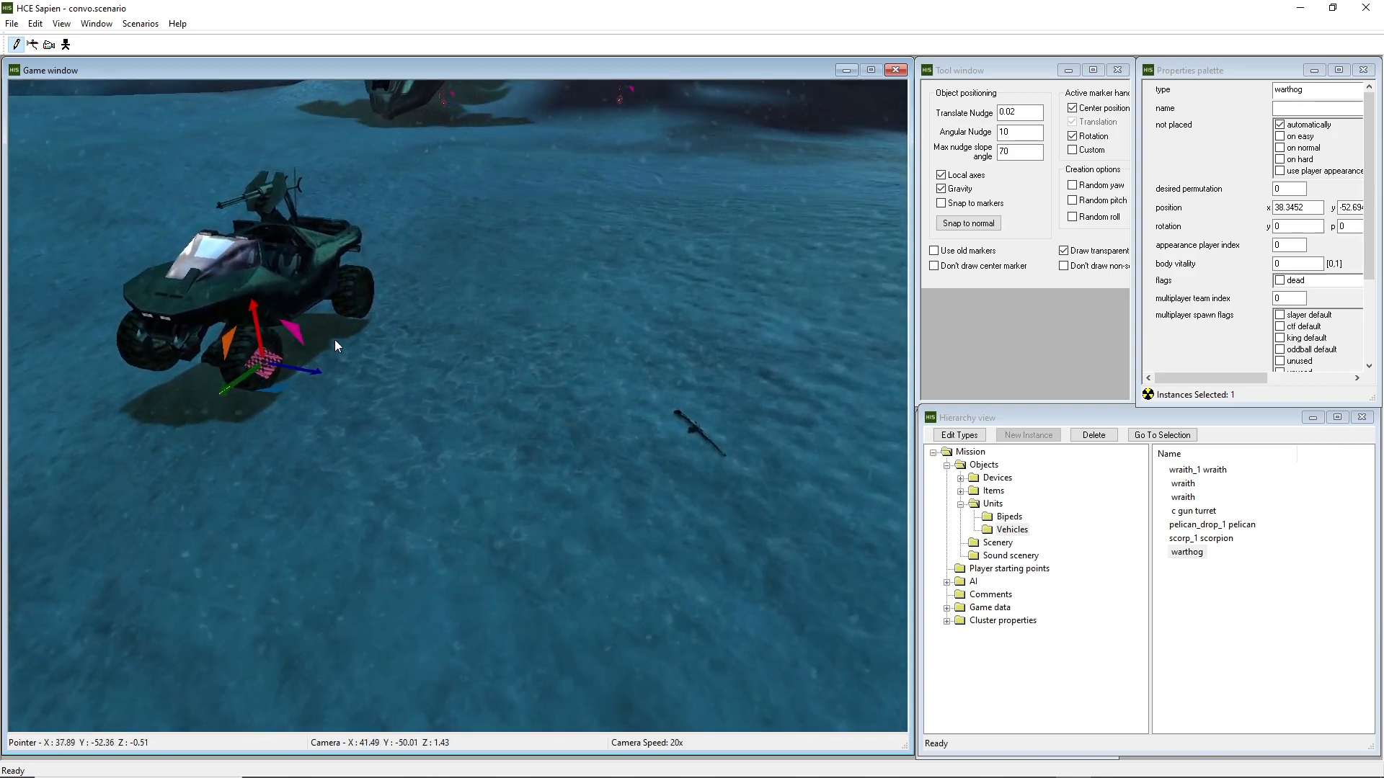
left_click_drag(278, 368, 482, 353)
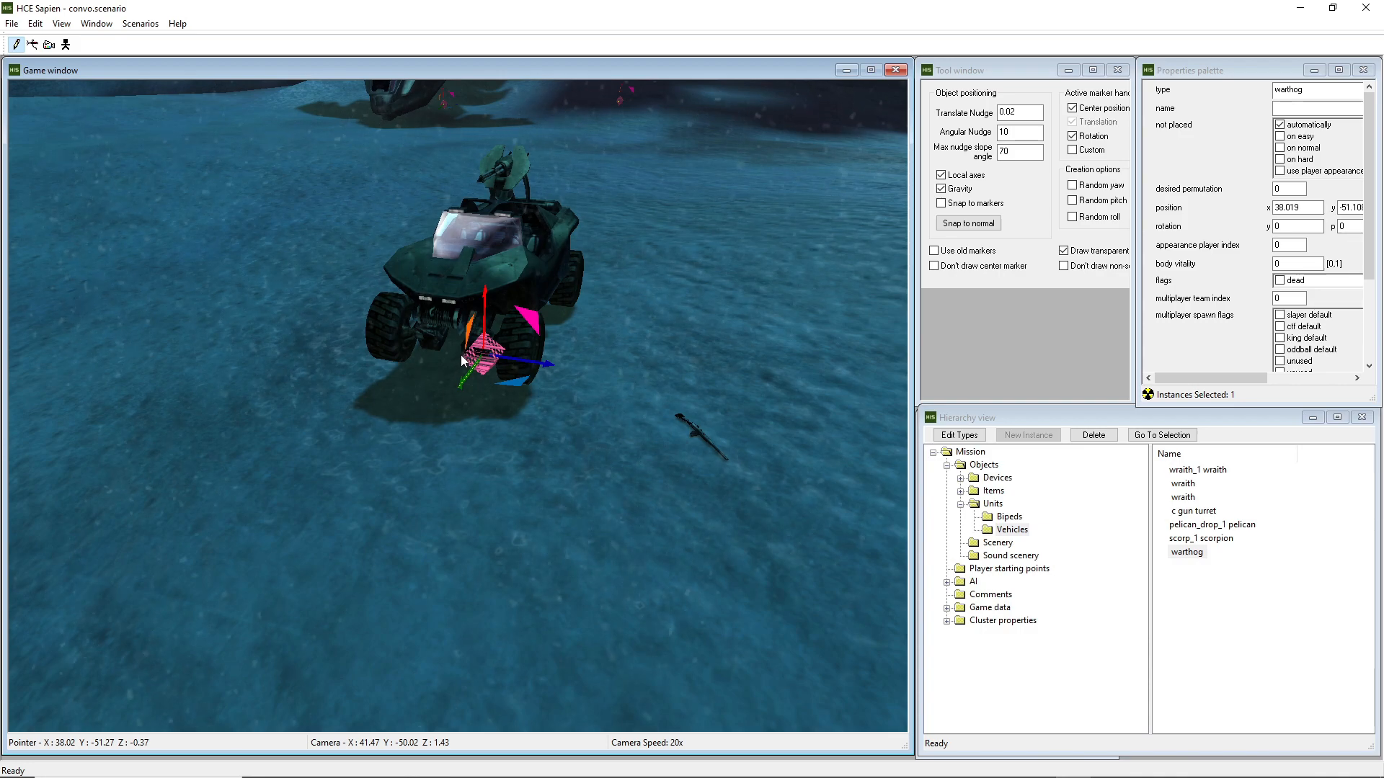
Rotate the warthog to a yaw of about -23.2 beside the rifle and save the scenario
key("d")
middle_click_drag(536, 369, 425, 370)
left_click_drag(523, 389, 445, 395)
left_click_drag(525, 353, 535, 344)
left_click(679, 410)
key("d")
middle_click_drag(678, 409, 650, 408)
key("ctrl+s")
key("ctrl+s")
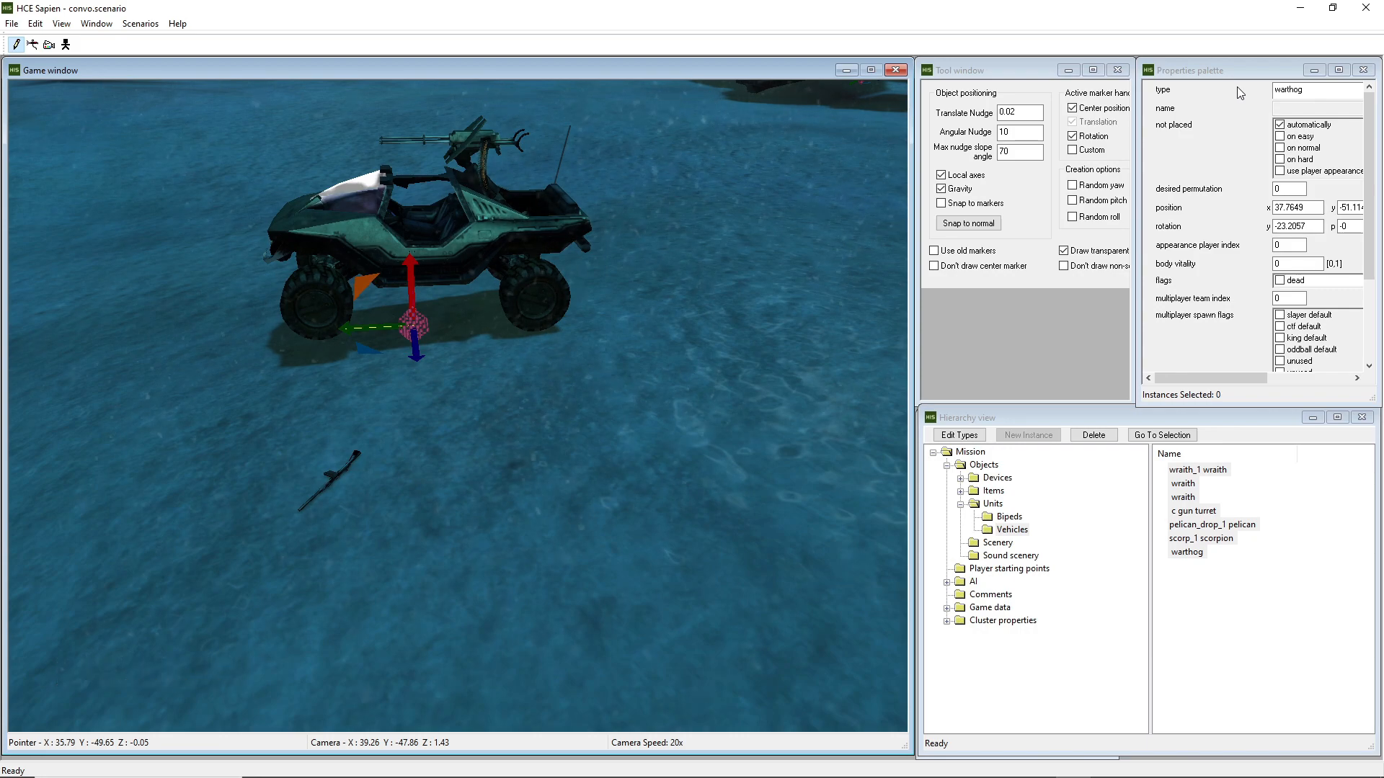
Launch halo_tag_test from its shortcut in the HCEEK folder and load the test level with the map_name console command
left_click(1297, 10)
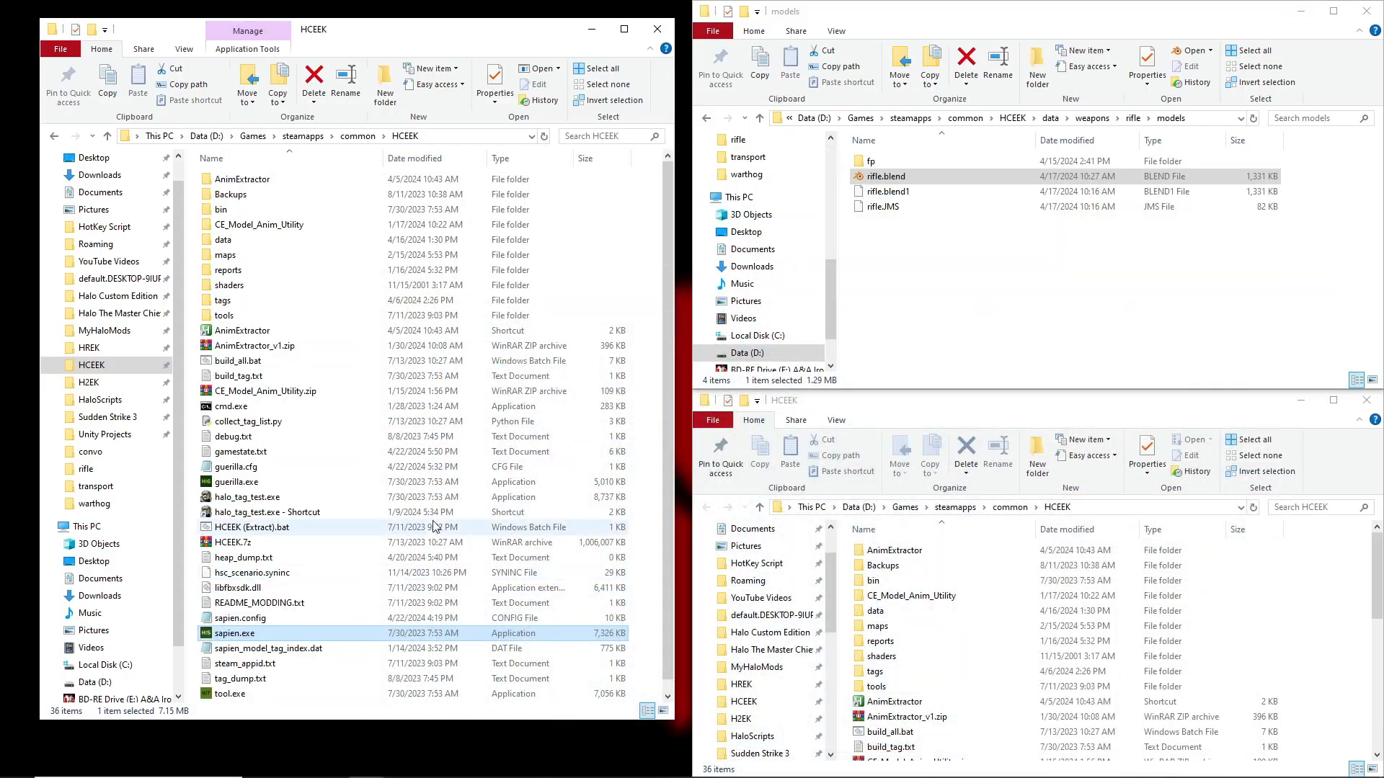
double_click(315, 513)
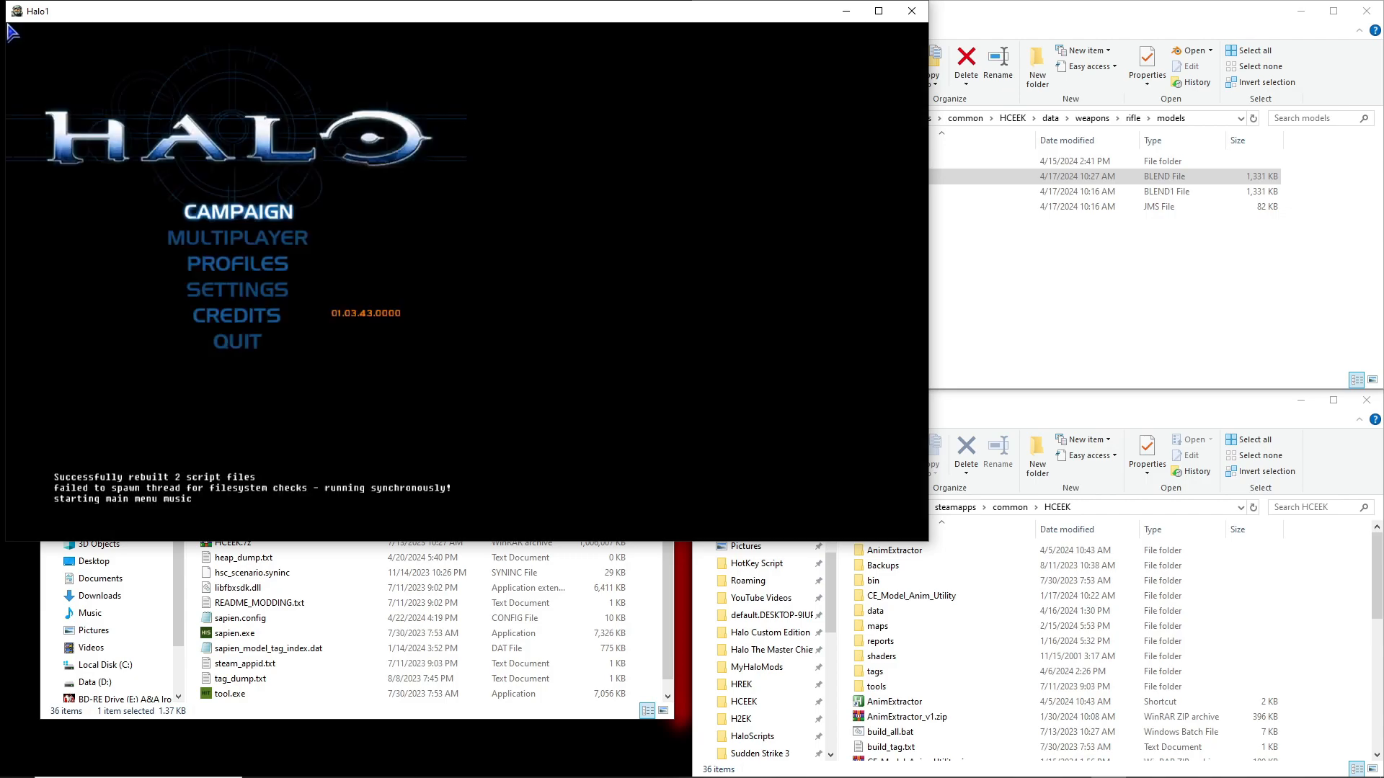
key("grave")
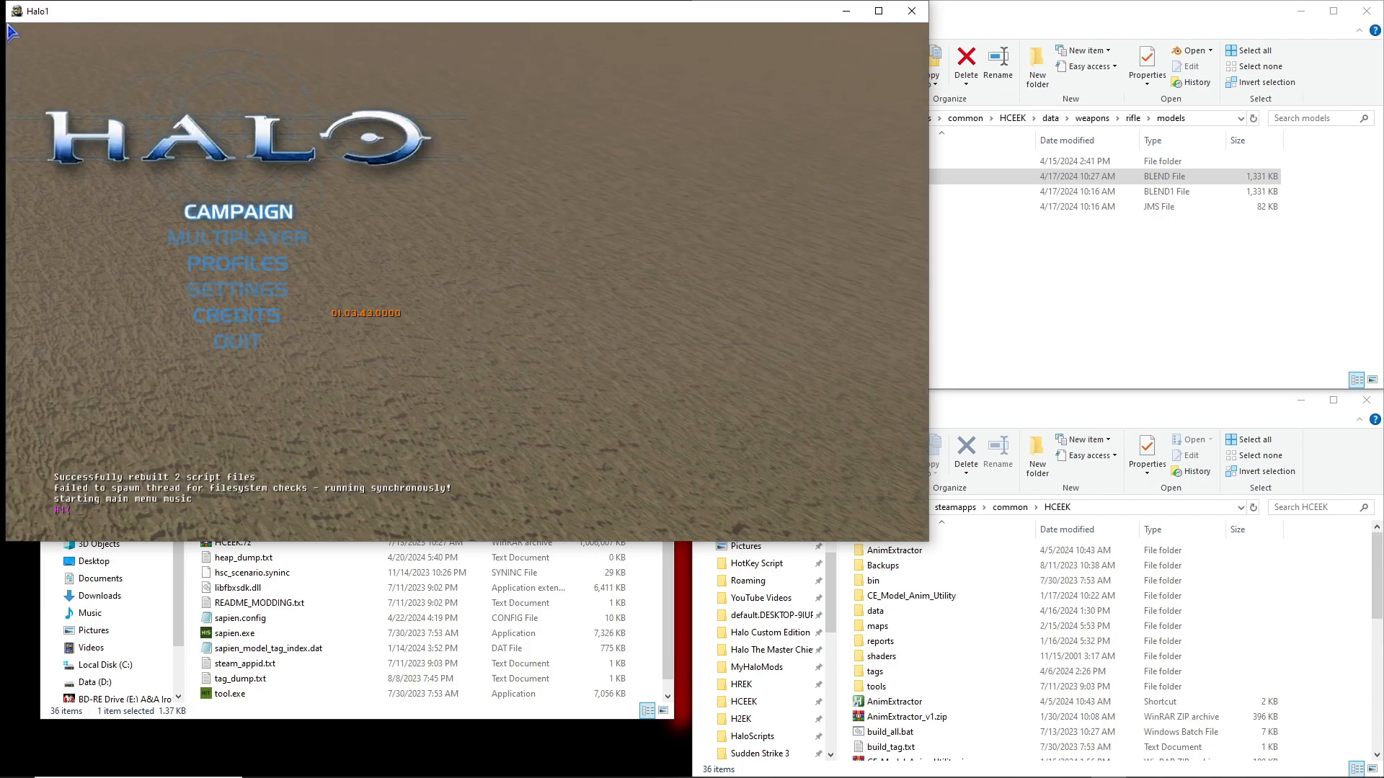
type("ma")
key("BackSpace")
key("BackSpace")
type("map_name leo")
key("Return")
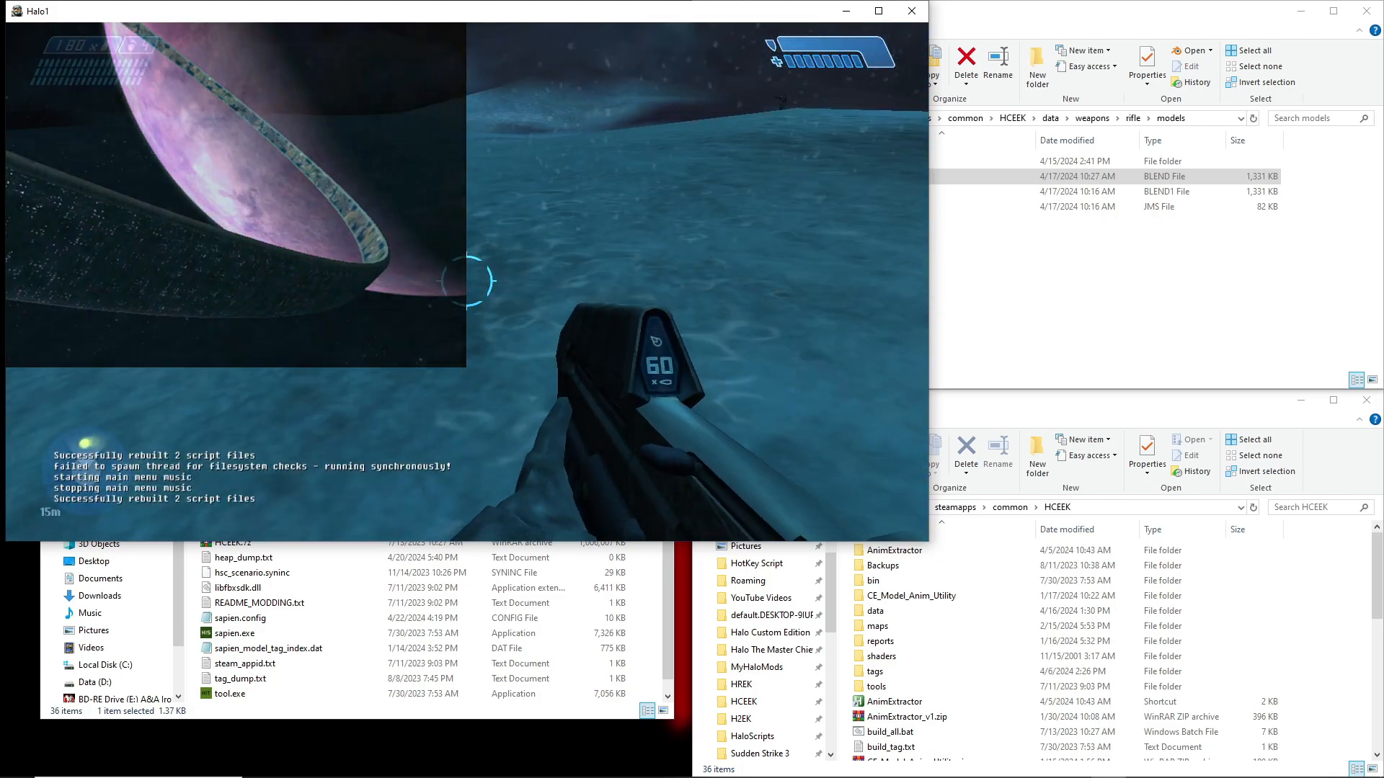
Swap the assault rifle for the custom rifle lying on the snow and inspect the armored characters seated on the nearby vehicle
key("w")
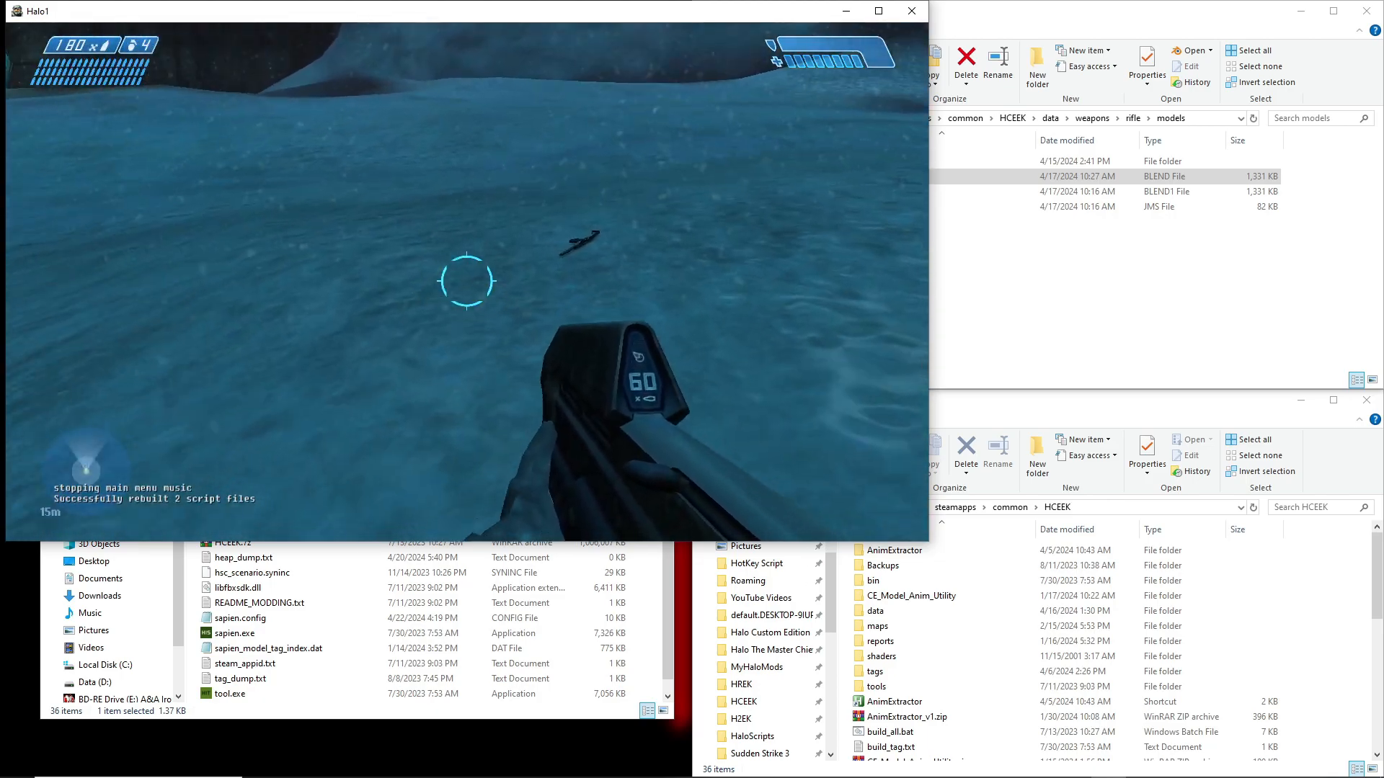
key("w")
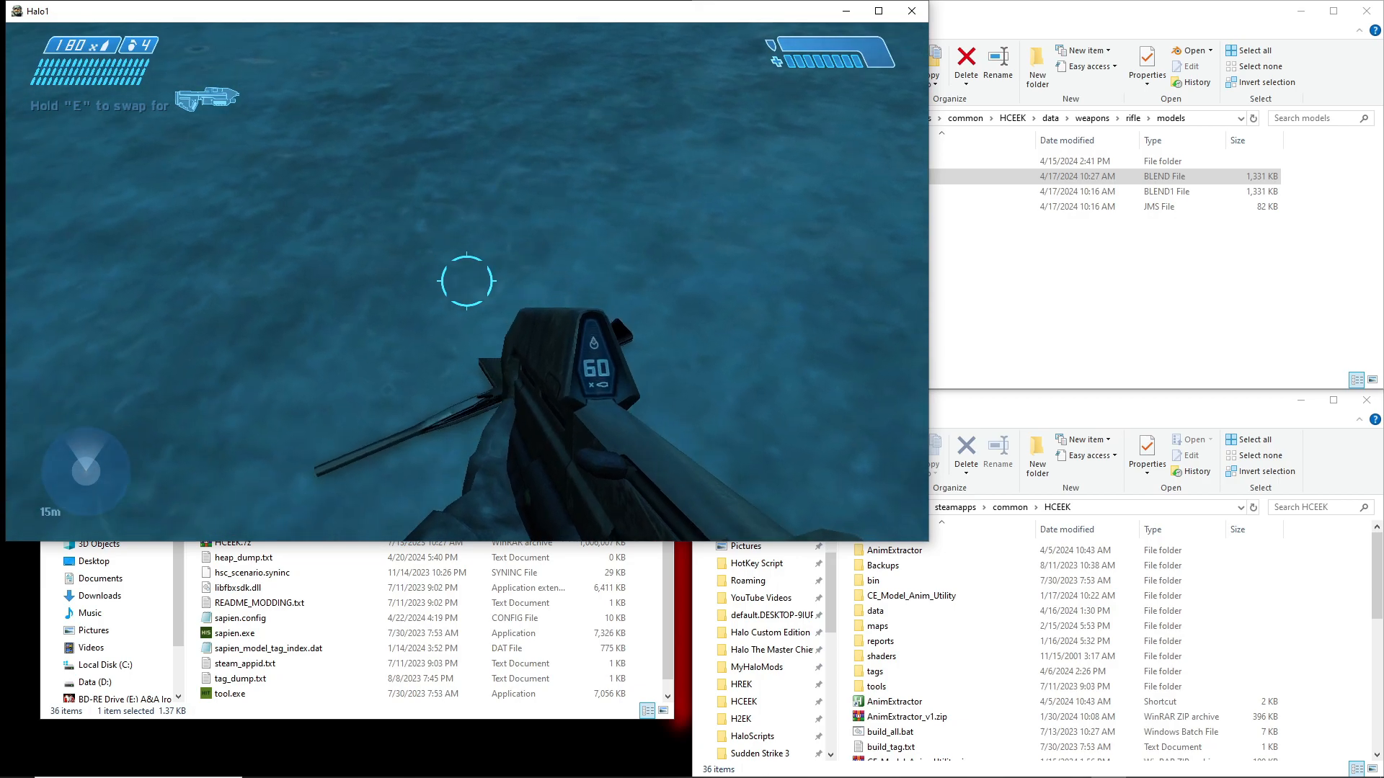
key("w")
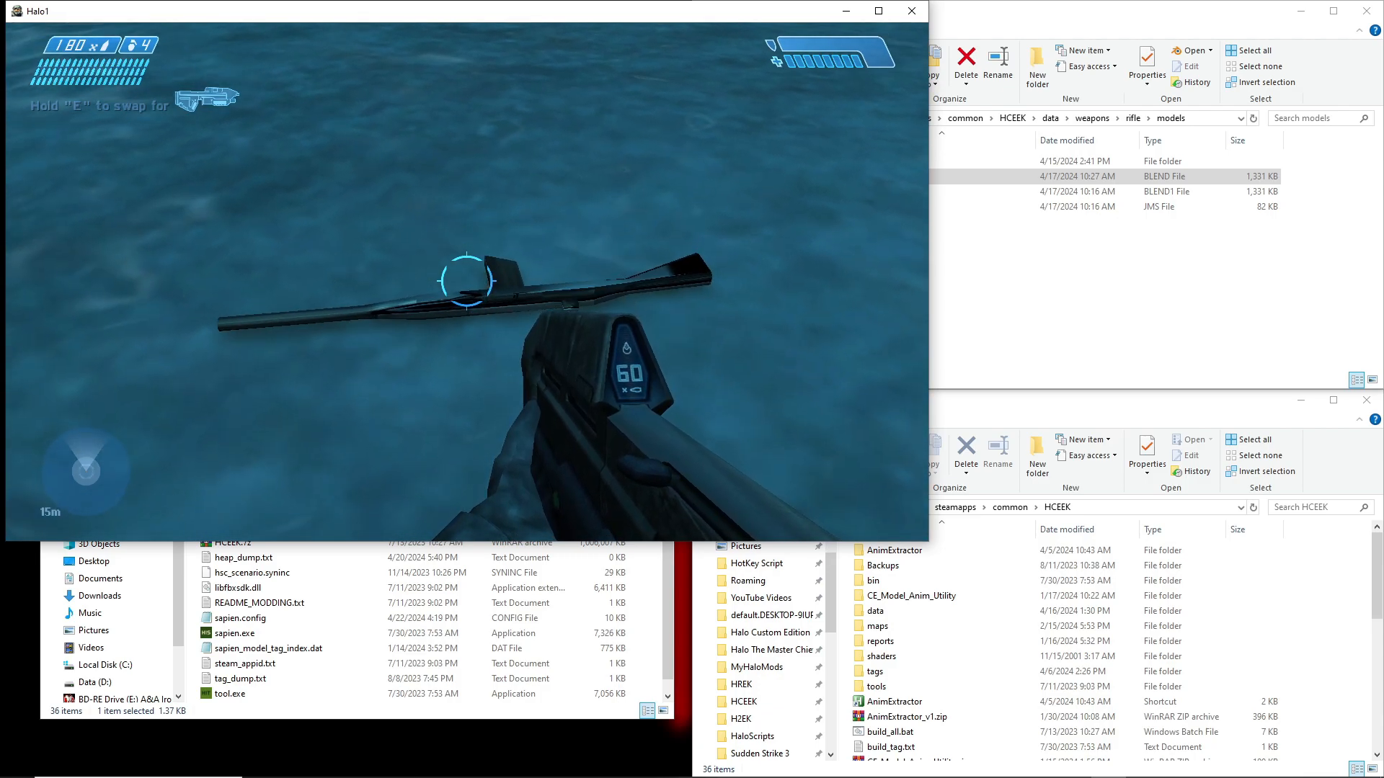
key("e")
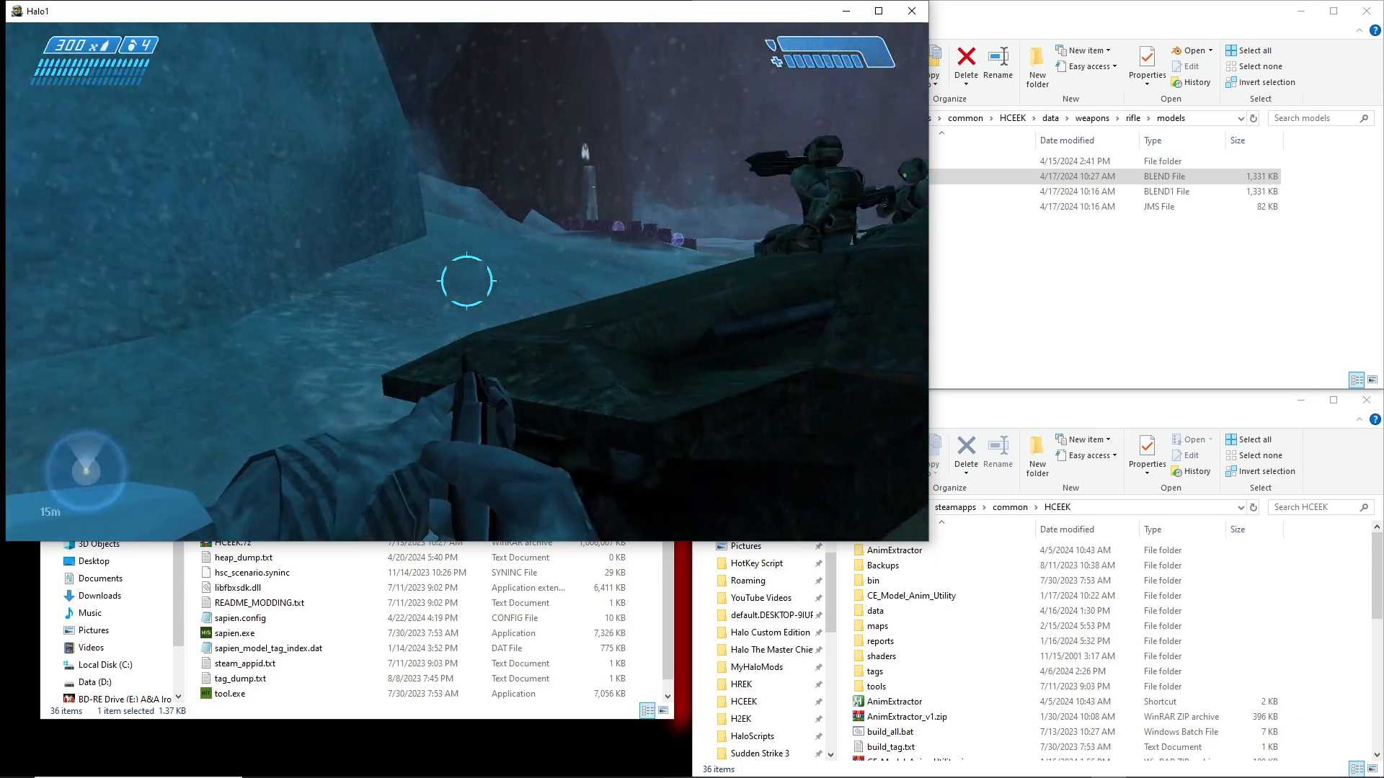
key("w")
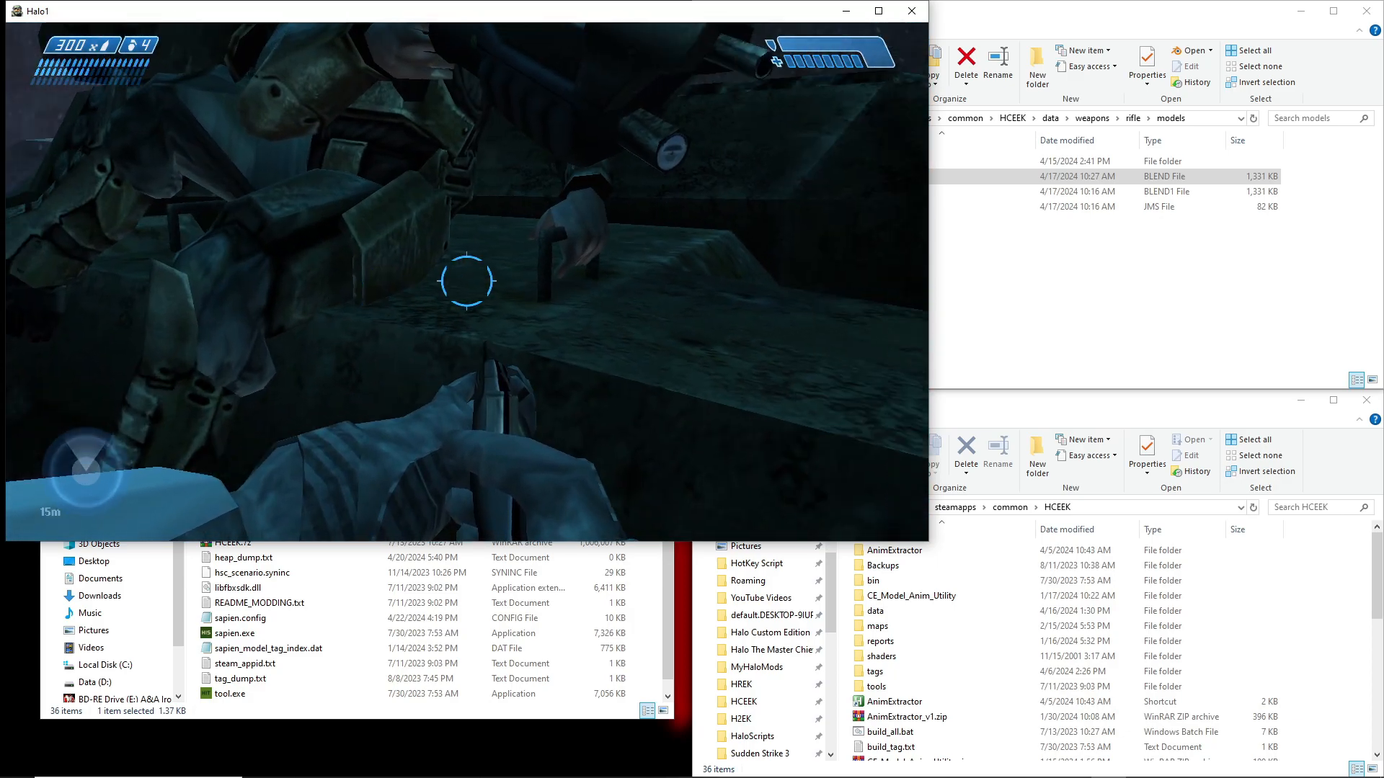
key("w")
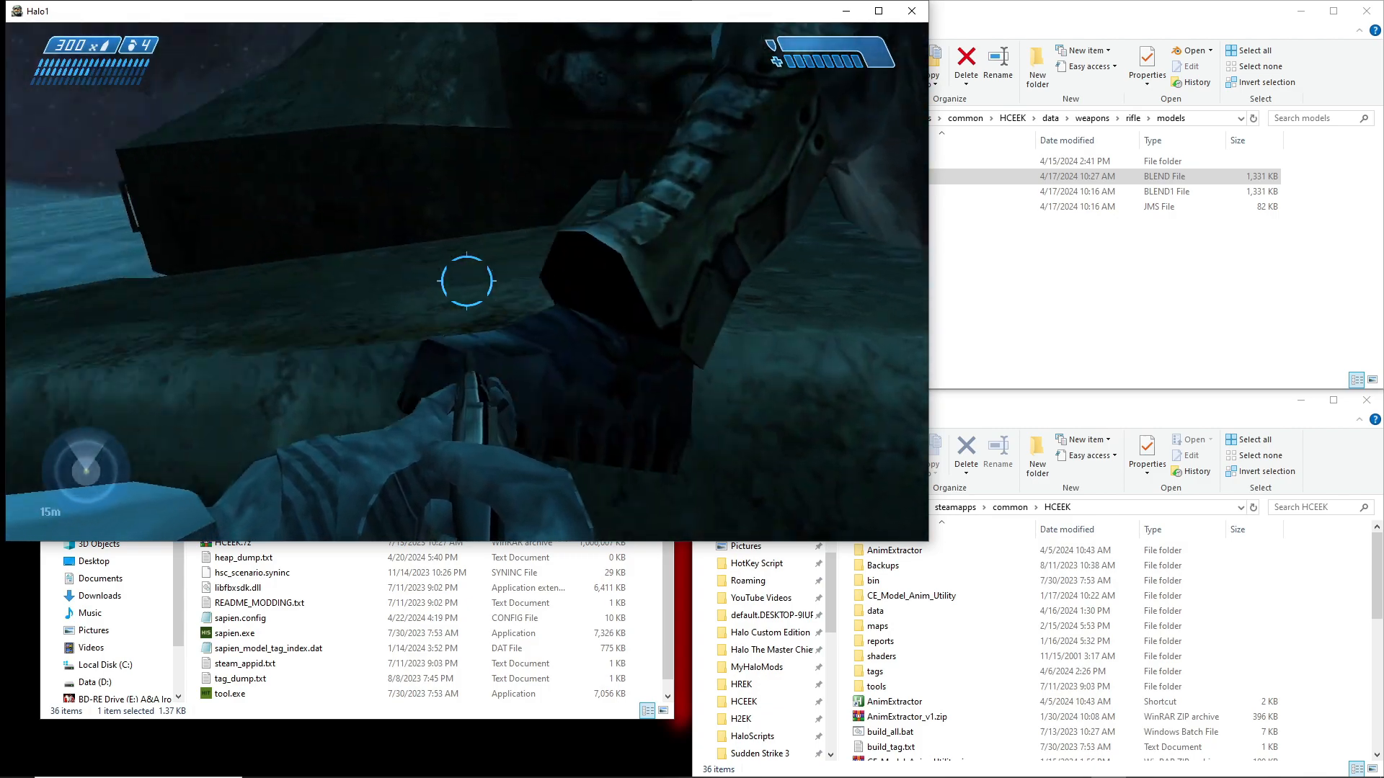
Quit the level to the main menu and exit the game, confirming the exit
key("Escape")
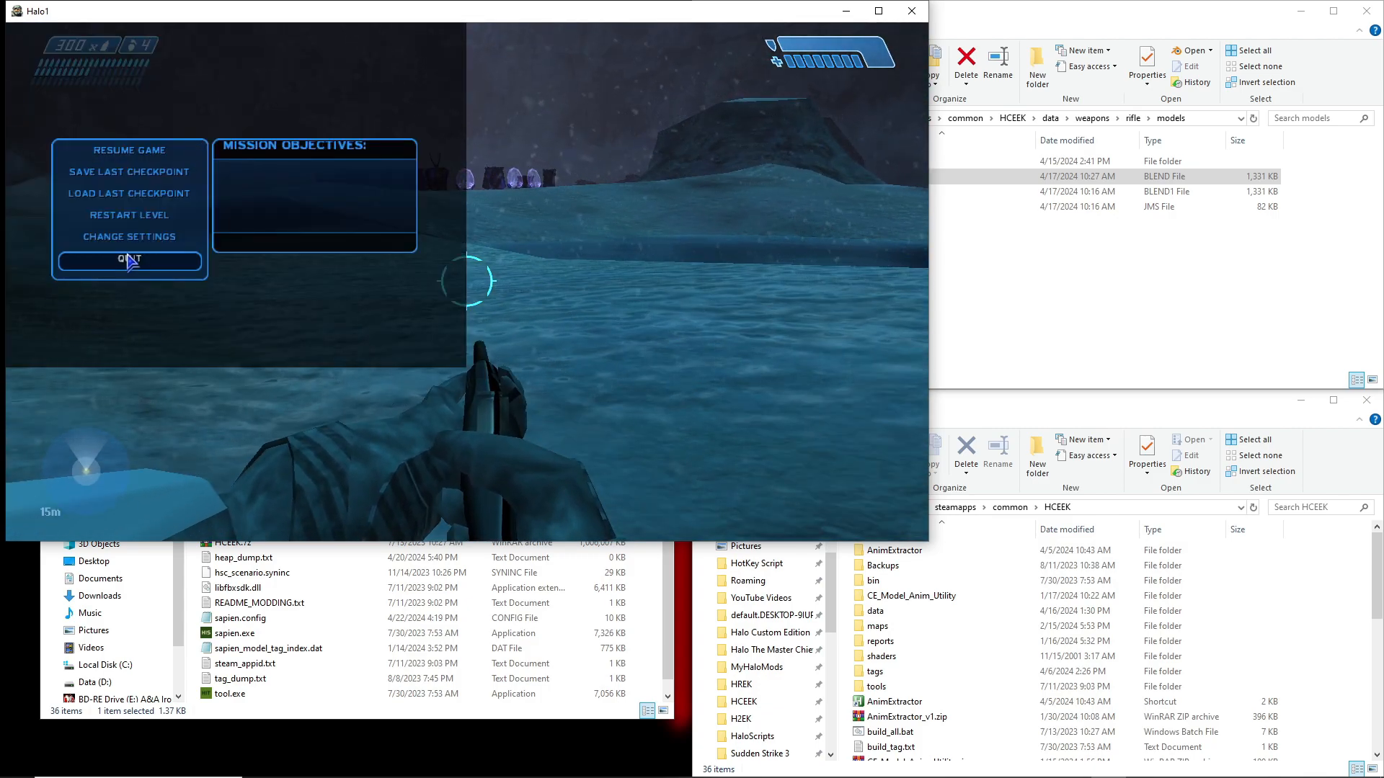
left_click(128, 261)
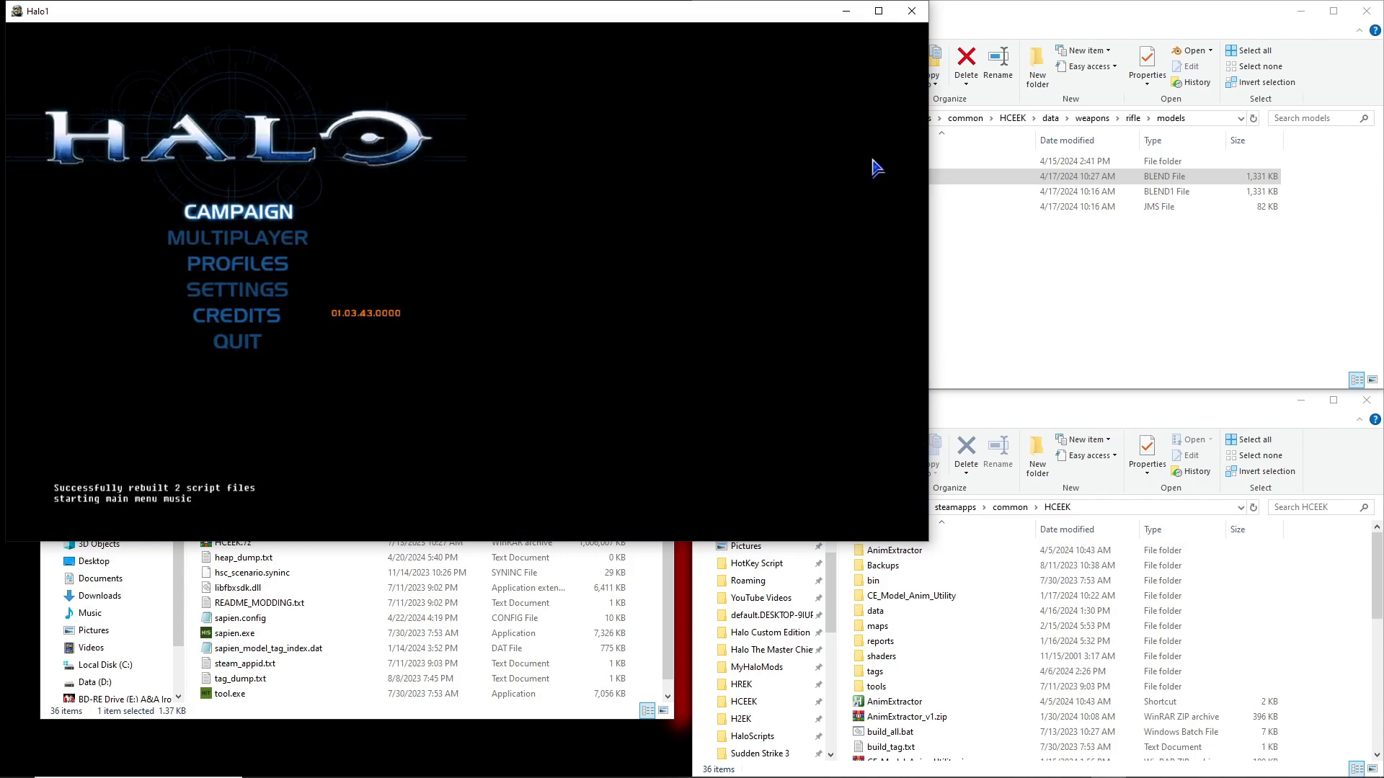
left_click(248, 341)
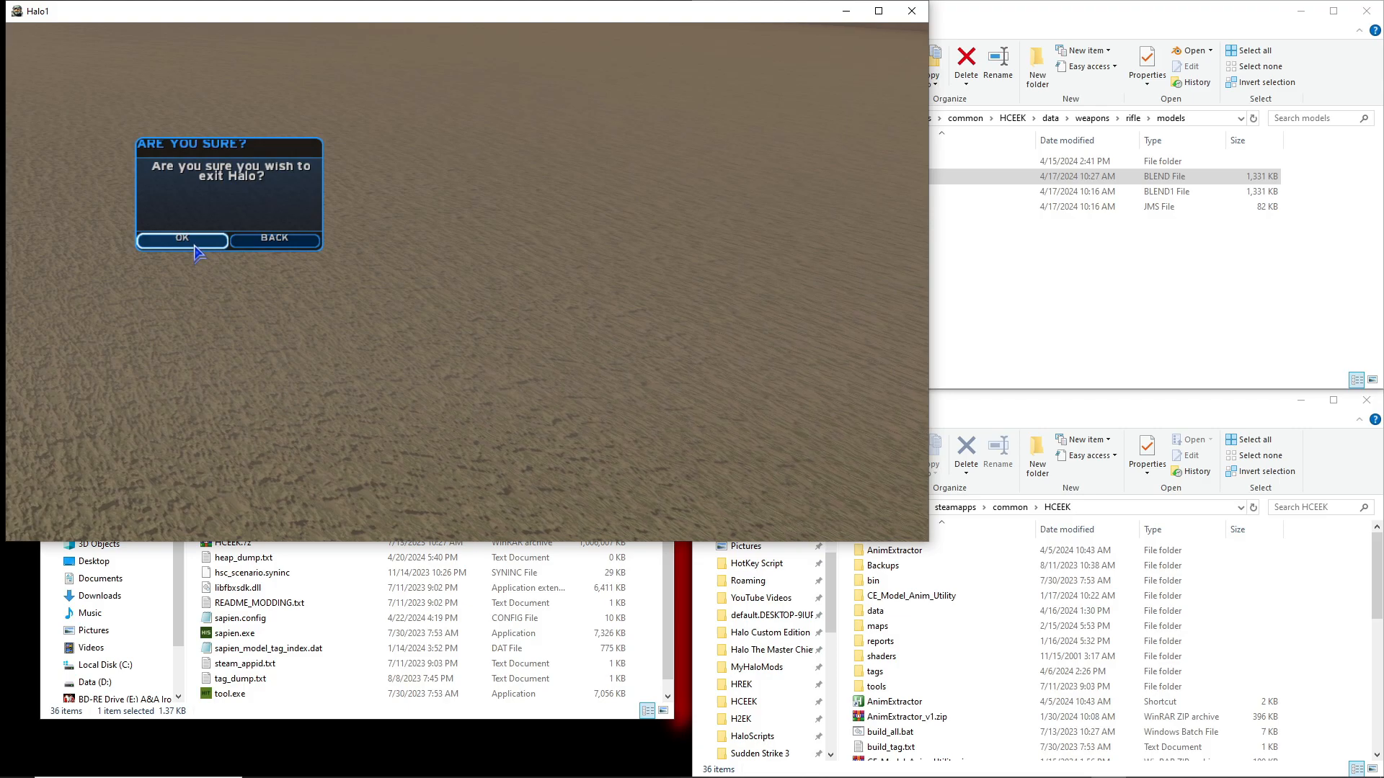
left_click(196, 252)
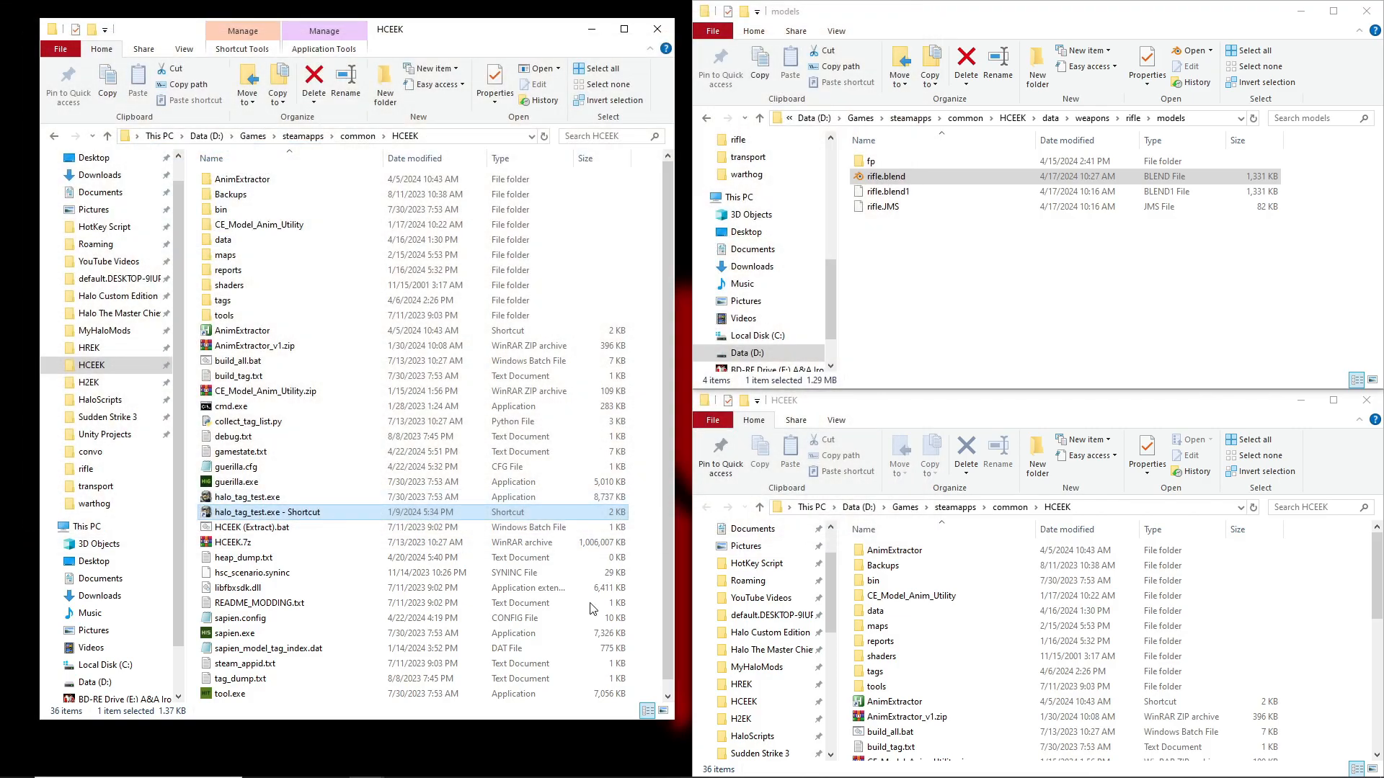
Switch to Guerilla and examine the rifle.weapon tag's interface, weapon type, magazine and message index settings
left_click(1002, 764)
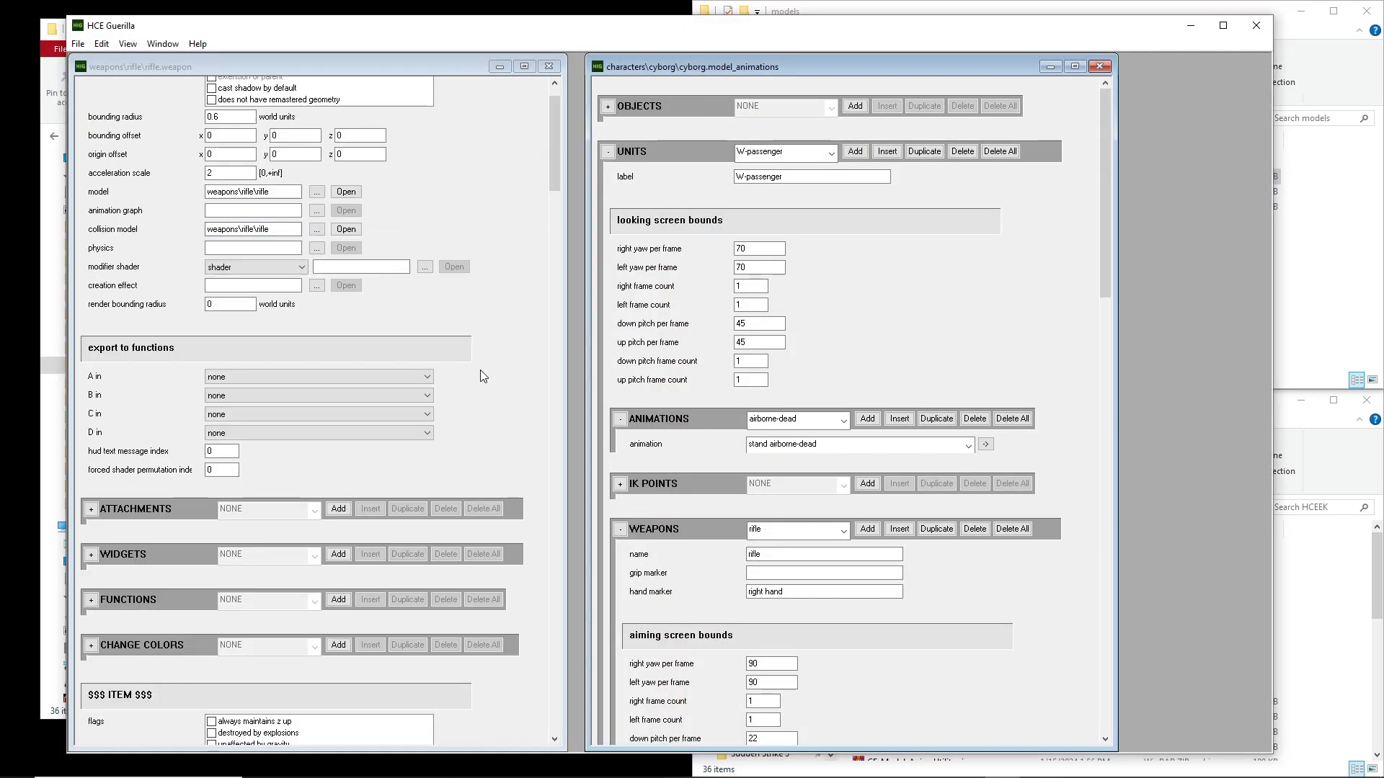
scroll(480, 370, "down", 10)
scroll(480, 370, "down", 12)
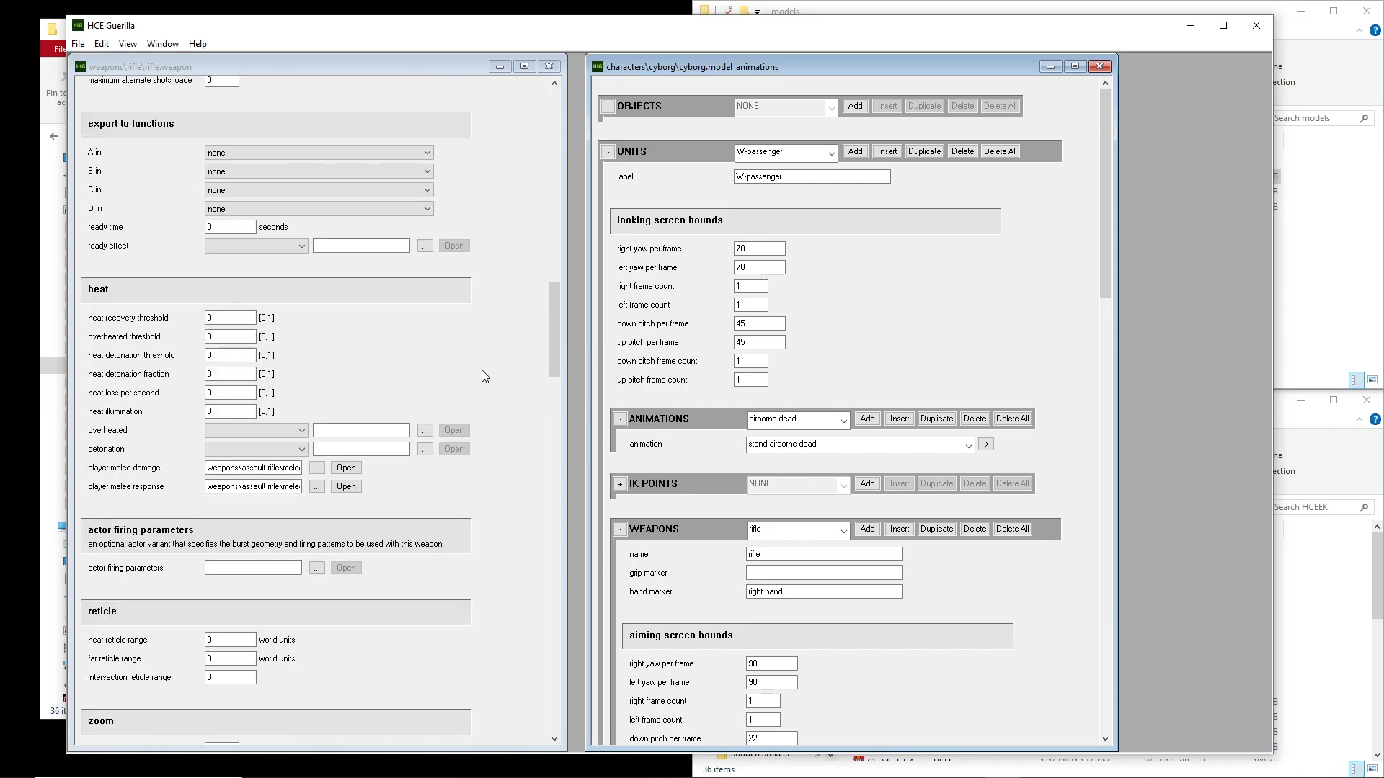
scroll(482, 370, "down", 14)
scroll(481, 369, "down", 7)
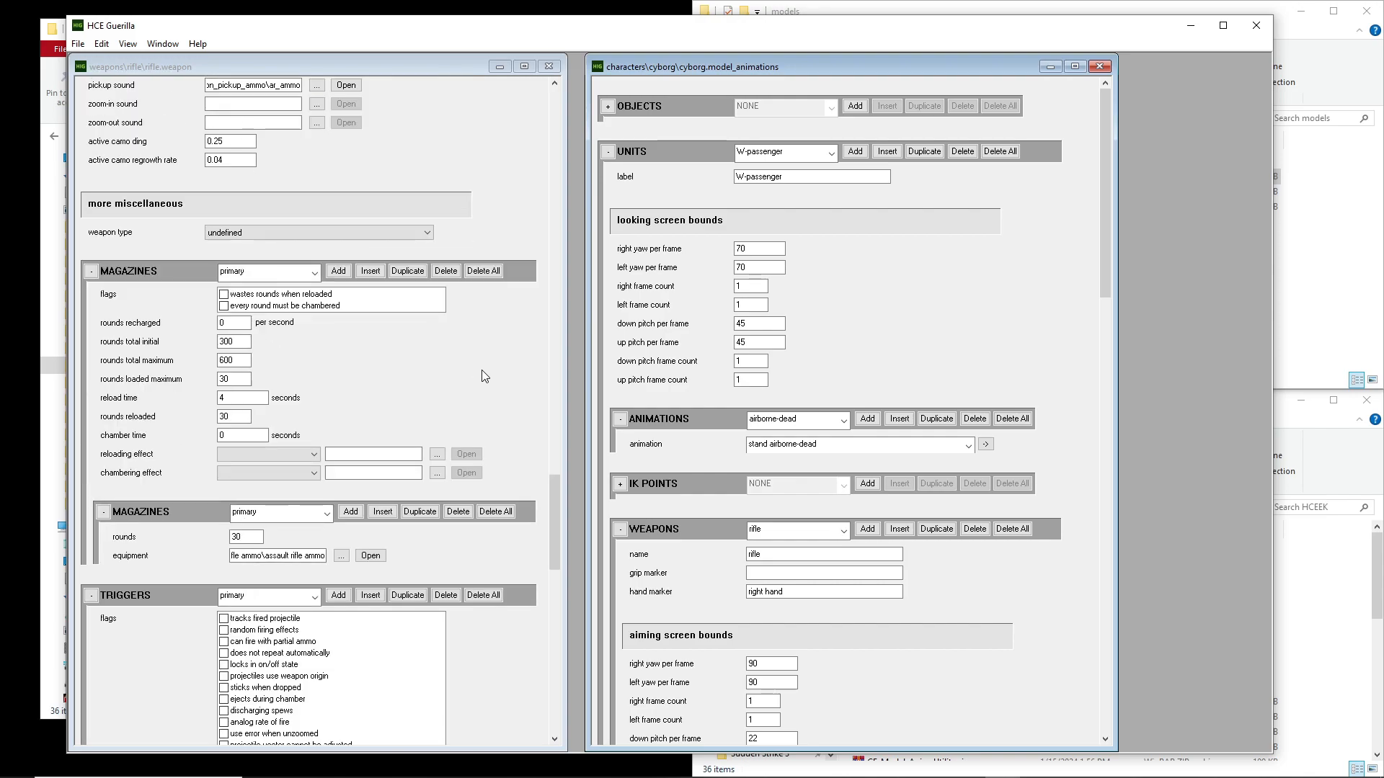
scroll(482, 370, "up", 4)
left_click(546, 490)
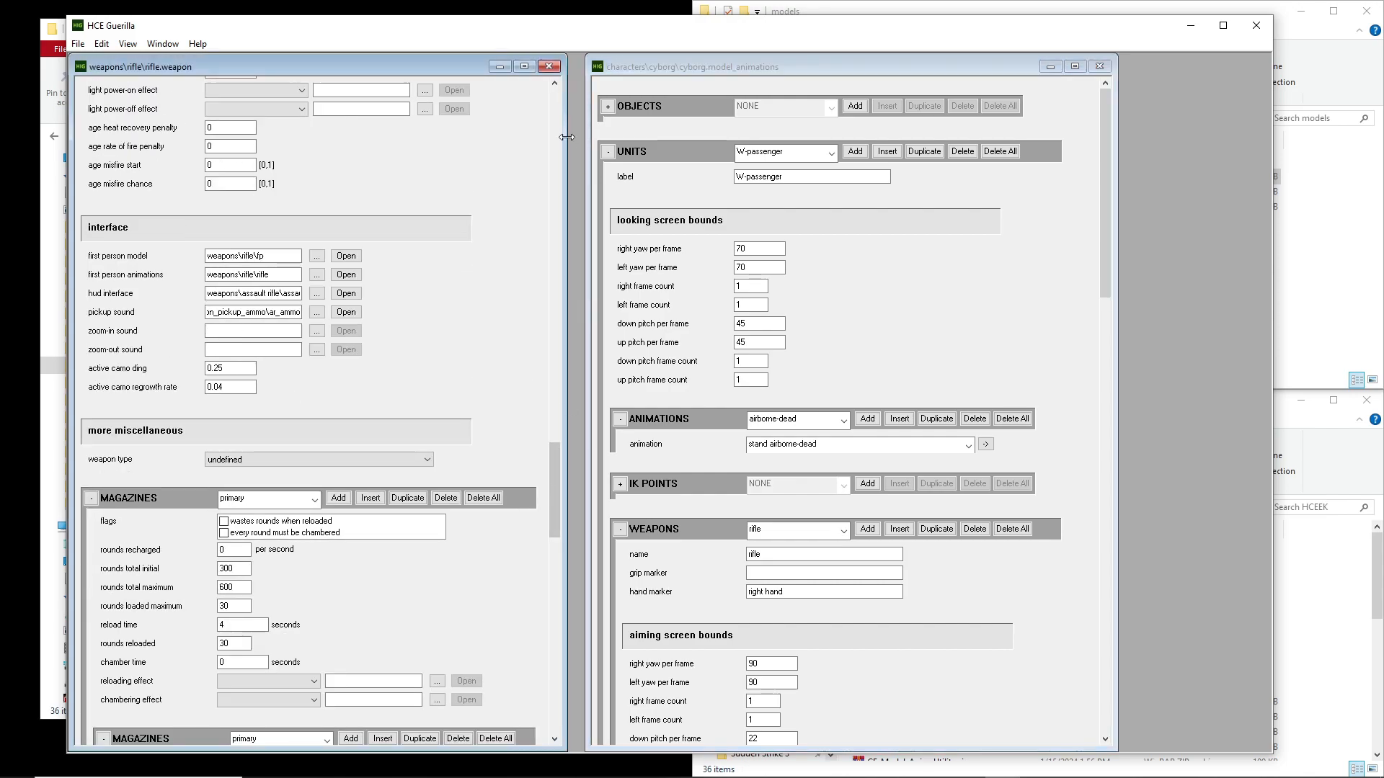
mouse_move(555, 167)
left_mouse_down()
mouse_move(559, 139)
mouse_move(551, 176)
left_mouse_up()
left_click_drag(219, 387, 206, 385)
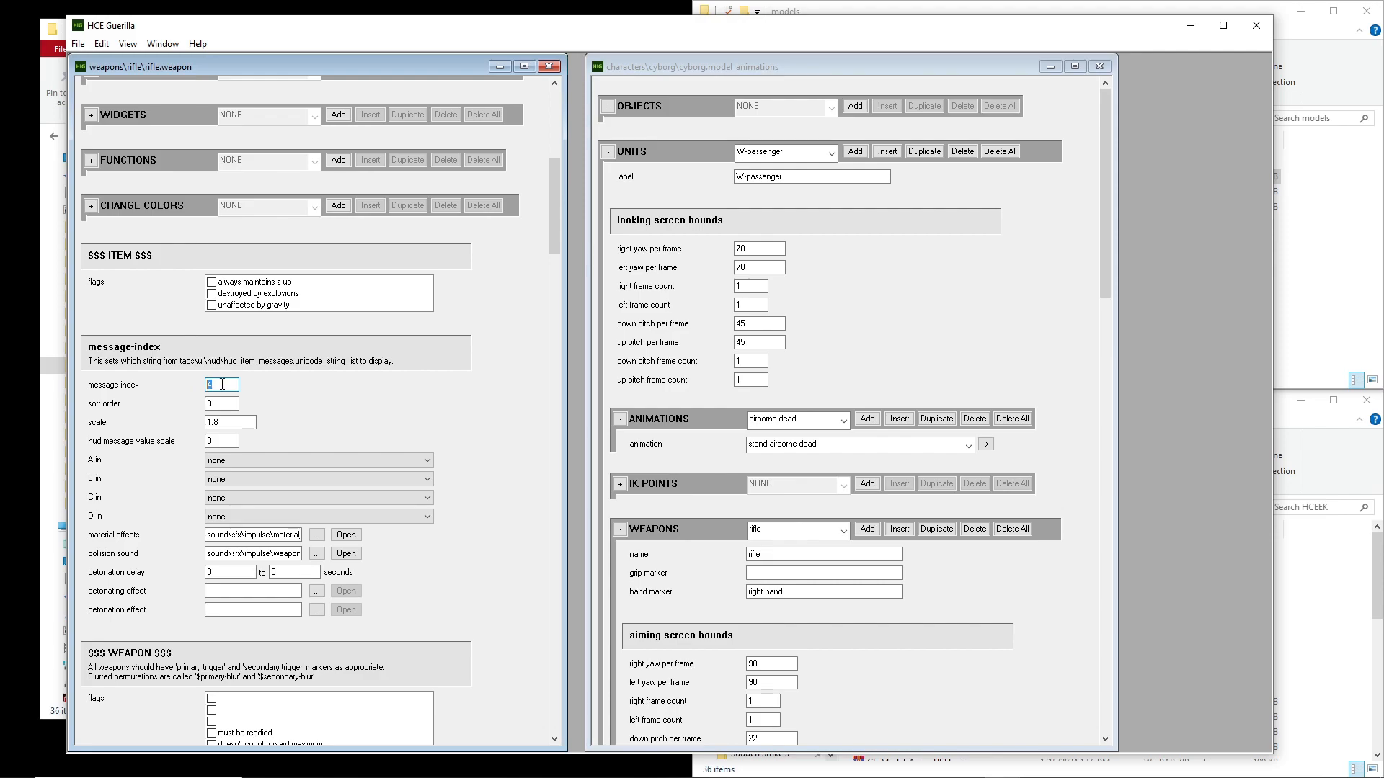
left_click(225, 384)
left_click_drag(221, 385, 207, 386)
left_click(228, 383)
Switch to Sapien, clear the warthog's "automatically" not-placed flag, save the convo scenario and minimize both editors
left_click(1072, 764)
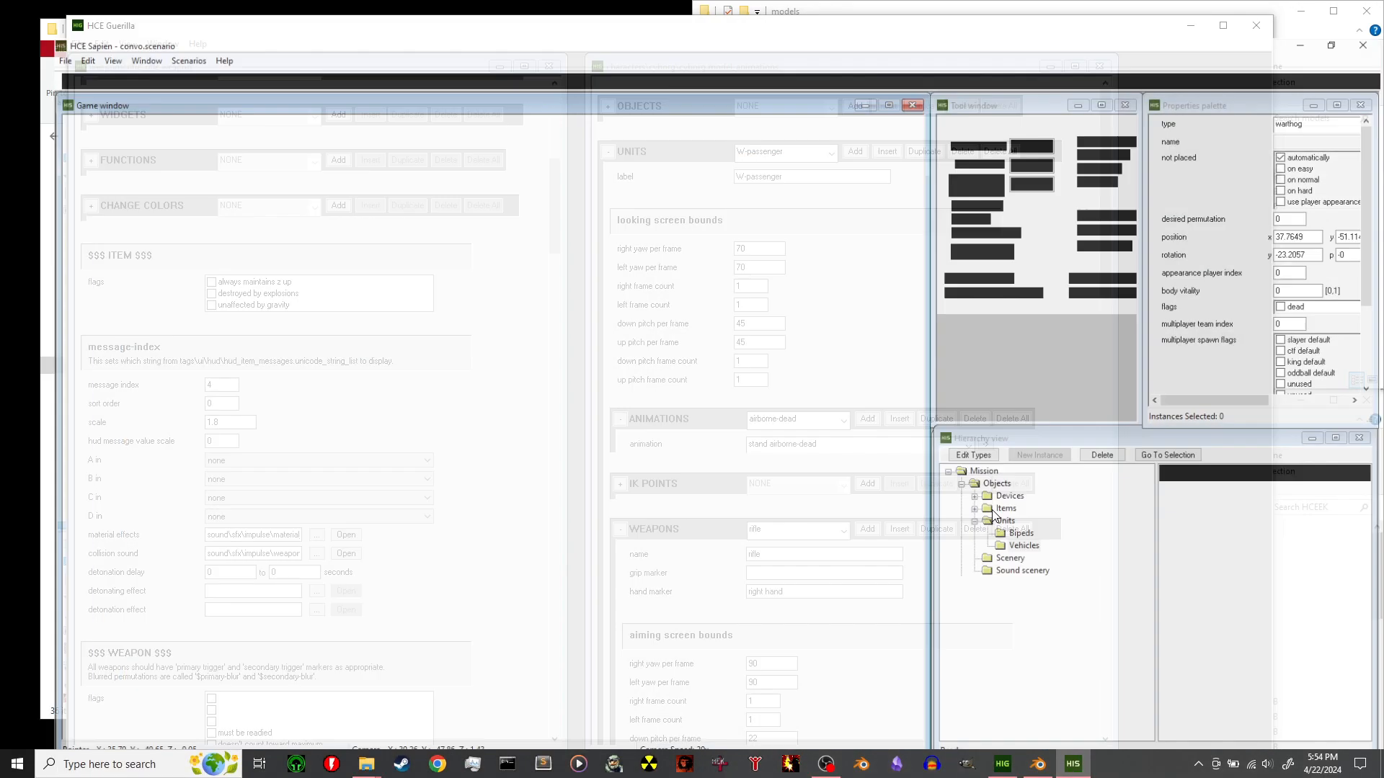
left_click(1278, 129)
middle_click_drag(747, 380, 731, 378)
key("ctrl+s")
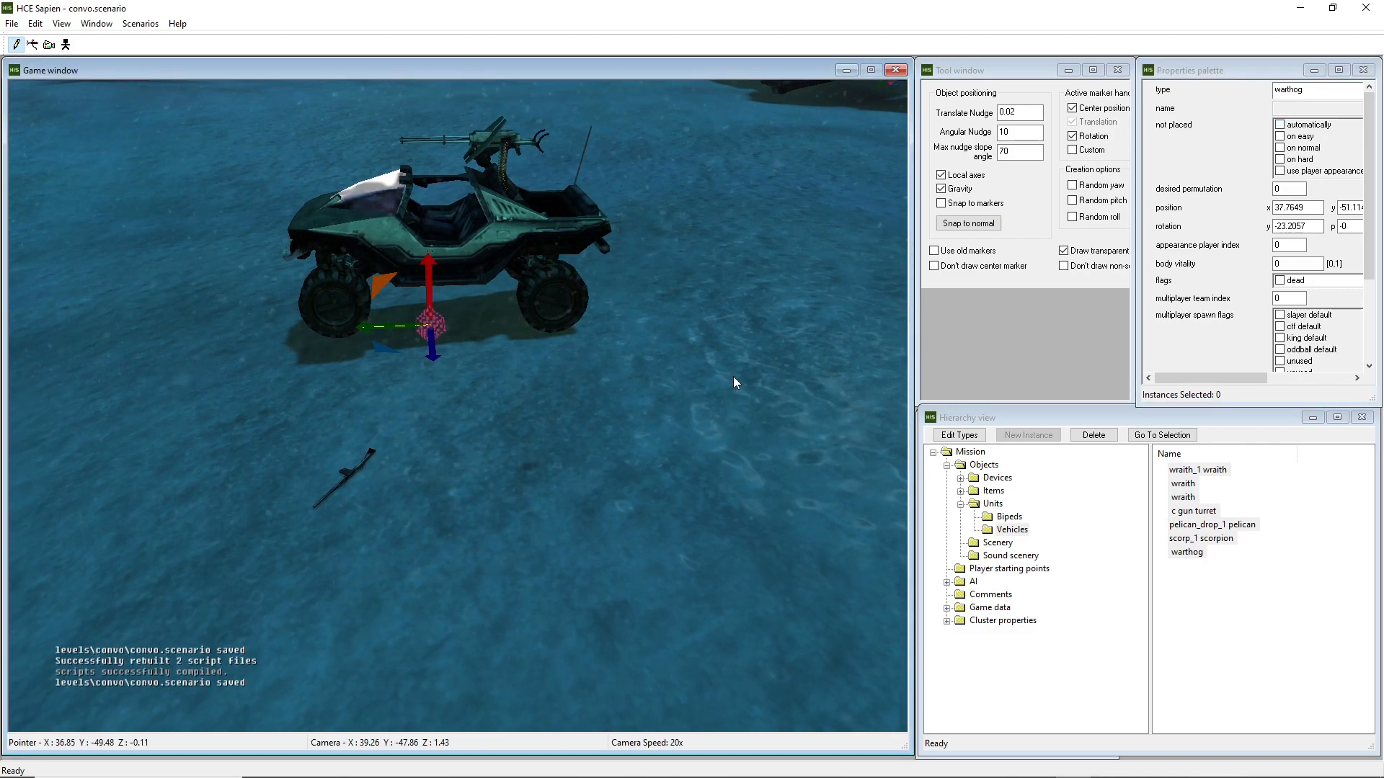
left_click(1300, 8)
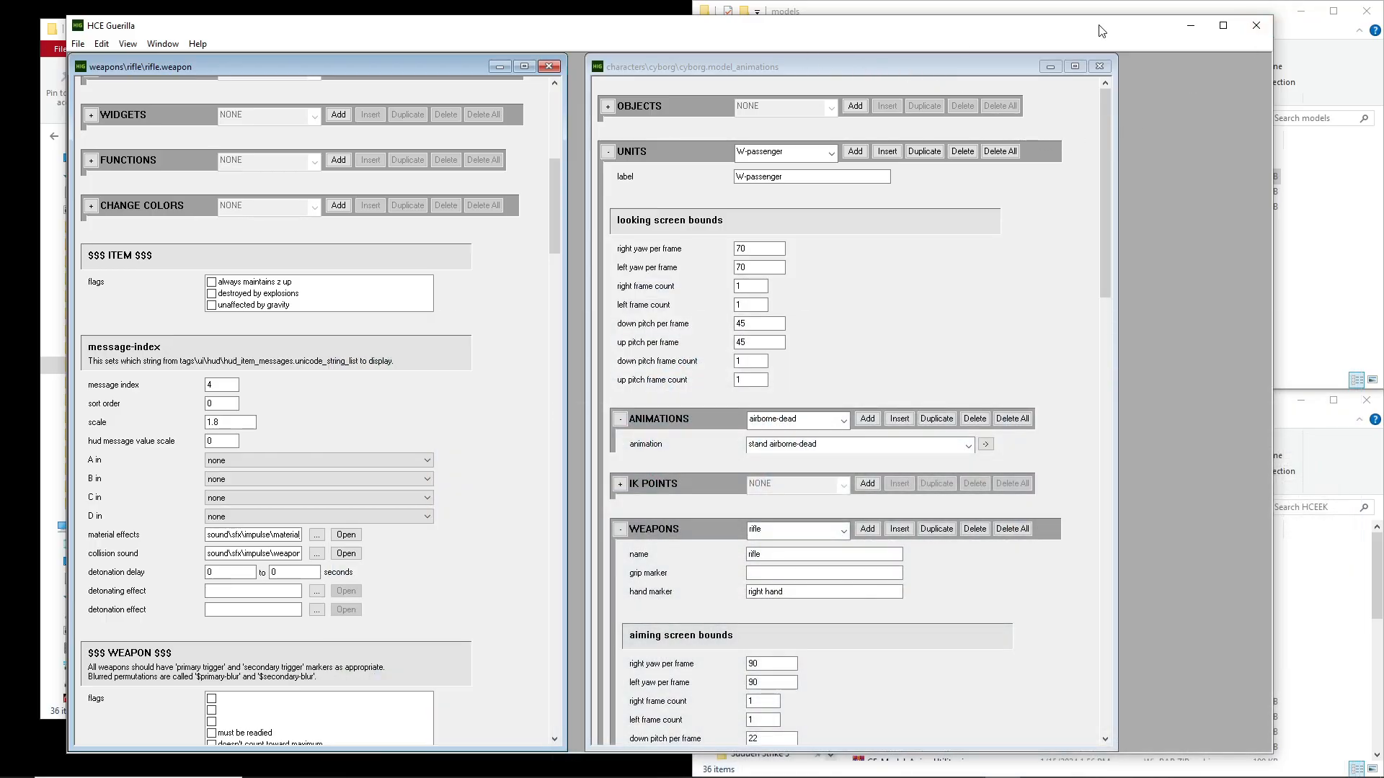
left_click(1190, 26)
Launch halo_tag_test from its shortcut, load levels\convo\convo with the map_name console command, and quit the level after looking for the warthog
double_click(245, 512)
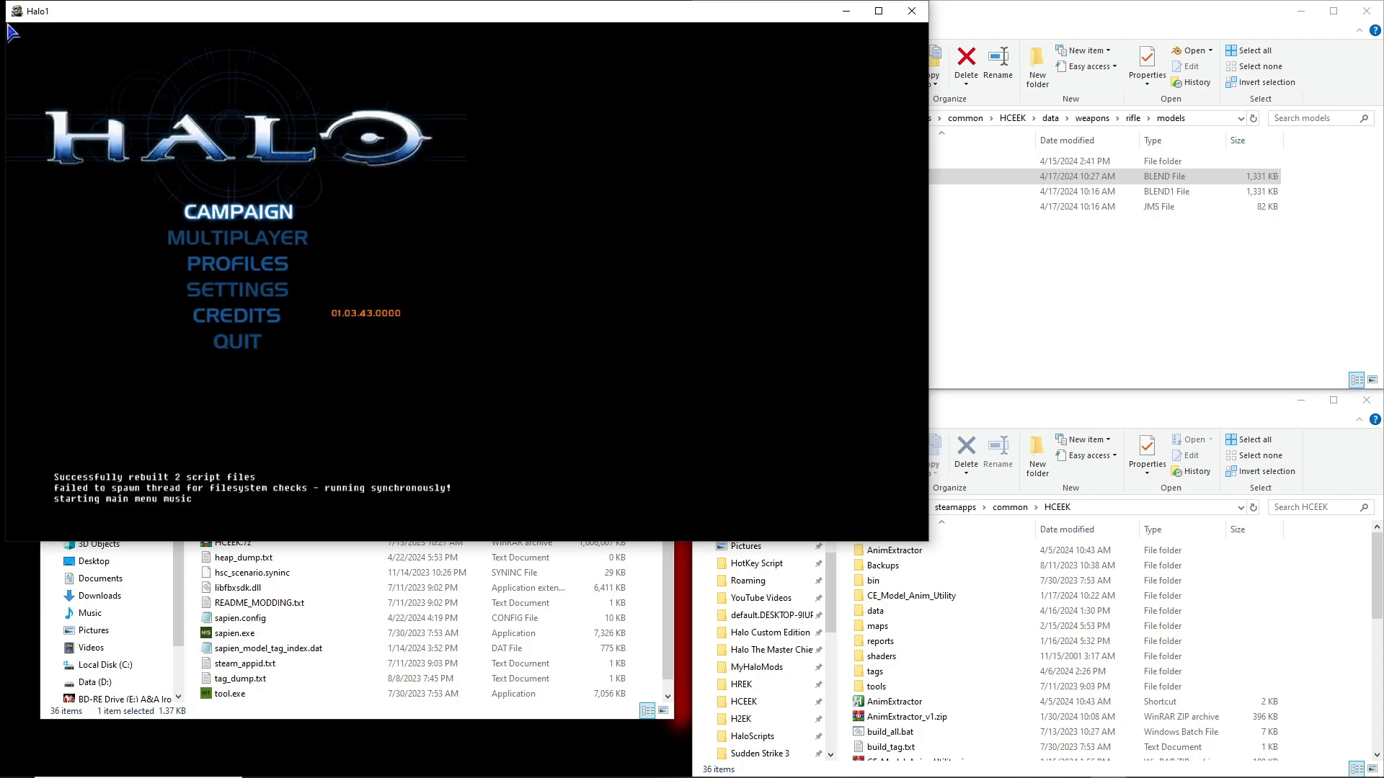
type("ap_name levels\\")
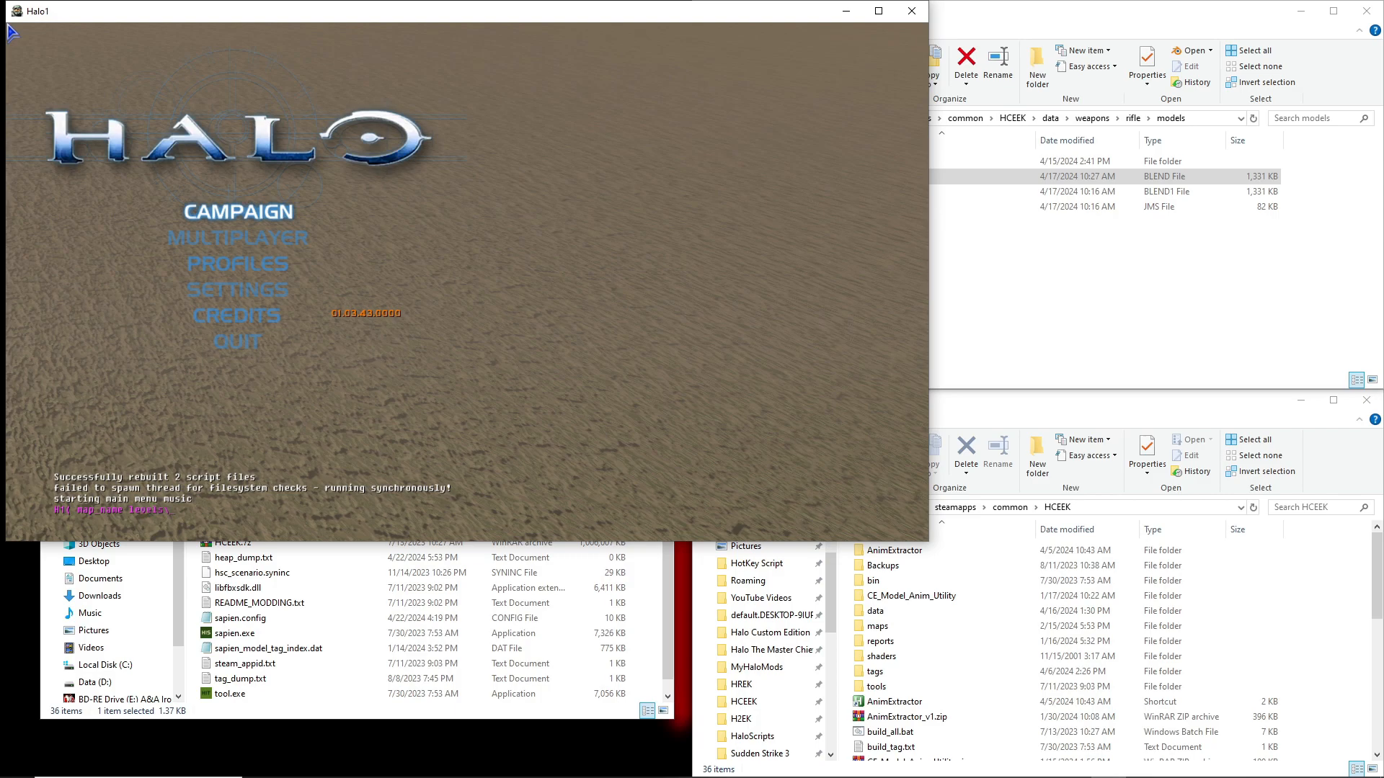
type("onvo\\convo")
key("Return")
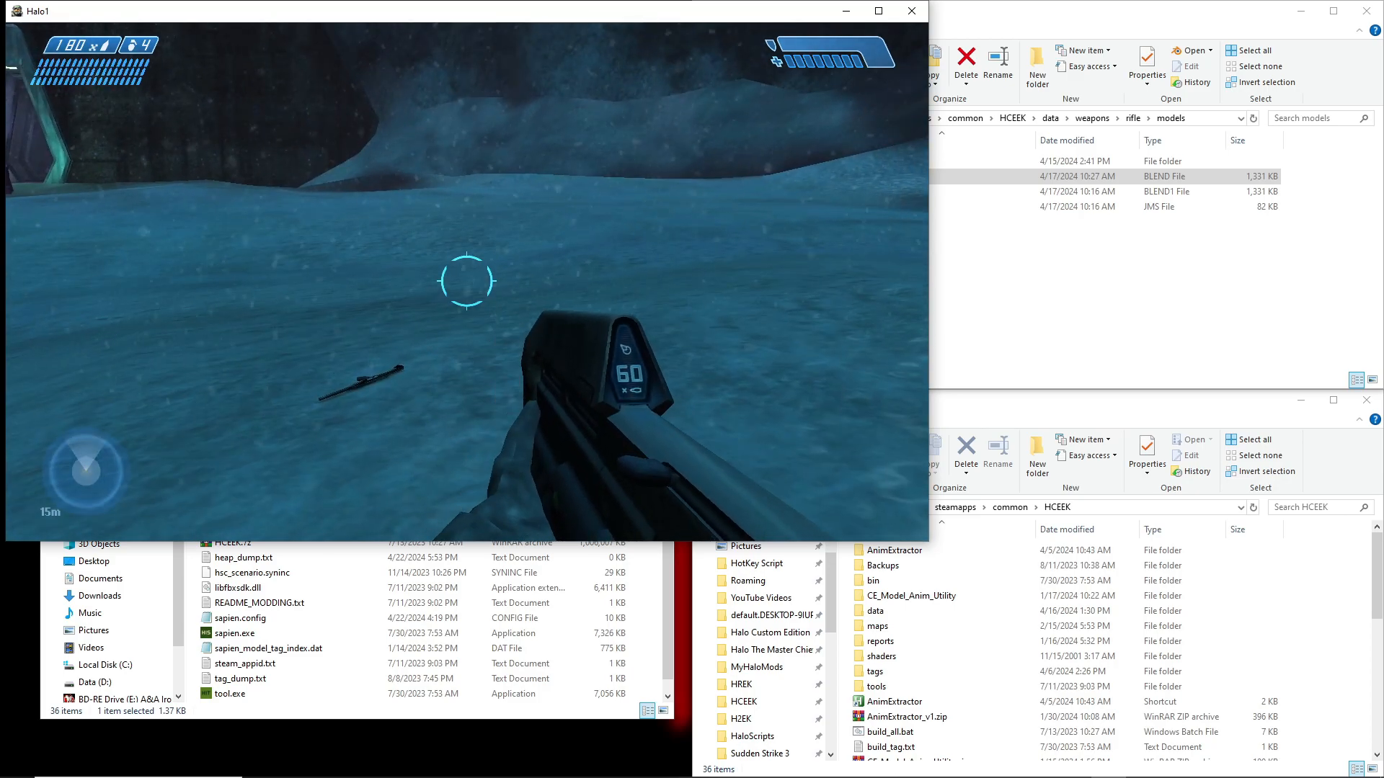
key("Escape")
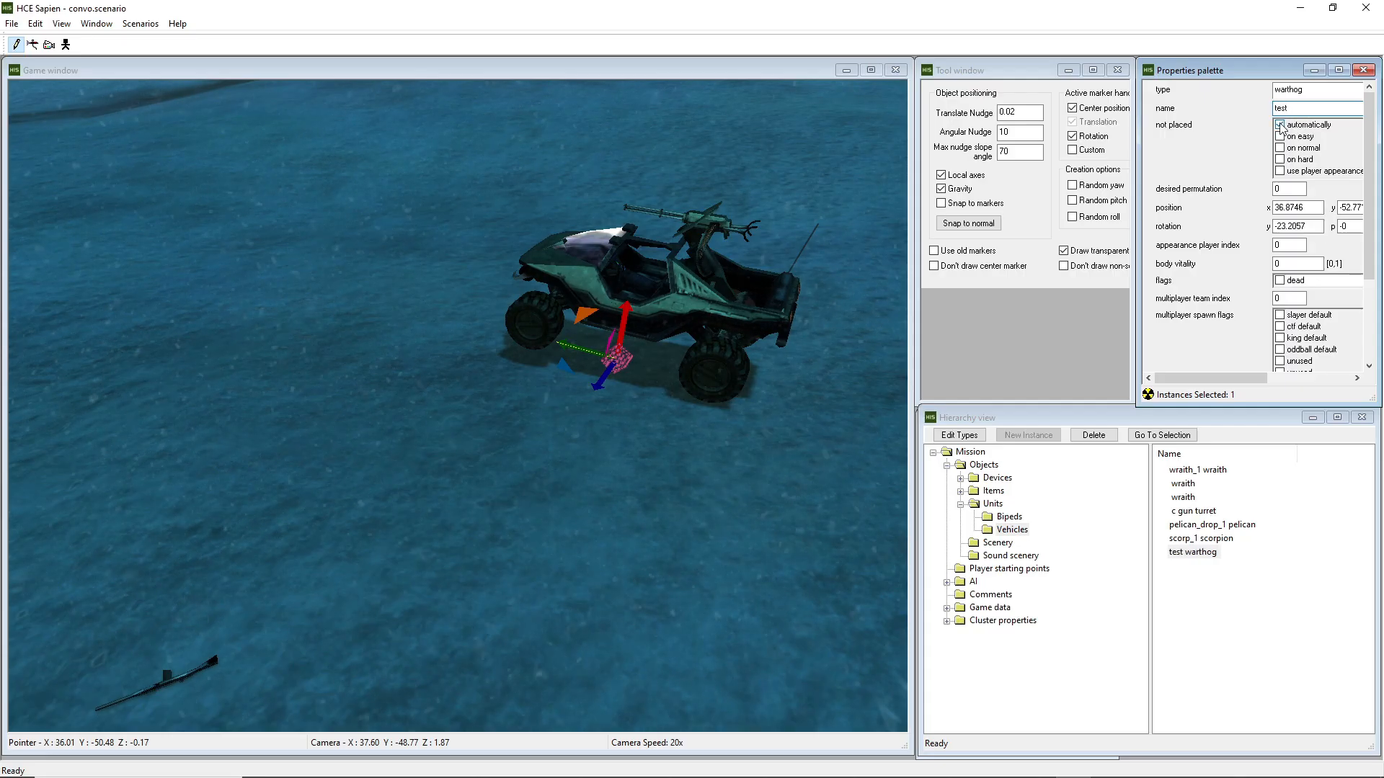
In Sapien, clear the "automatically" not-placed flag on the warthog named test, save the scenario and minimize the editor
left_click(1280, 125)
key("ctrl+s")
key("ctrl+s")
left_click(1251, 634)
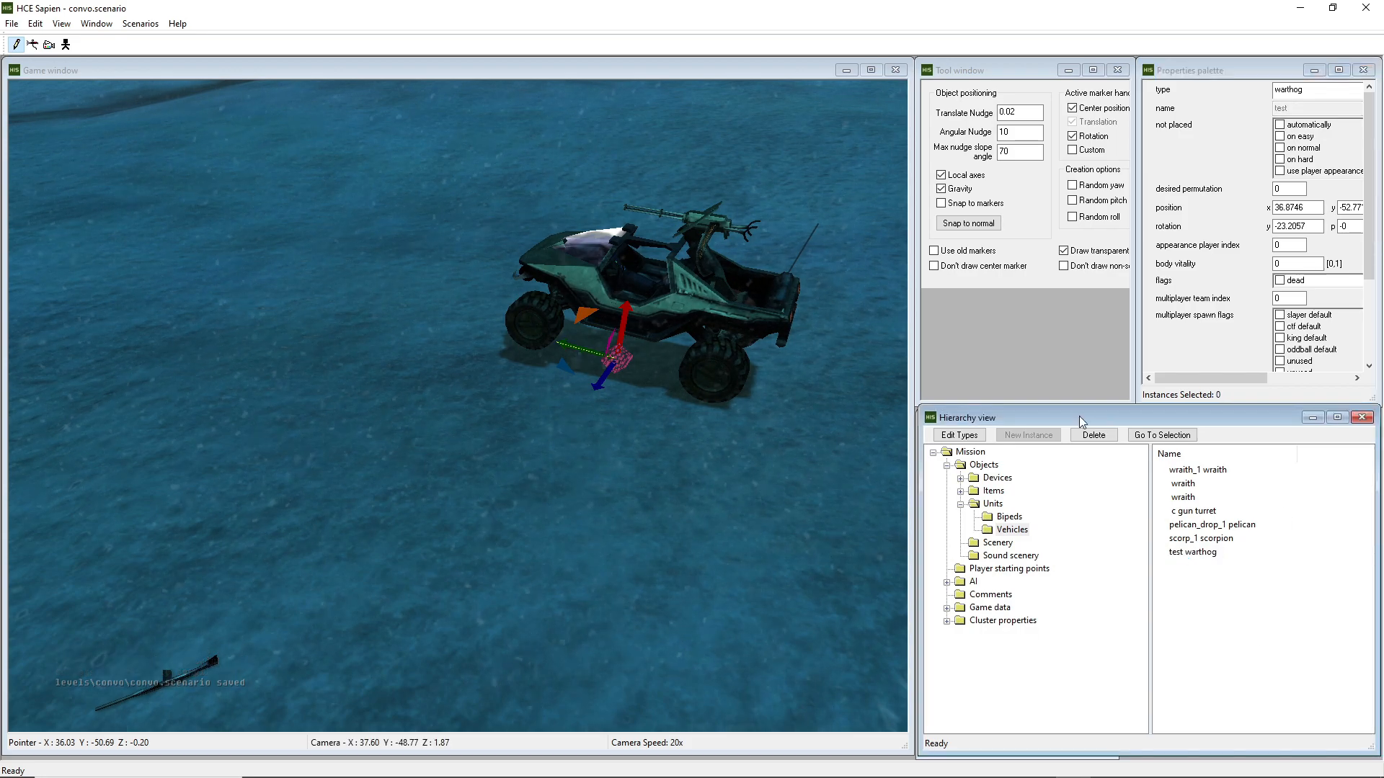
left_click(1300, 7)
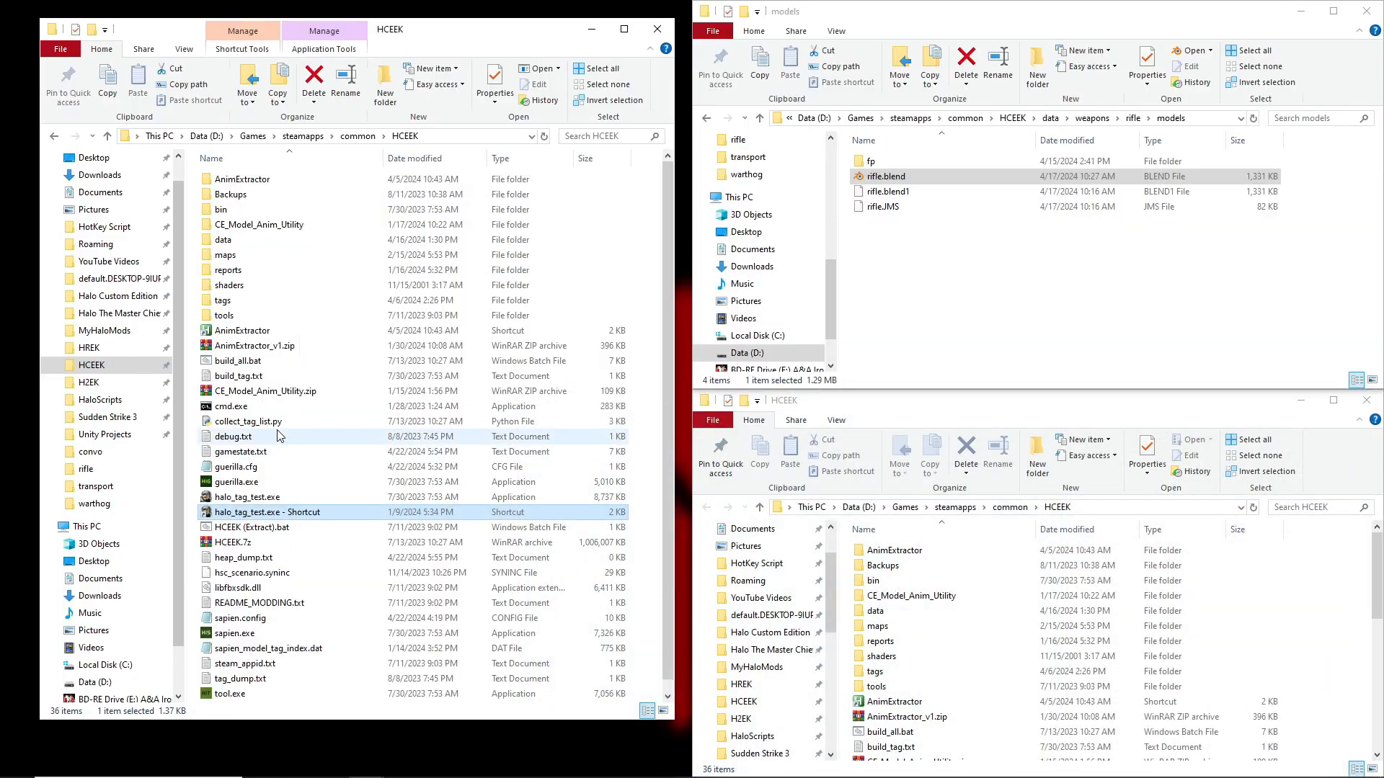
Relaunch halo_tag_test from its shortcut and load the convo level with the map_name console command
double_click(245, 513)
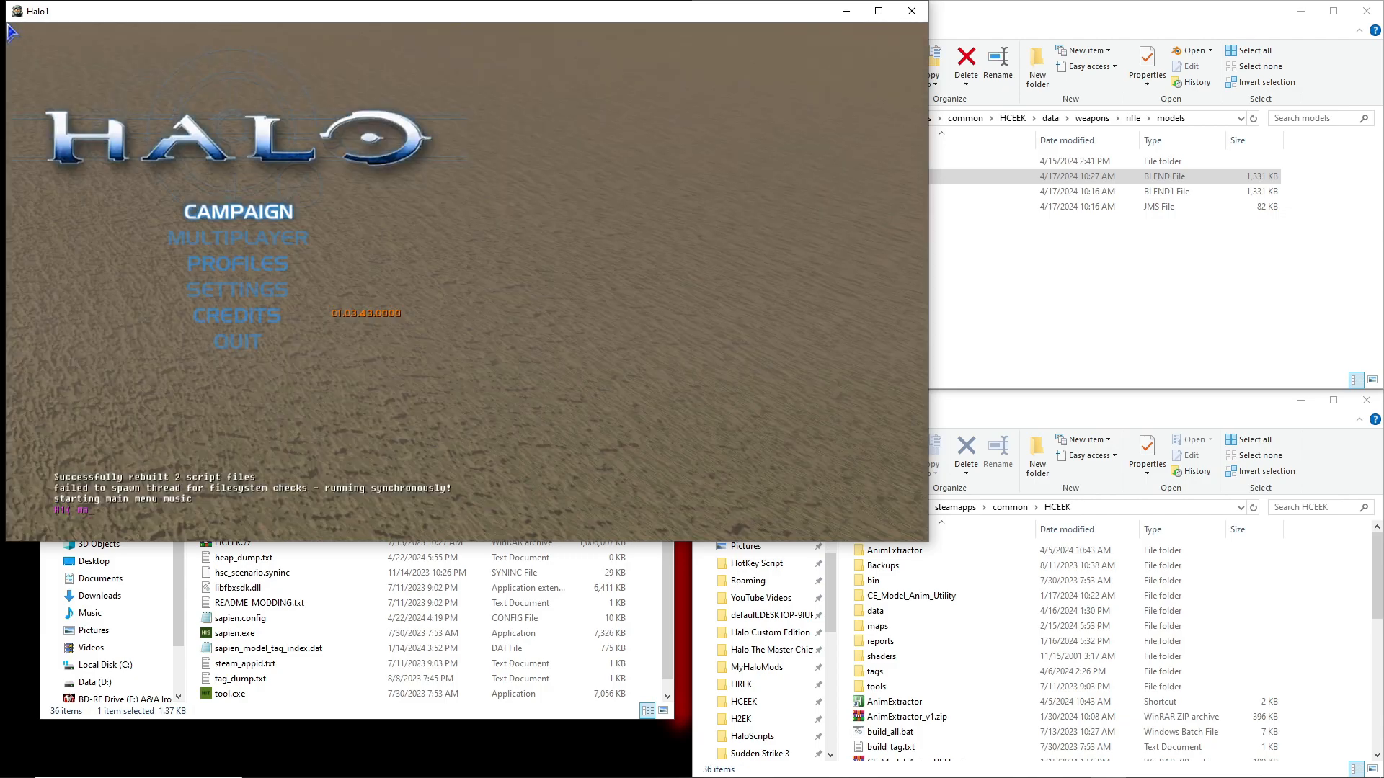
type("_name")
key("BackSpace")
key("BackSpace")
key("BackSpace")
key("BackSpace")
key("BackSpace")
key("BackSpace")
key("BackSpace")
key("BackSpace")
key("BackSpace")
key("BackSpace")
key("BackSpace")
key("BackSpace")
key("BackSpace")
key("BackSpace")
key("BackSpace")
key("BackSpace")
key("BackSpace")
key("BackSpace")
key("BackSpace")
key("BackSpace")
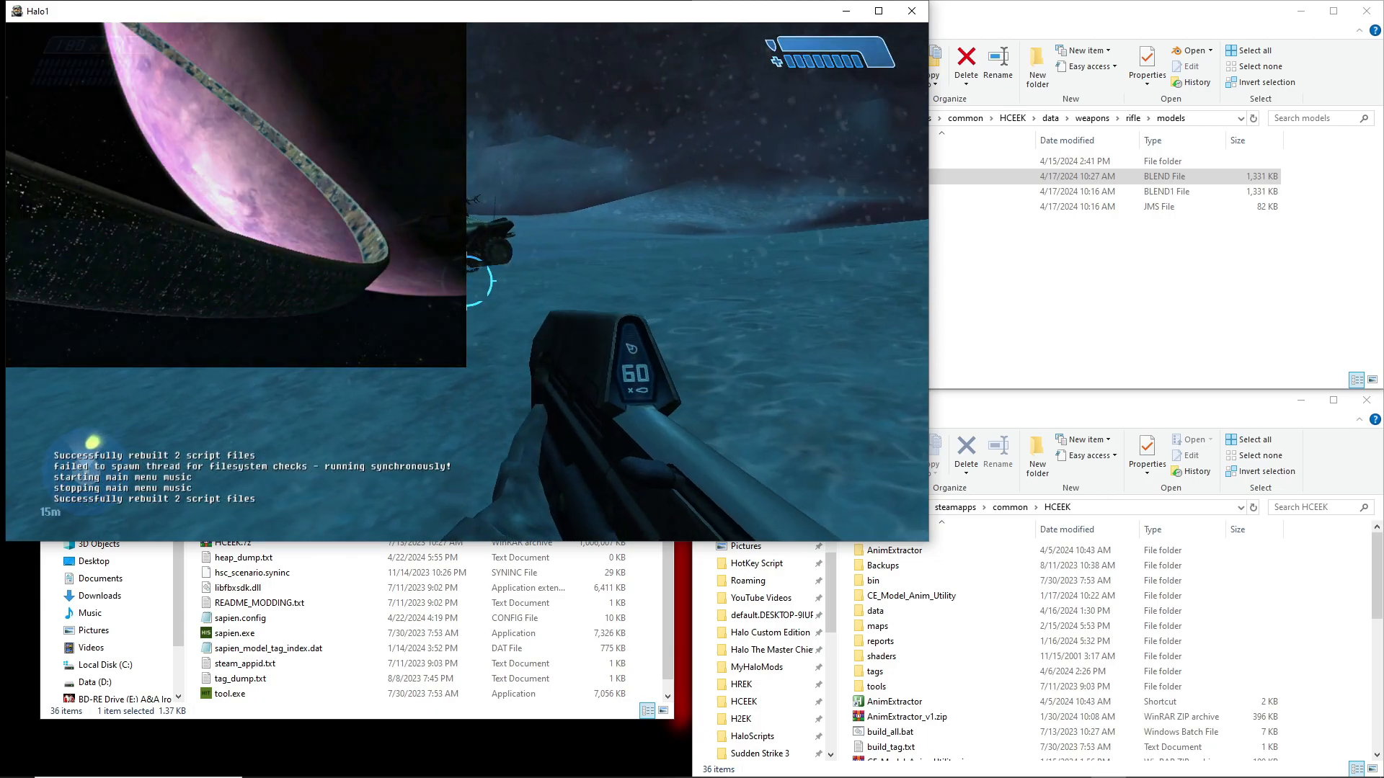
Pick up the custom rifle beside the warthog, board the warthog to check the seated pose, and get out again
key("w")
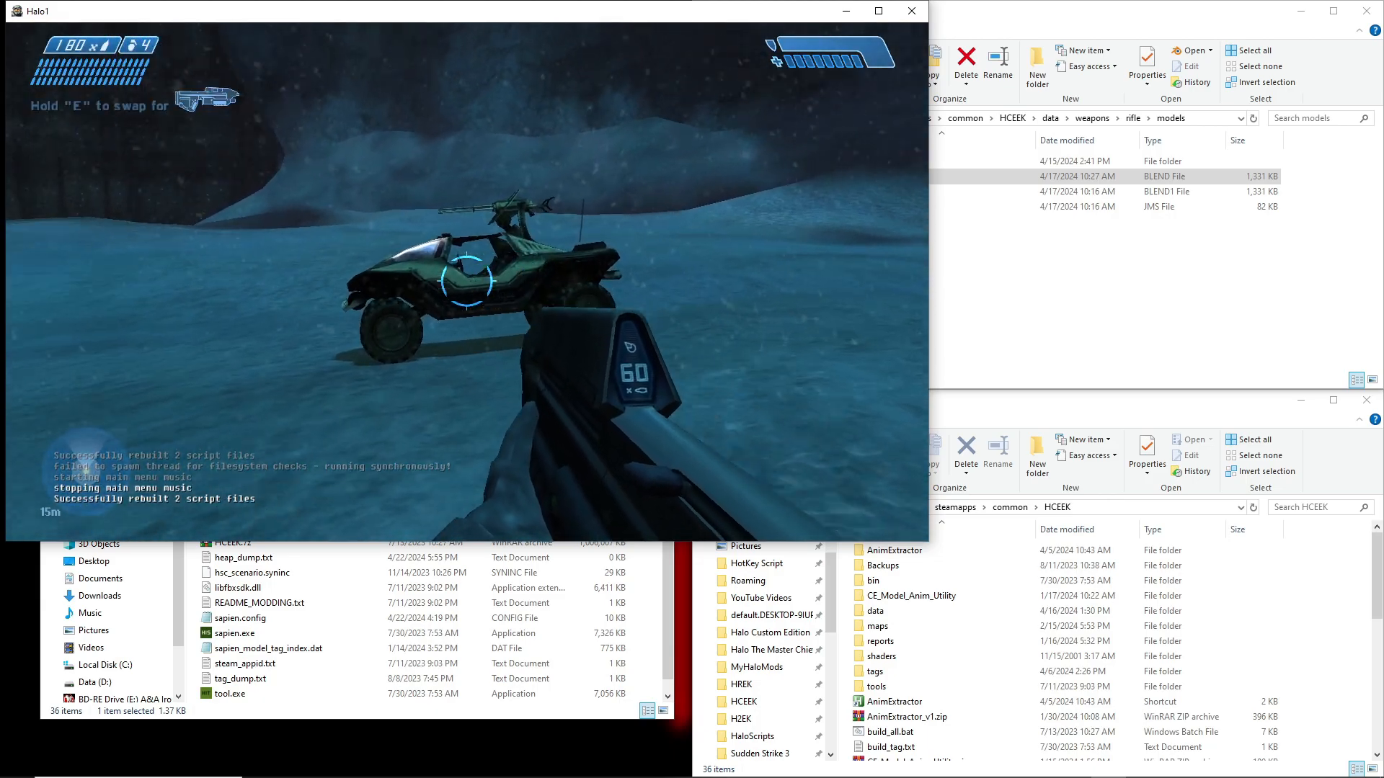
key("e")
key("w")
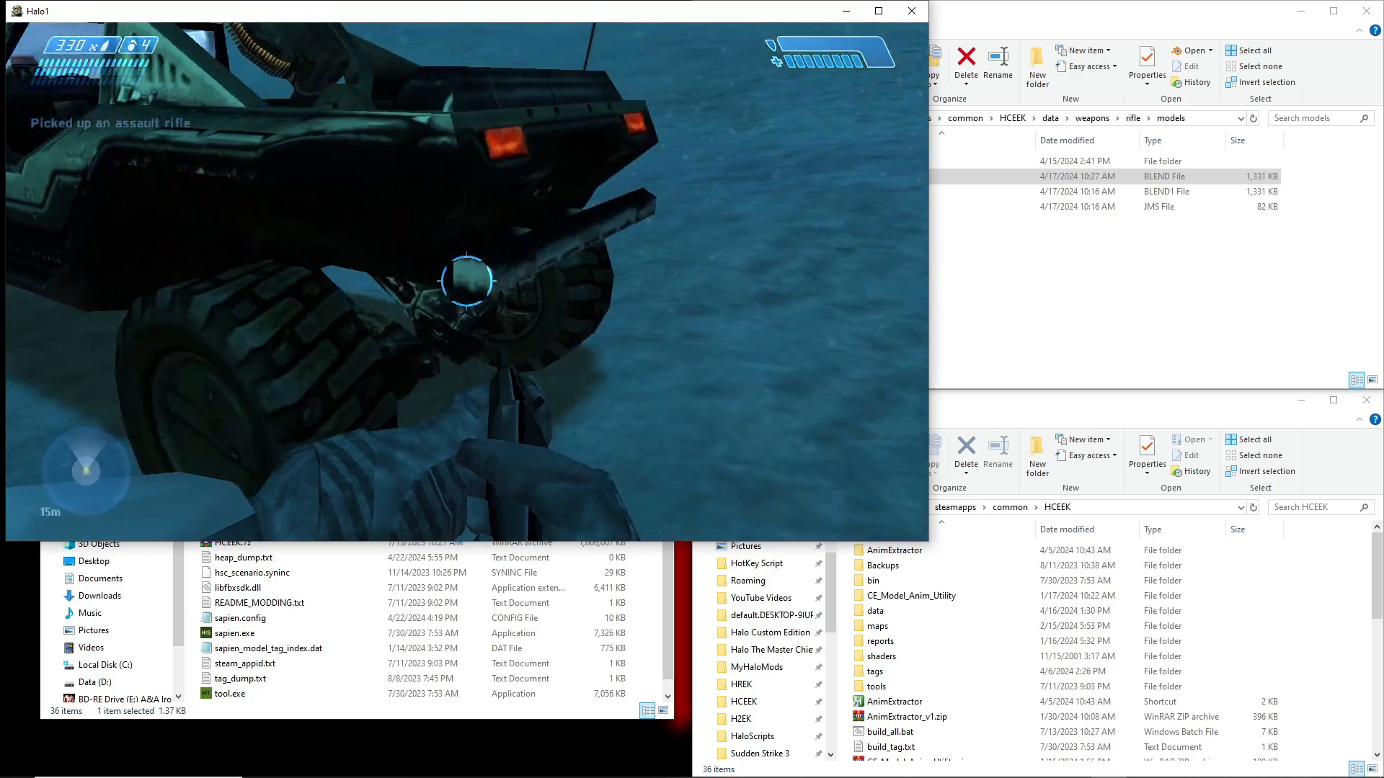
key("e")
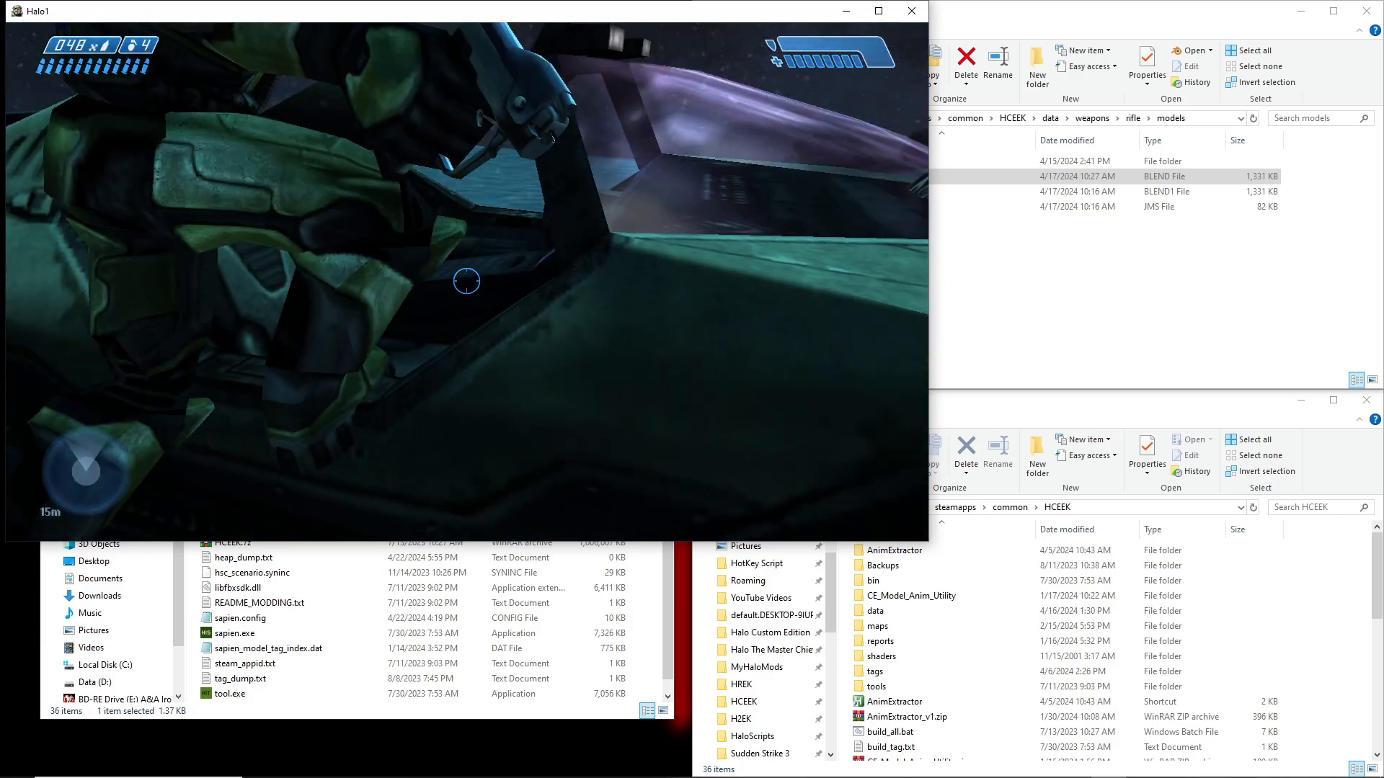
key("e")
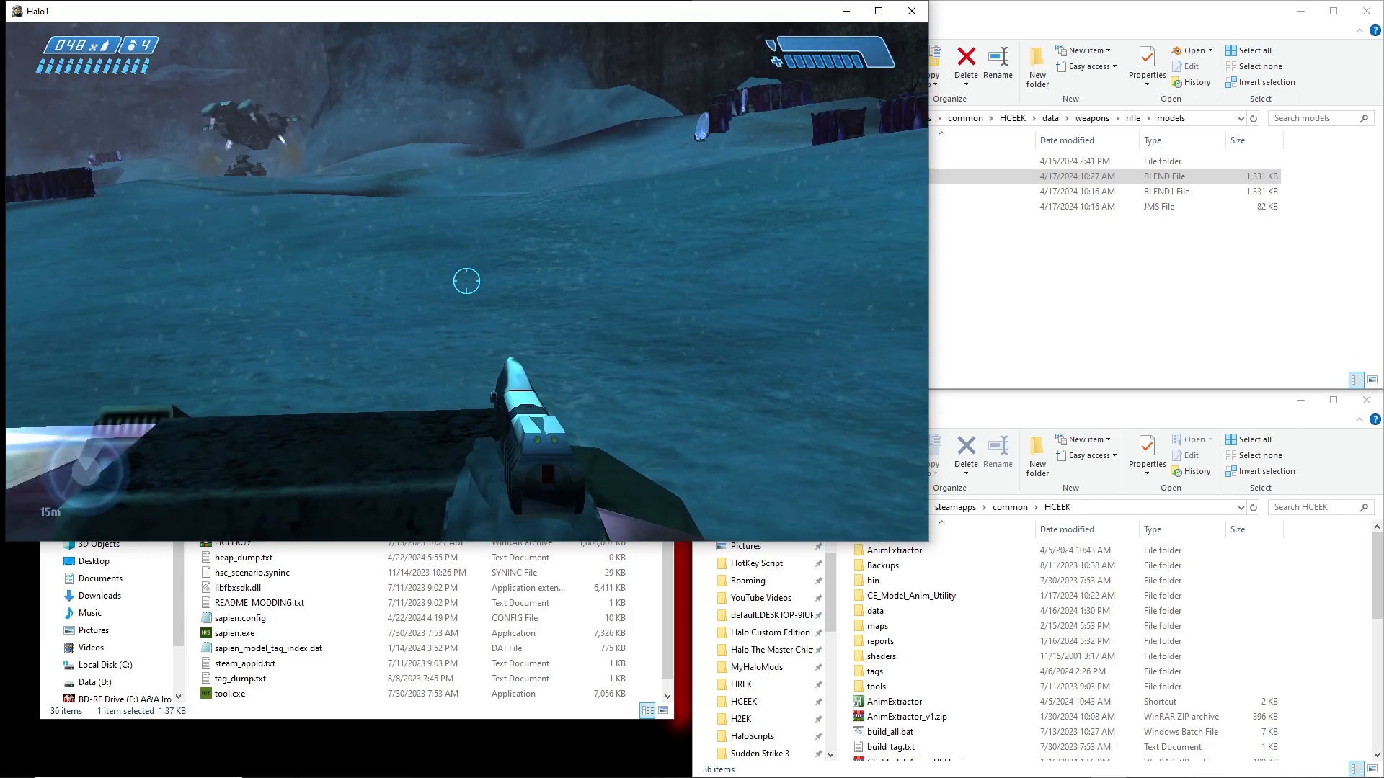
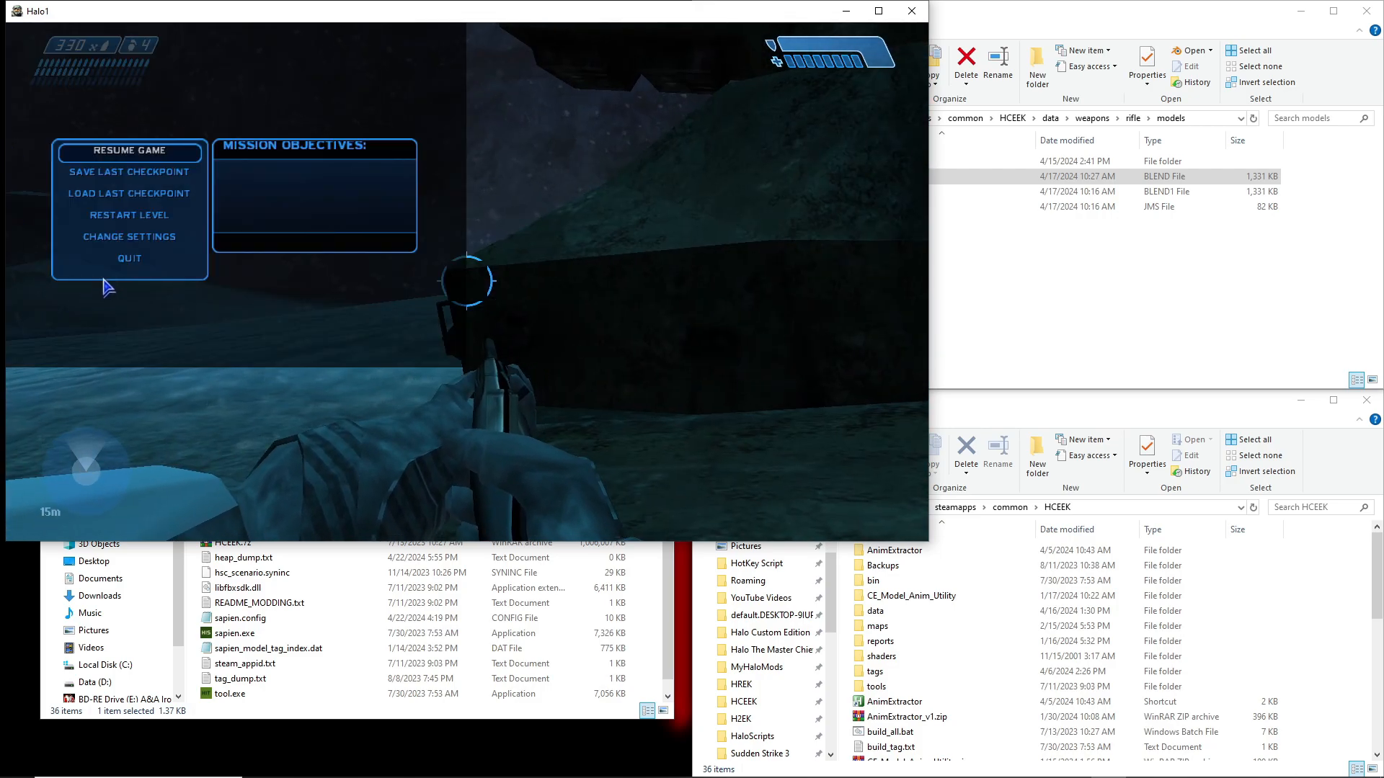
Quit the convo level and return to the file explorer windows
left_click(119, 261)
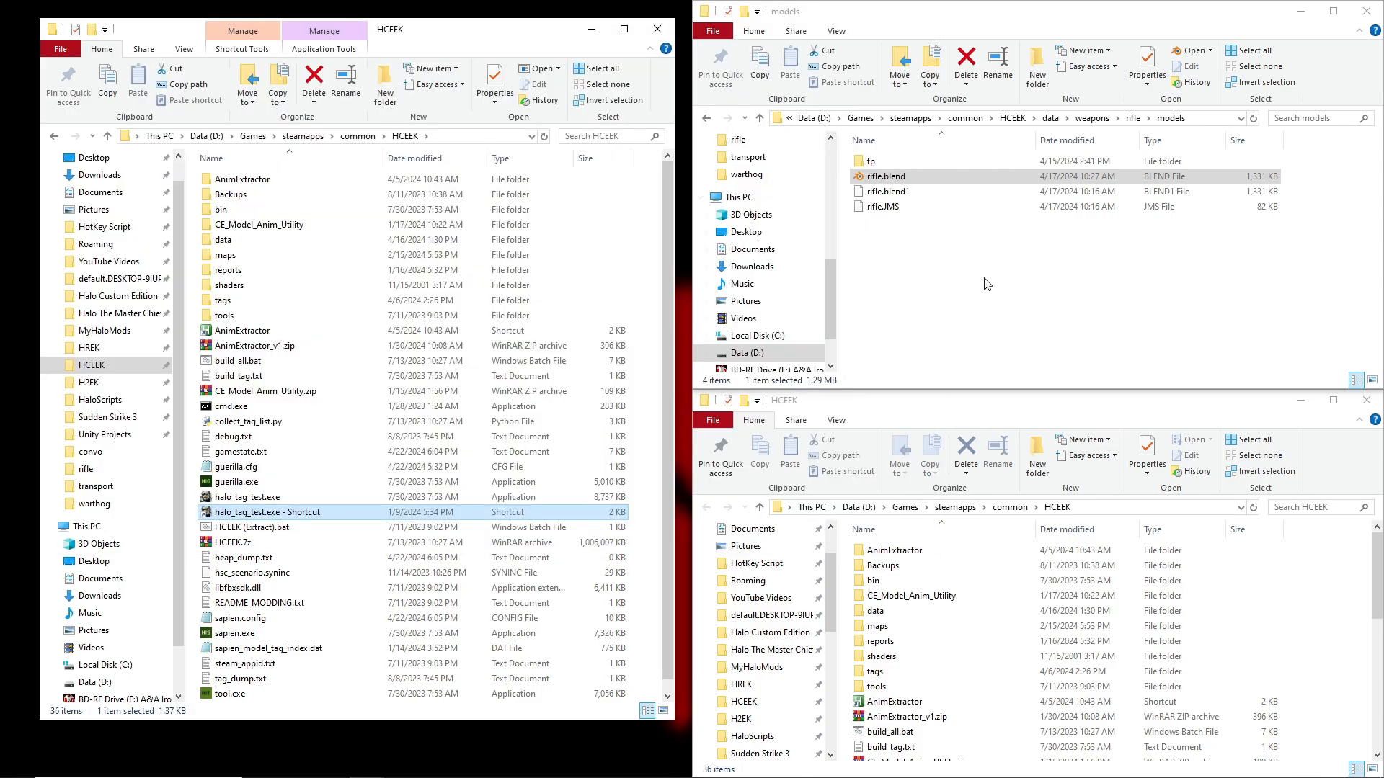
left_click(1004, 279)
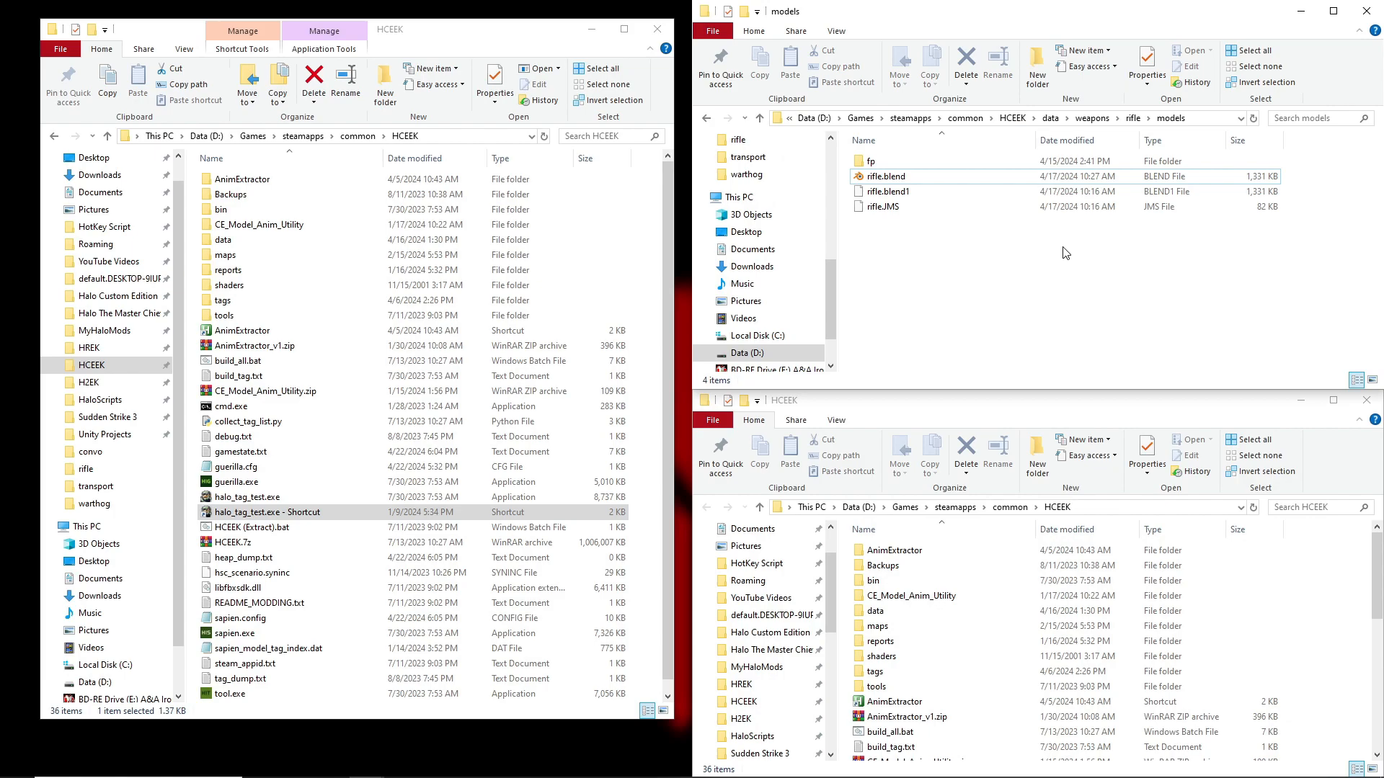
mouse_move(1123, 774)
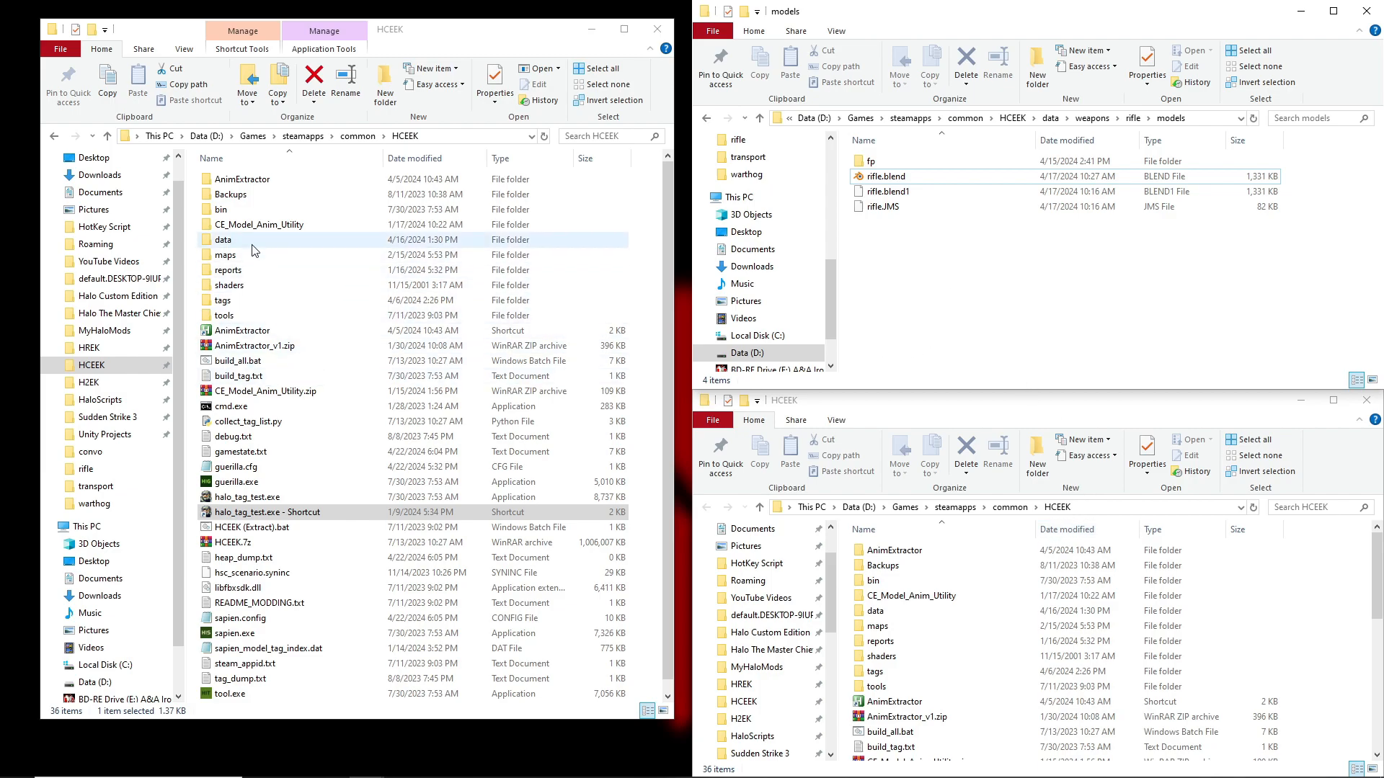
double_click(245, 301)
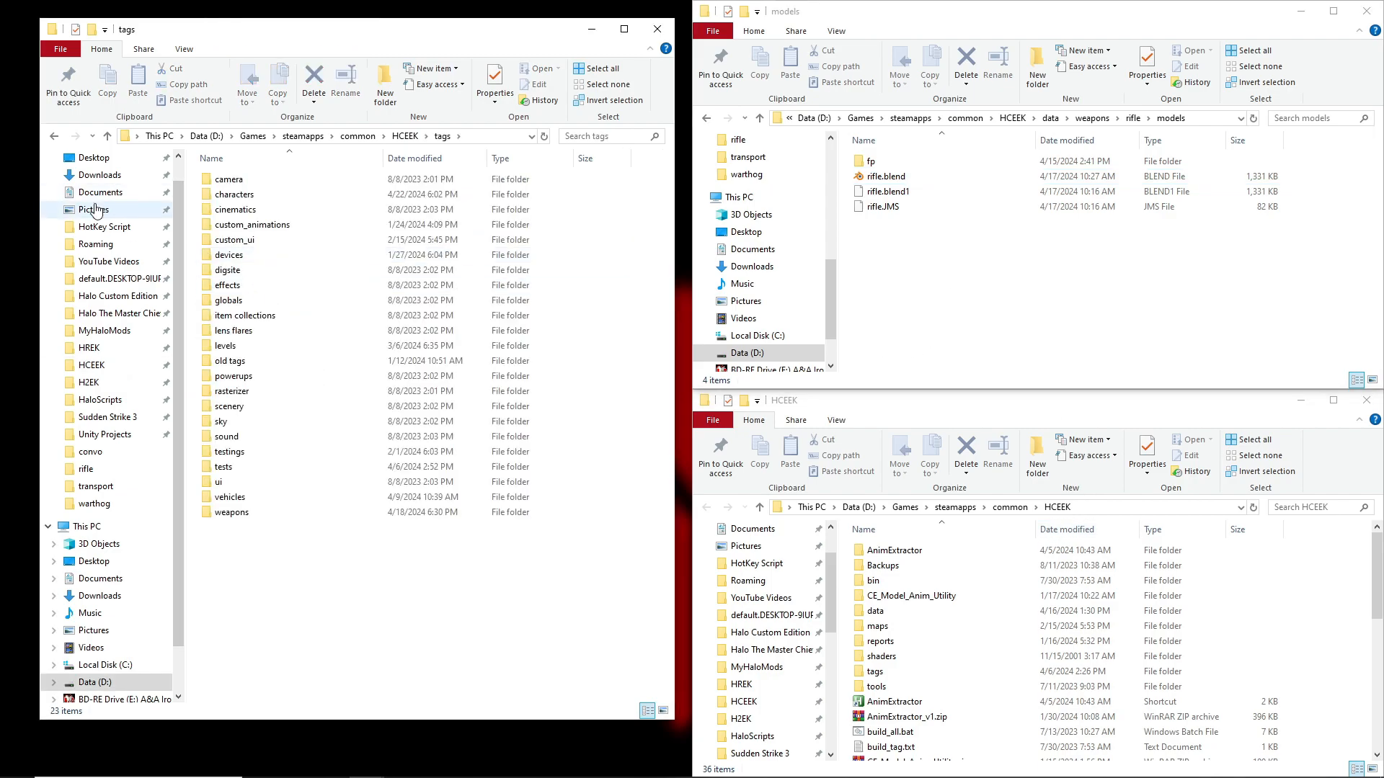
left_click(54, 135)
left_click(944, 244)
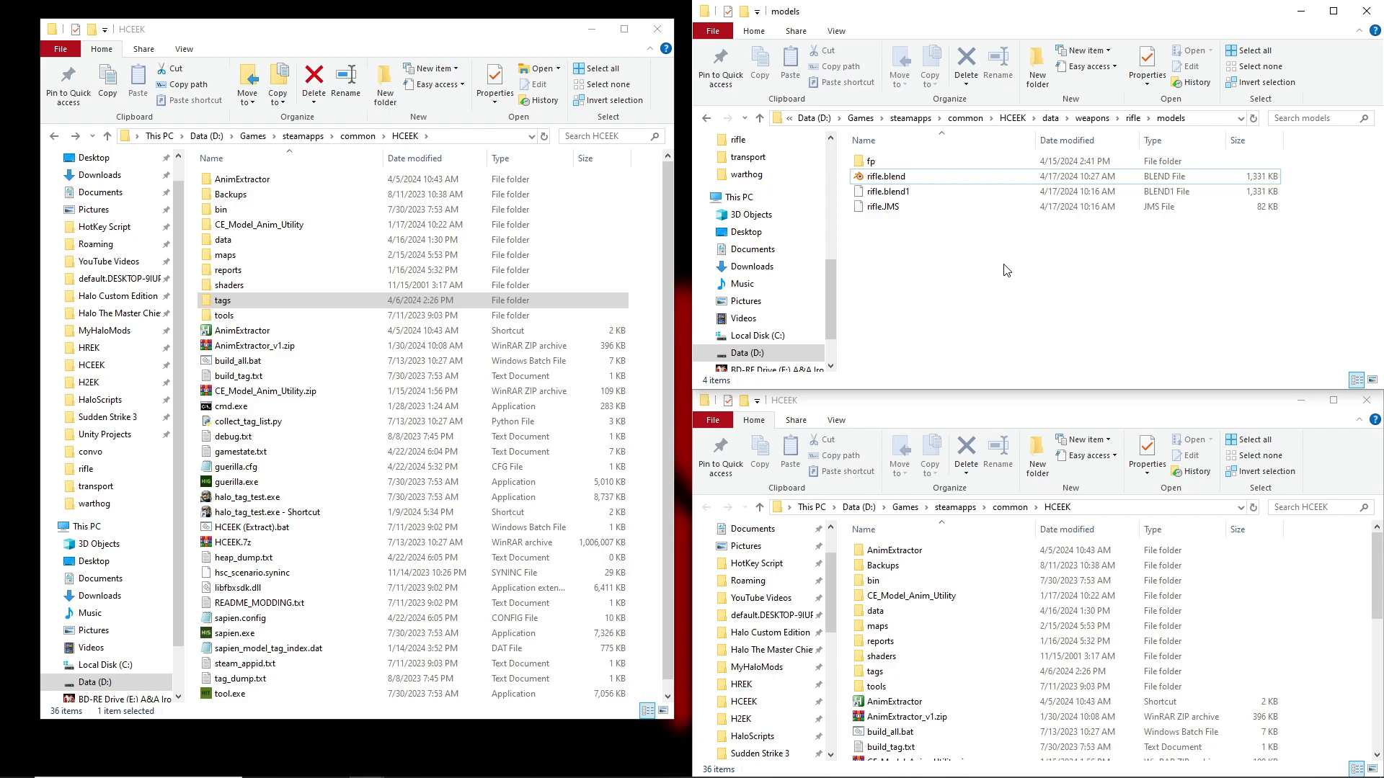
Switch to Guerilla and close the marine-rifle.actor_variant tag
left_click(1002, 771)
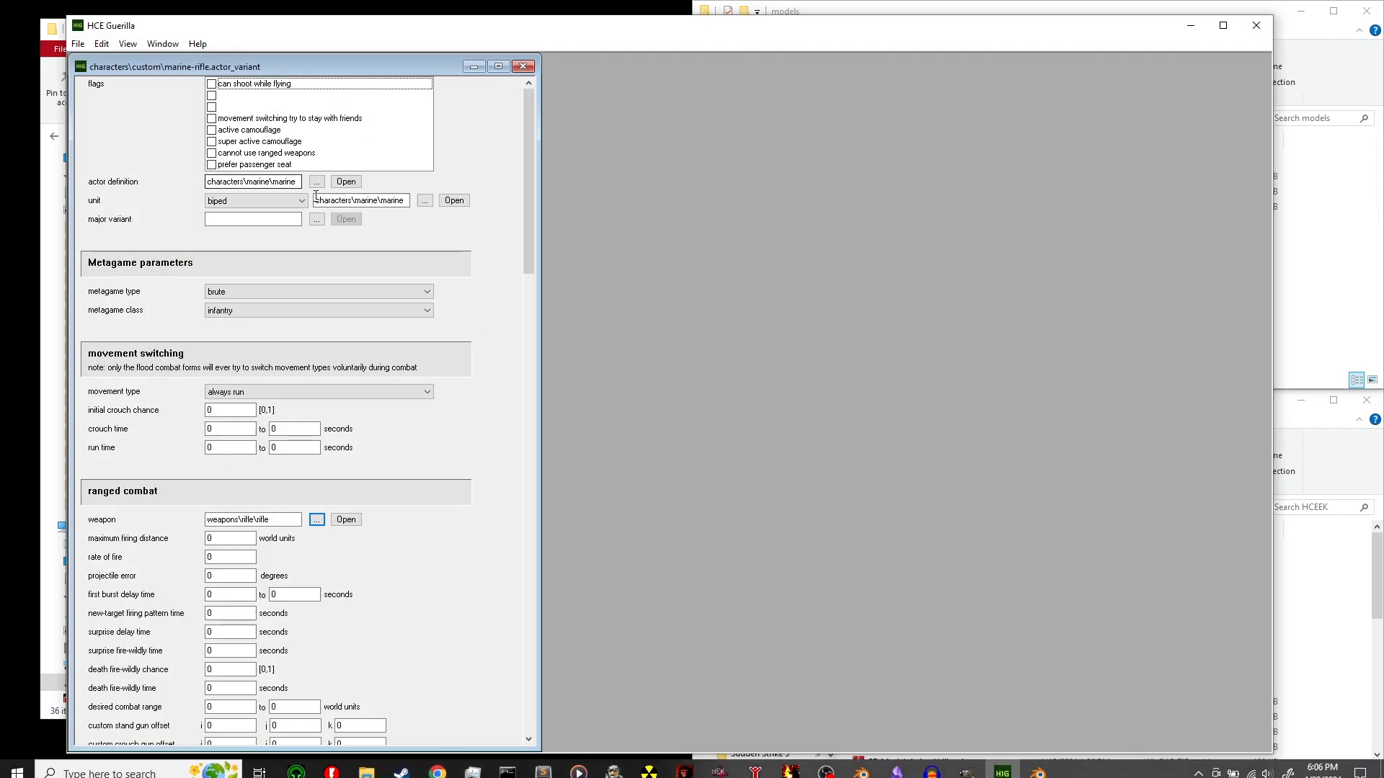
left_click_drag(529, 175, 532, 36)
left_click_drag(526, 163, 527, 36)
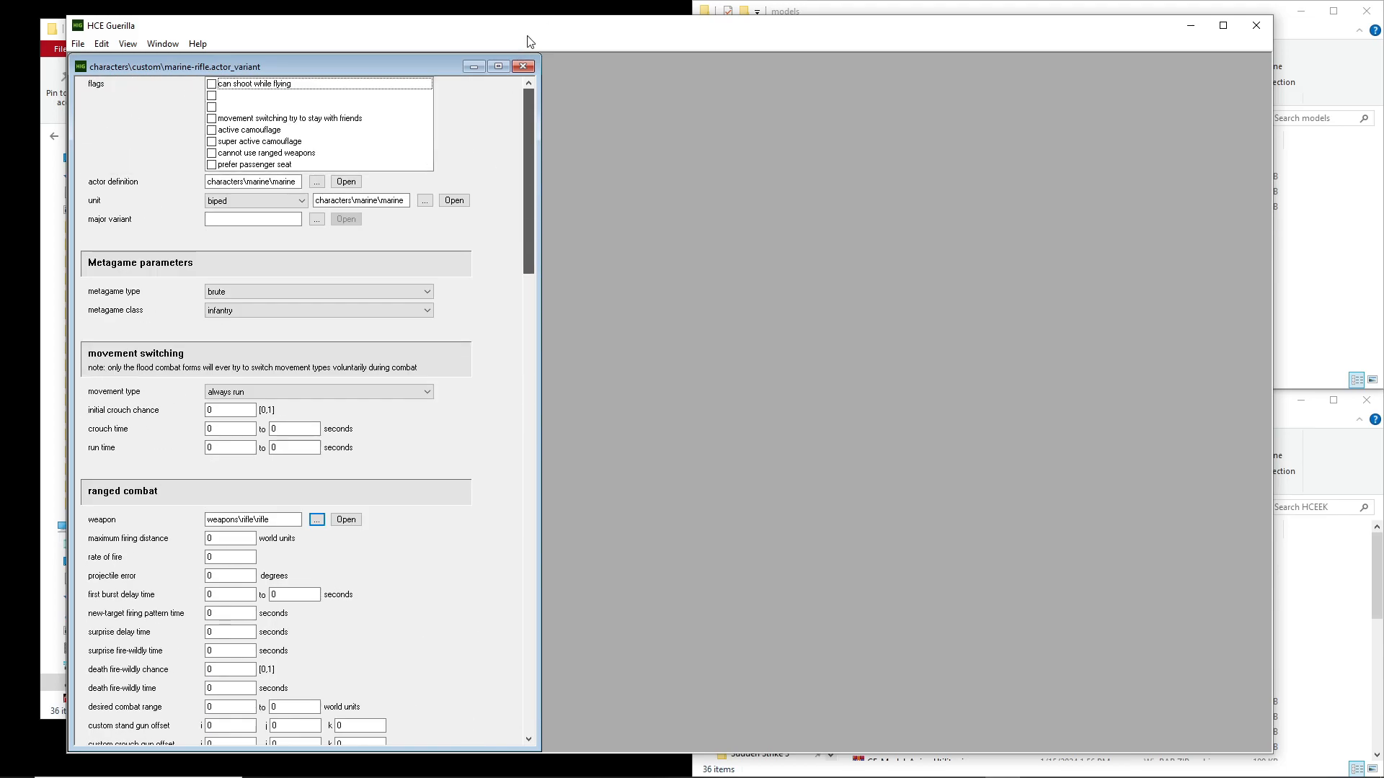
left_click(522, 66)
While browsing for a tag to open, delete marine-rifle.actor_variant and its custom folder from tags\characters
left_click(79, 44)
left_click(141, 74)
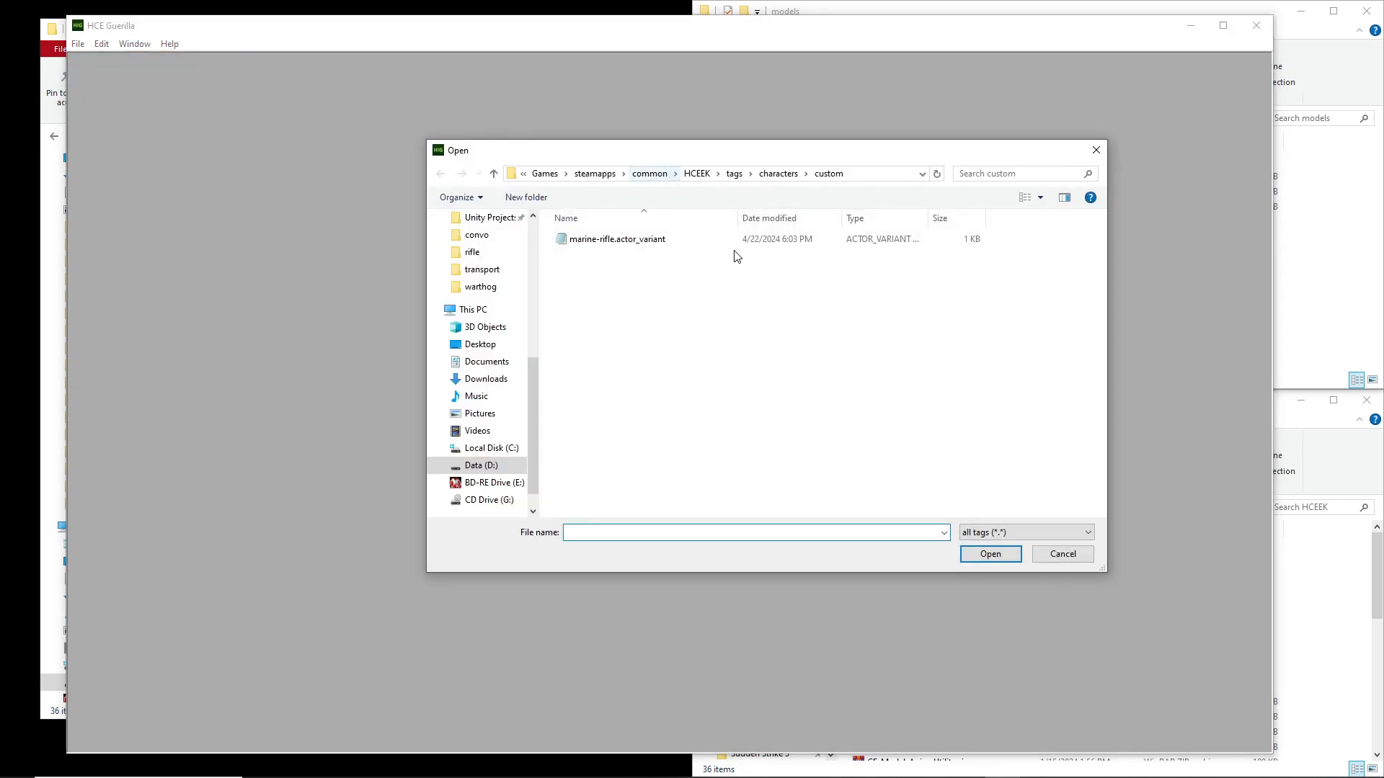
left_click(658, 242)
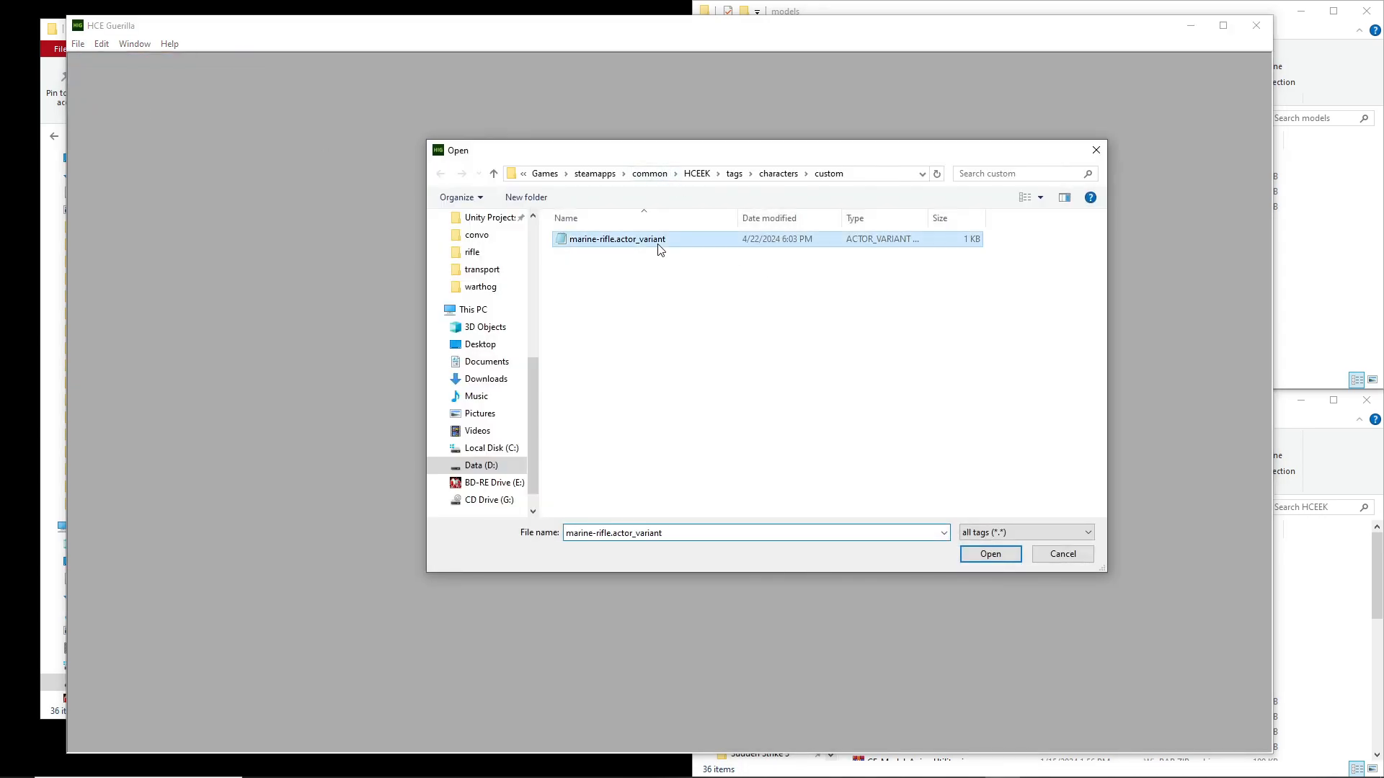
left_click(779, 174)
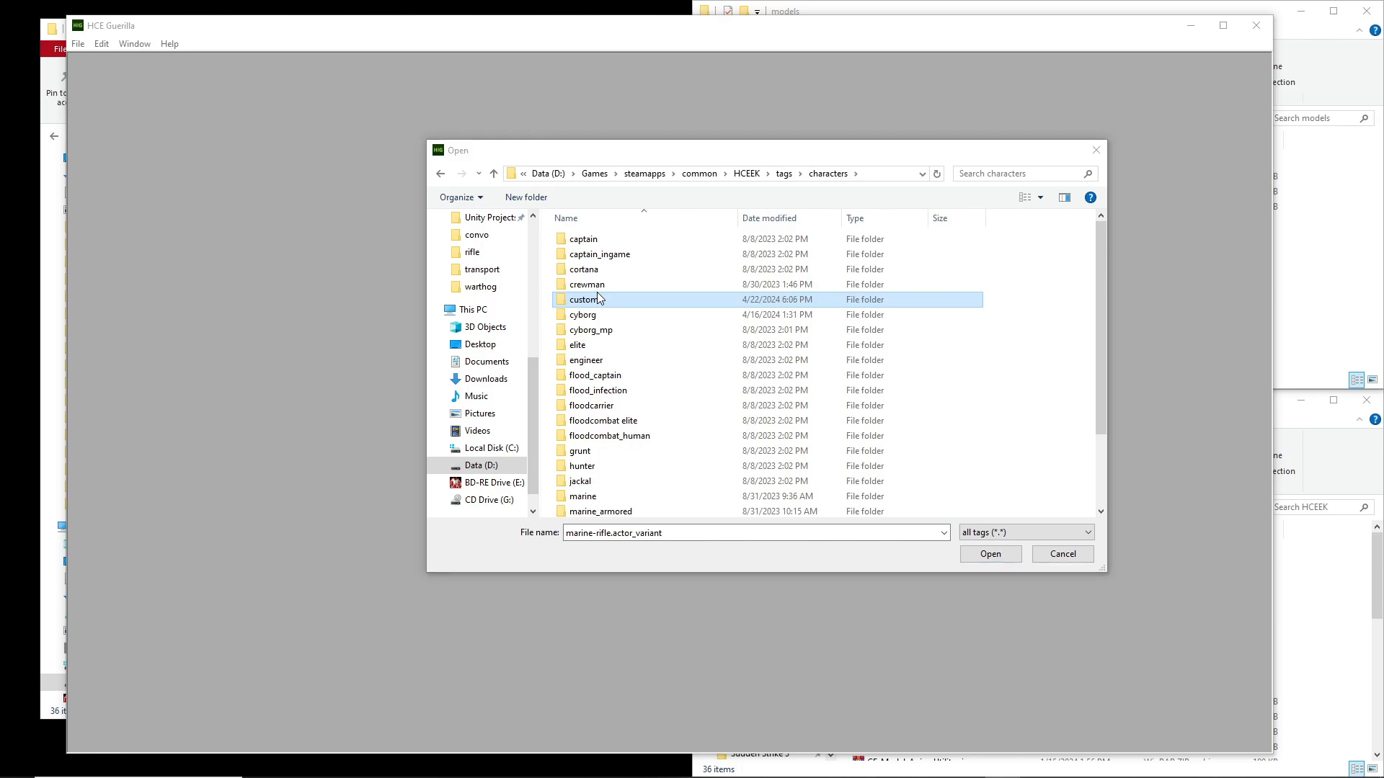
key("Delete")
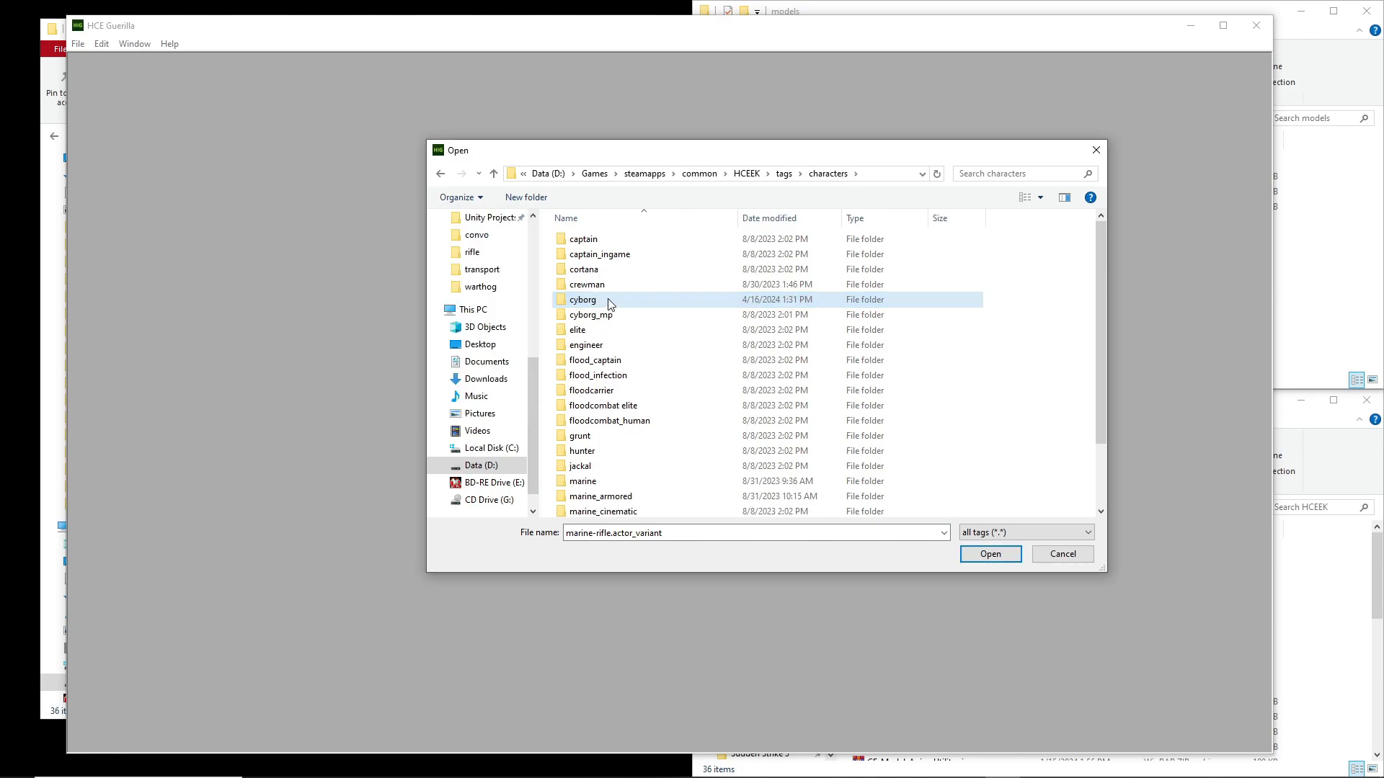
Open cyborg.model_animations from the characters\cyborg folder and look through the list in its Nodes block
double_click(605, 302)
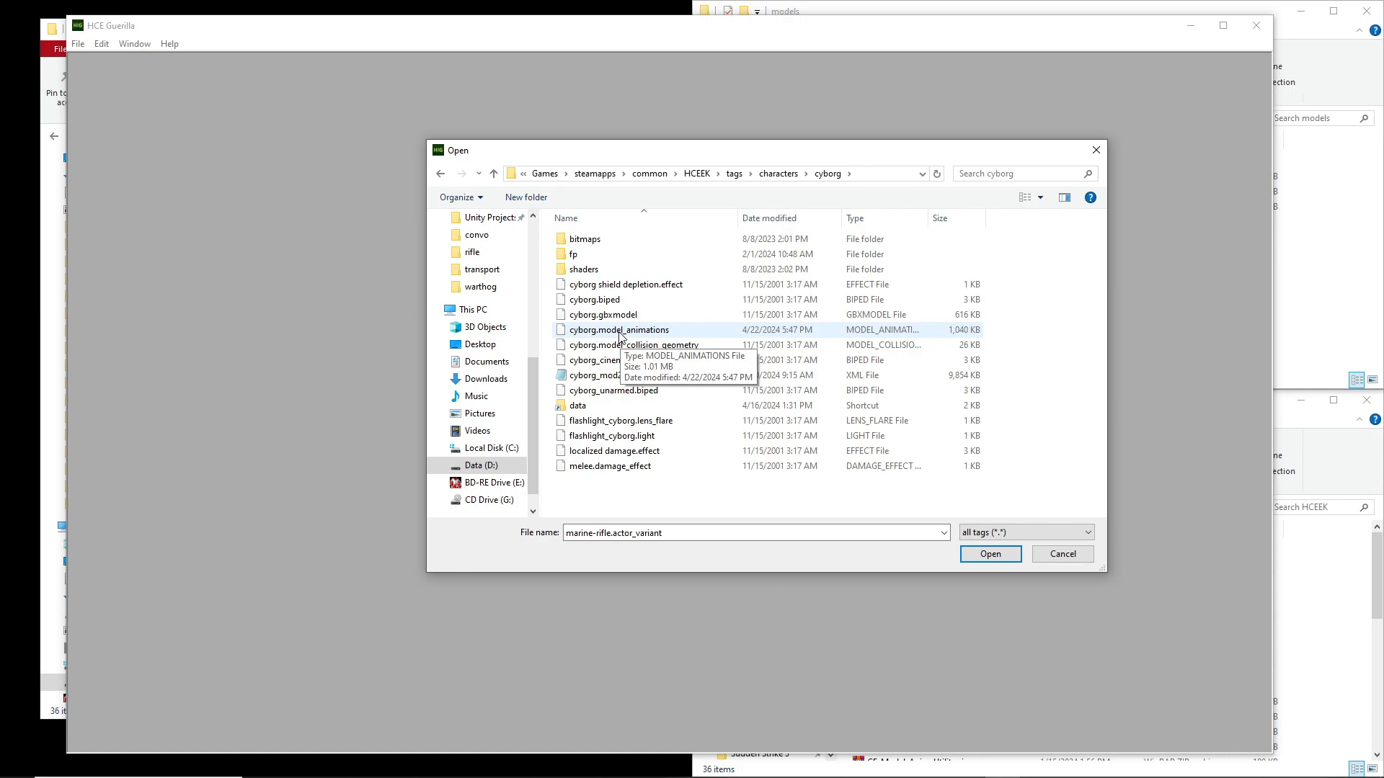
double_click(620, 333)
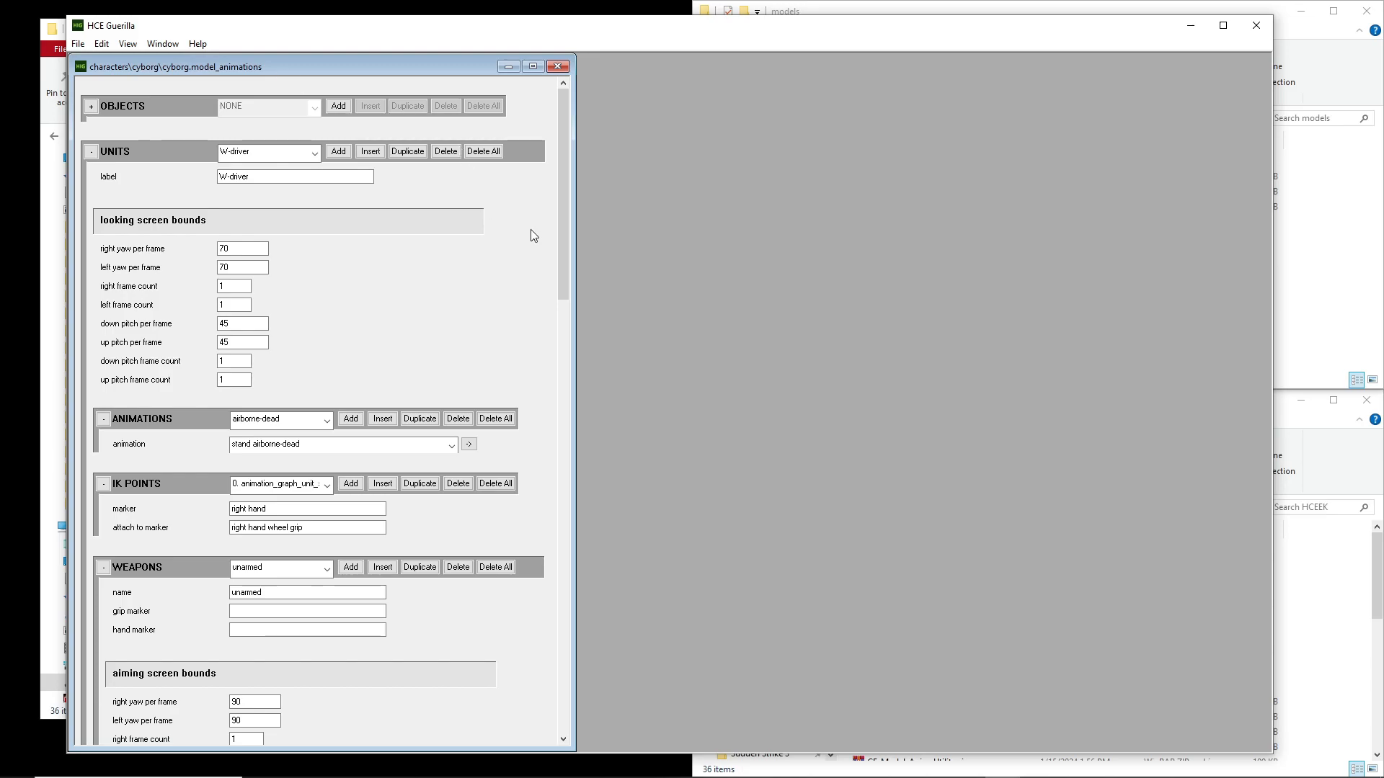
scroll(562, 141, "down", 1)
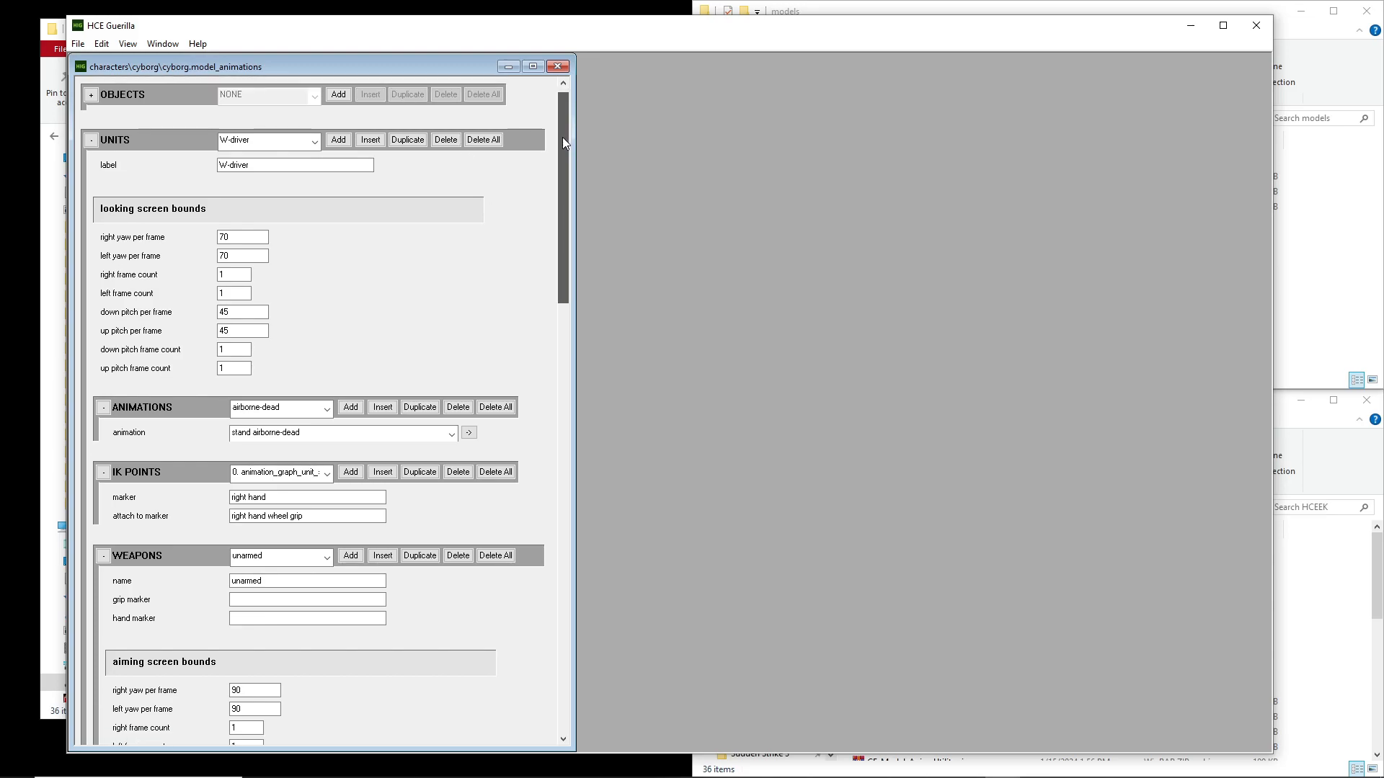
left_click_drag(562, 137, 539, 620)
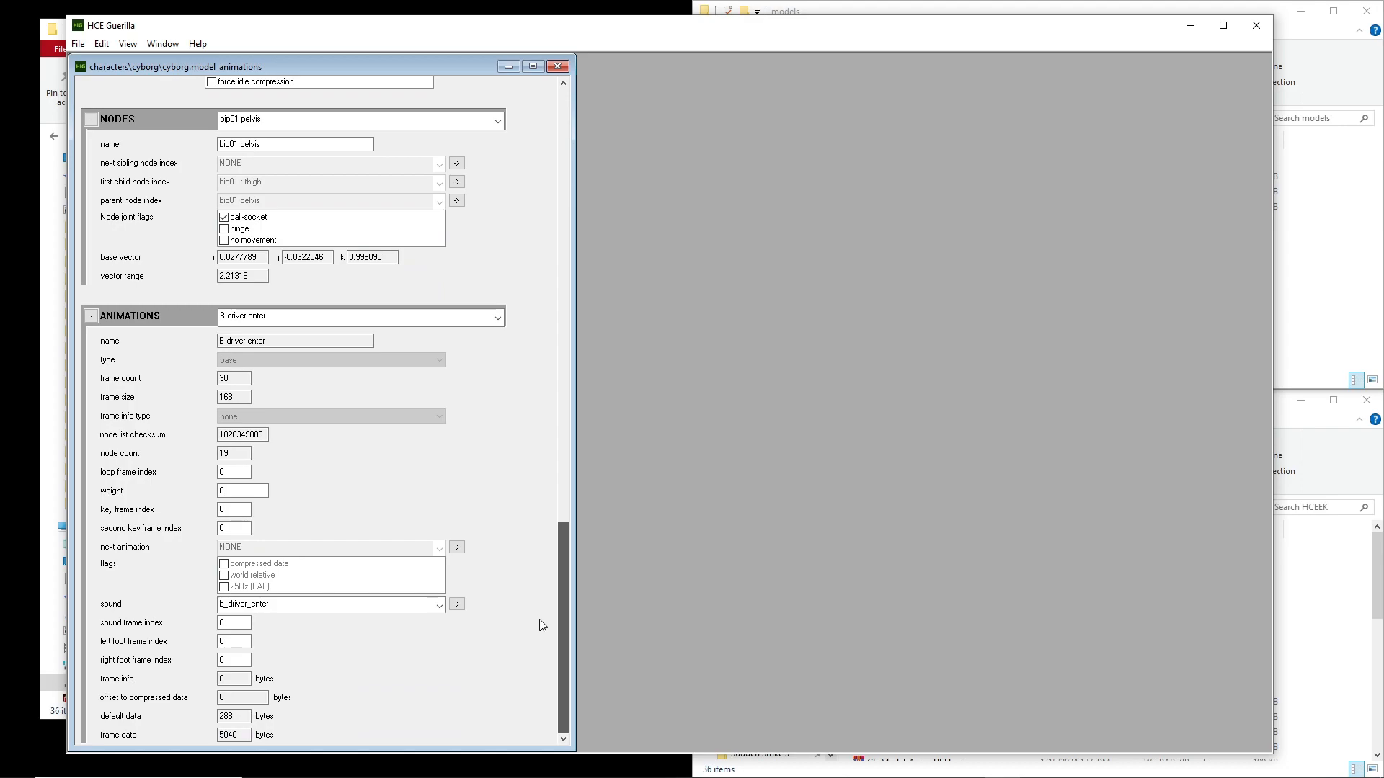
left_click_drag(569, 550, 568, 468)
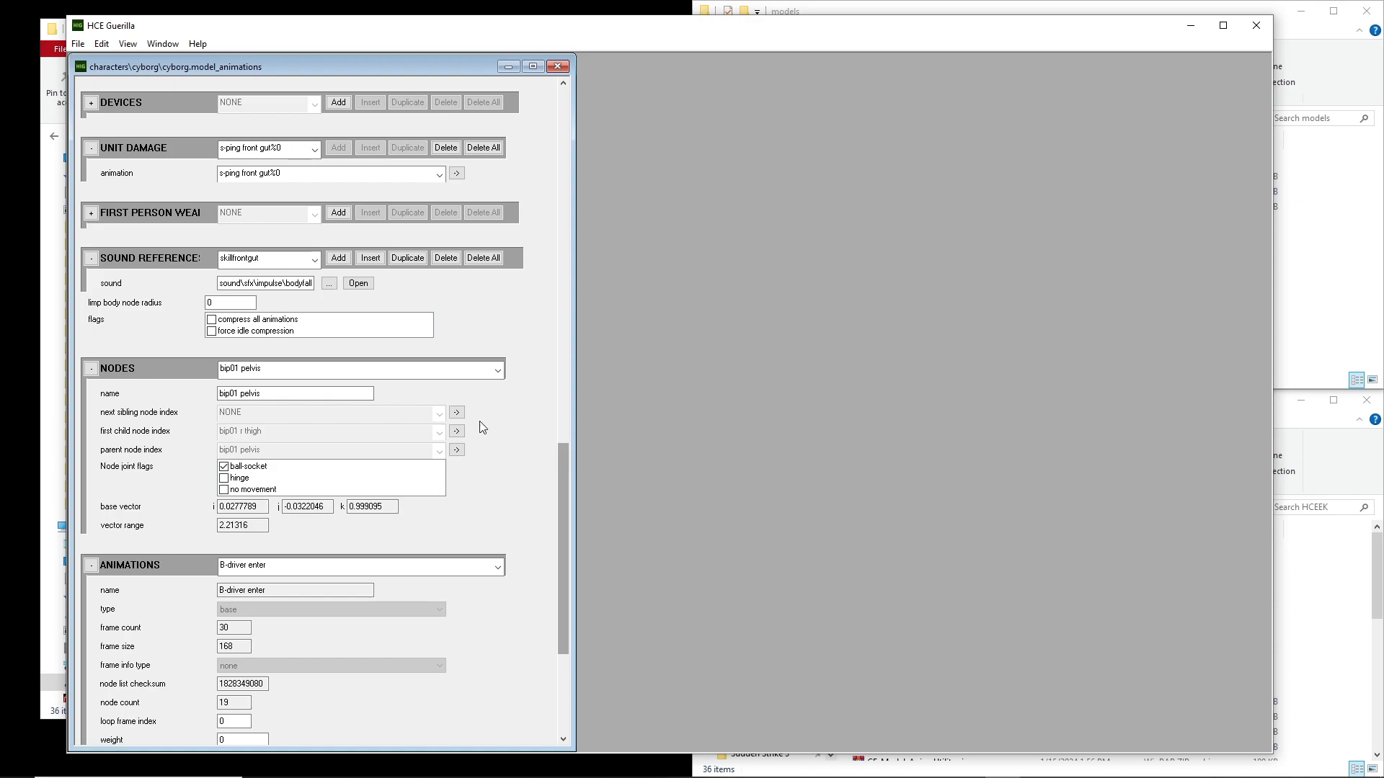
left_click(329, 375)
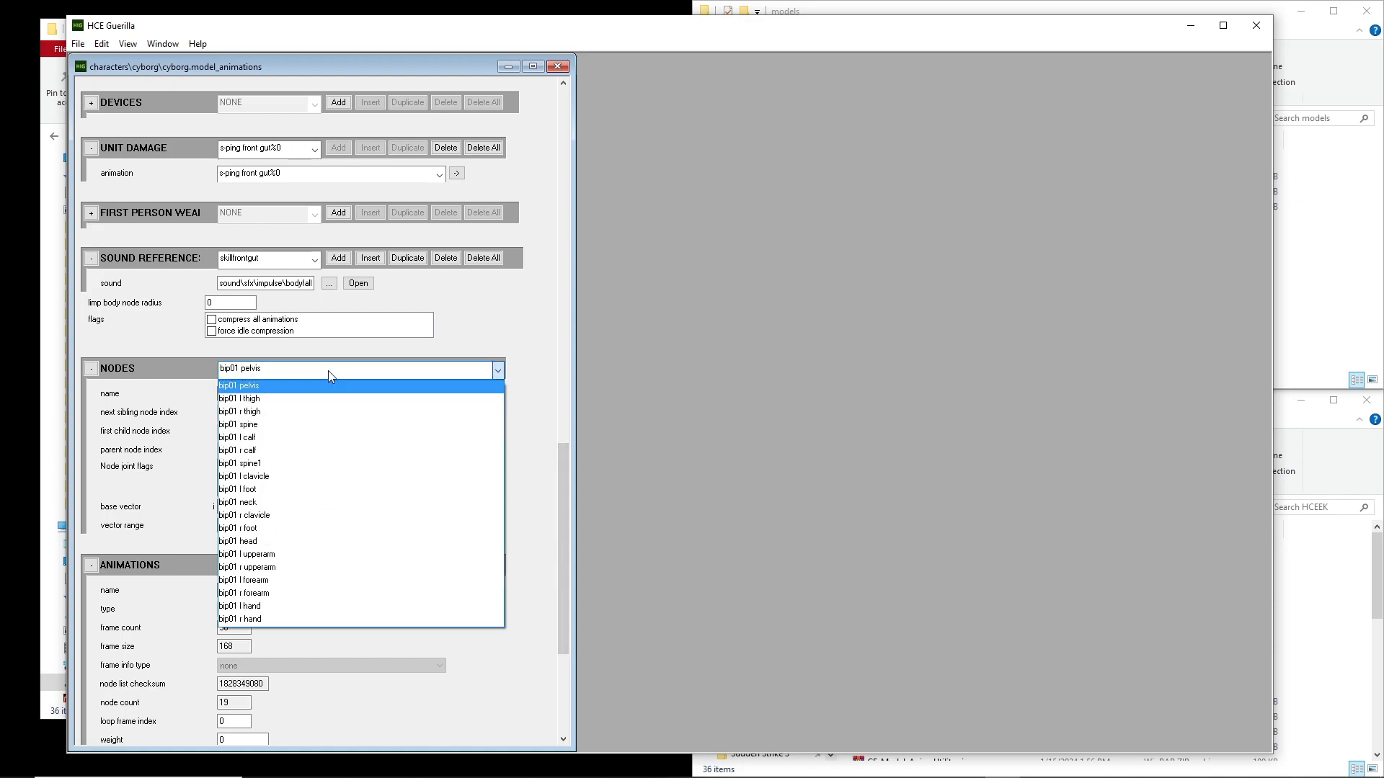
left_click(319, 390)
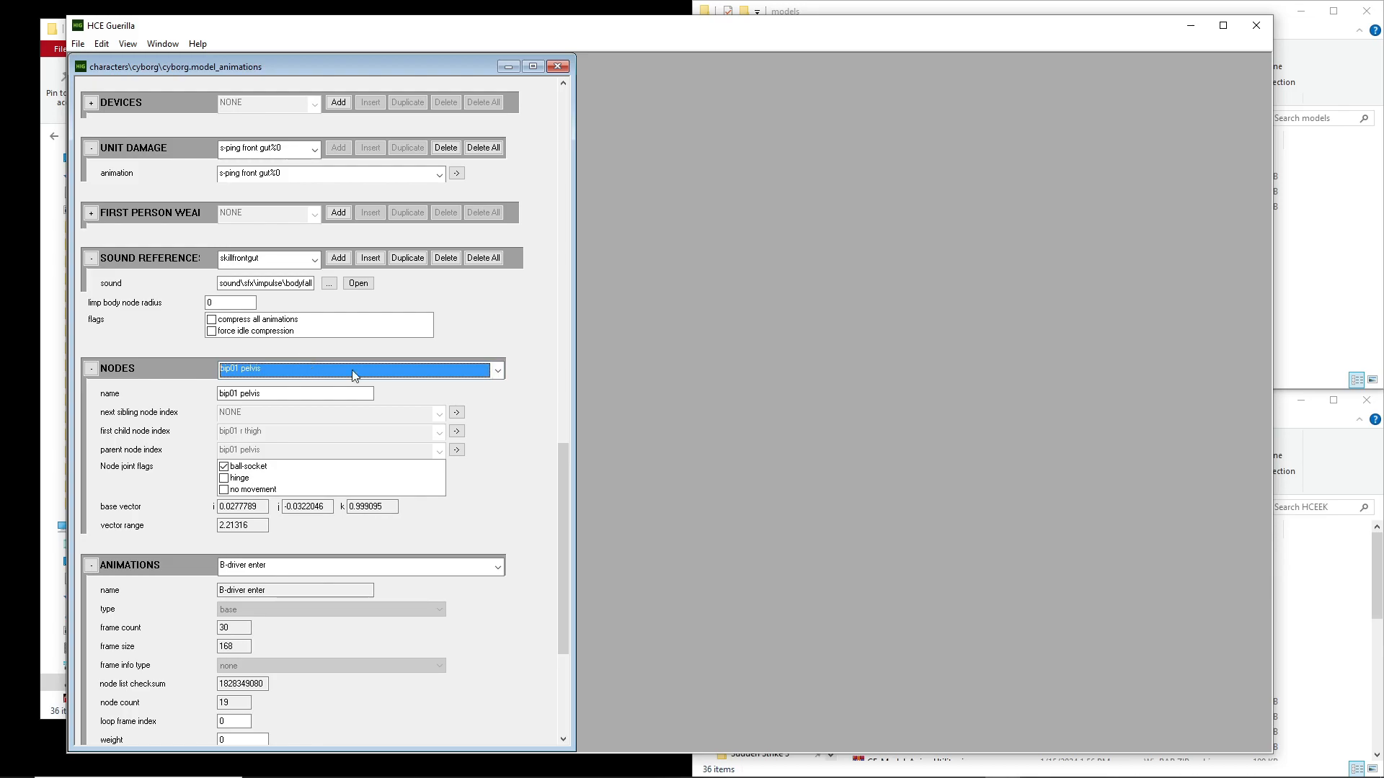
scroll(386, 373, "down", 3)
Step through the Animations block from B-driver enter to stand look, examining the vehicle, crouch and standing entries
left_click(327, 316)
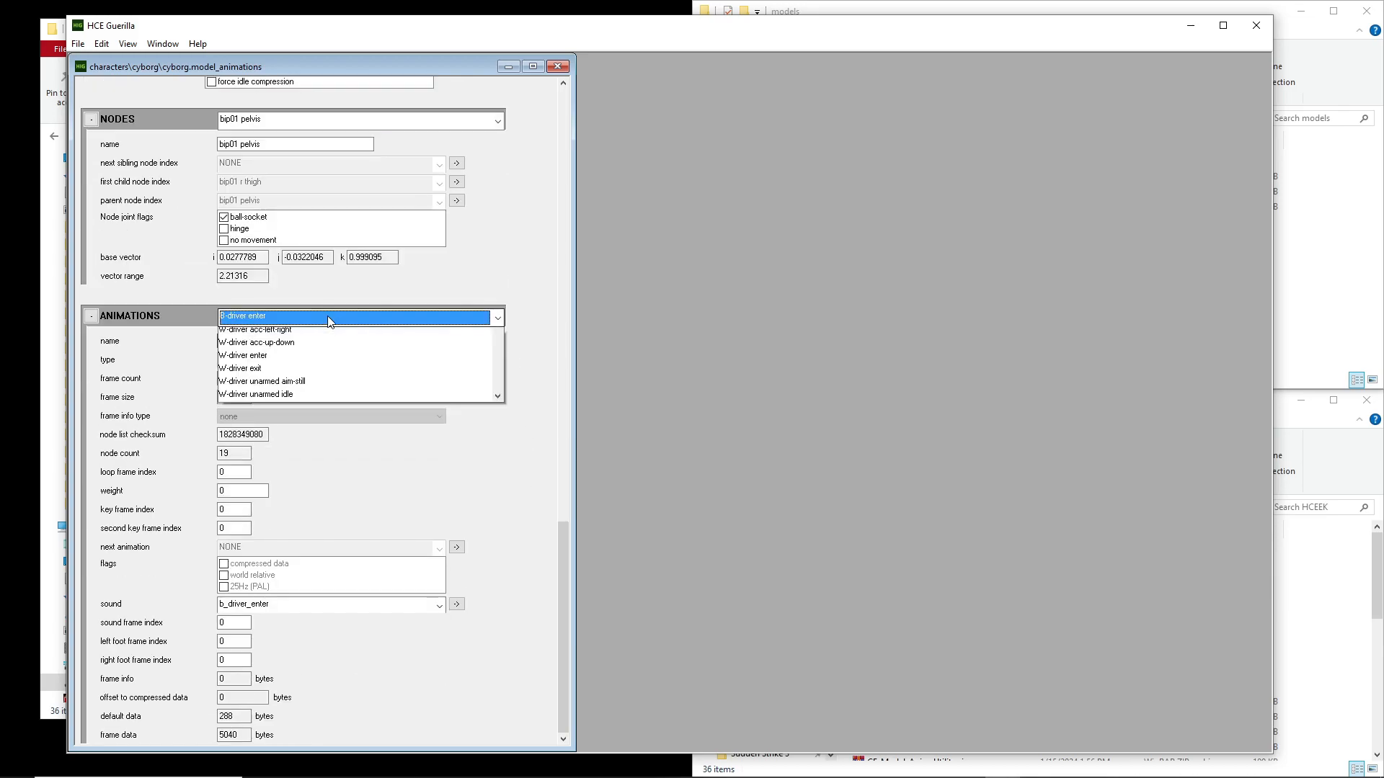
left_click(295, 340)
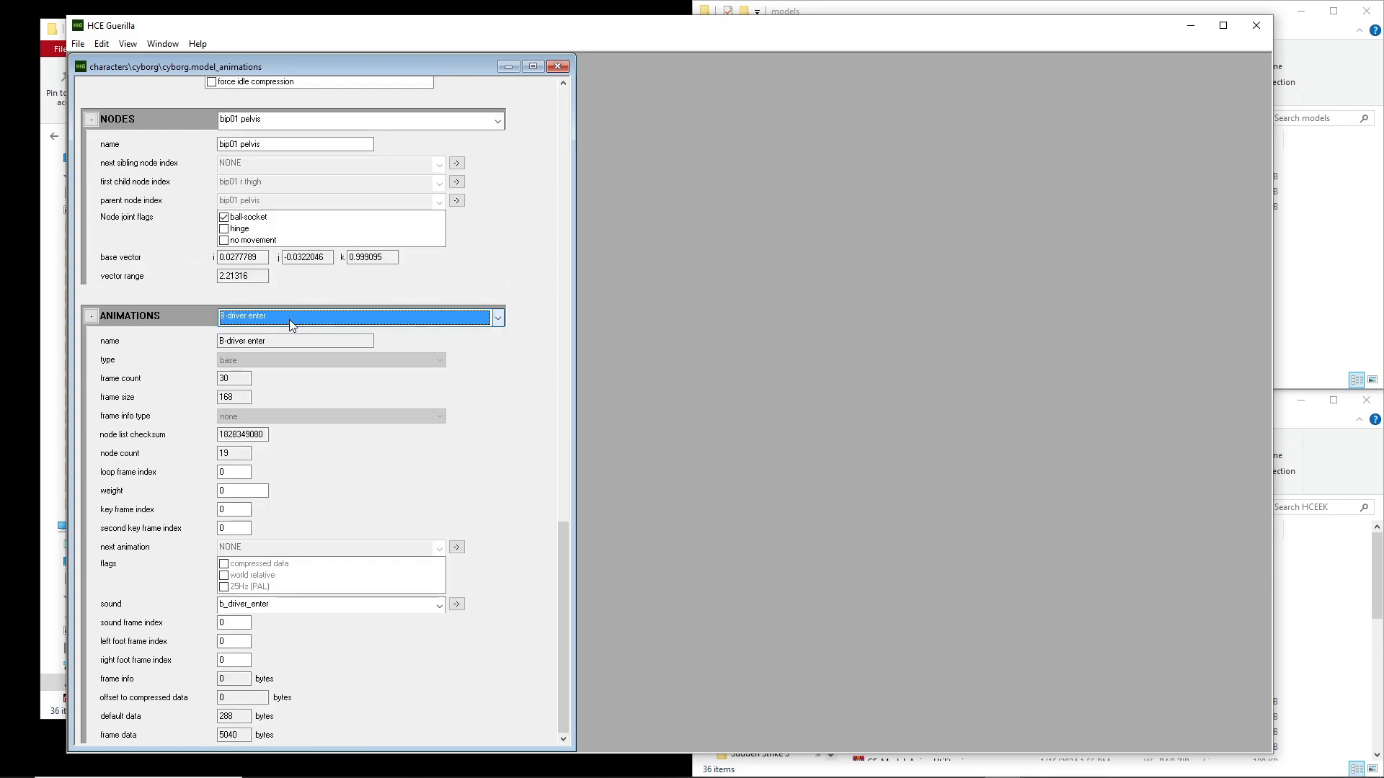
scroll(292, 318, "down", 3)
scroll(293, 319, "down", 5)
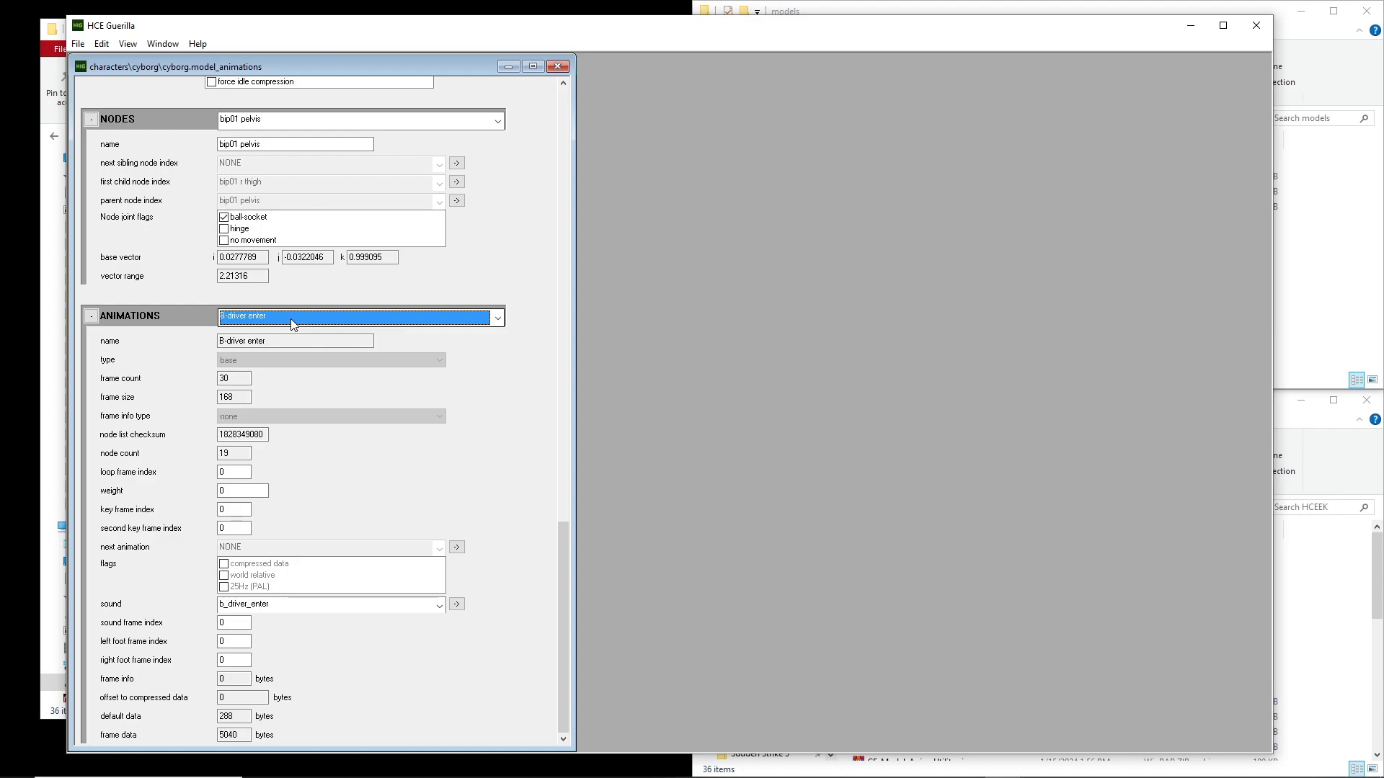
scroll(297, 319, "down", 8)
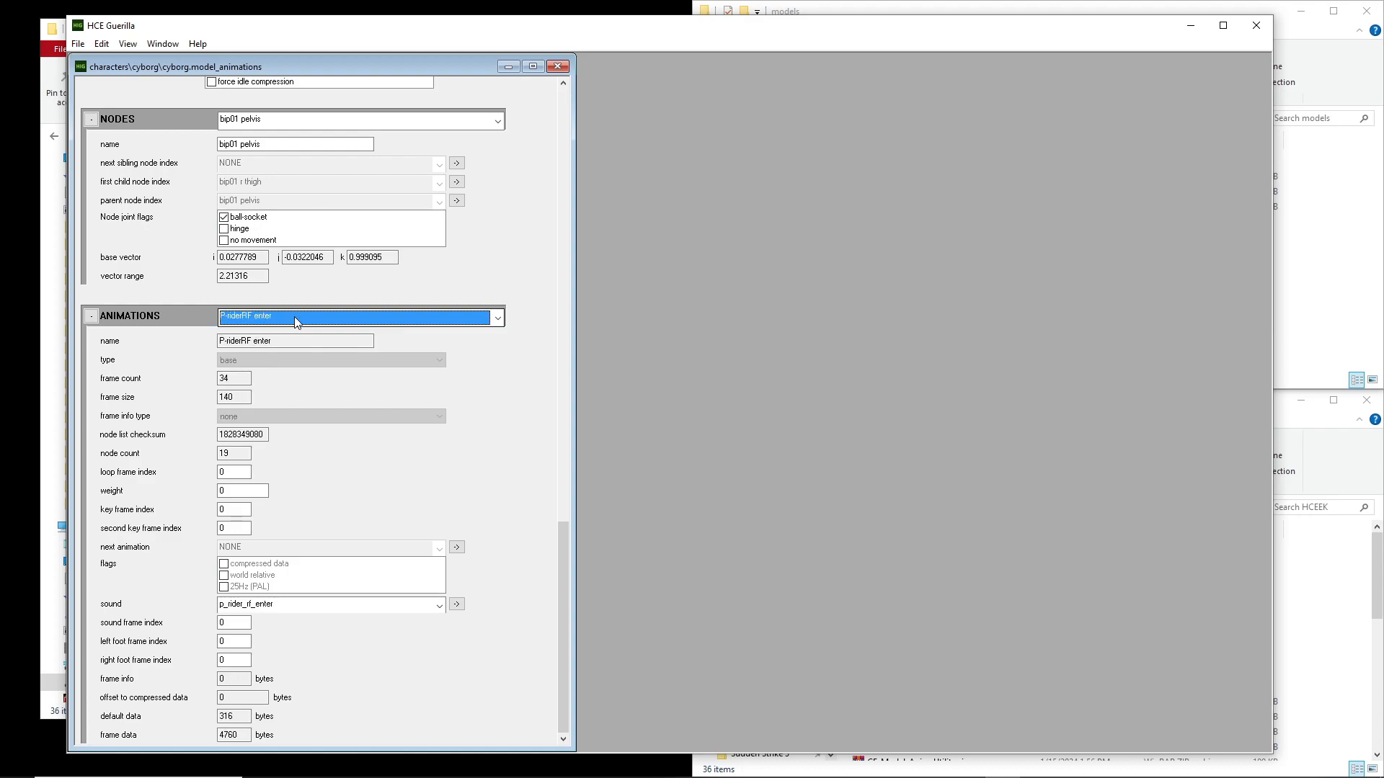
scroll(304, 316, "down", 3)
scroll(305, 315, "down", 4)
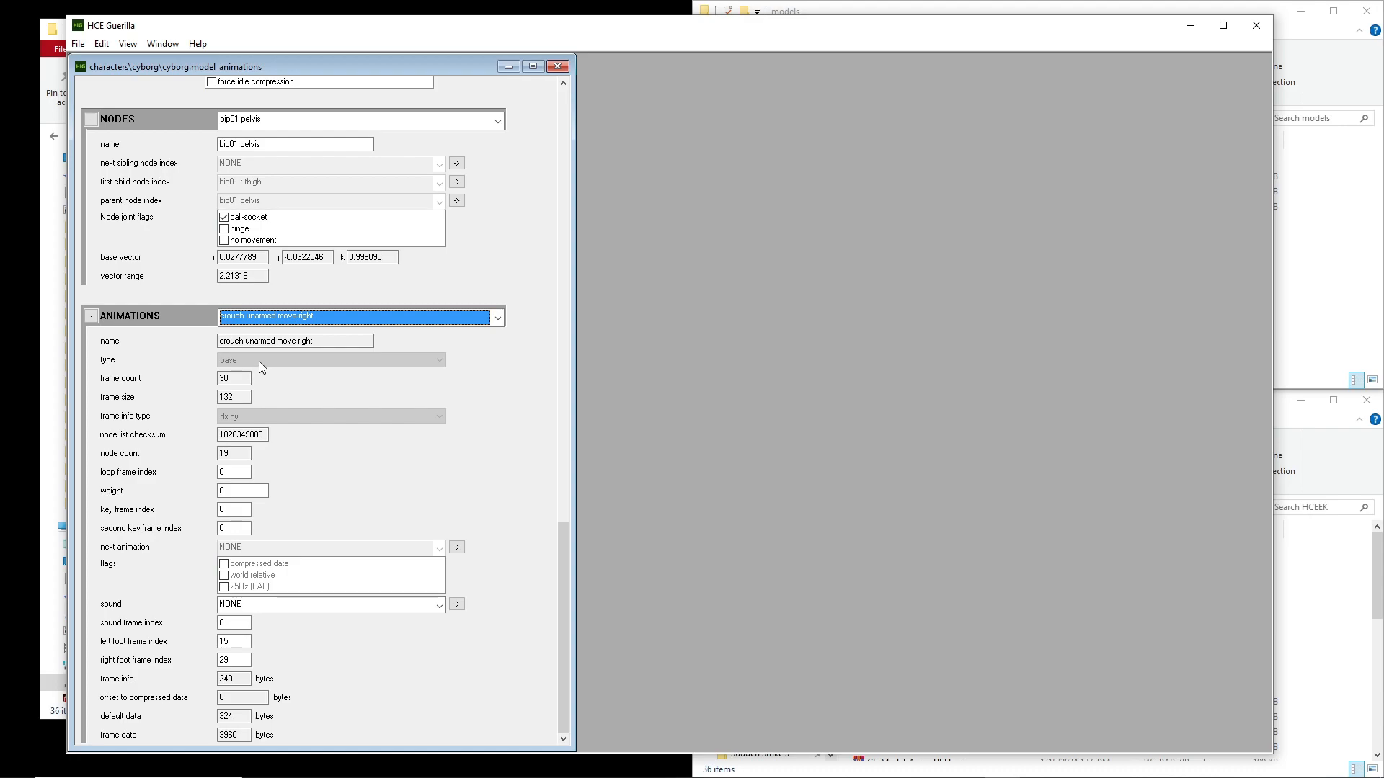
scroll(293, 318, "down", 3)
scroll(295, 323, "down", 6)
scroll(295, 323, "down", 3)
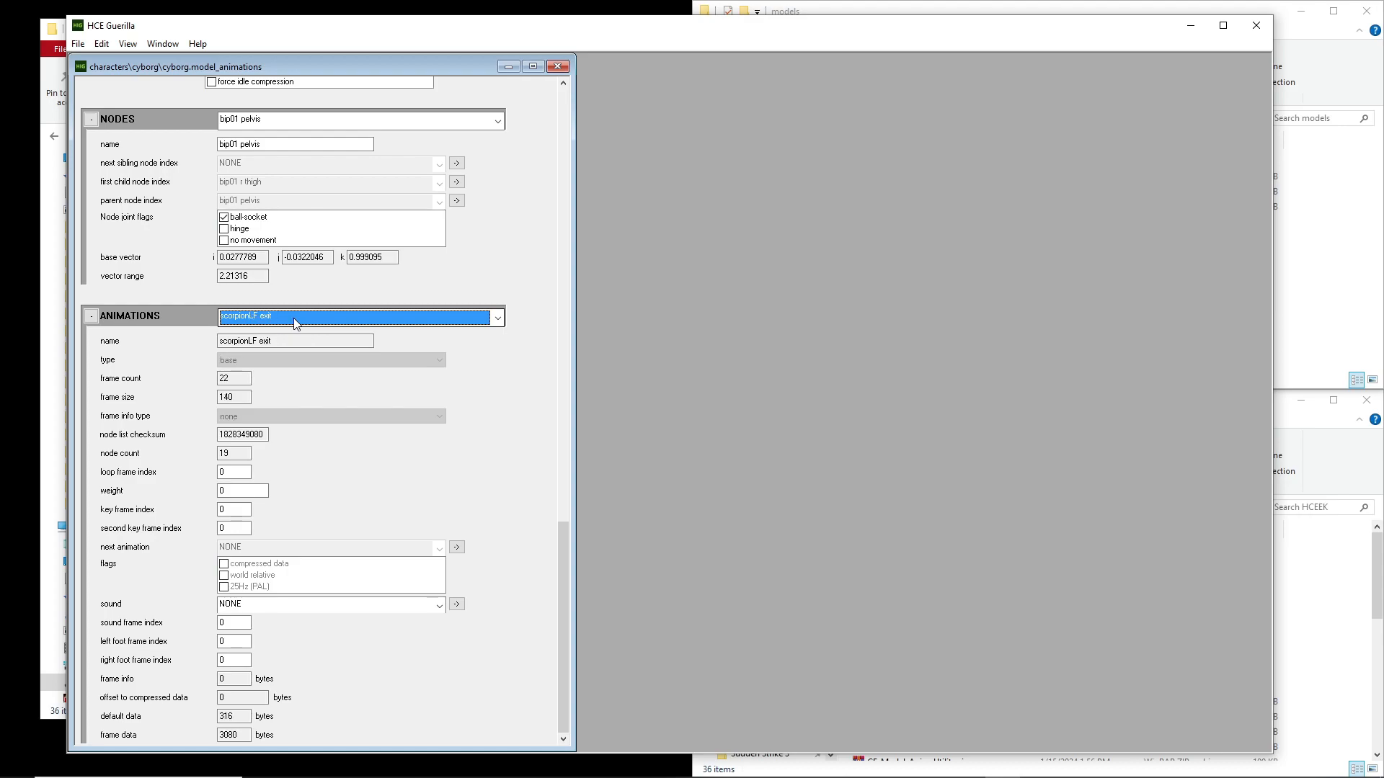
left_click(250, 417)
left_click(291, 318)
scroll(291, 320, "down", 5)
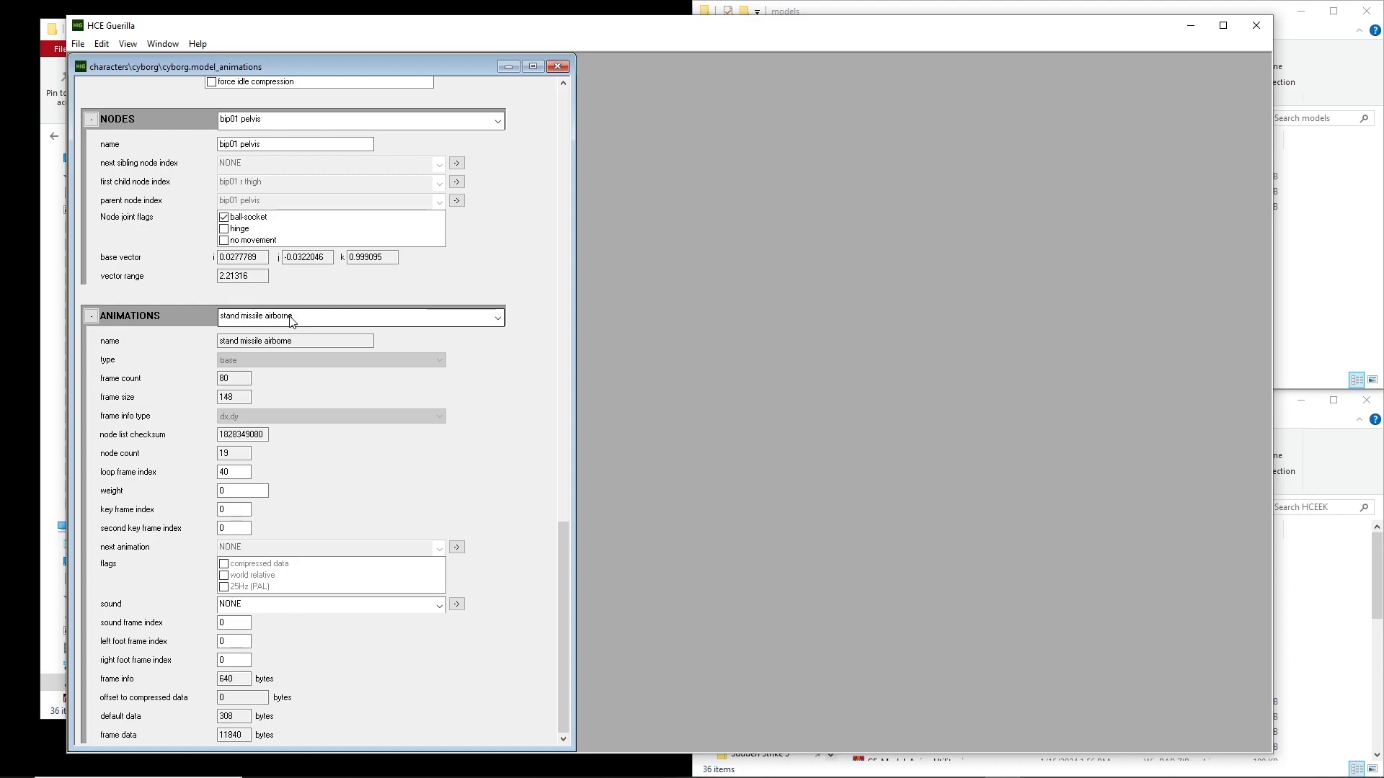
scroll(296, 320, "down", 4)
scroll(305, 320, "down", 1)
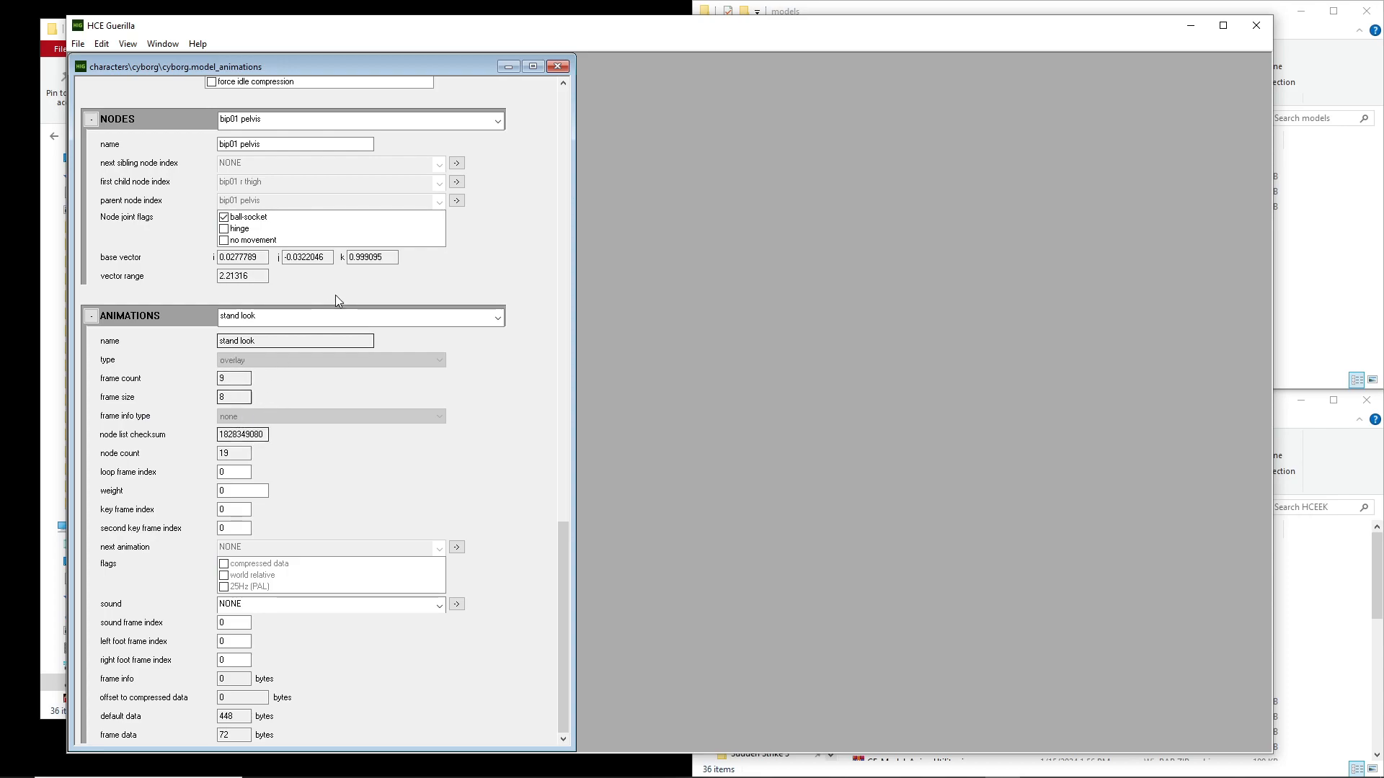
Continue through the standing pistol and rifle animations to stand rifle f melee, examining their types and frame data
left_click(335, 317)
left_click(334, 319)
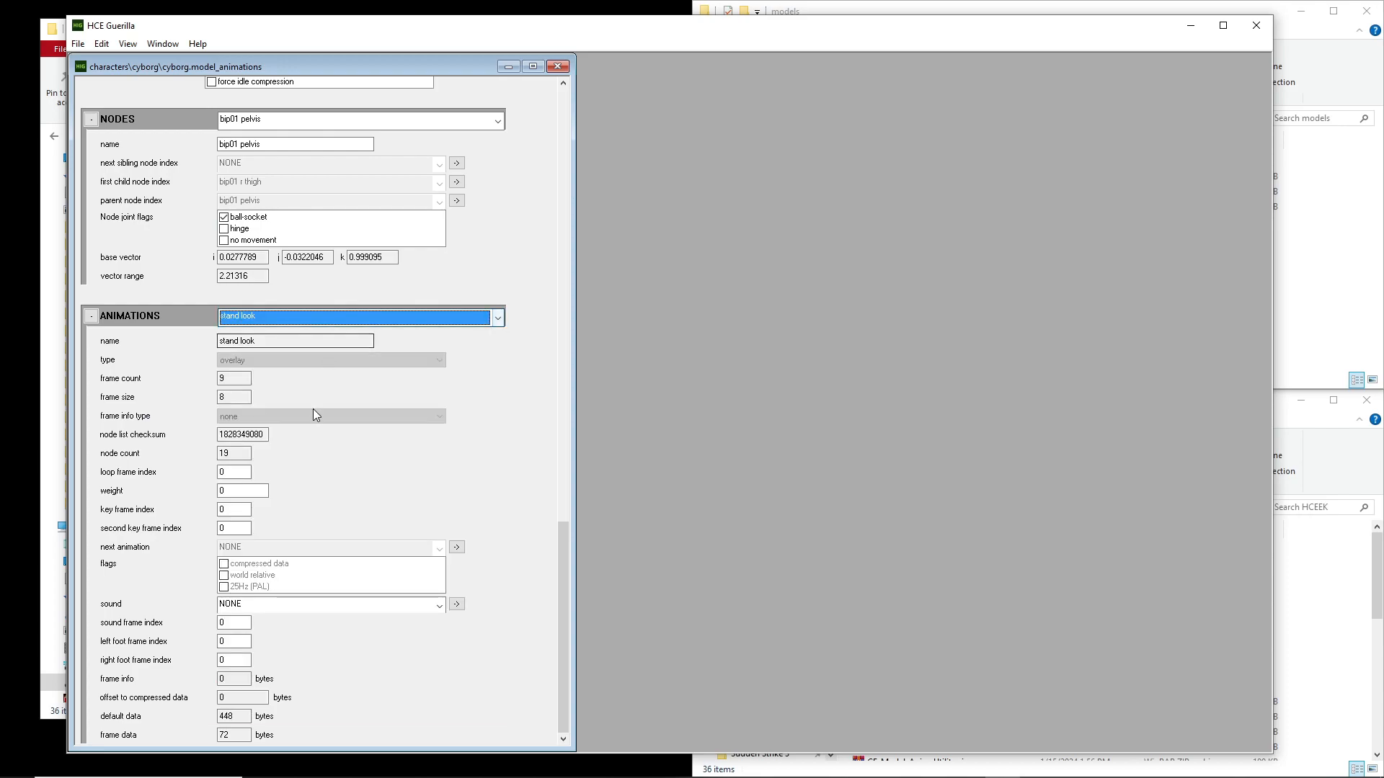
scroll(323, 325, "down", 14)
scroll(322, 329, "down", 7)
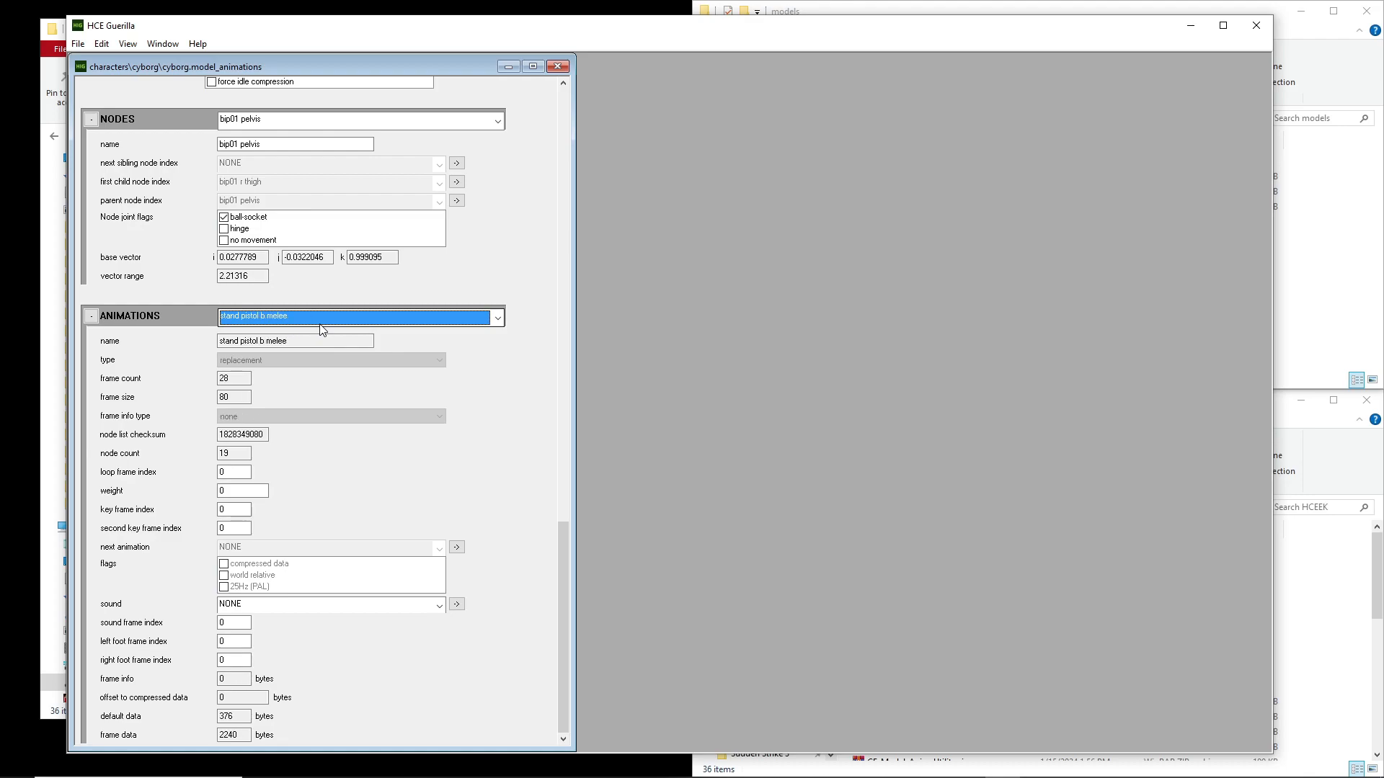
scroll(322, 329, "down", 5)
scroll(322, 330, "up", 1)
scroll(322, 329, "down", 1)
scroll(322, 329, "down", 1)
scroll(307, 323, "down", 1)
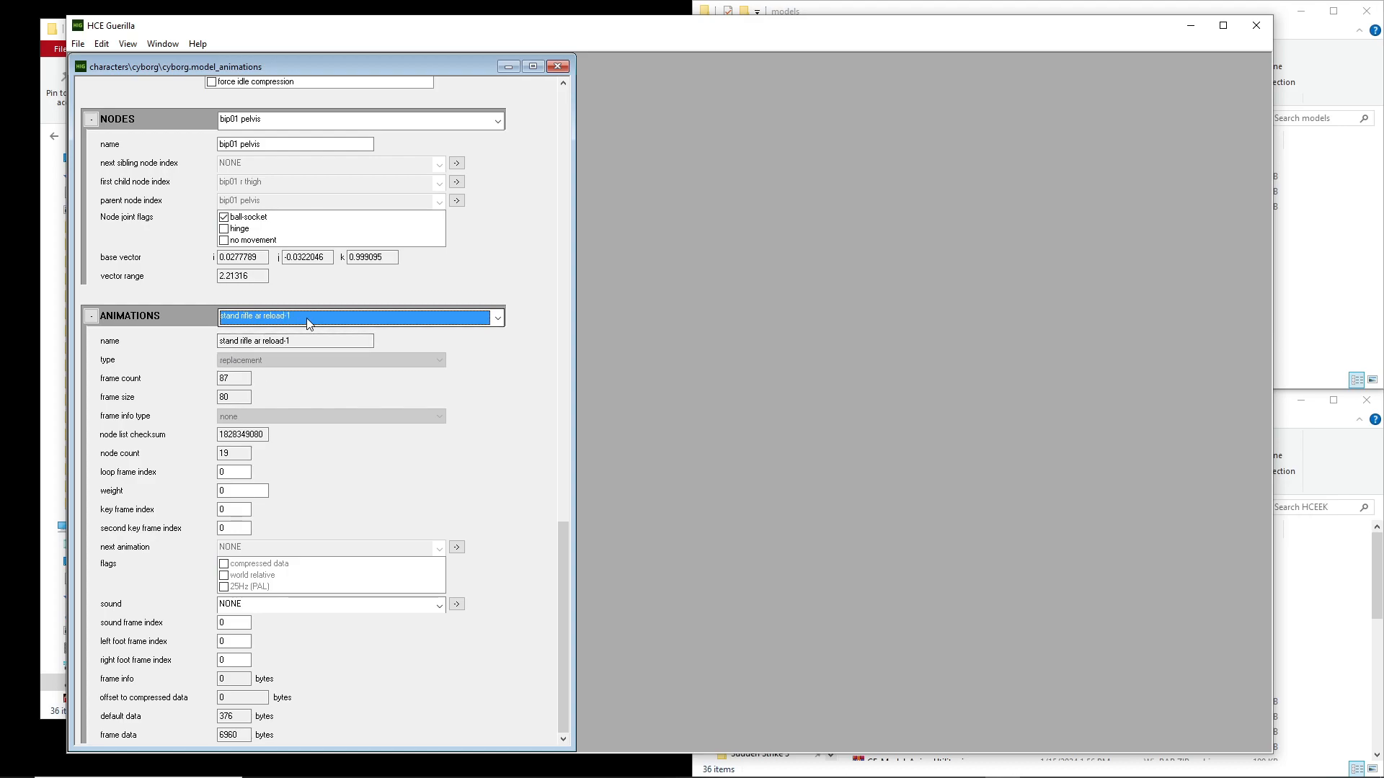
scroll(307, 323, "down", 1)
scroll(308, 324, "up", 4)
scroll(307, 324, "down", 4)
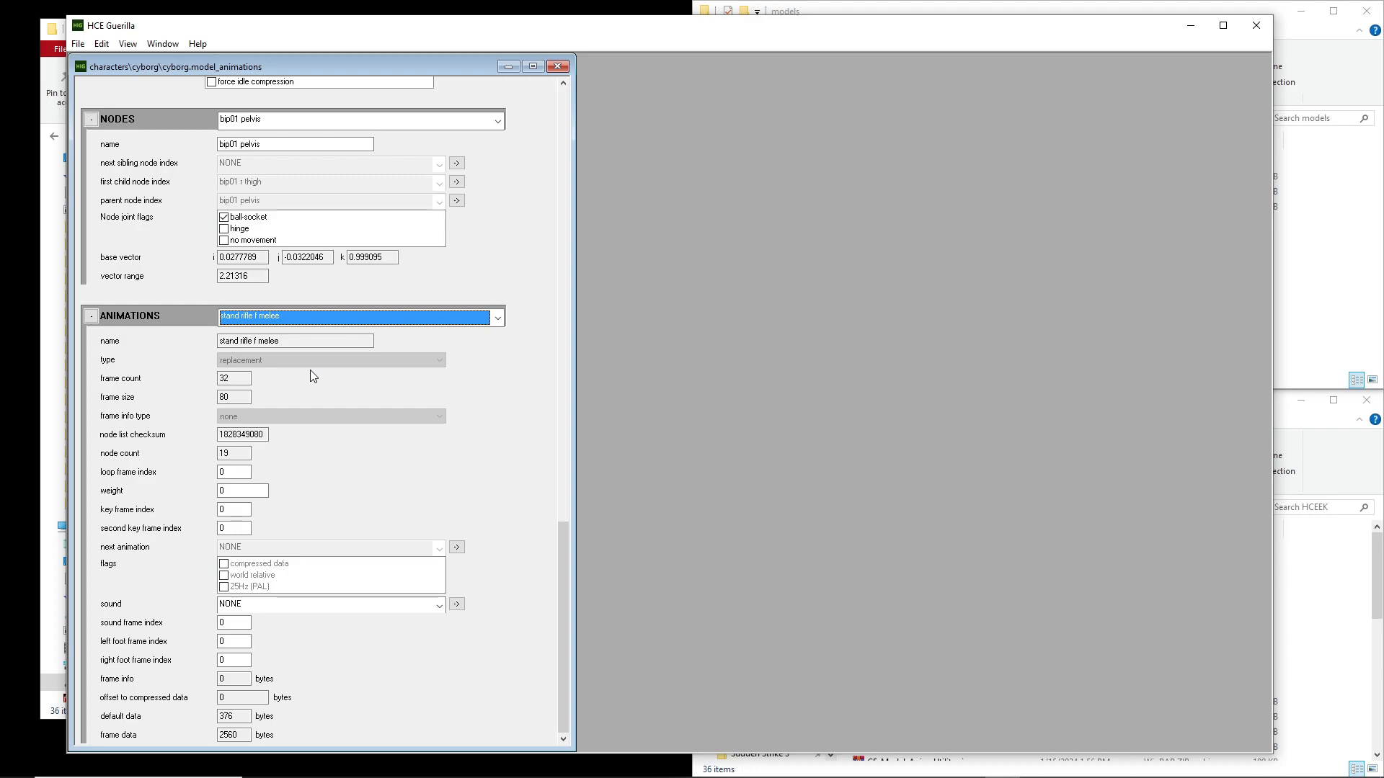
left_click(457, 354)
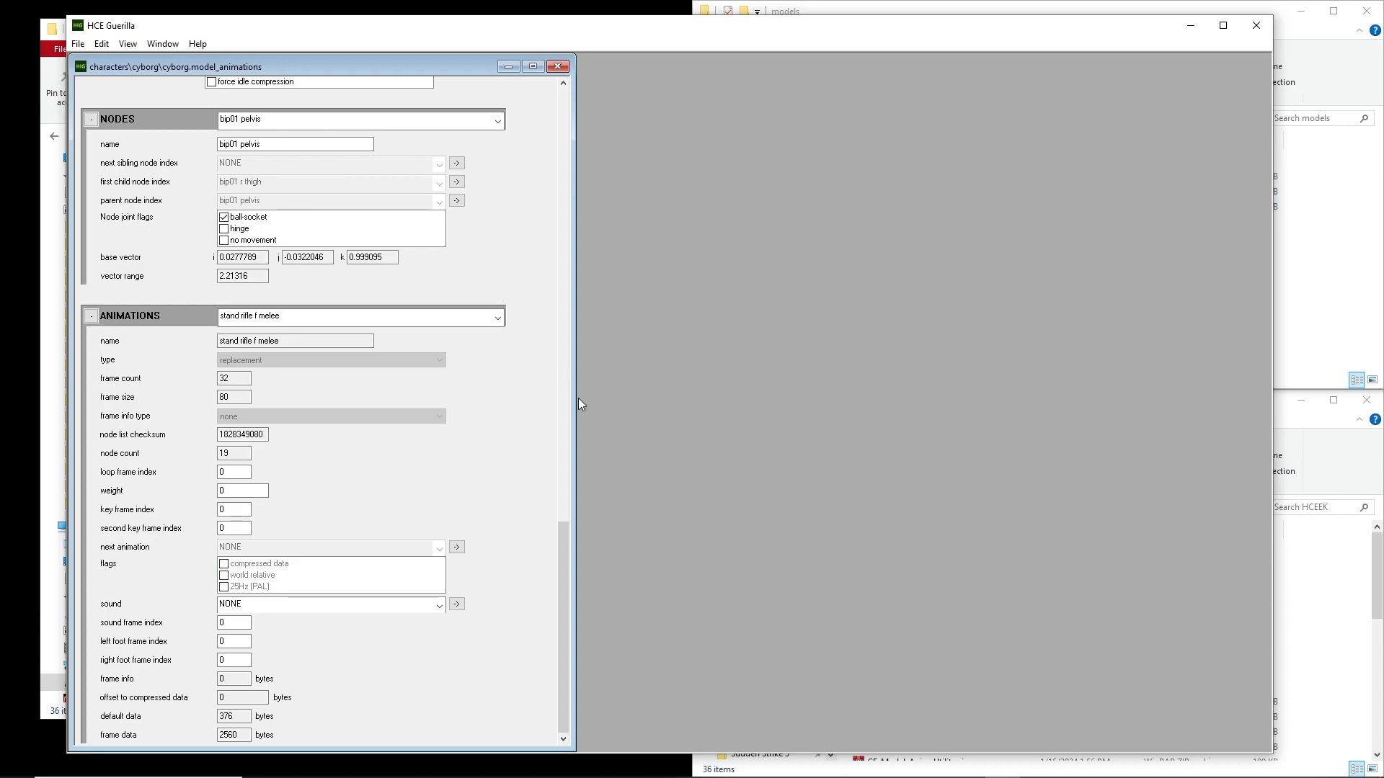
Review the cyborg's node list again alongside the type of the stand rifle f melee animation
scroll(516, 365, "up", 2)
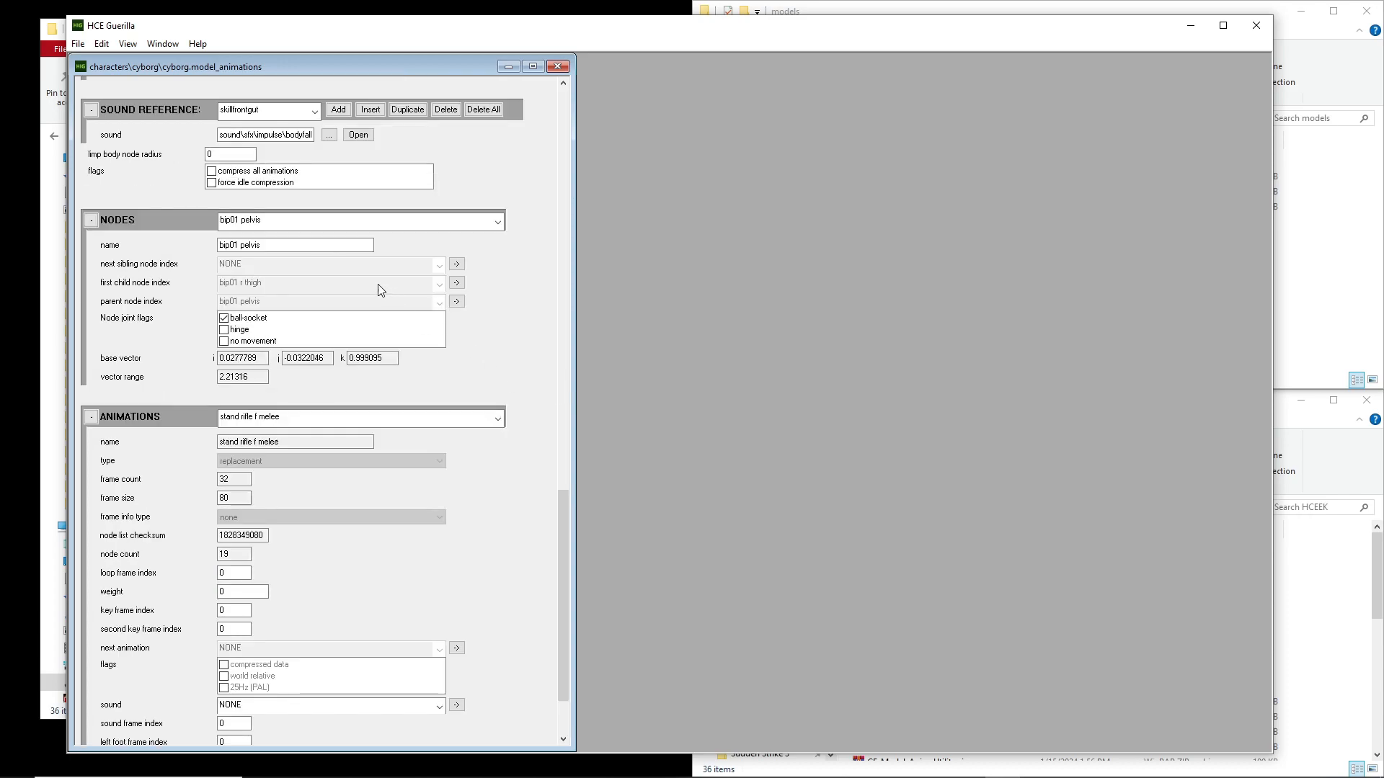
left_click(336, 220)
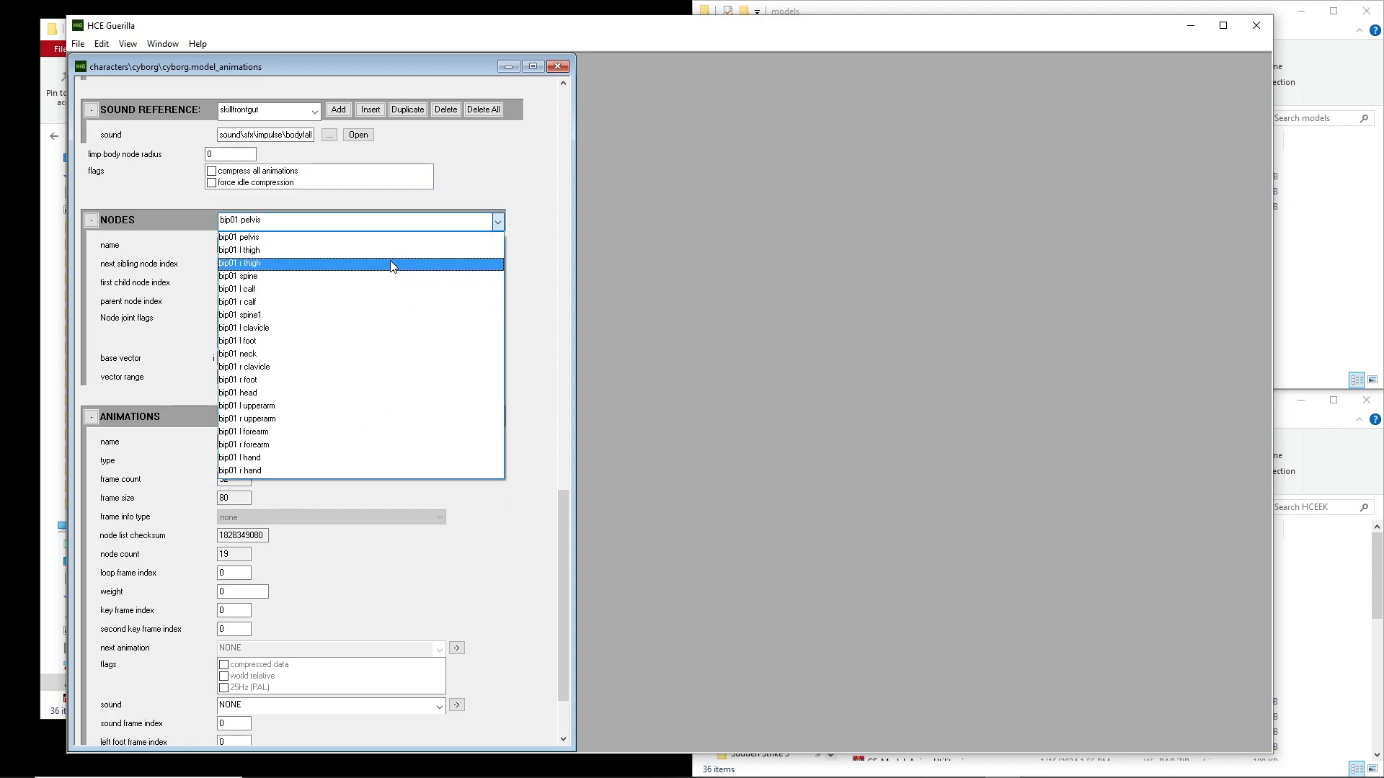
left_click(358, 236)
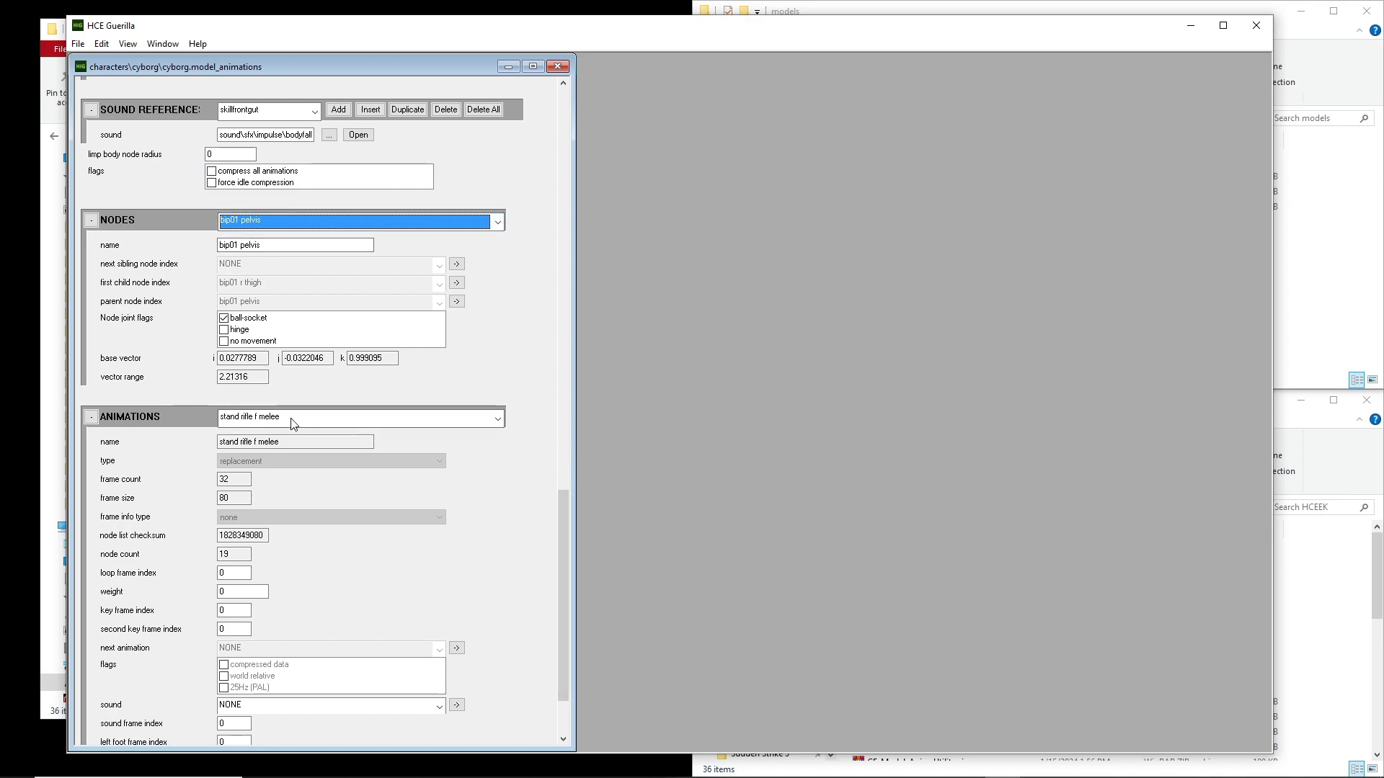
left_click(275, 466)
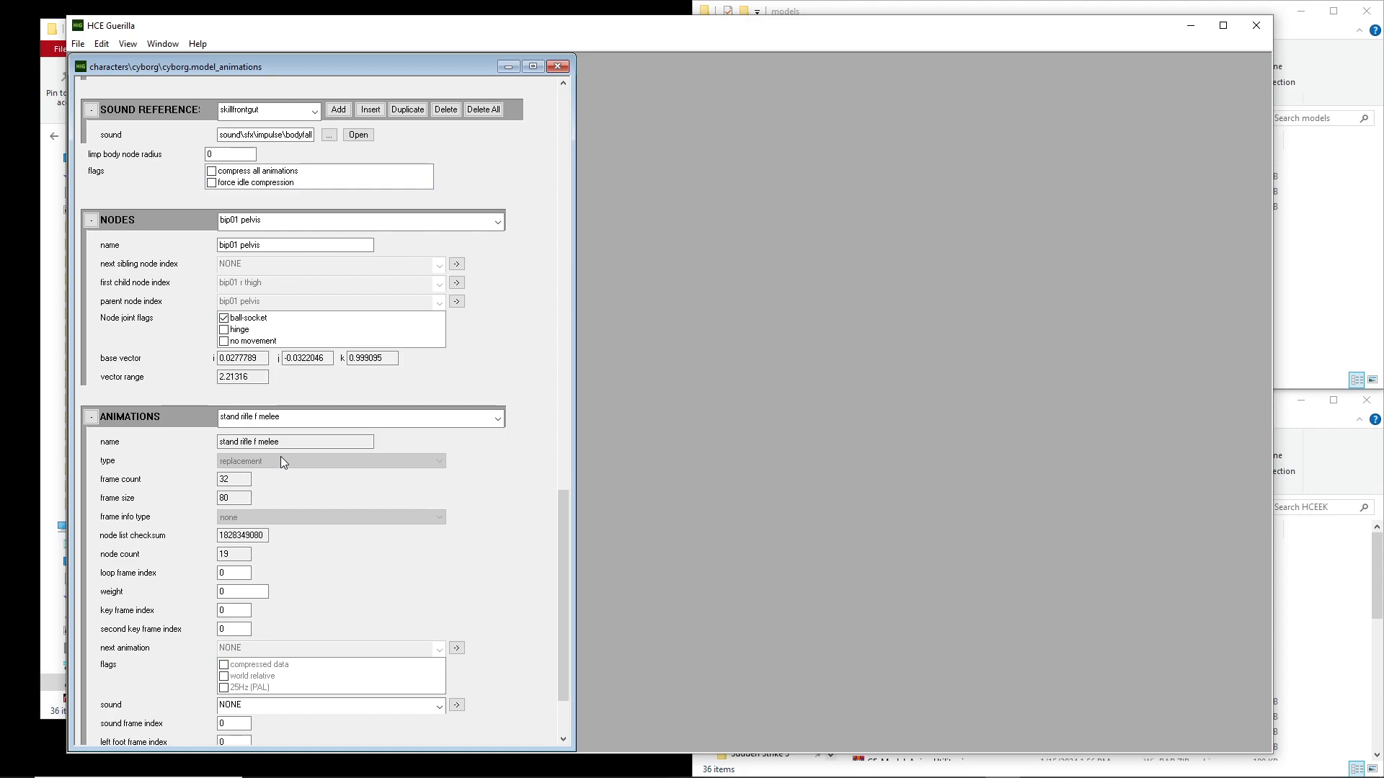
Switch to Blender and open the Halo Jointed Model Animation (.jma) export settings for the rifle scene
mouse_move(1130, 761)
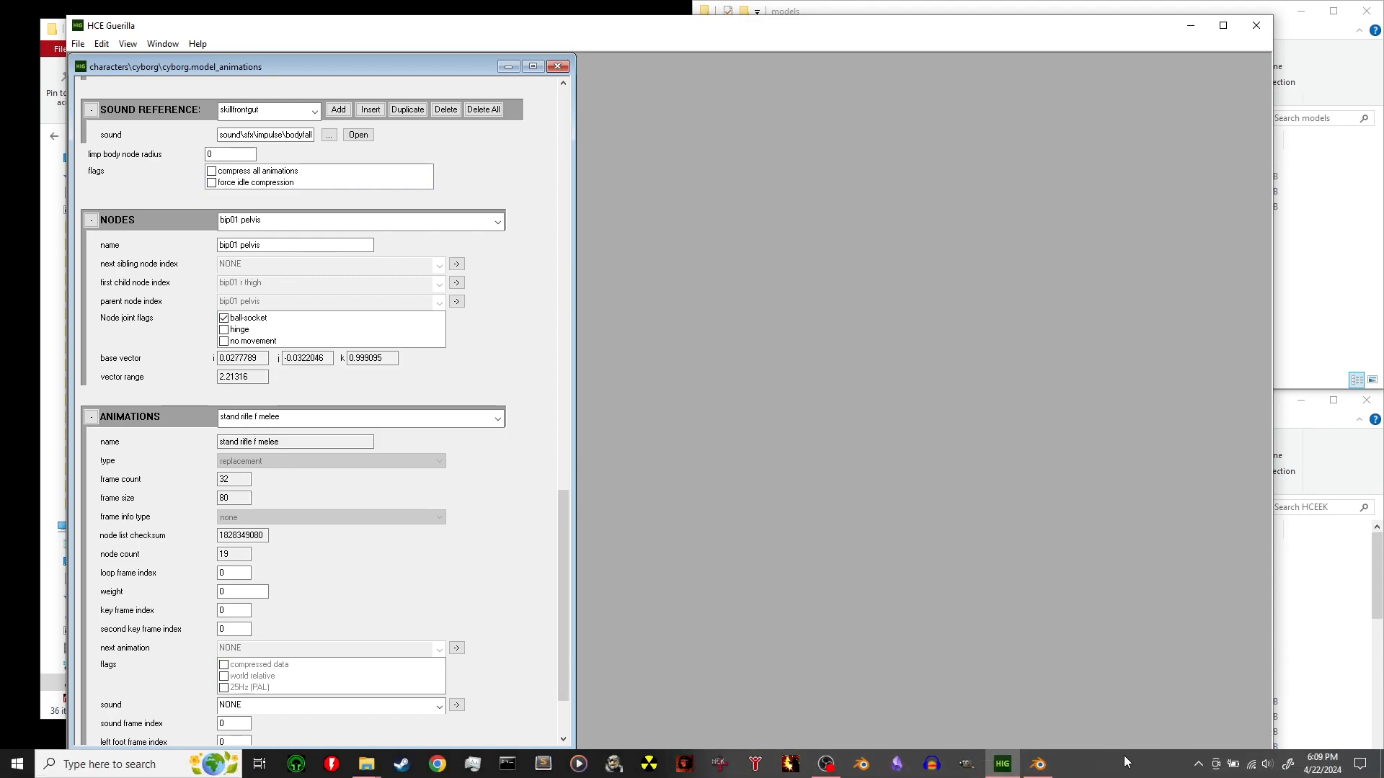
left_click(1038, 764)
left_click(21, 27)
left_click(21, 27)
left_click(32, 26)
mouse_move(71, 246)
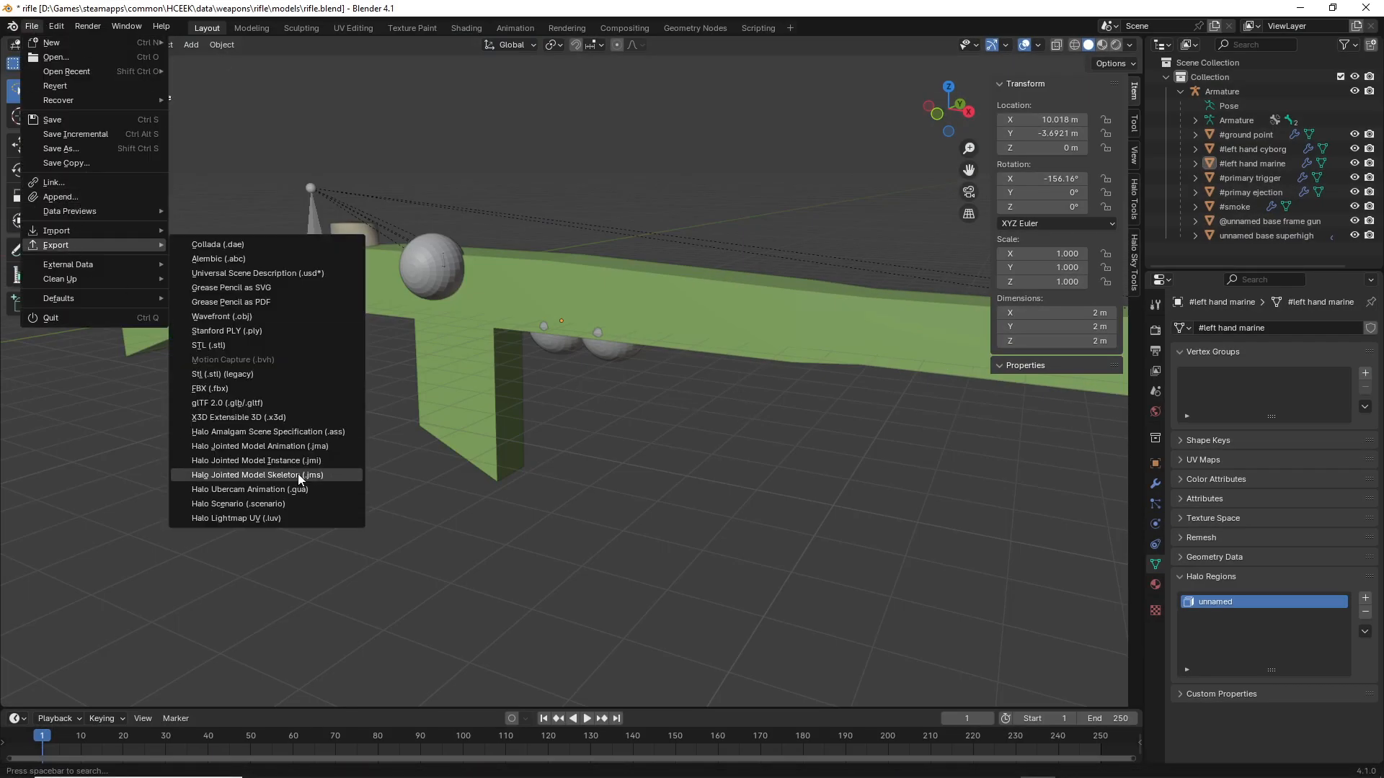
left_click(296, 446)
Examine the animation export extensions, trying JMR, JMO and JMM, and return to Guerilla without exporting
left_click(1022, 321)
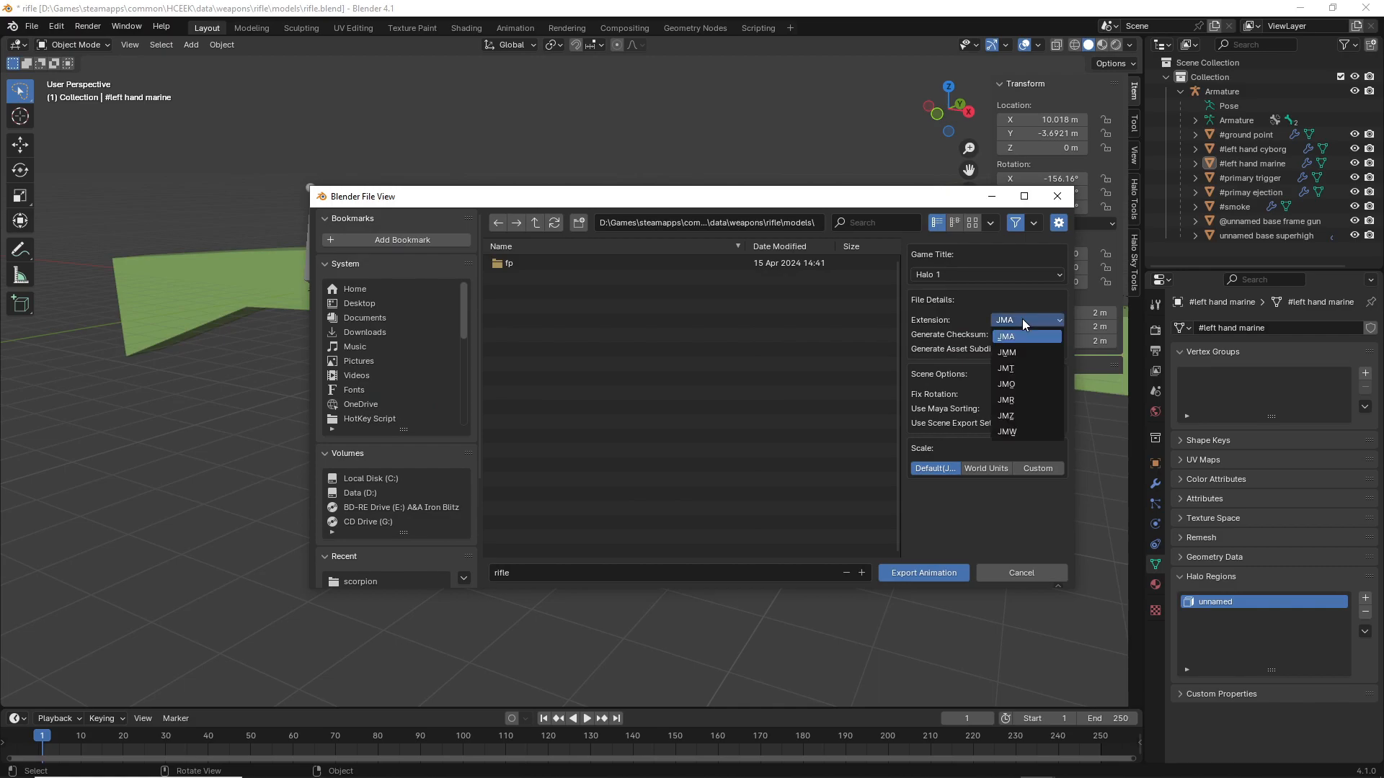
left_click(1016, 401)
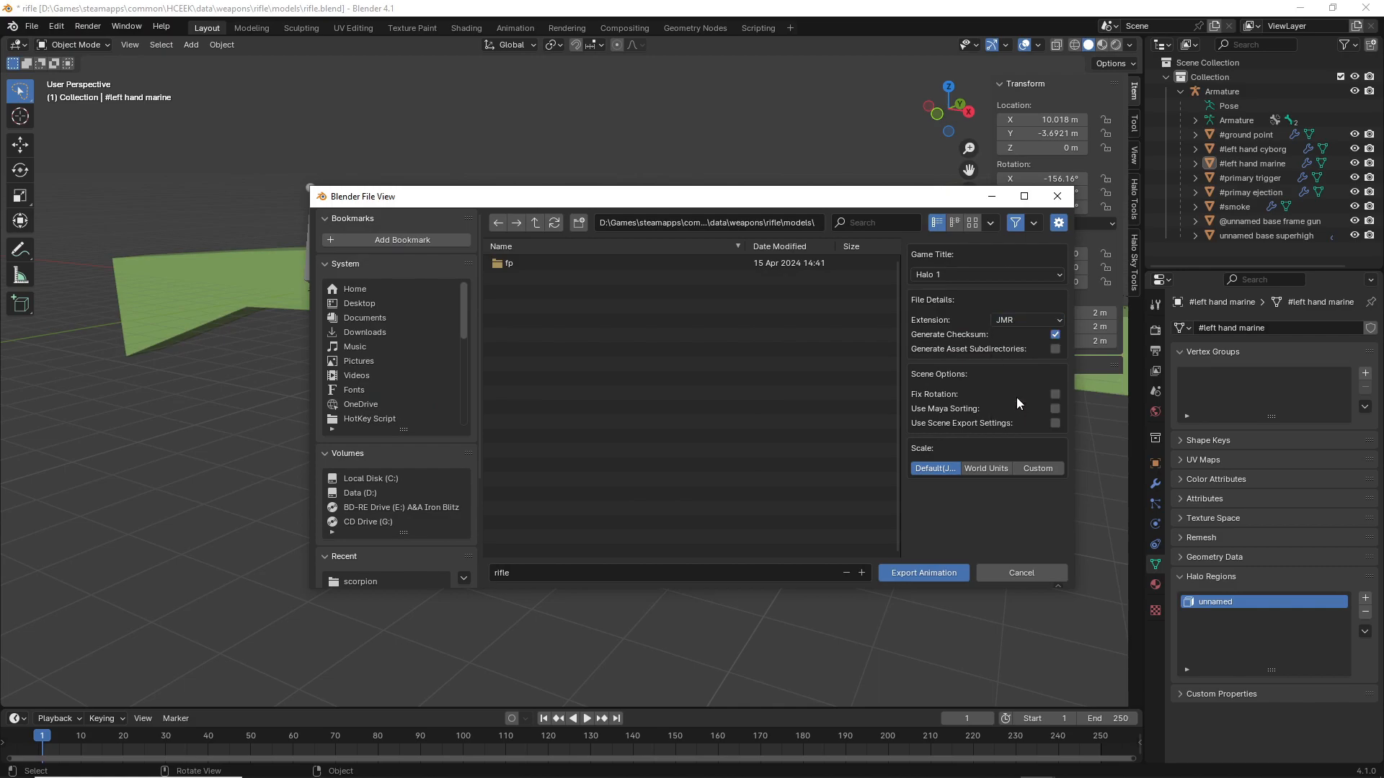
left_click(1018, 322)
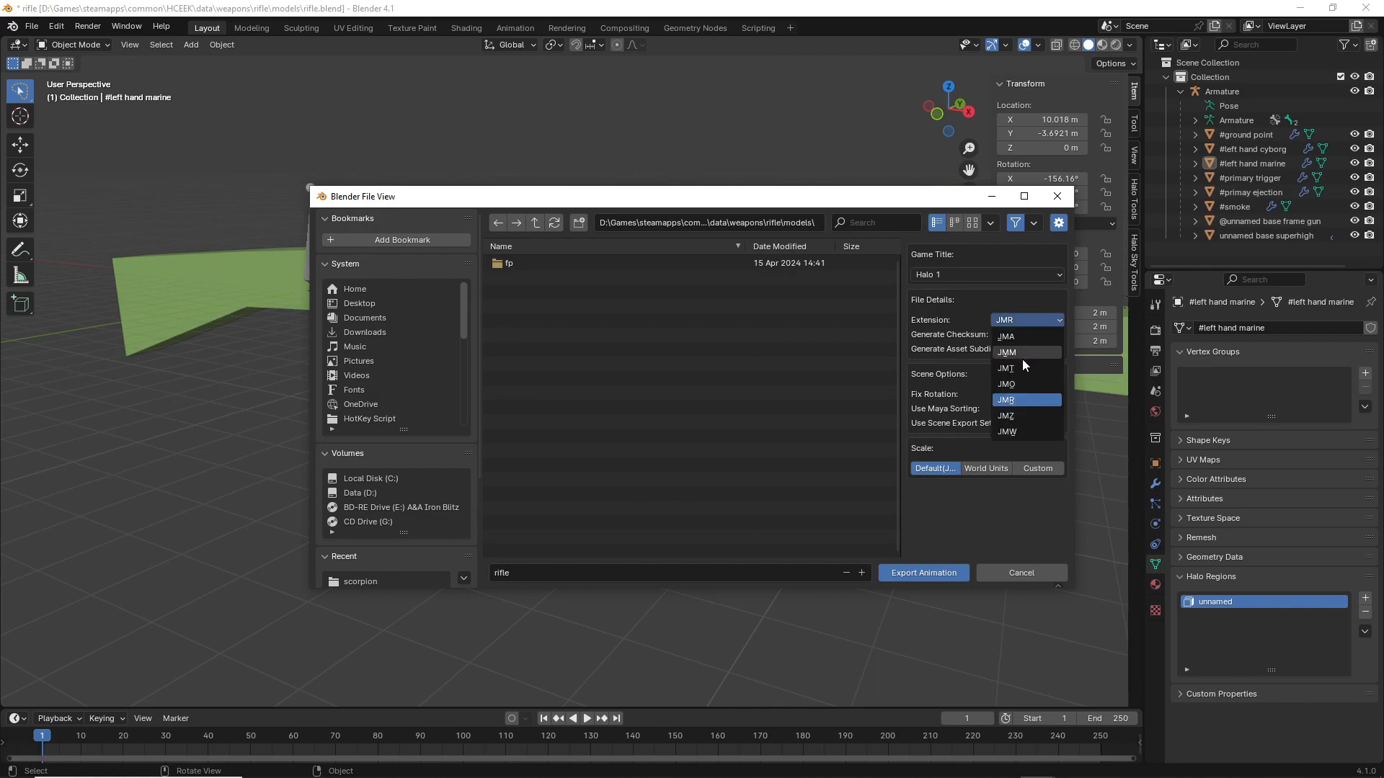
left_click(1019, 383)
left_click(1016, 321)
left_click(1022, 356)
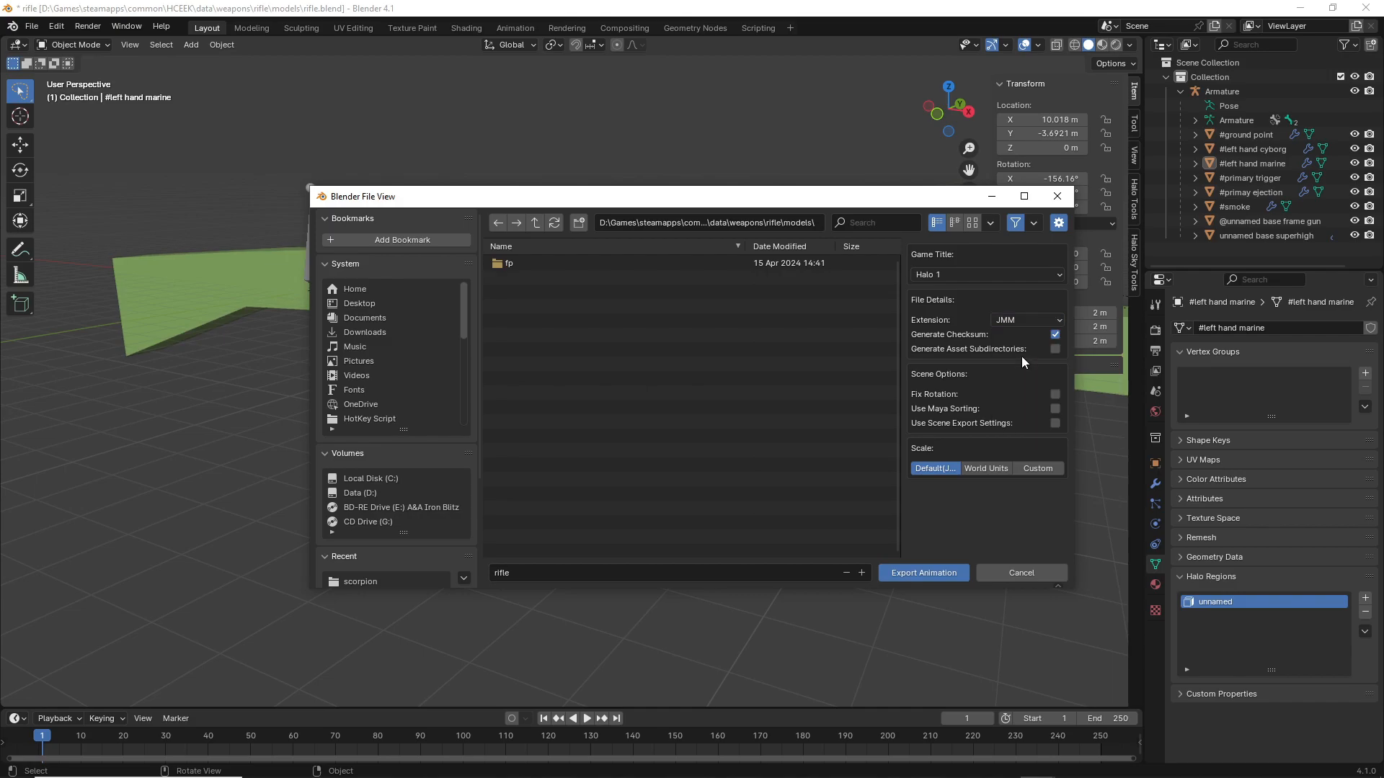
left_click(1023, 322)
left_click(1024, 321)
left_click(1023, 321)
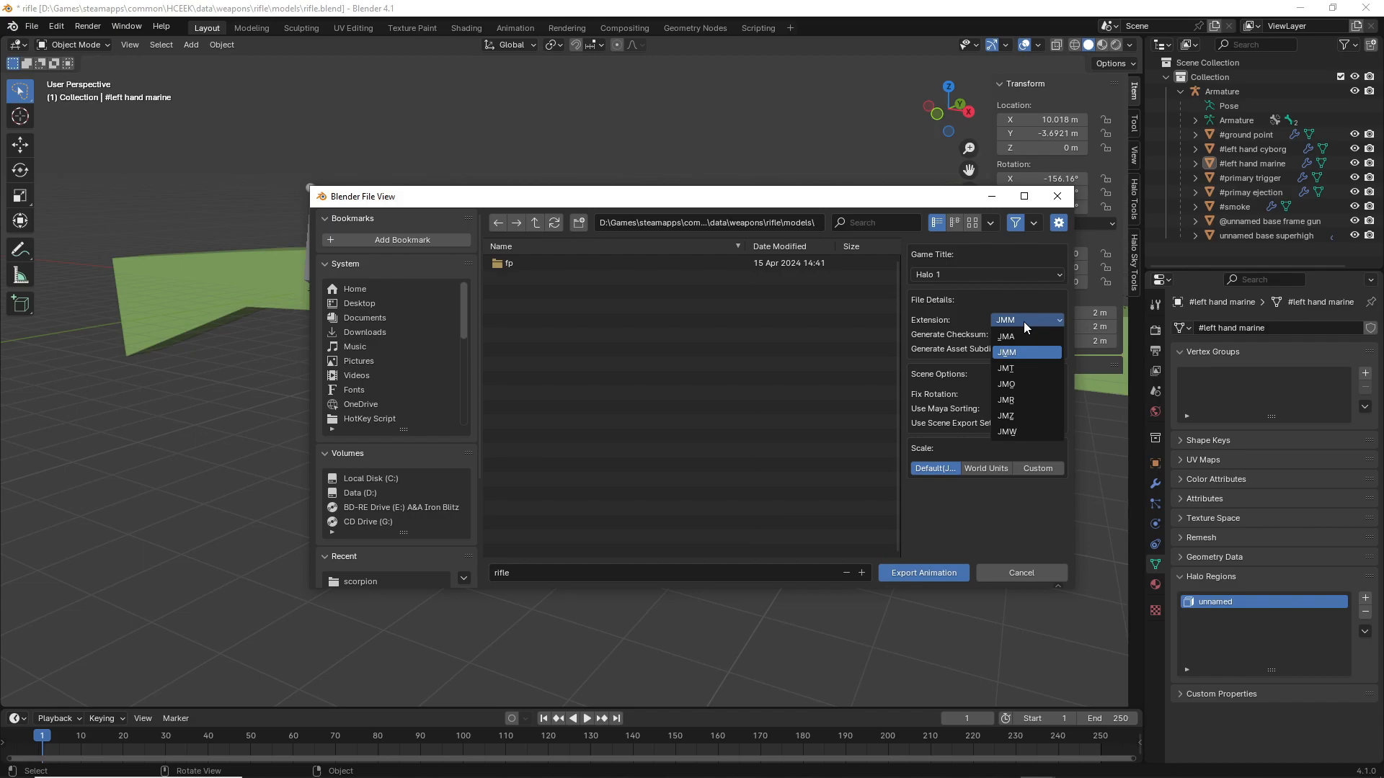
left_click(1024, 321)
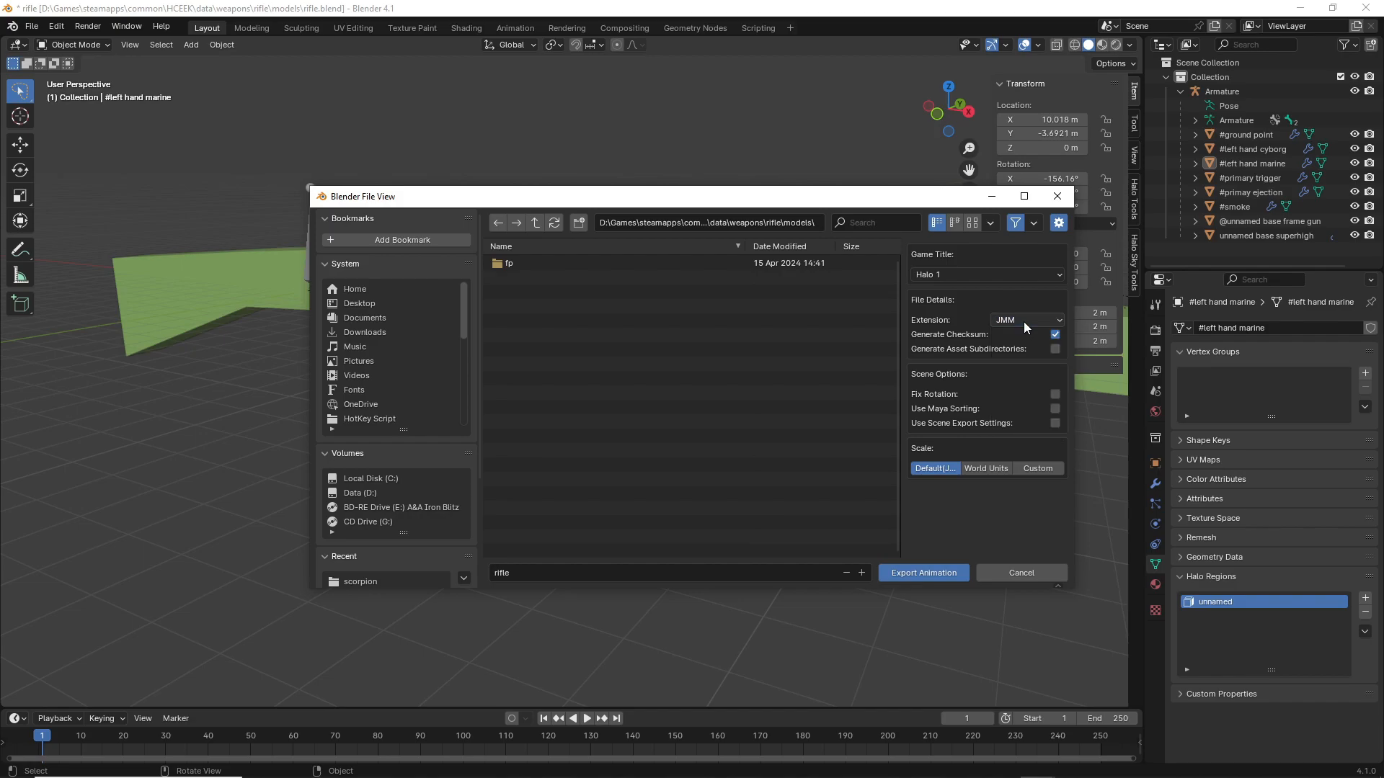
left_click(1057, 196)
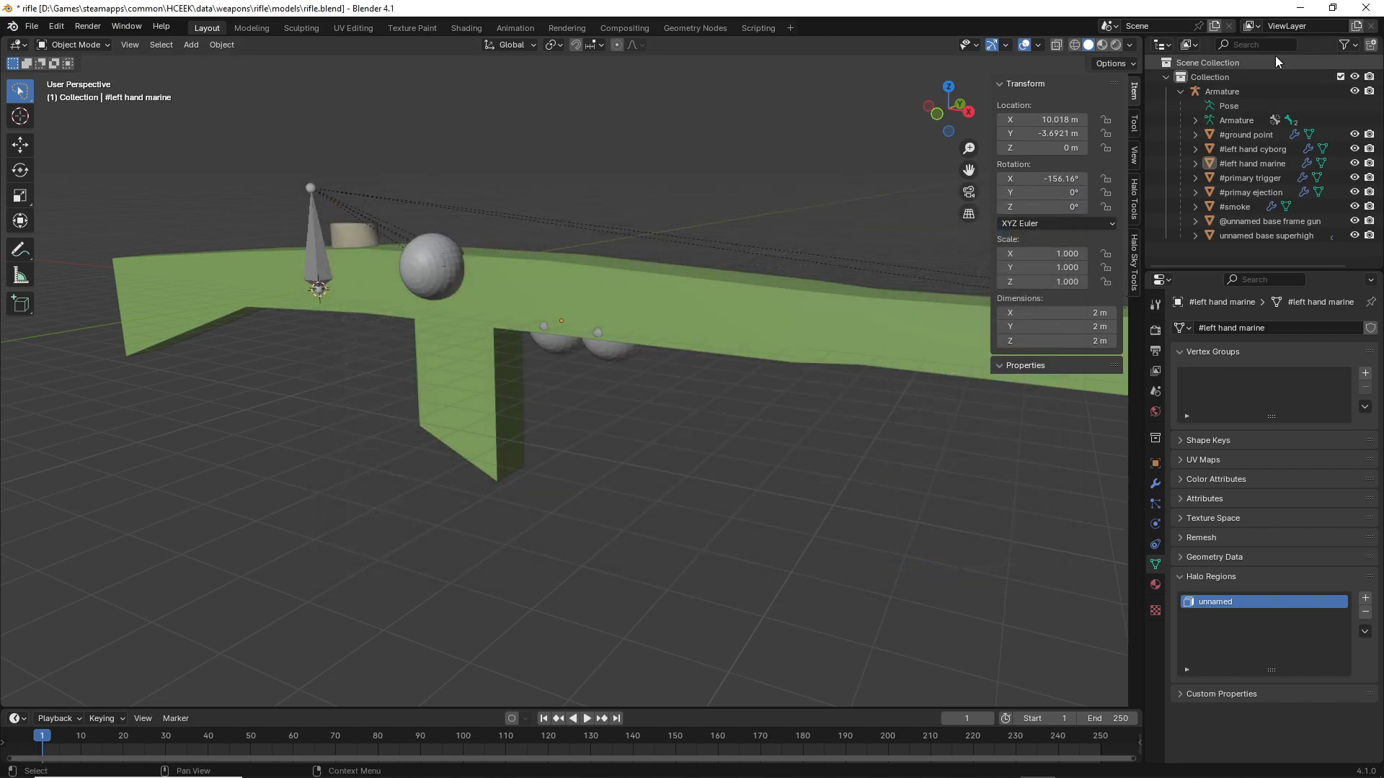
left_click(1299, 8)
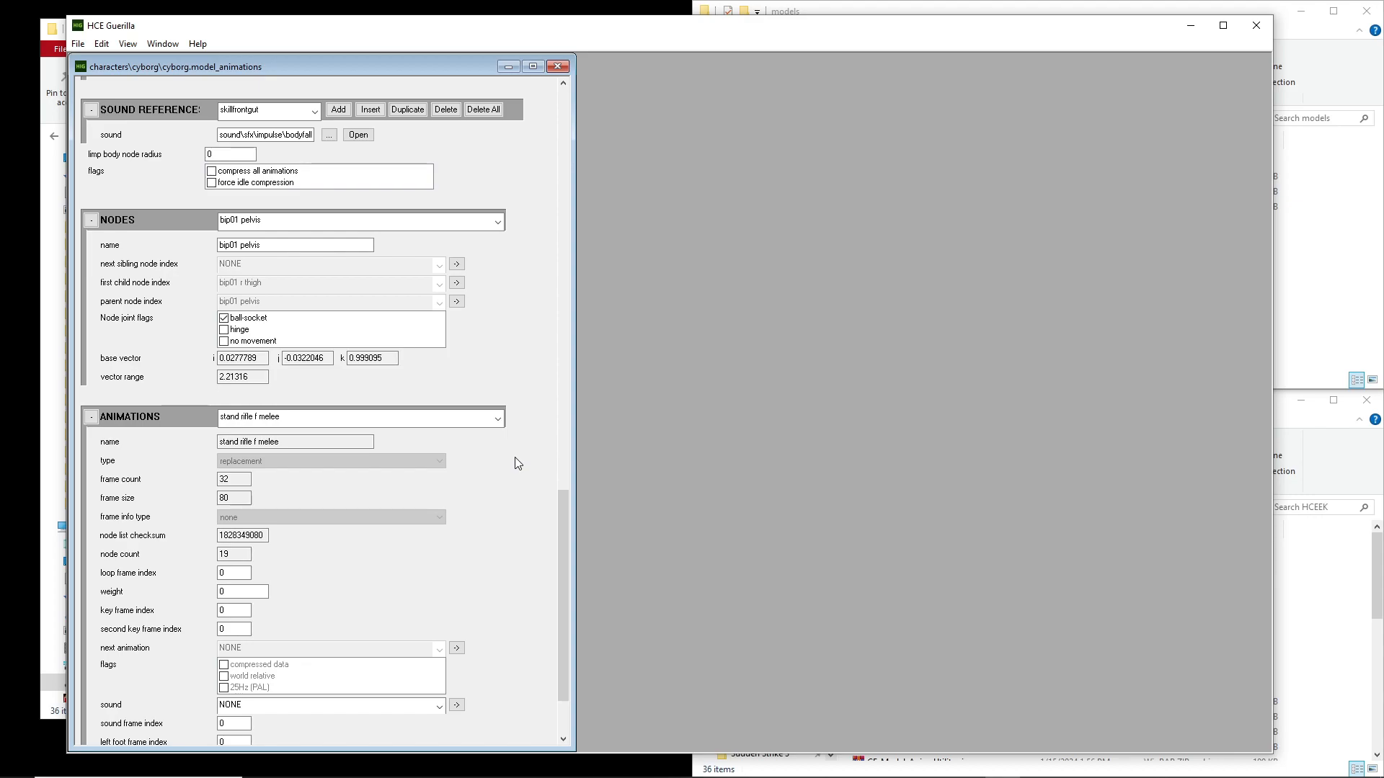
Examine the entries in the cyborg tag's top-level Weapons and Unit Damage blocks, including the animation assigned to the damage entry
left_click_drag(563, 555, 590, 417)
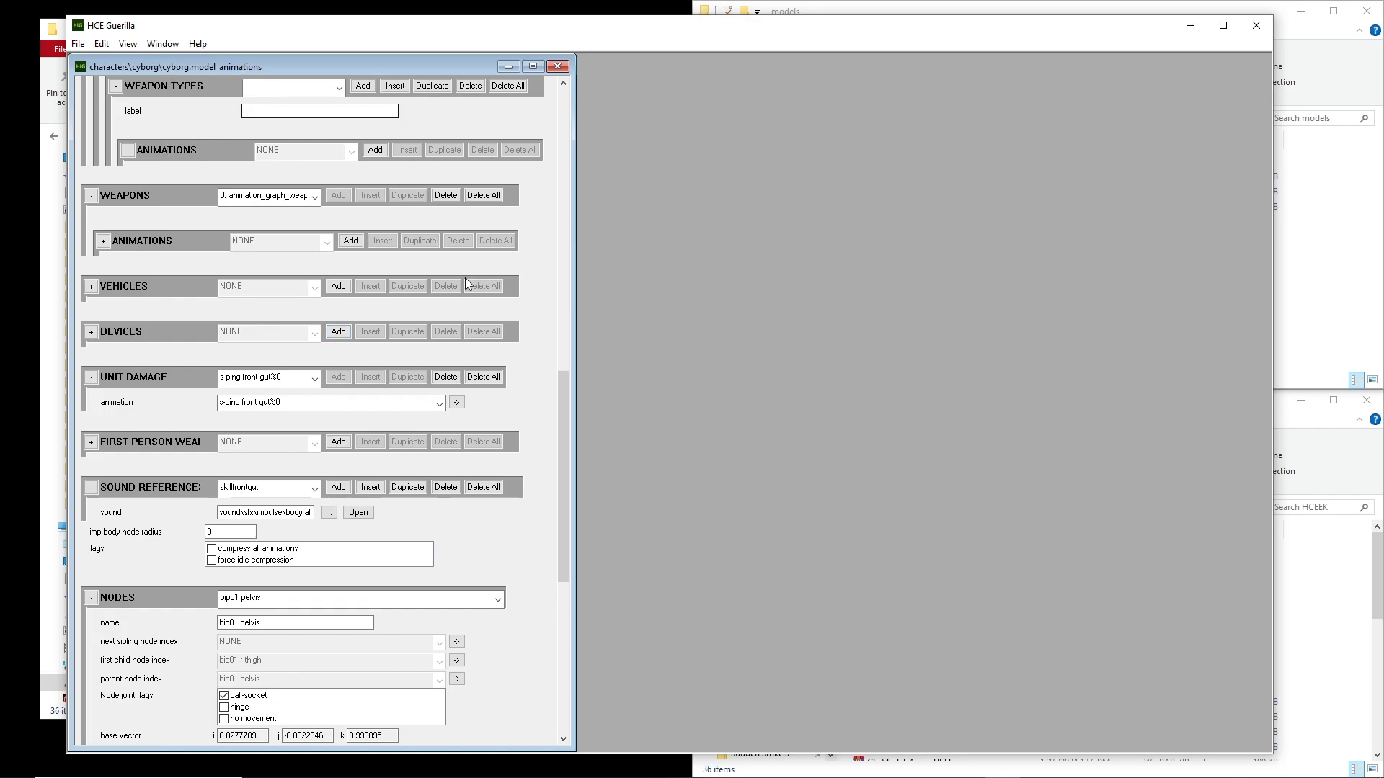
left_click(231, 197)
left_click(234, 211)
left_click(252, 374)
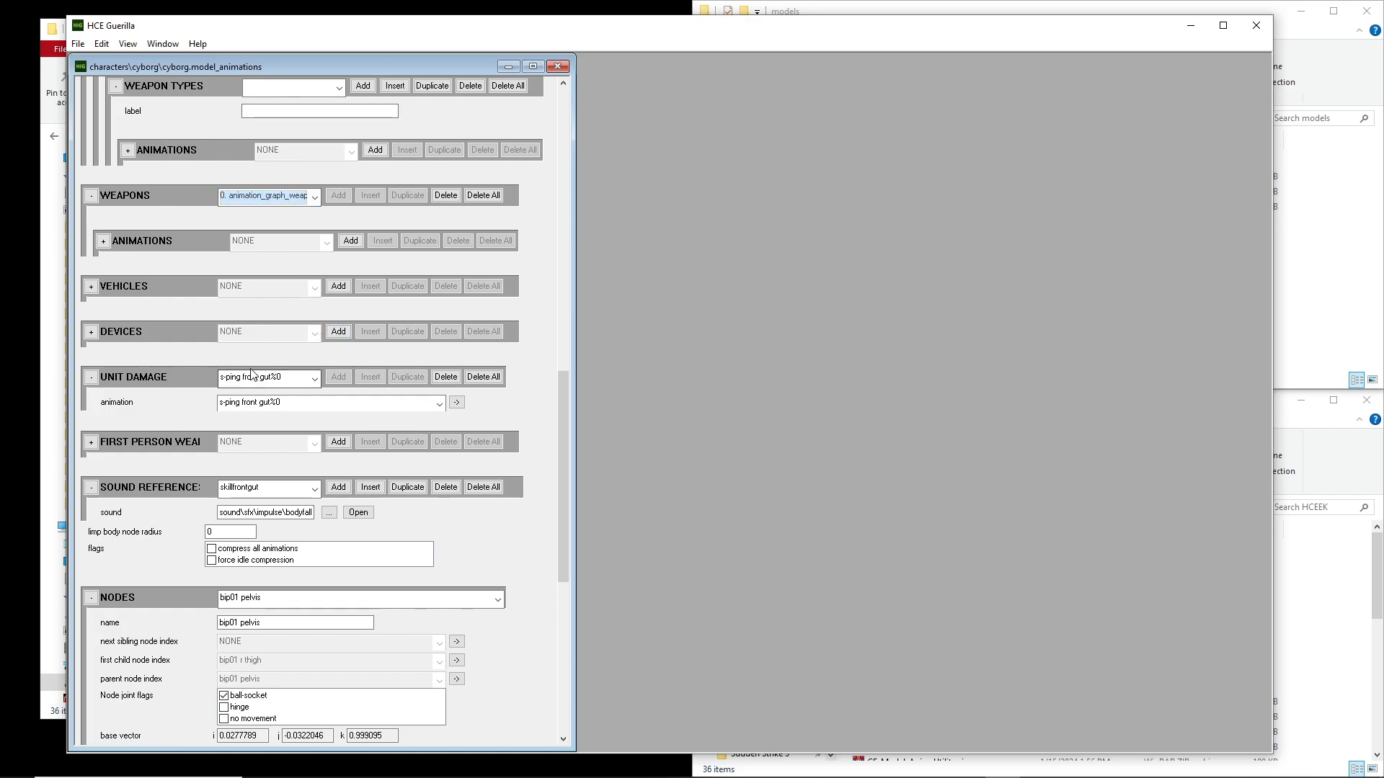
left_click(259, 382)
left_click(277, 374)
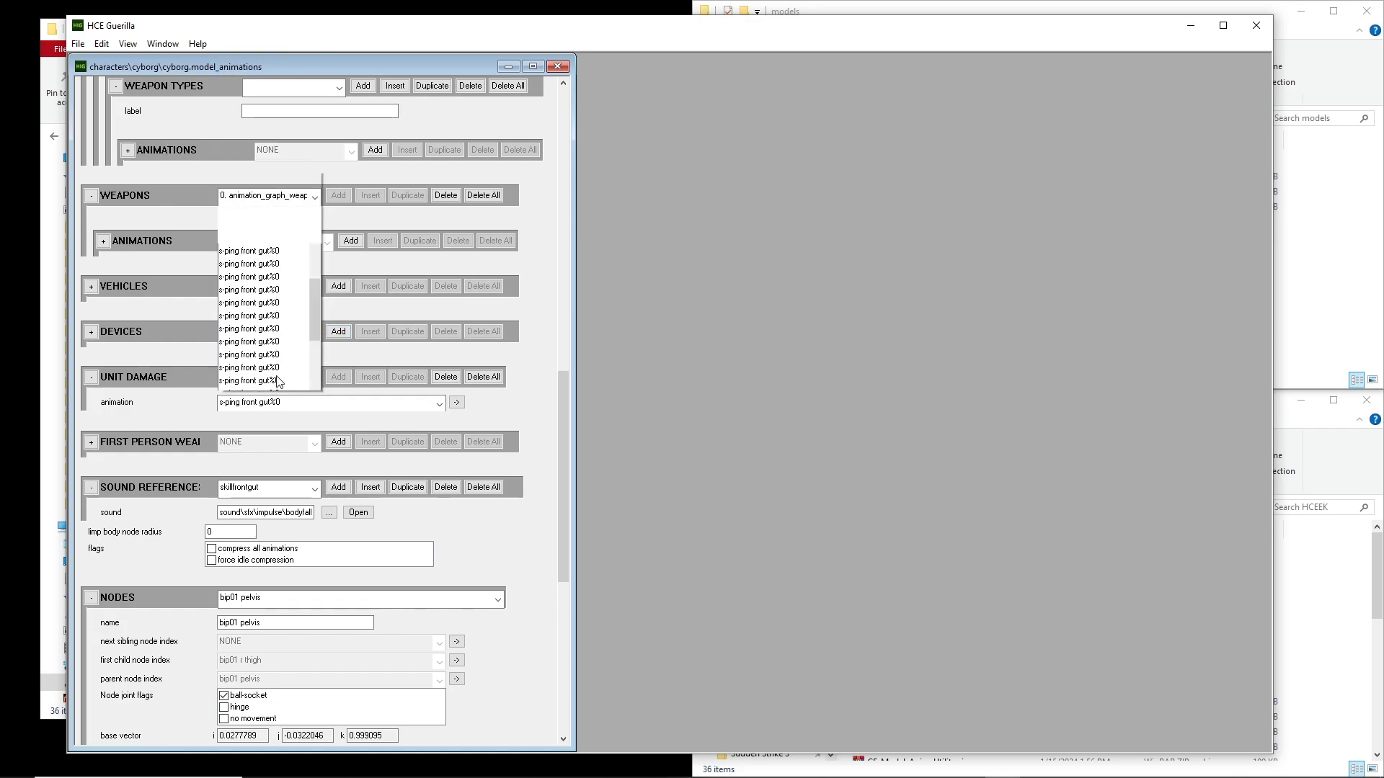
left_click_drag(313, 91, 314, 6)
scroll(540, 305, "down", 3)
left_click(545, 305)
left_click(279, 406)
left_click(279, 404)
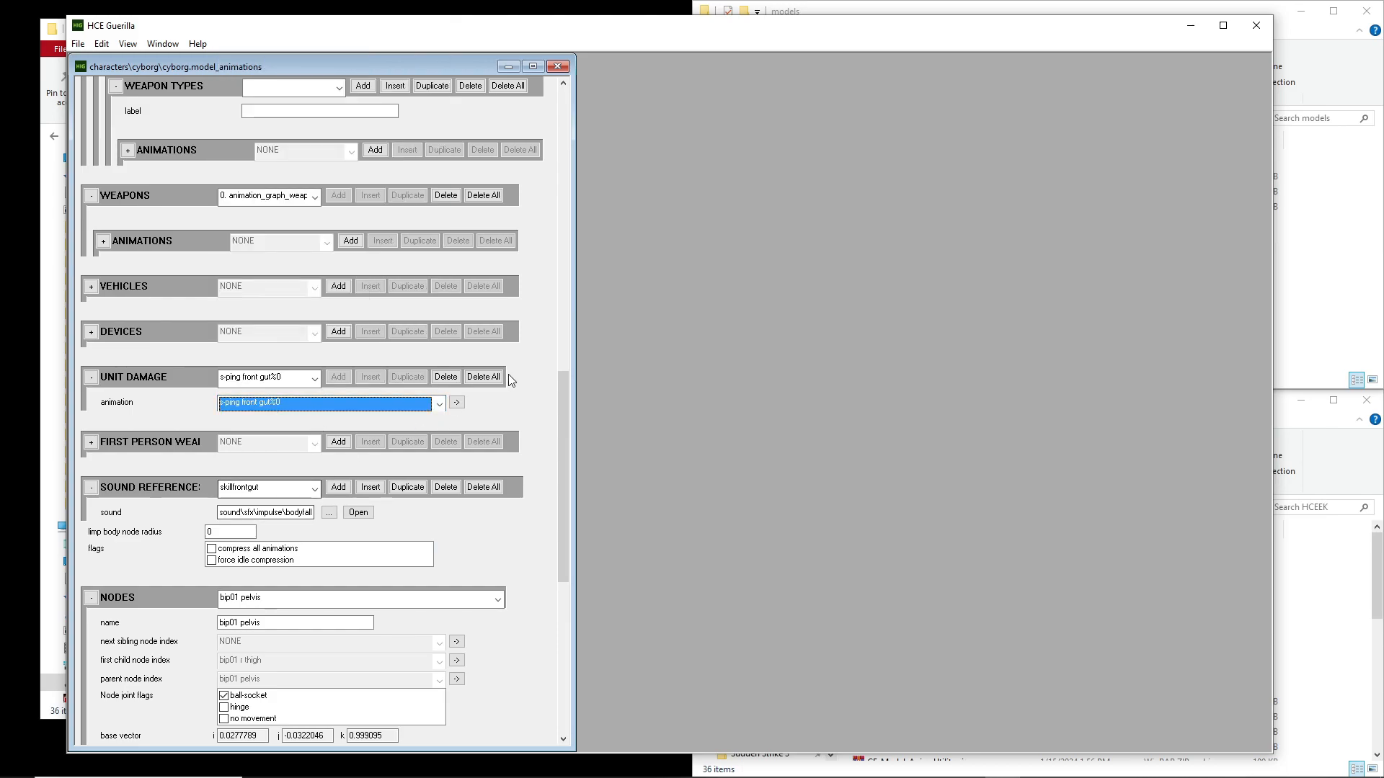
Review the W-driver unit's animations, IK points and unarmed weapon settings in the Units block
left_click_drag(567, 401, 534, 268)
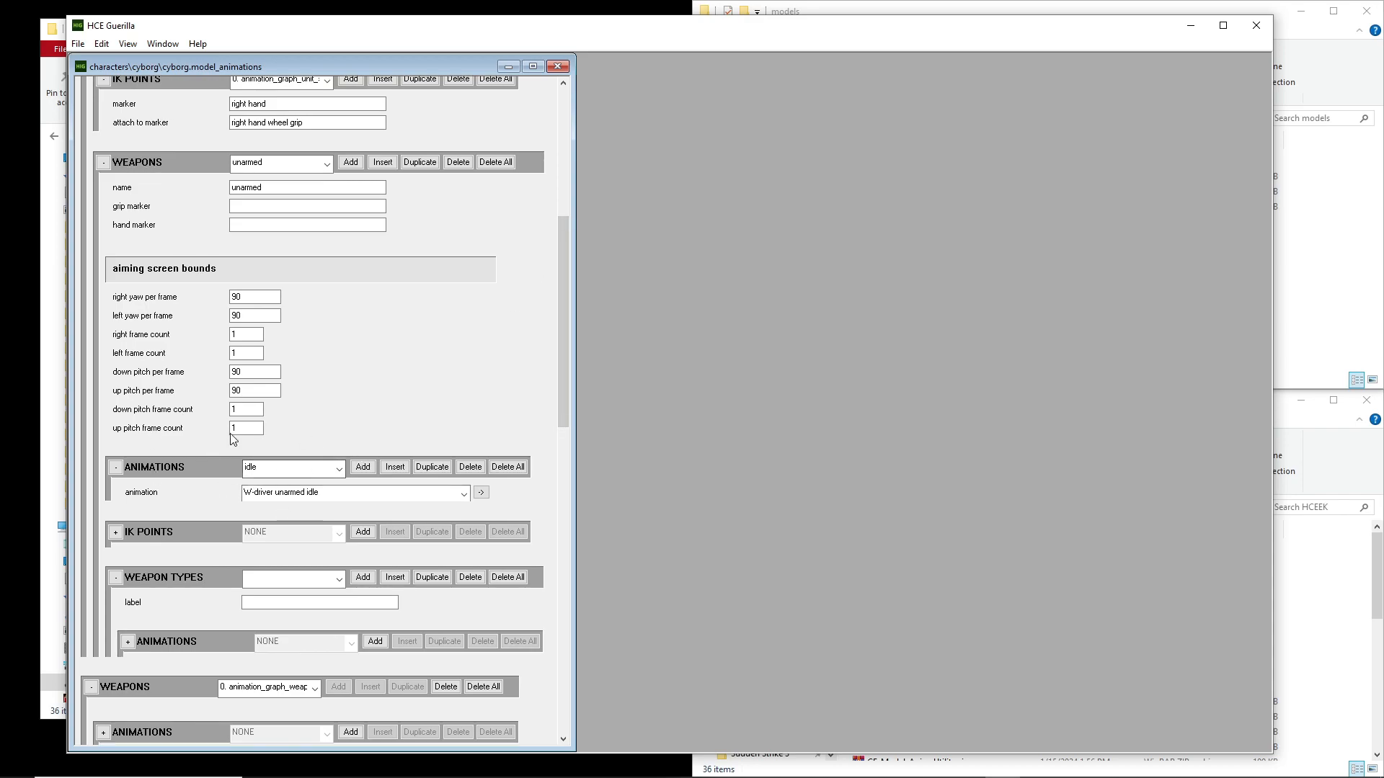
left_click_drag(564, 280, 568, 202)
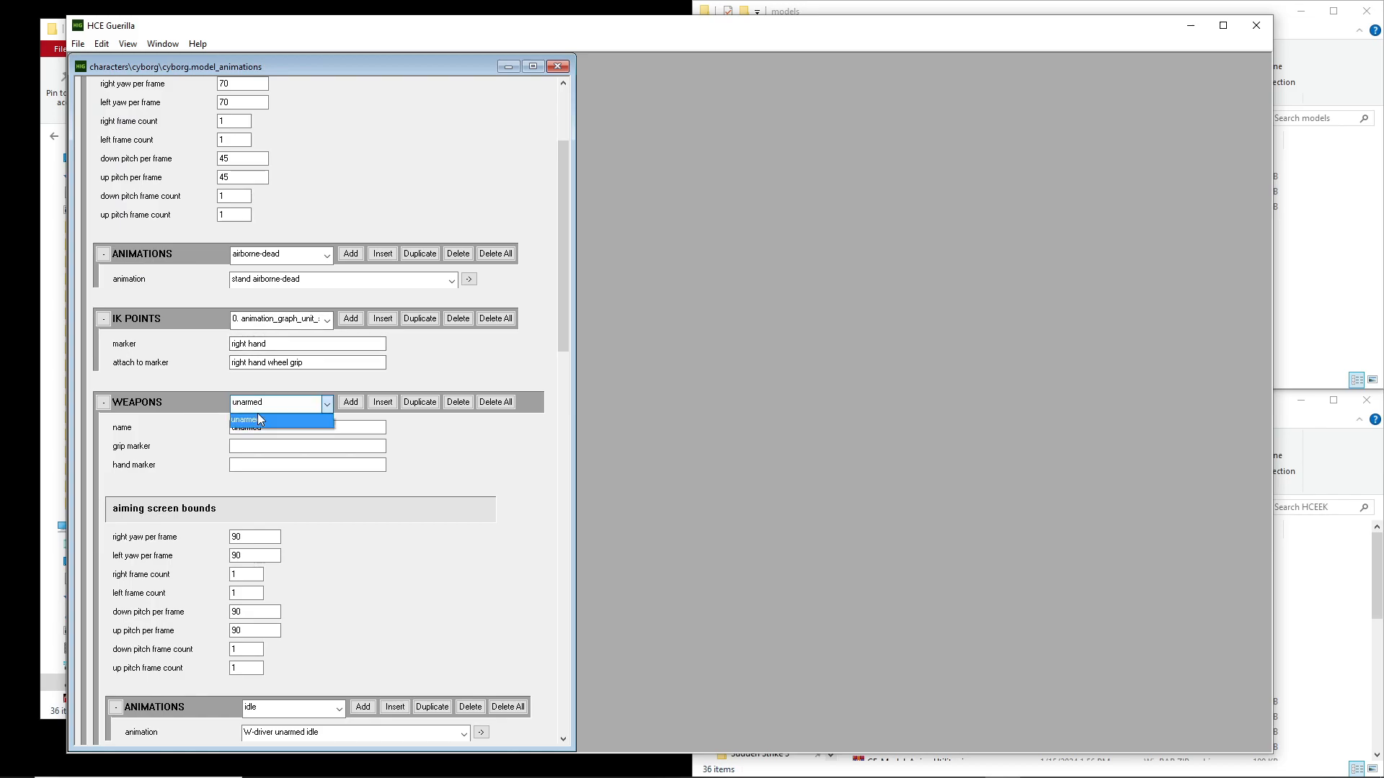
left_click(273, 254)
left_click(274, 271)
scroll(418, 252, "up", 3)
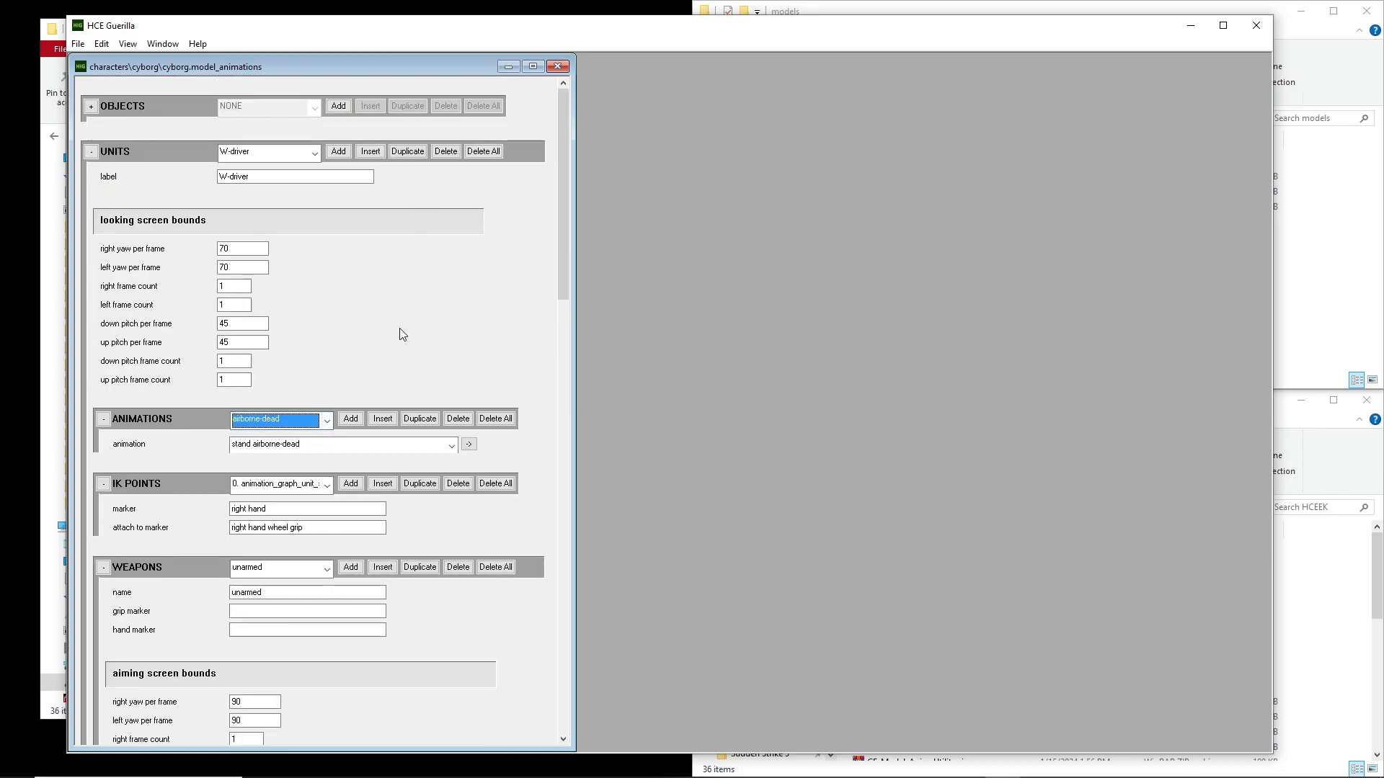
scroll(477, 374, "down", 5)
scroll(477, 375, "up", 5)
scroll(469, 421, "down", 5)
scroll(466, 415, "down", 5)
scroll(461, 419, "up", 2)
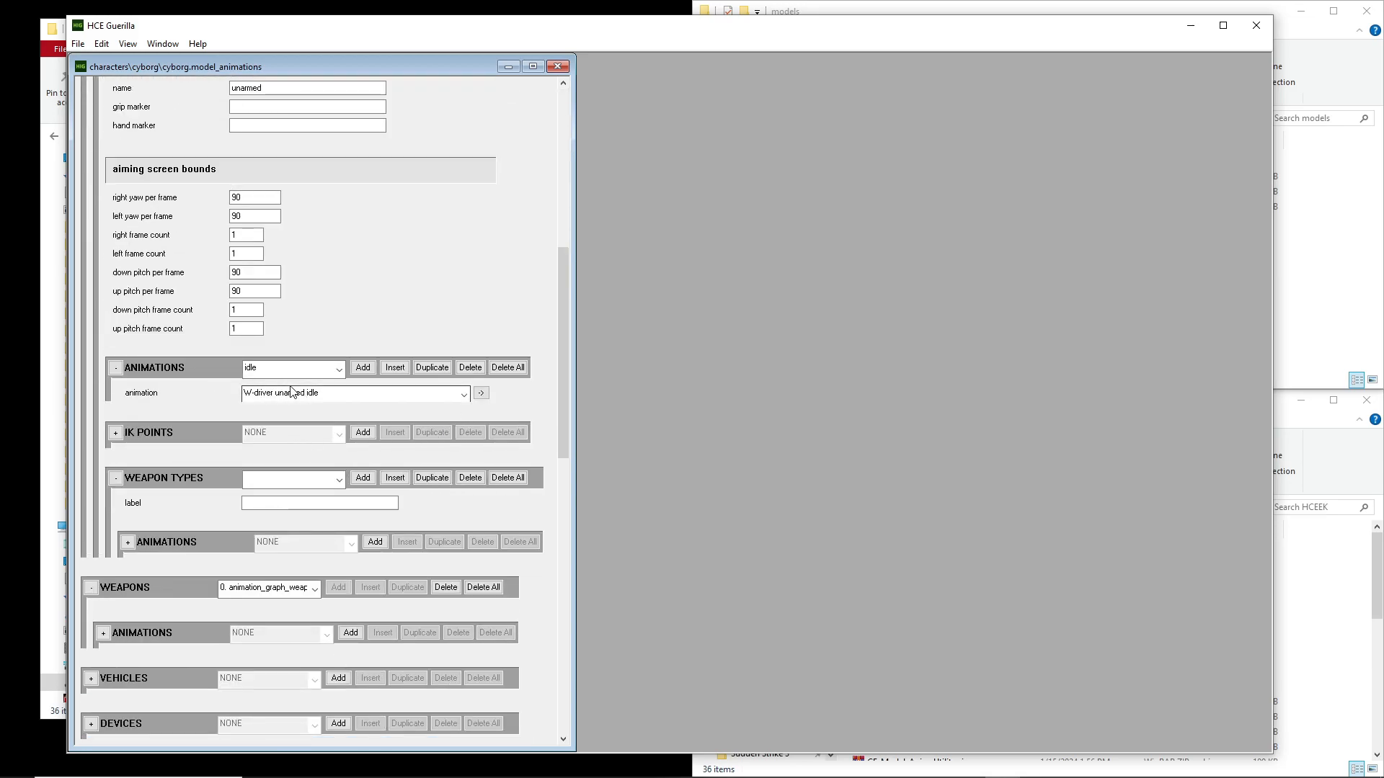
Look through the animation choices and the animation entries of the W-driver unit's unarmed weapon
left_click(360, 395)
left_click(368, 404)
left_click(265, 366)
mouse_move(342, 416)
left_mouse_down()
mouse_move(343, 584)
mouse_move(343, 395)
left_mouse_up()
left_click(522, 311)
Display the crouch unit and the stand unit in the Units block, and examine the stand unit's rifle weapon
left_click_drag(562, 301, 581, 200)
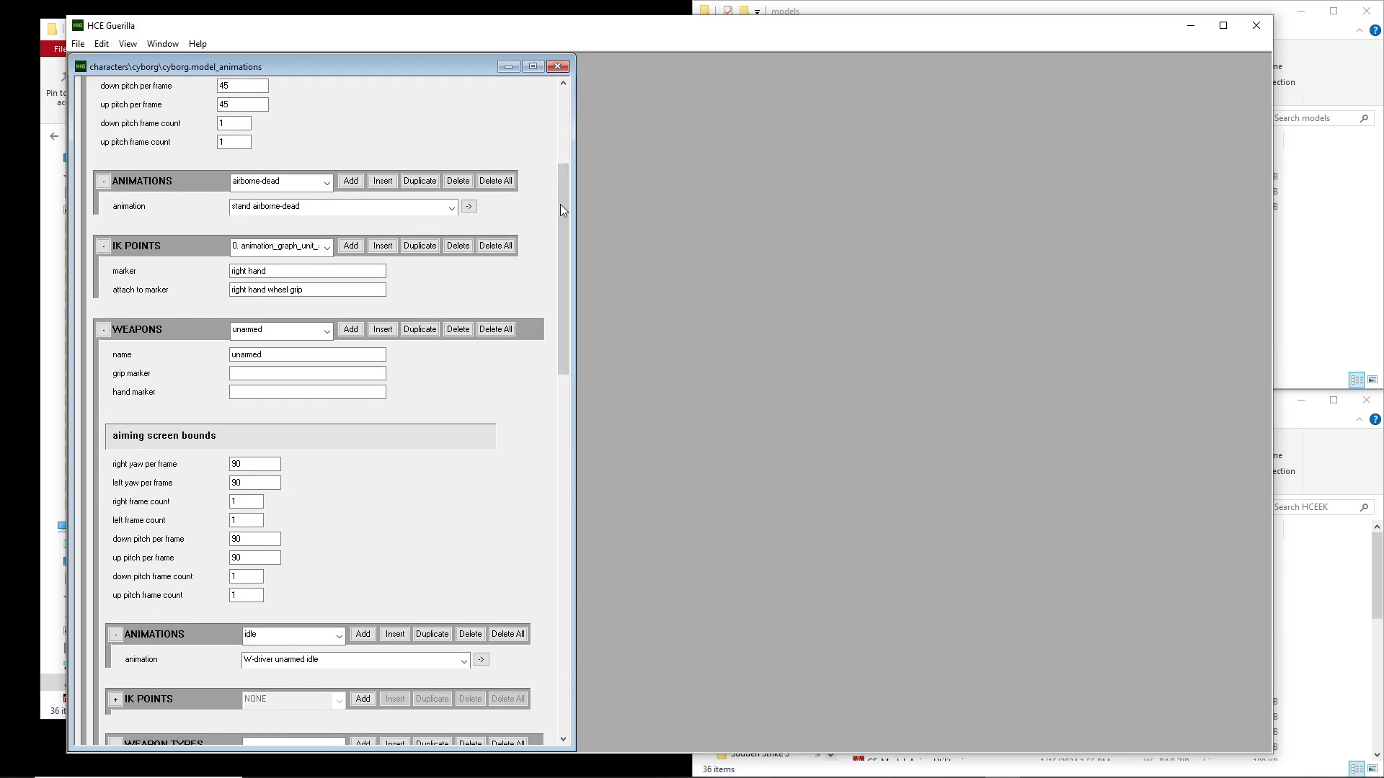
scroll(532, 224, "up", 3)
left_click(281, 153)
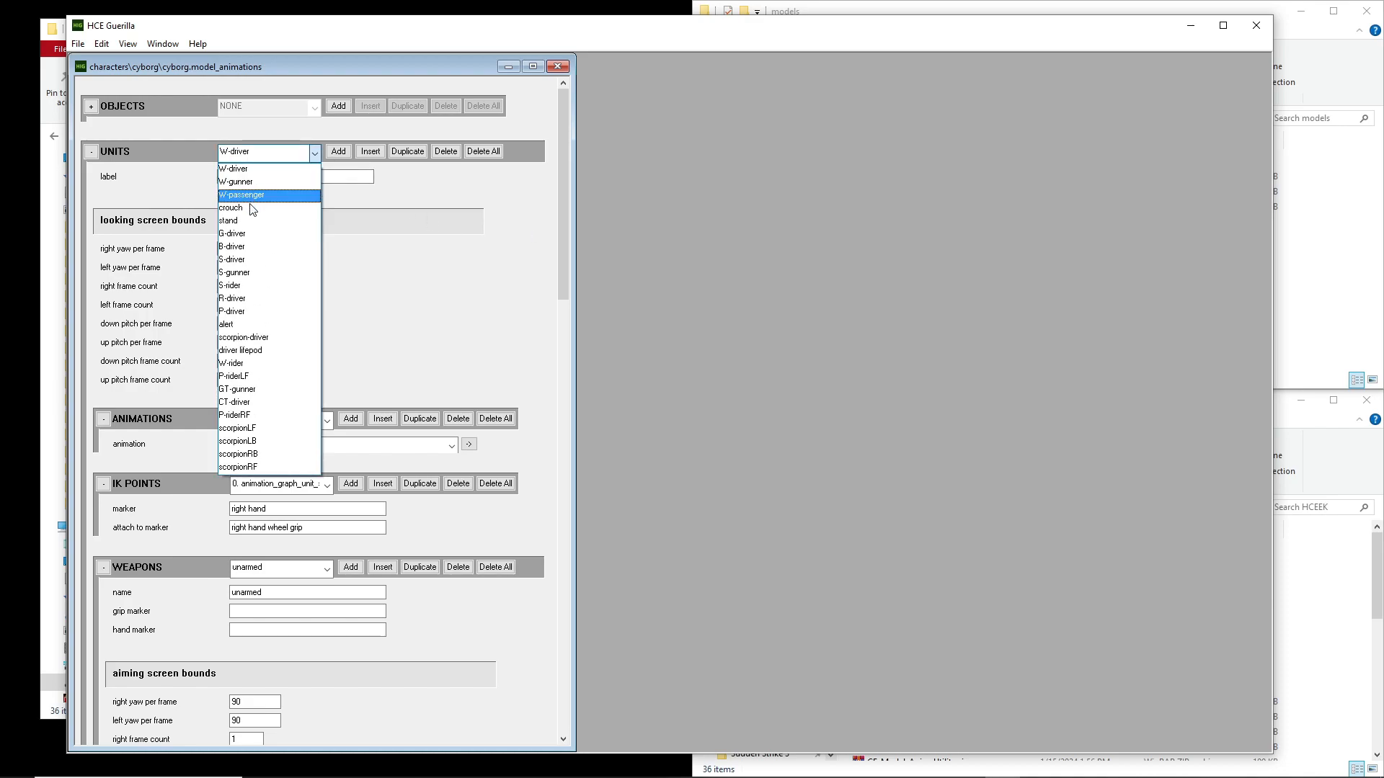
left_click(249, 211)
left_click(241, 155)
left_click(241, 221)
left_click_drag(561, 135, 567, 328)
left_click(253, 142)
left_click(254, 143)
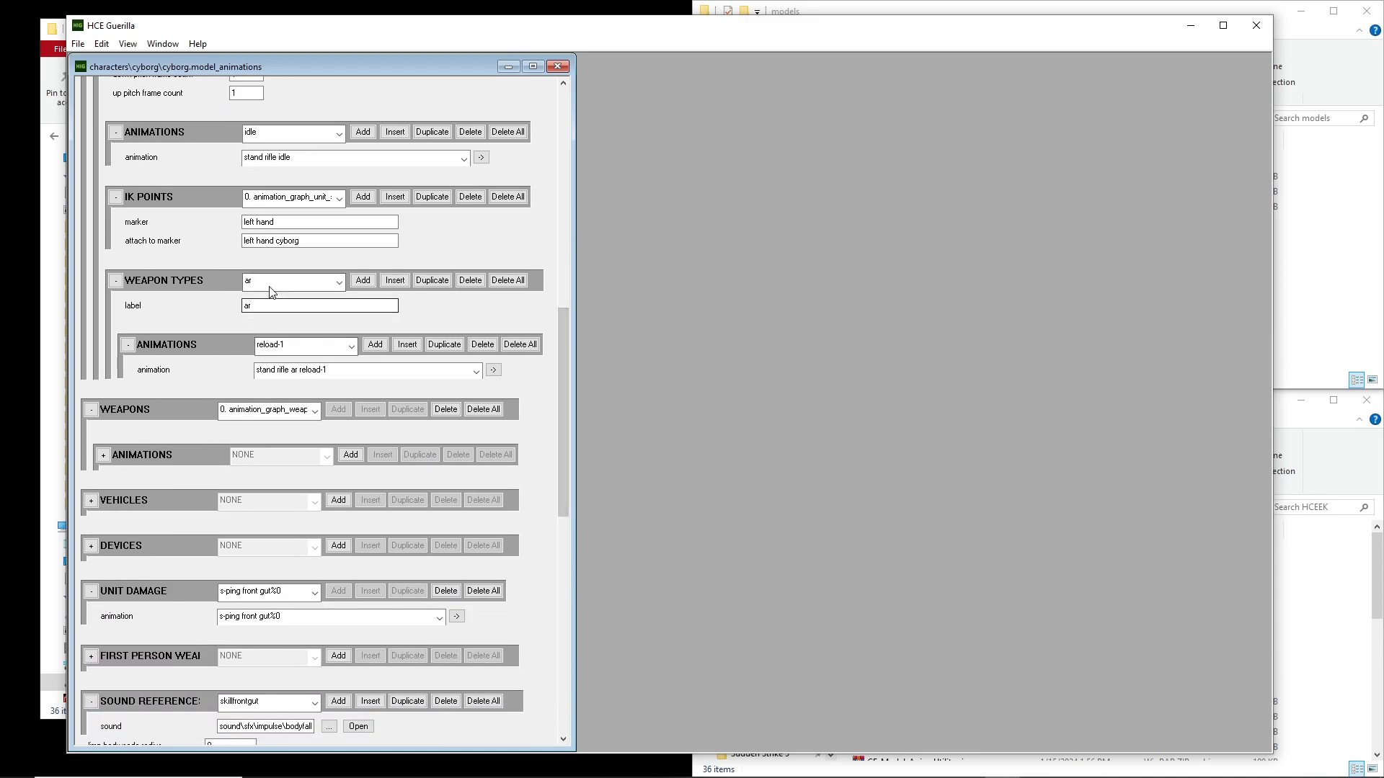
Display the rf weapon type under the stand unit's rifle weapon and examine its animation entries and the reload-1 assignment
left_click(302, 281)
left_click(265, 389)
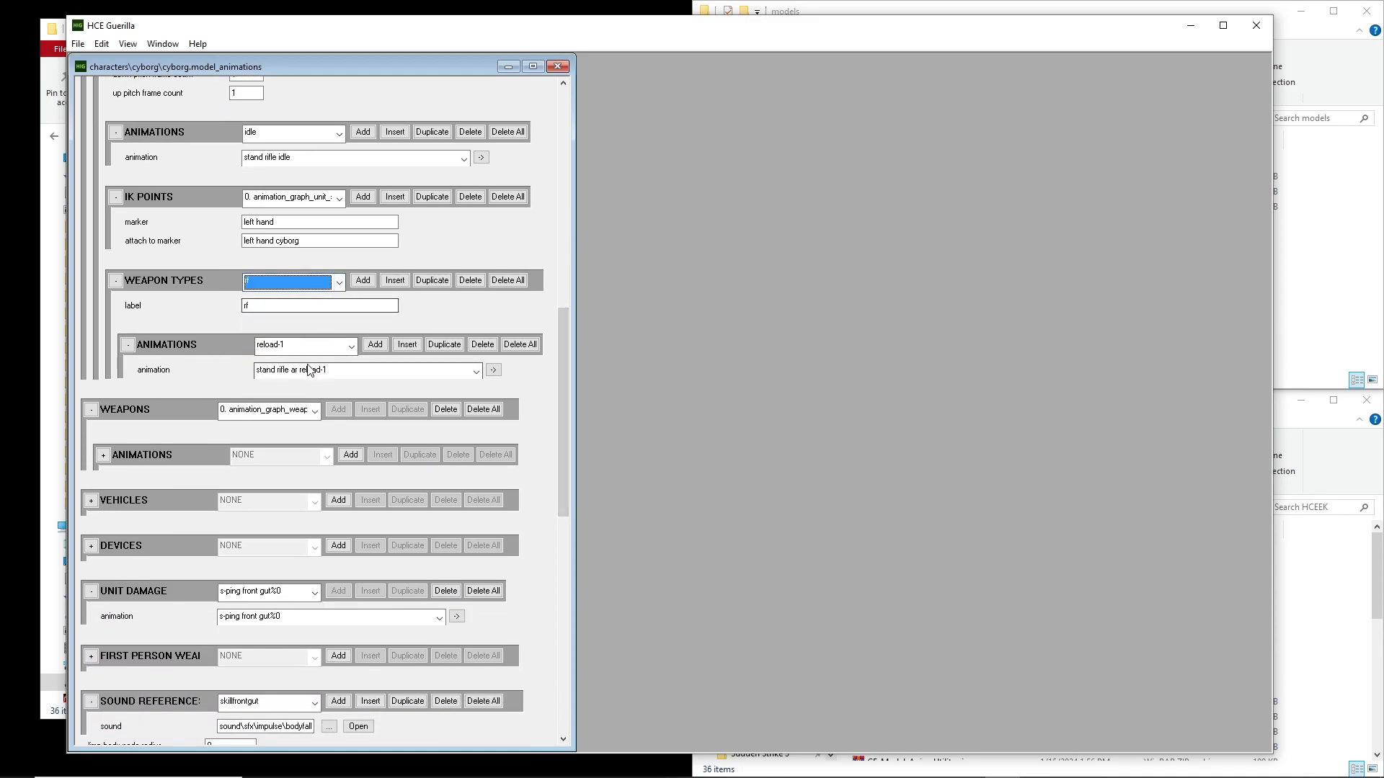
left_click(351, 346)
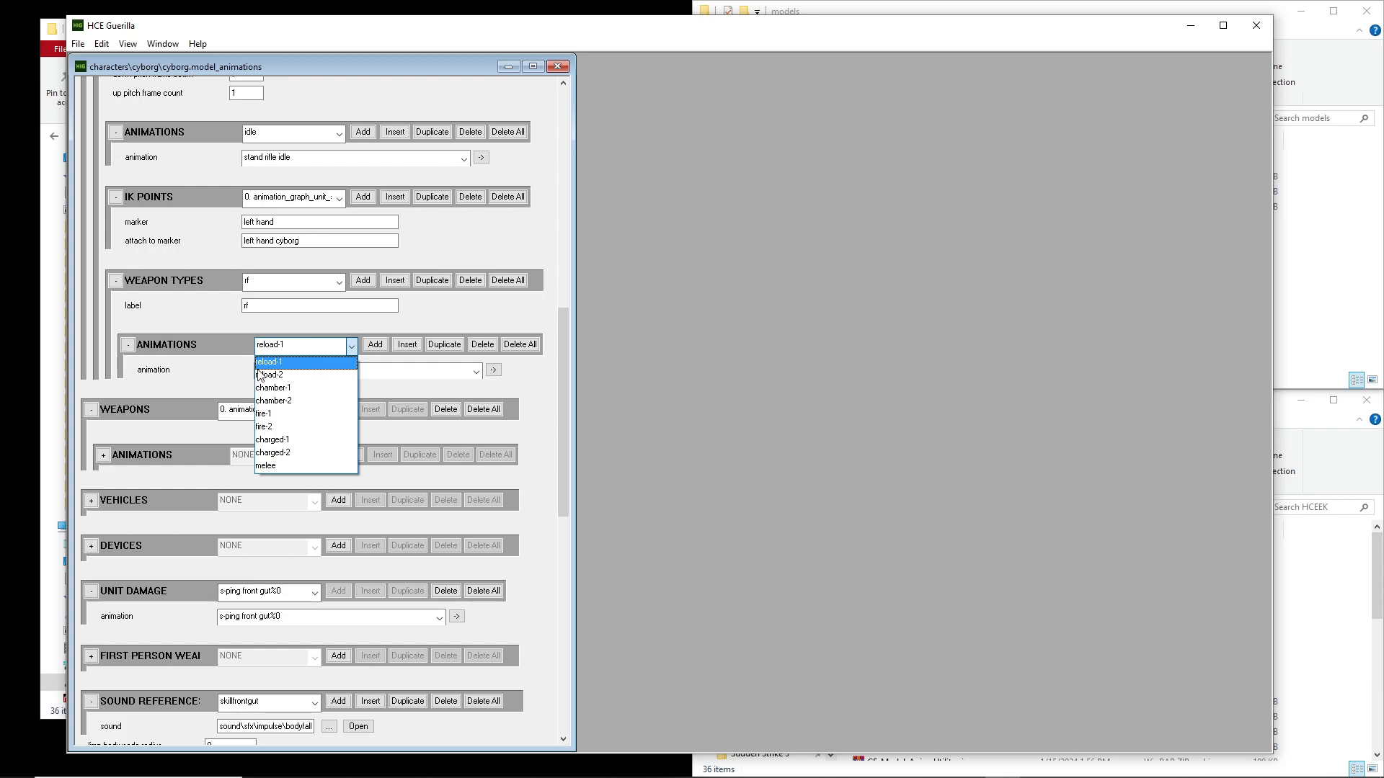
left_click(292, 363)
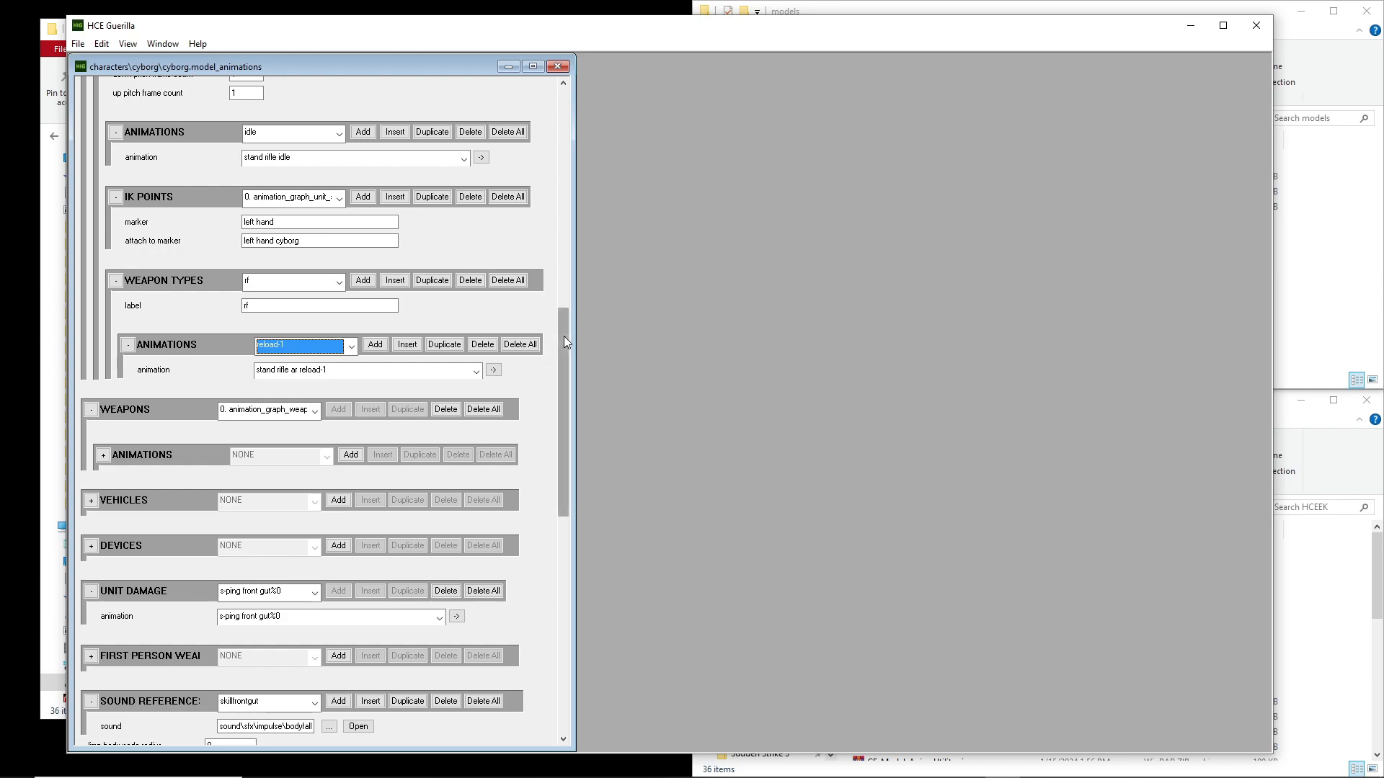
Trace the stand unit's settings from its label through rifle weapon to weapon type, and look over the list of available units
left_click_drag(563, 336, 568, 122)
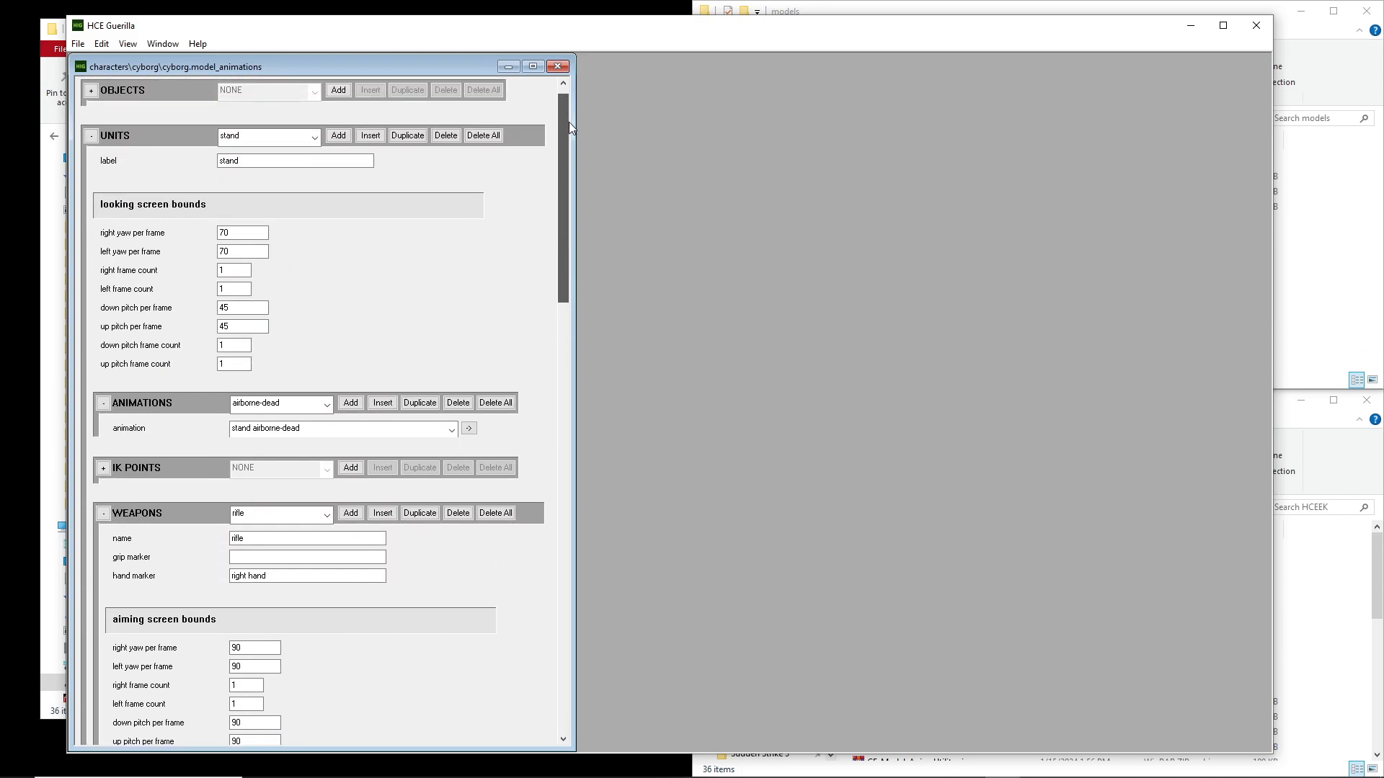
left_click_drag(569, 122, 531, 207)
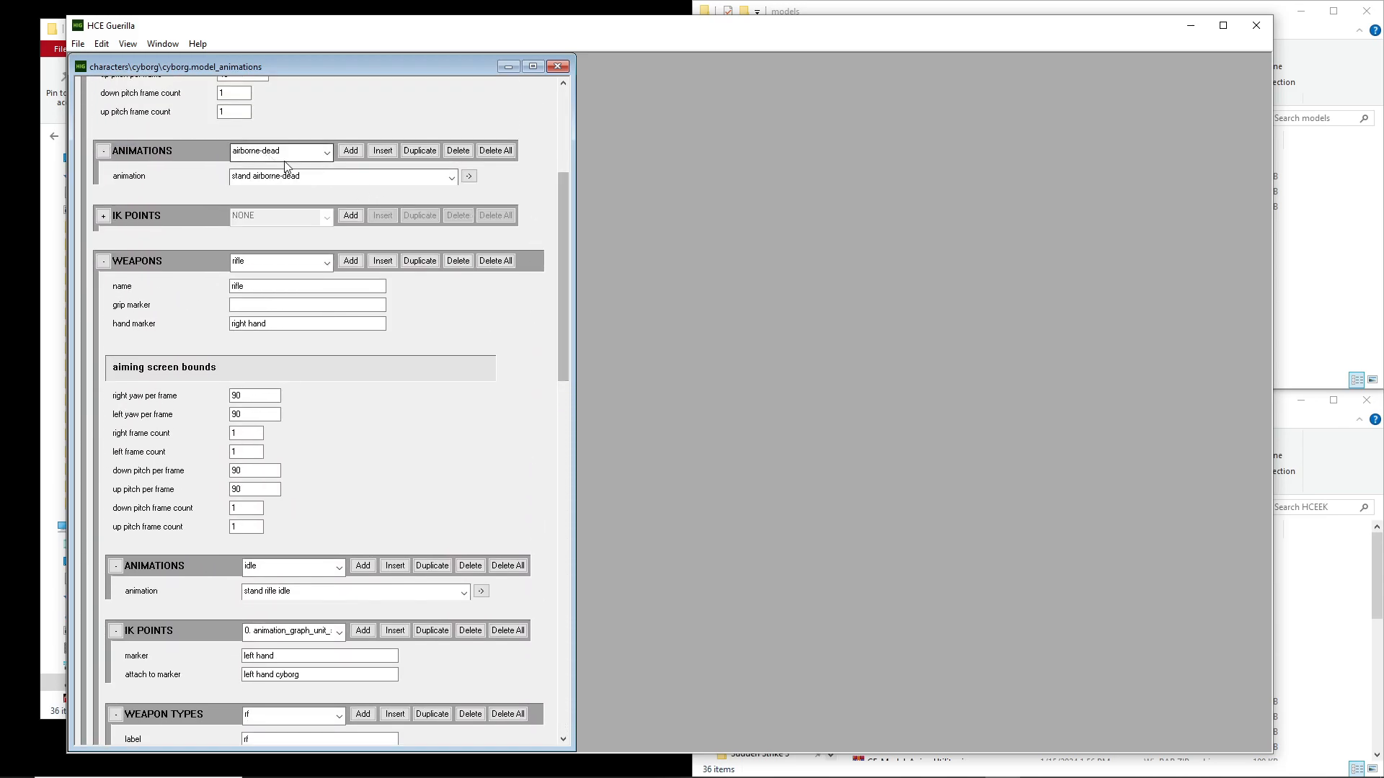
scroll(495, 427, "up", 3)
scroll(405, 365, "down", 3)
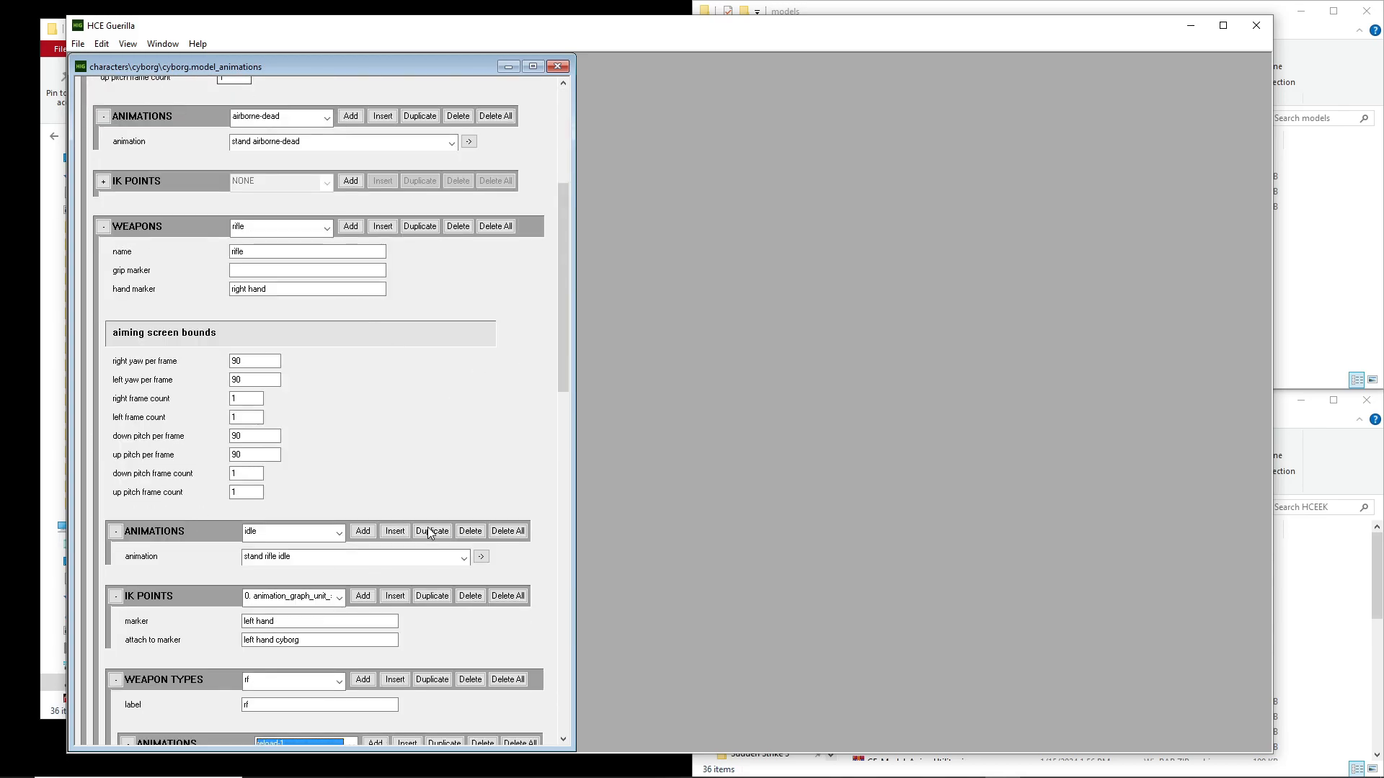
scroll(361, 432, "down", 5)
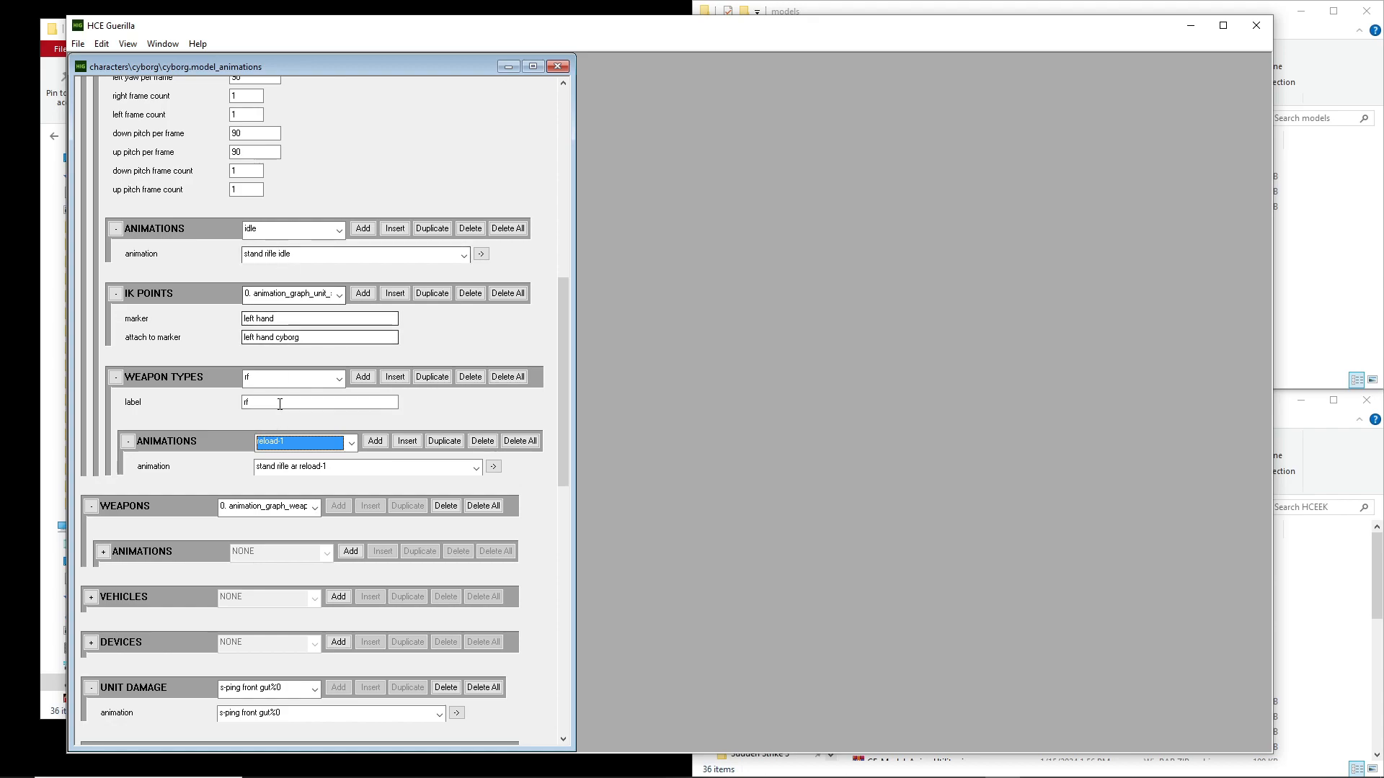
scroll(490, 365, "up", 10)
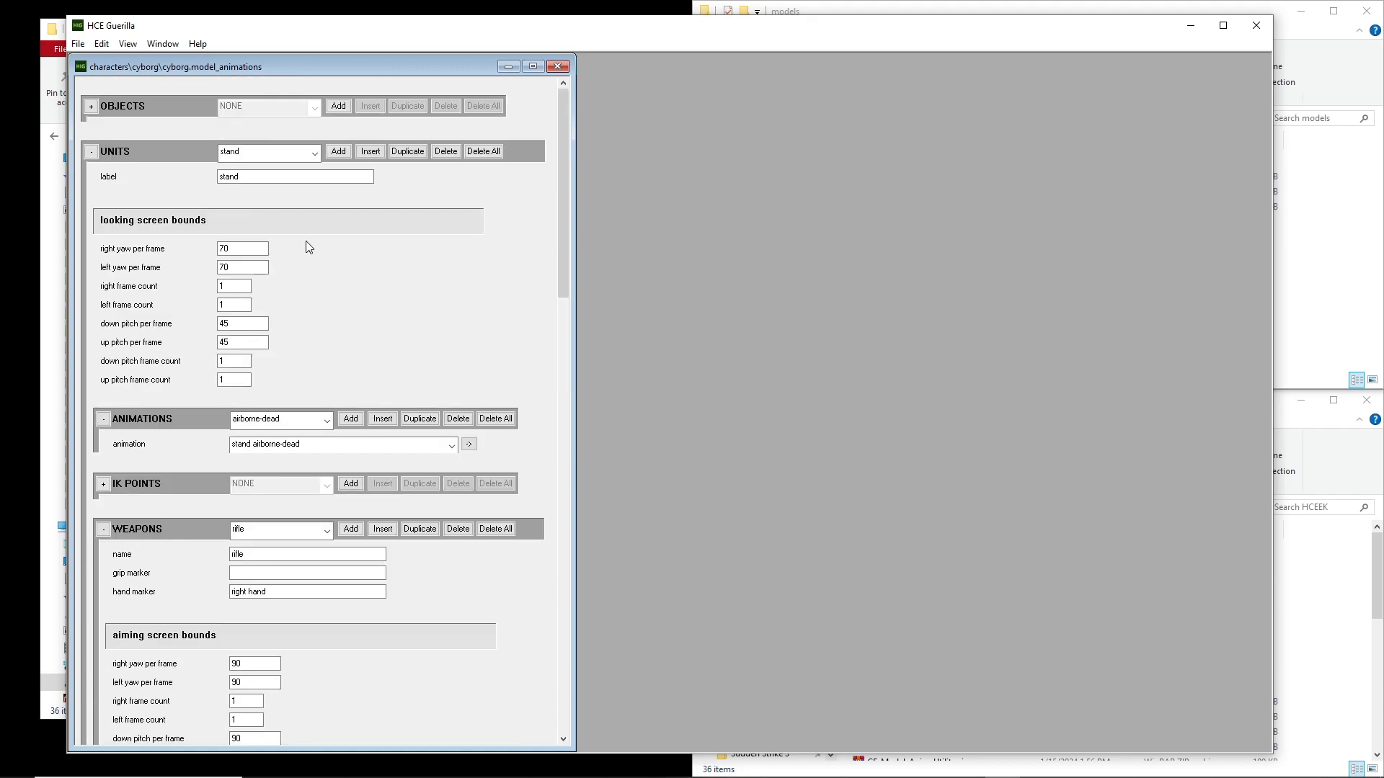
left_click(289, 152)
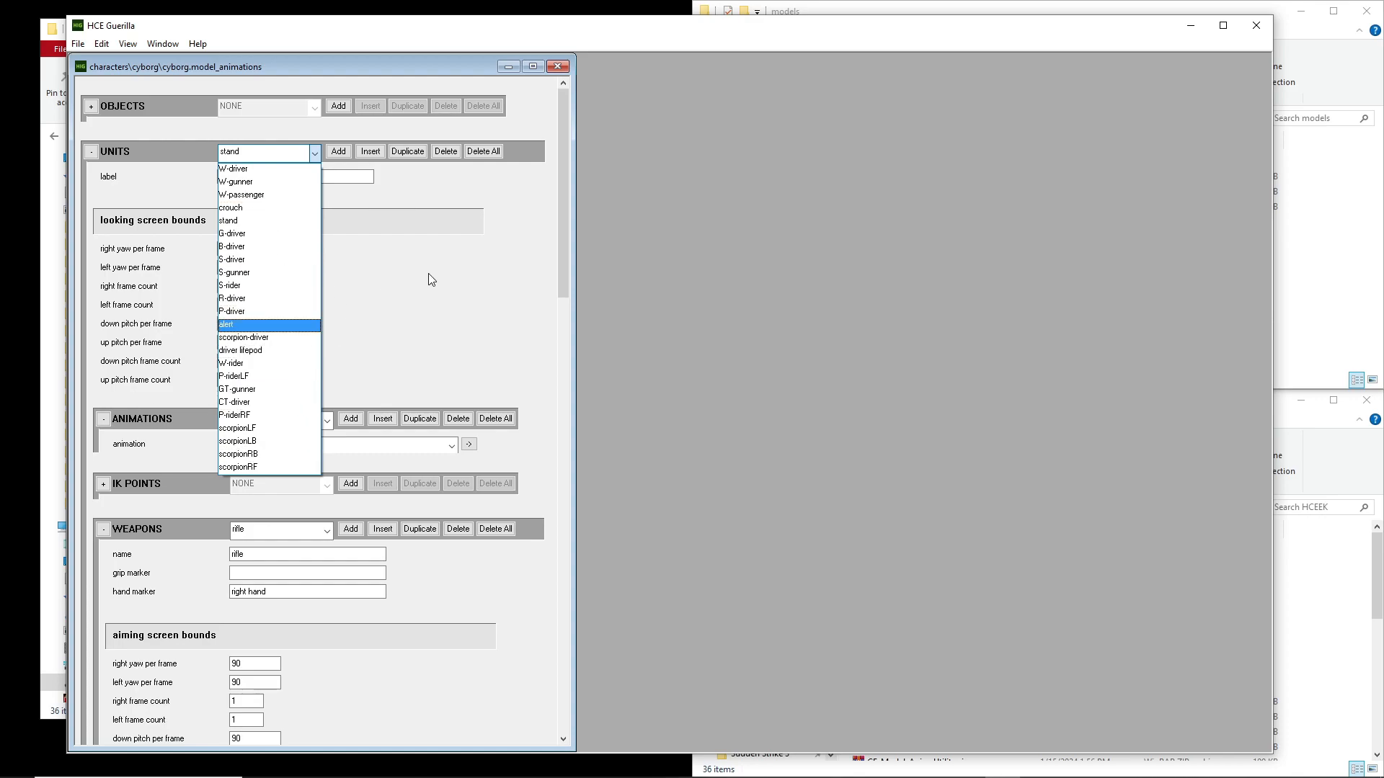
left_click(490, 308)
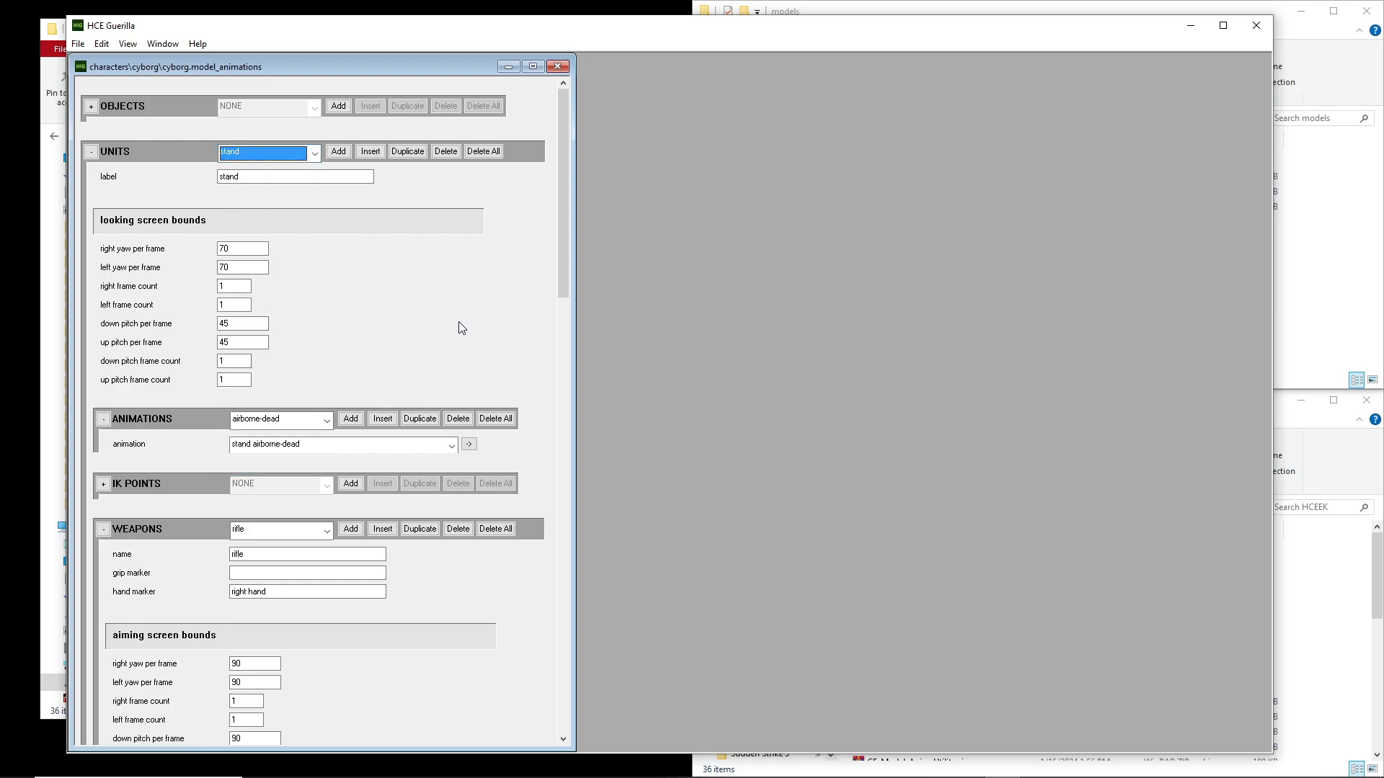
left_click(459, 322)
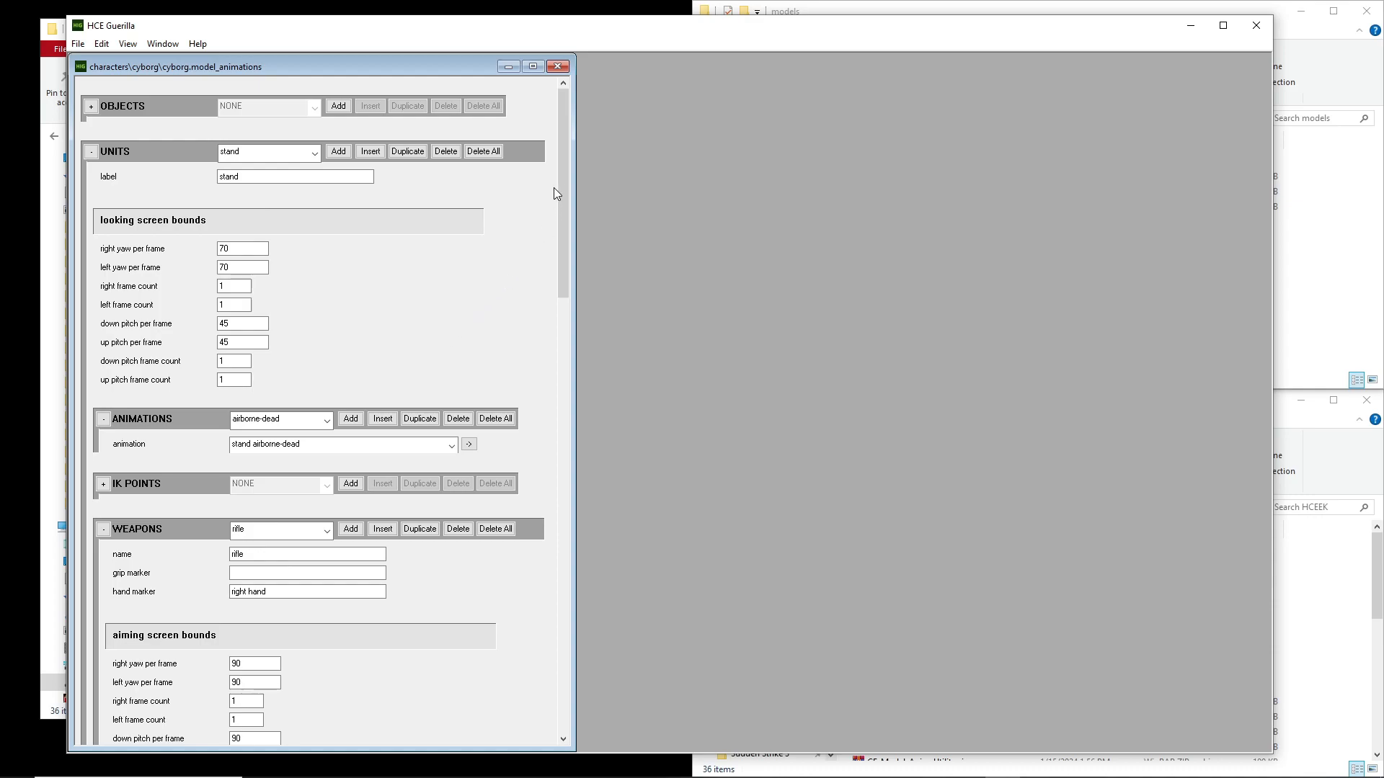
Look through the list in the tag's final Animations block around the stand rifle f melee entry
left_click_drag(564, 165, 531, 641)
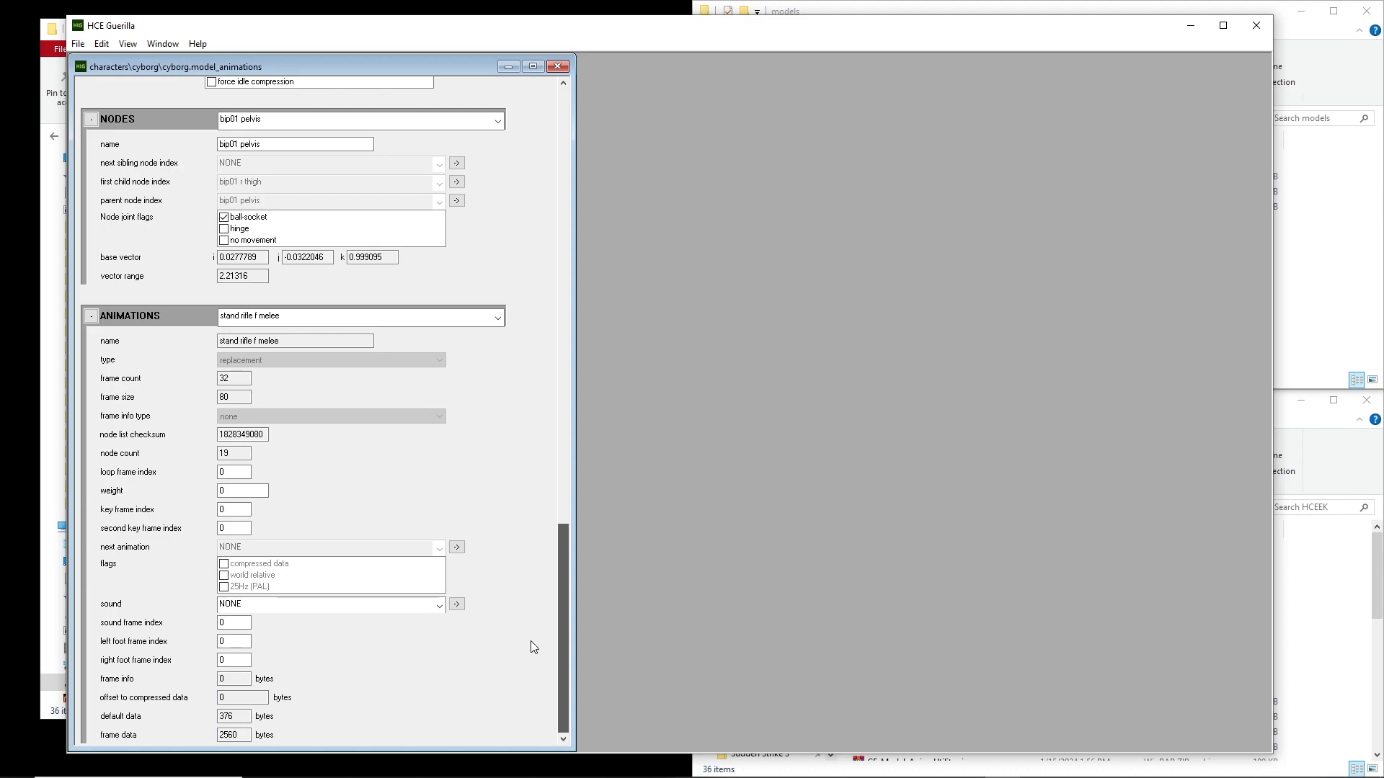
left_click(441, 312)
left_click(443, 309)
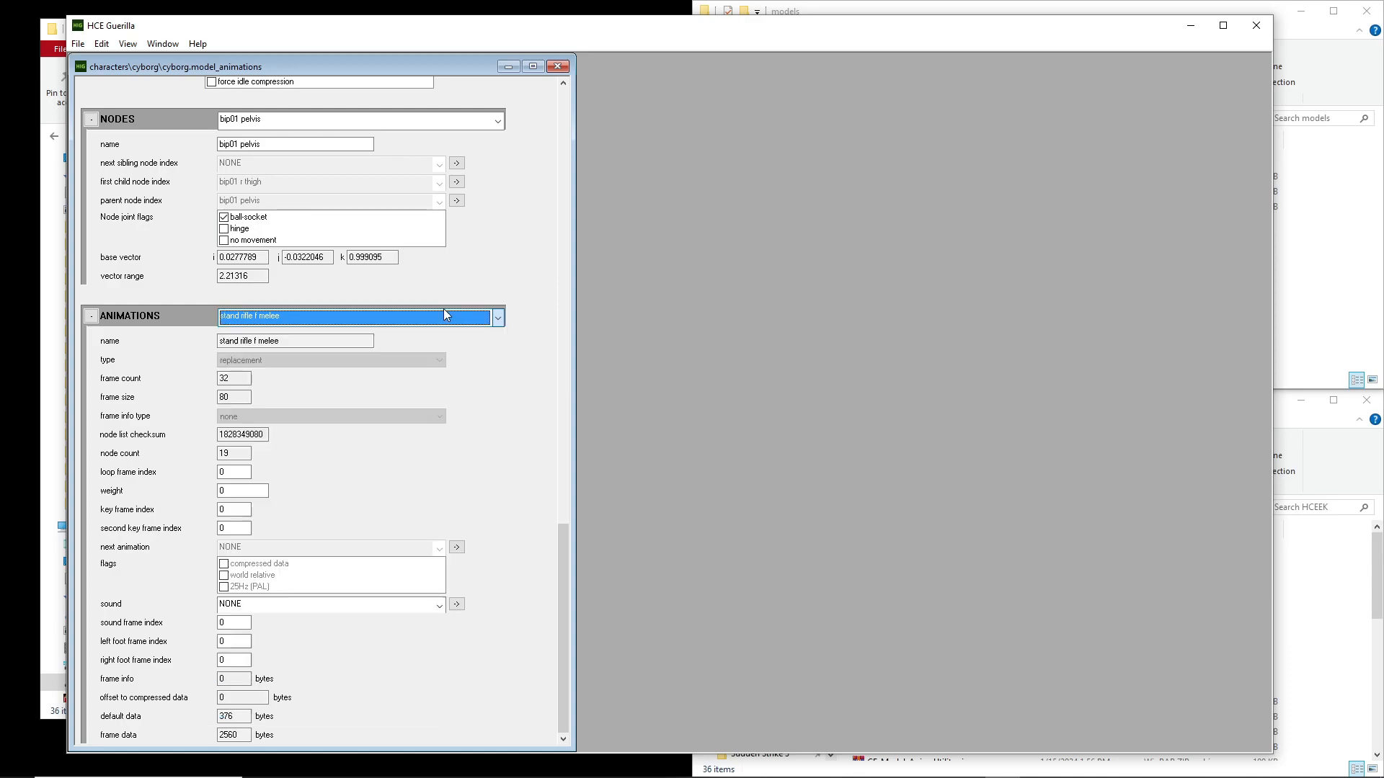
left_click(443, 308)
left_click_drag(499, 603, 555, 311)
left_click(496, 317)
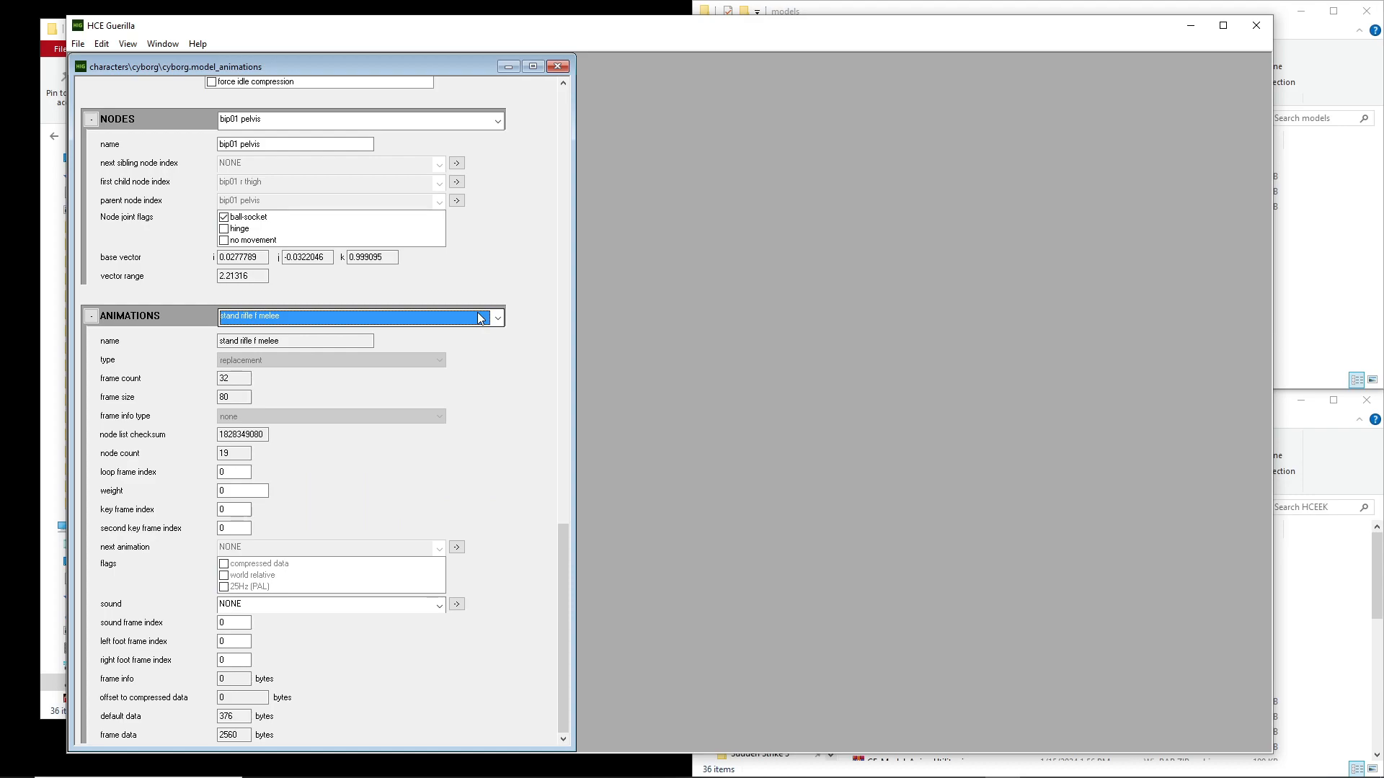
left_click(481, 317)
left_click(481, 318)
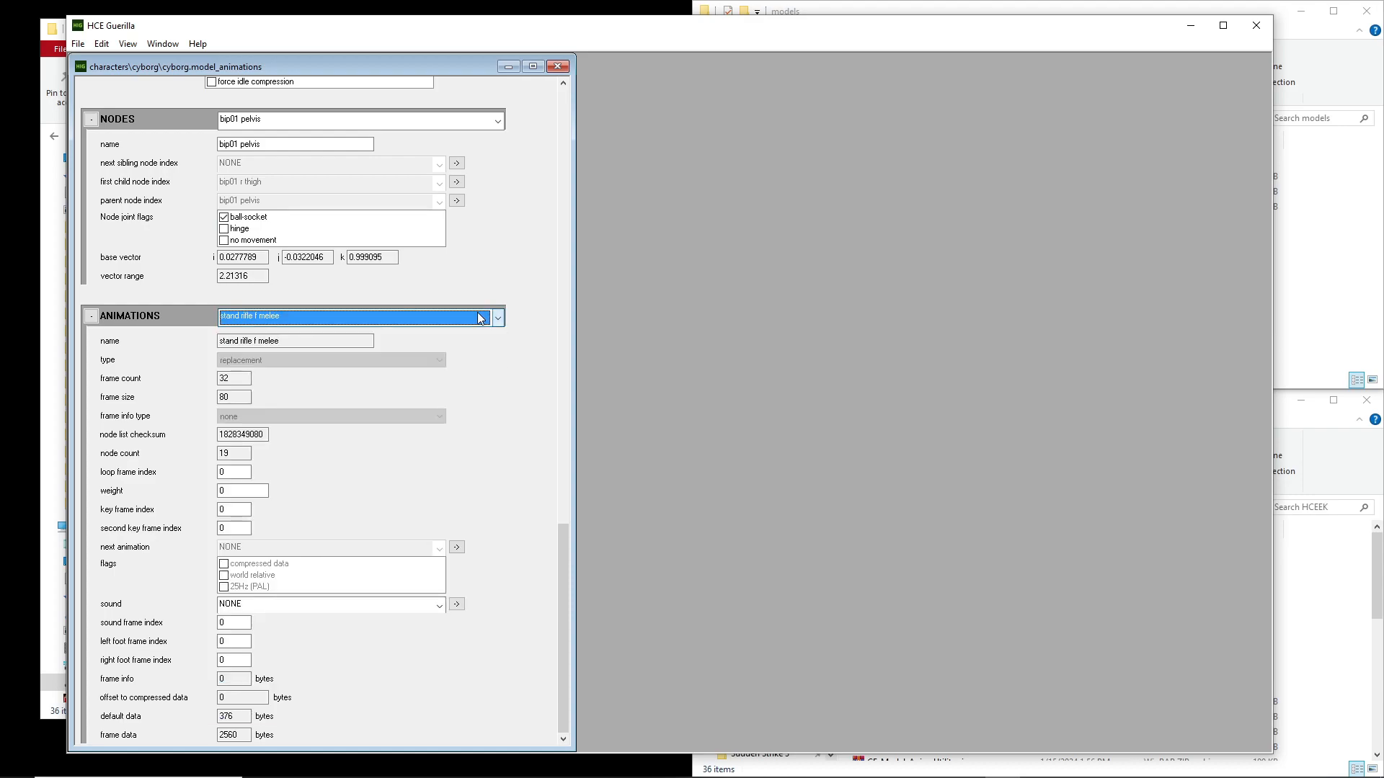
left_click(481, 317)
left_click(481, 318)
Review the tag's blocks from Nodes back up to the stand unit's label in Units
scroll(567, 557, "up", 1)
left_click_drag(567, 557, 562, 435)
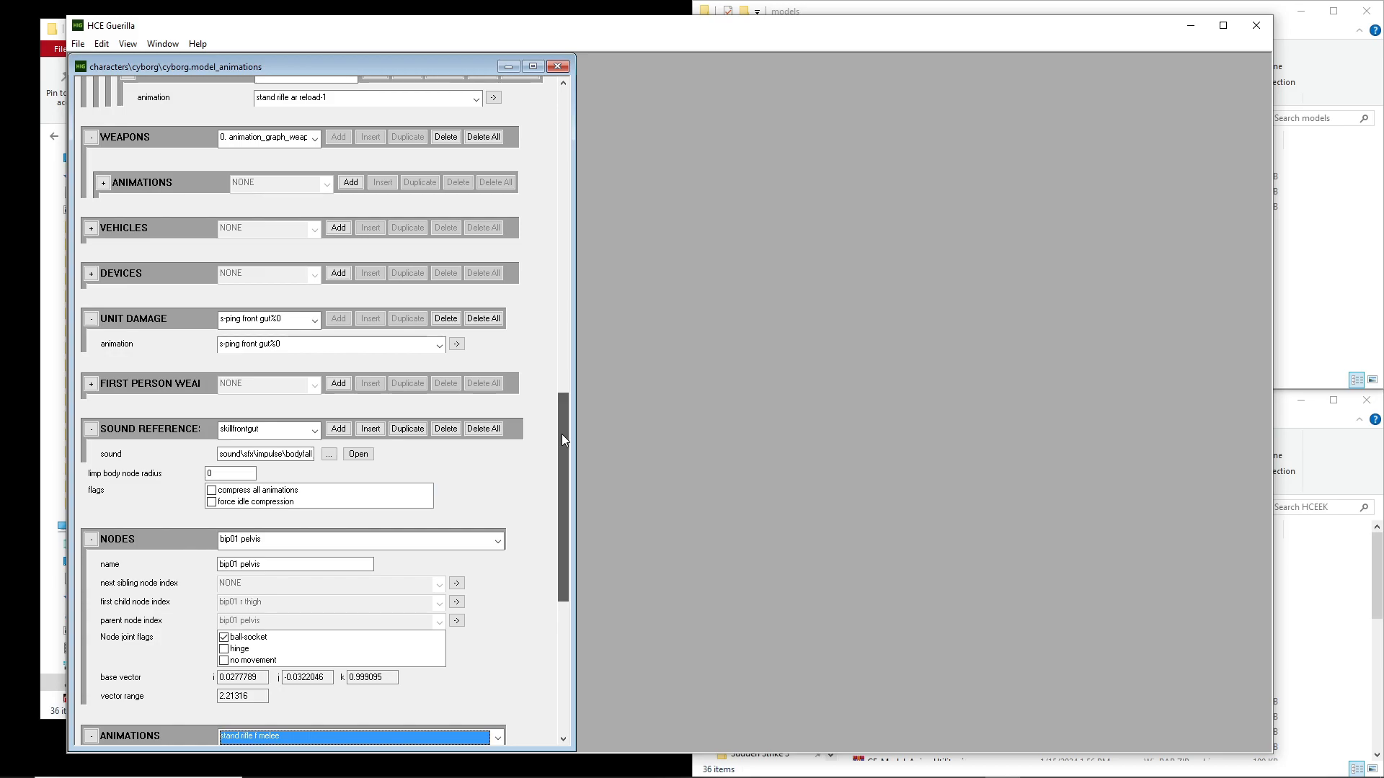
left_click_drag(561, 433, 564, 287)
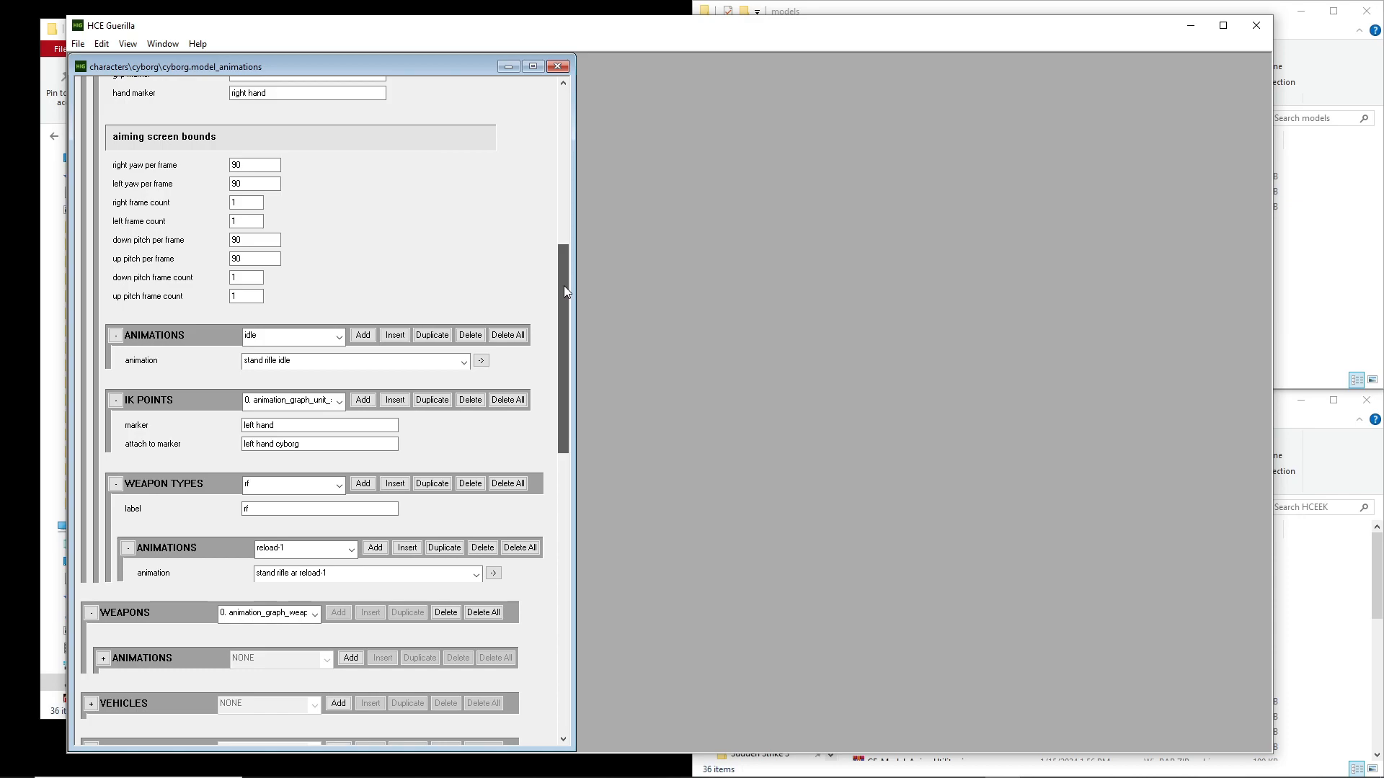
left_click_drag(564, 286, 556, 135)
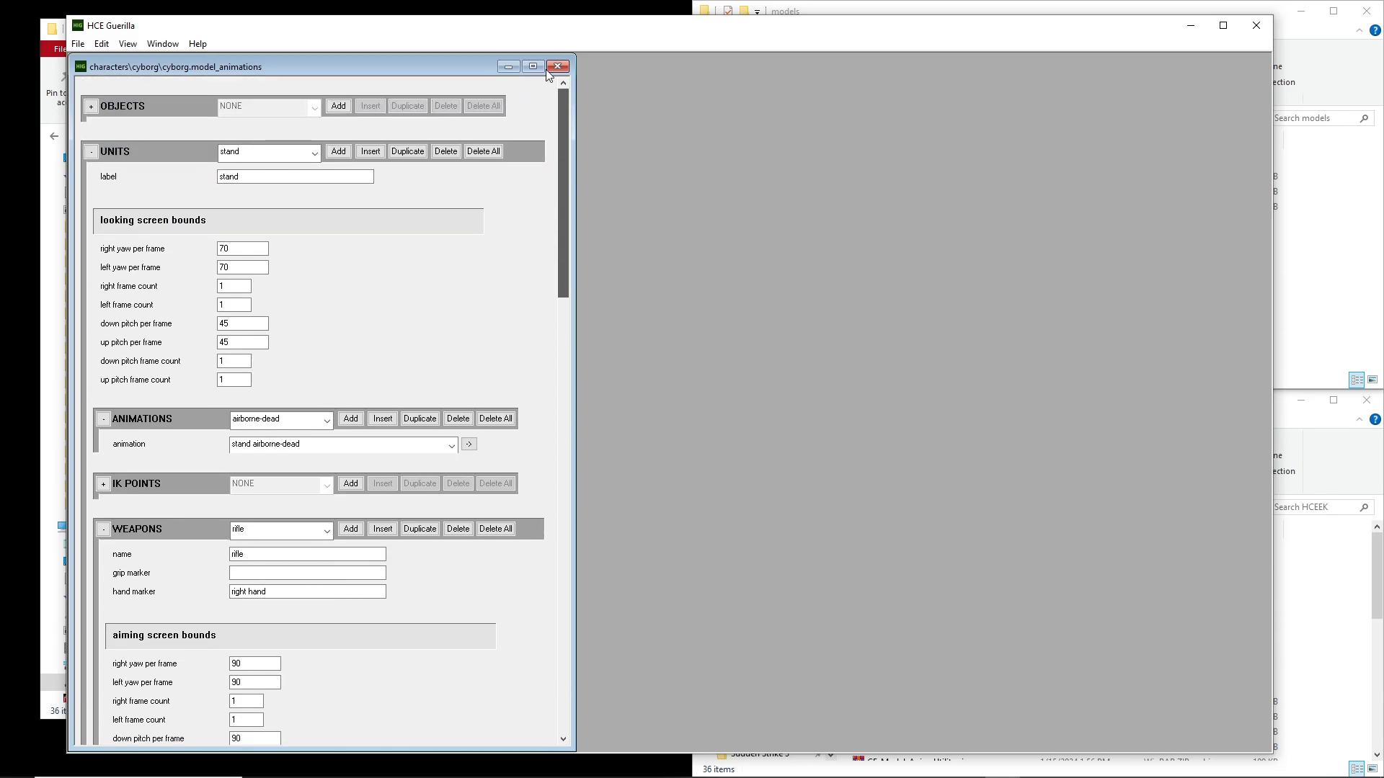